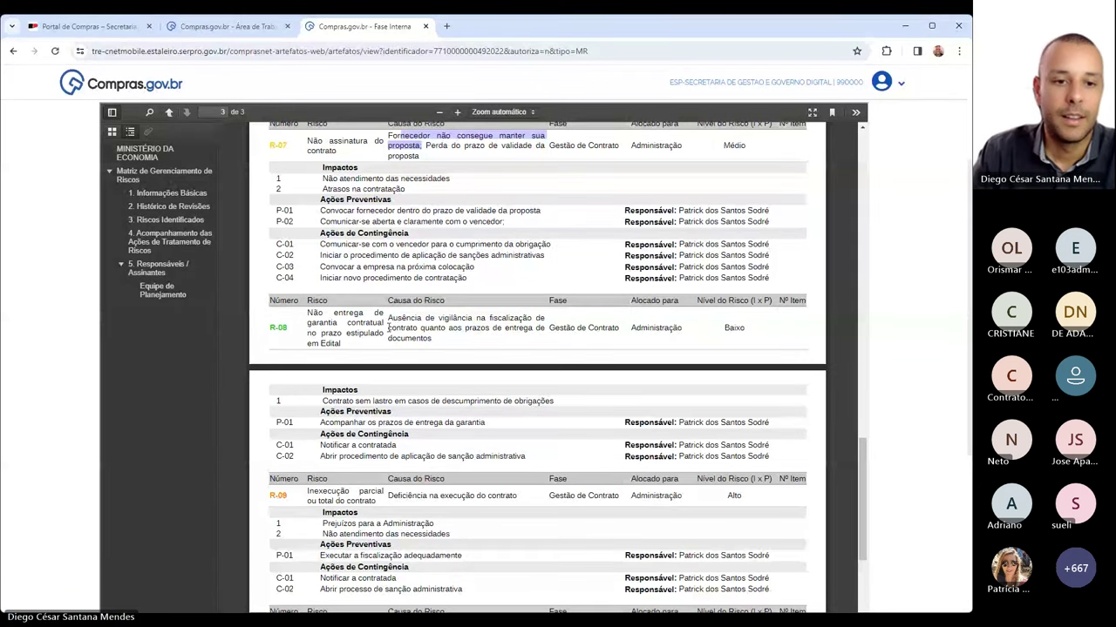
# - Review the published risk matrix for air-conditioning maintenance through to its end and close the document
pyautogui.scroll(-3, 393, 317)
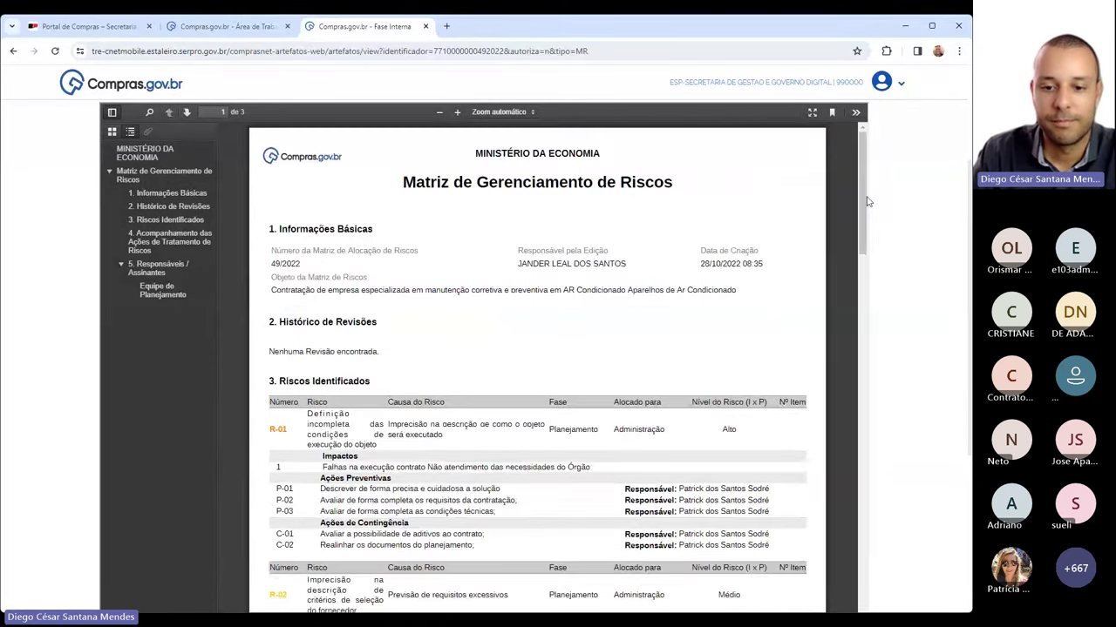
pyautogui.scroll(-5, 904, 214)
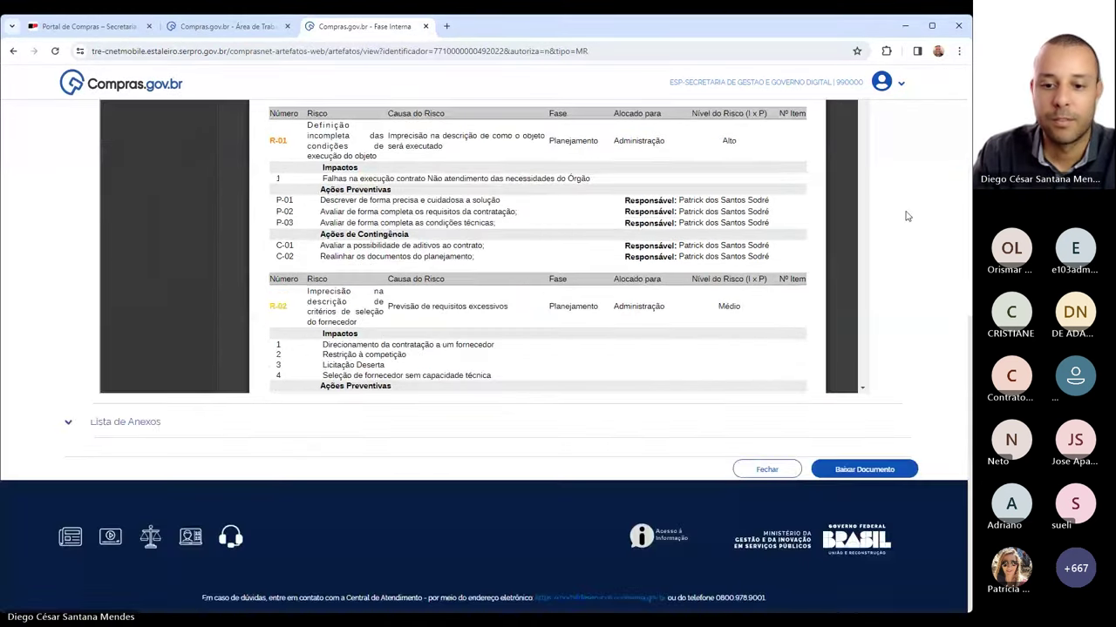
pyautogui.click(770, 474)
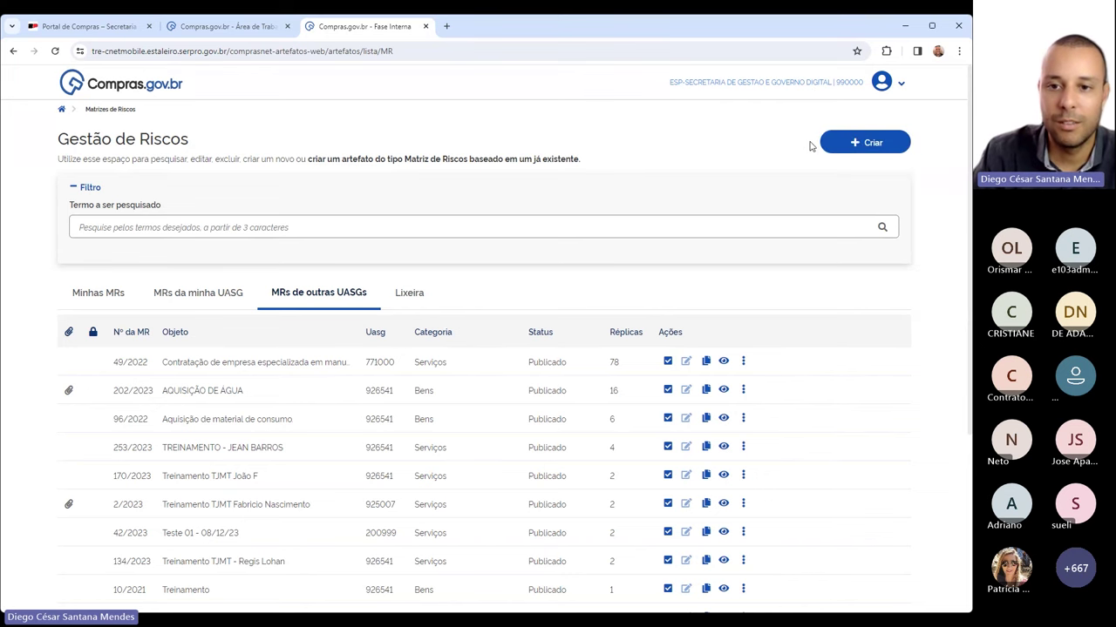
# - Create a new risk matrix and expand its Acompanhamento da Matriz de Riscos section
pyautogui.click(852, 147)
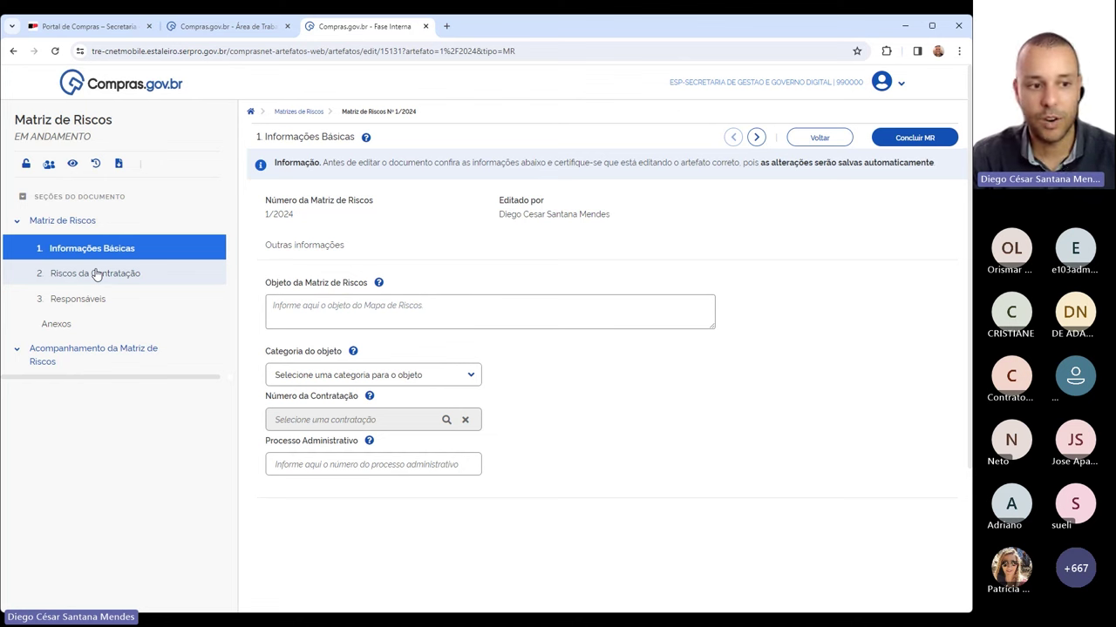
pyautogui.click(76, 353)
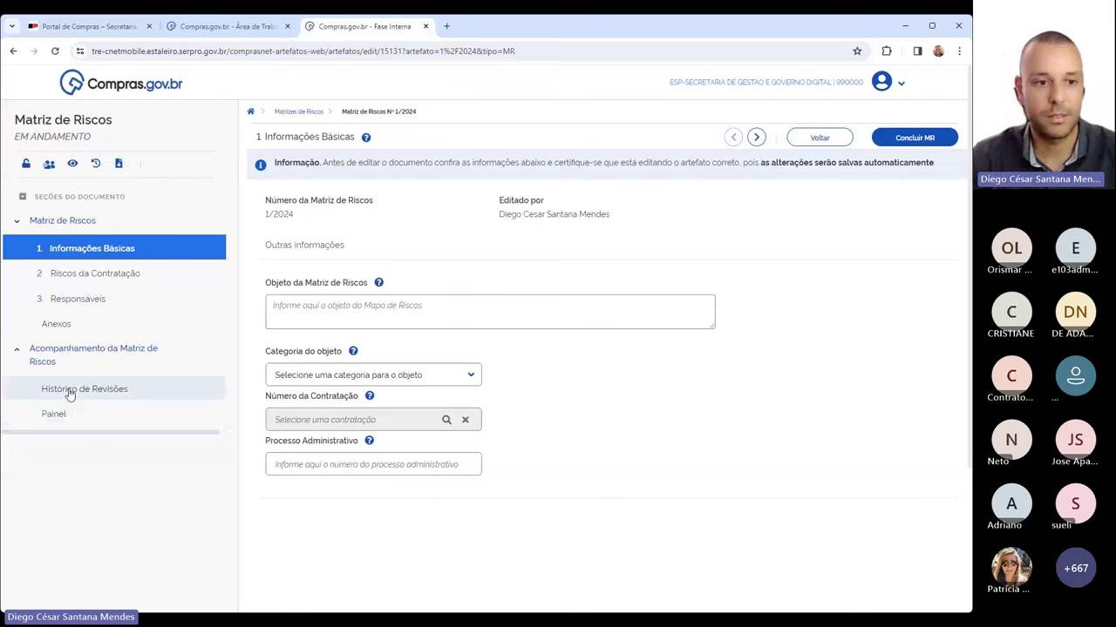
# - Fill in the Objeto da Matriz de Riscos as "Obra para restauração da rodovia 123"
pyautogui.click(349, 307)
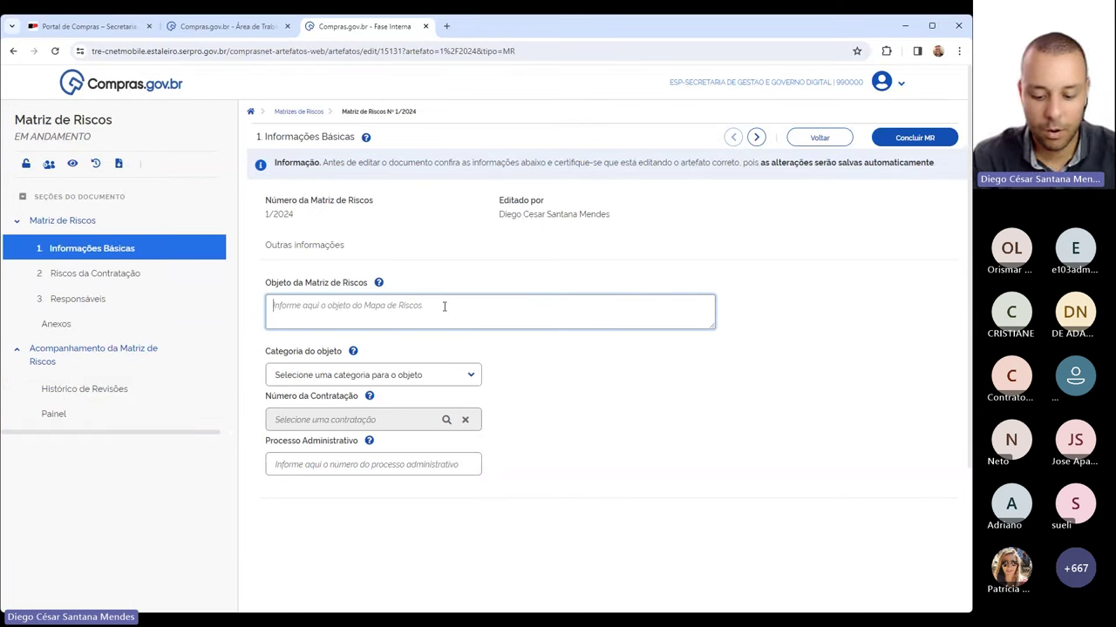
pyautogui.write('Obra para')
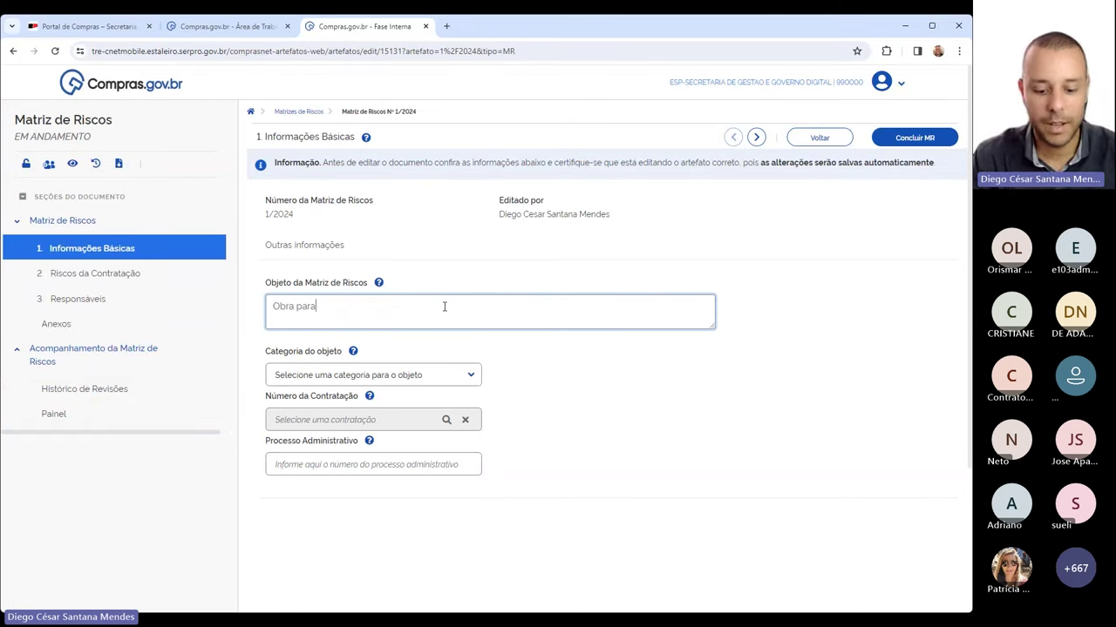
pyautogui.write(' restaura')
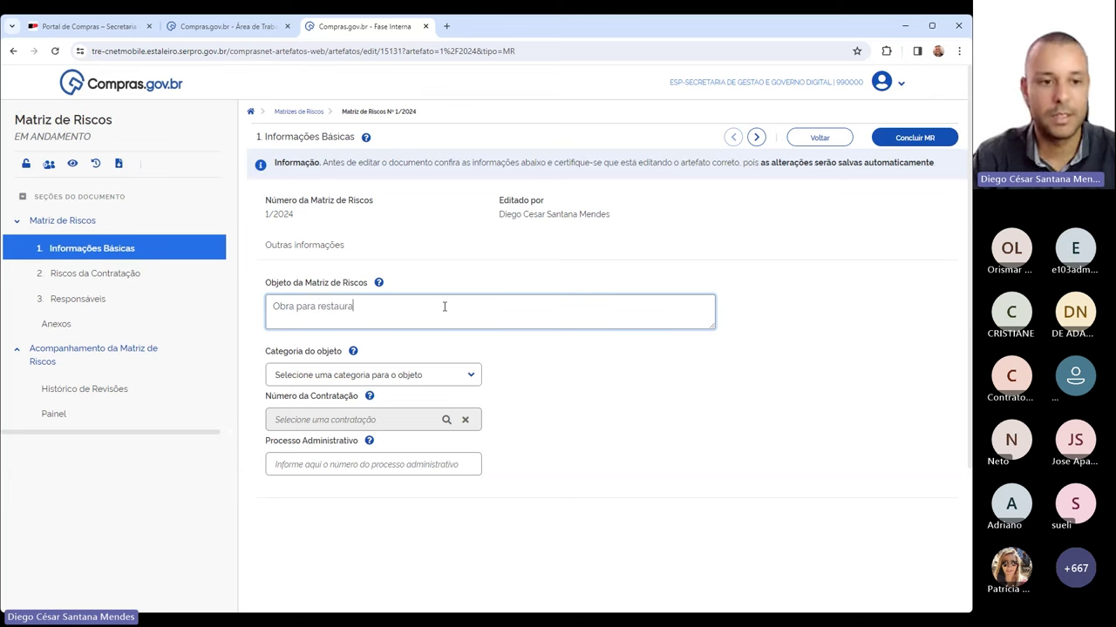
pyautogui.write('cão da rovo')
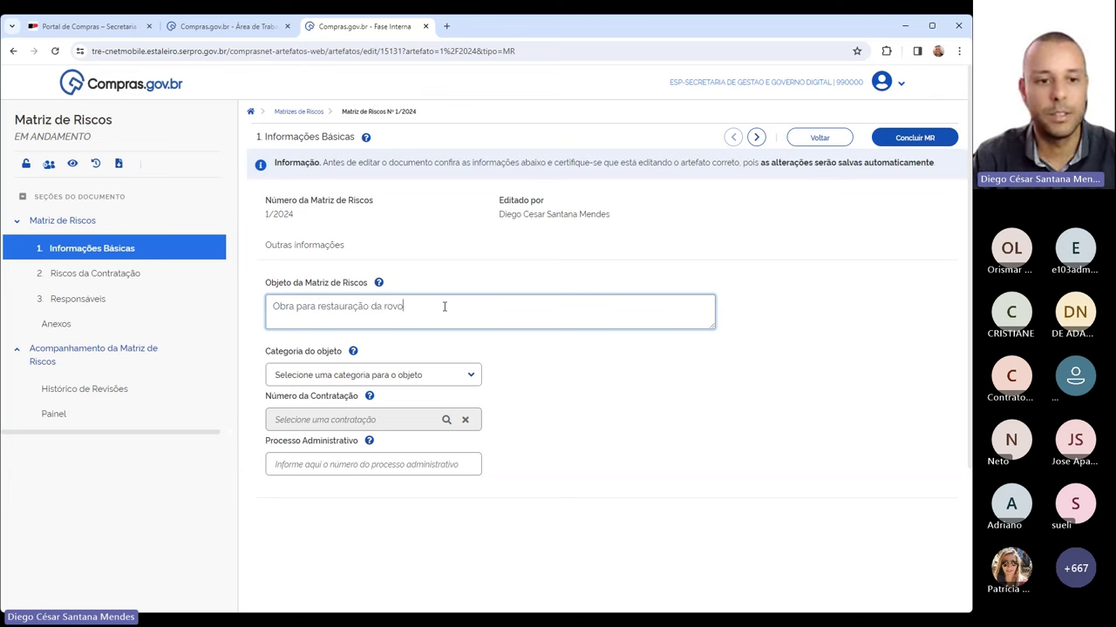
pyautogui.press('BackSpace')
pyautogui.press('BackSpace')
pyautogui.write('dovida')
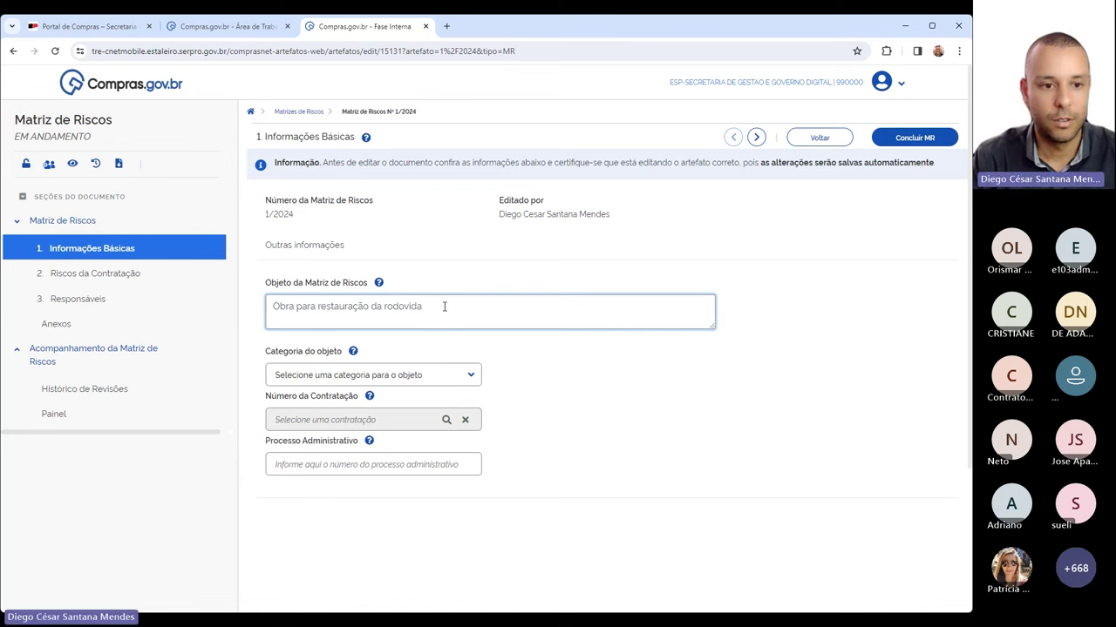
pyautogui.press('BackSpace')
pyautogui.press('BackSpace')
pyautogui.press('BackSpace')
pyautogui.write('a ')
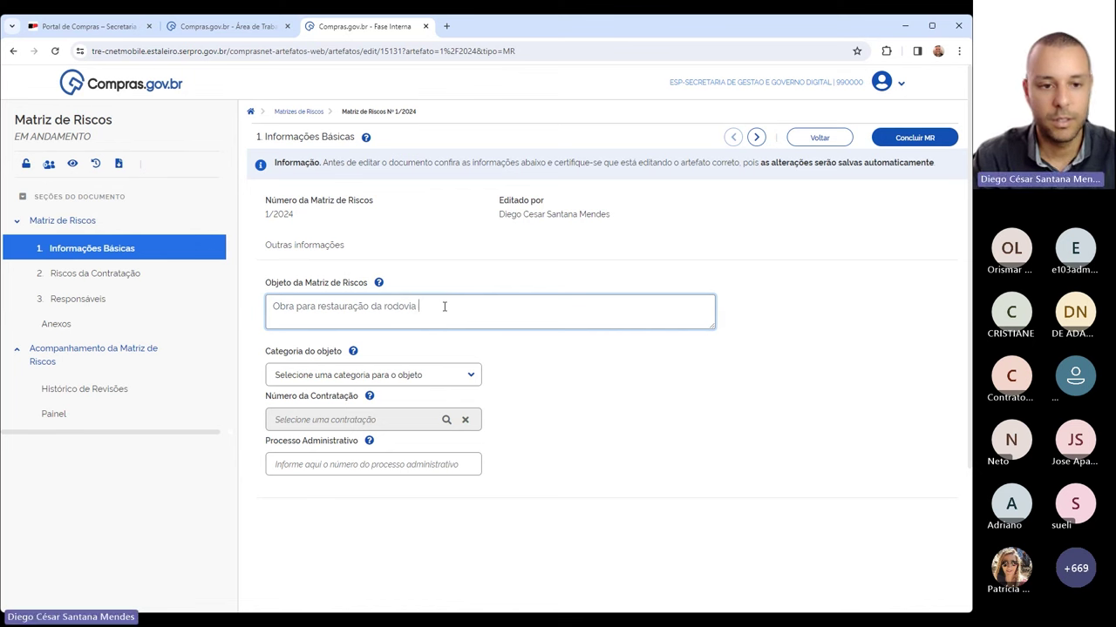
pyautogui.write('123')
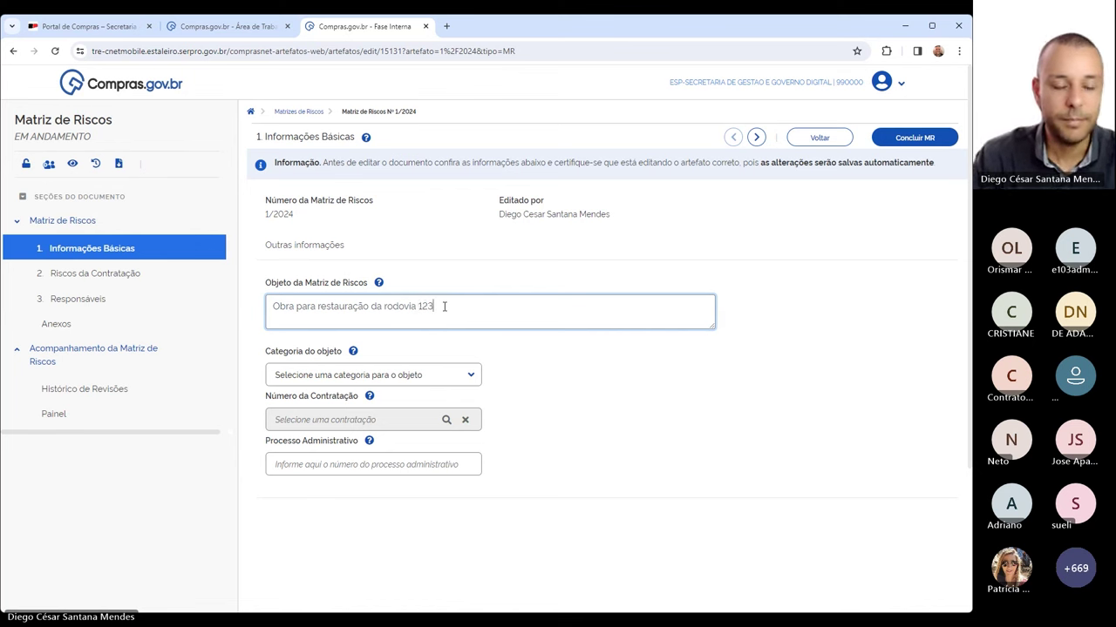
pyautogui.click(546, 380)
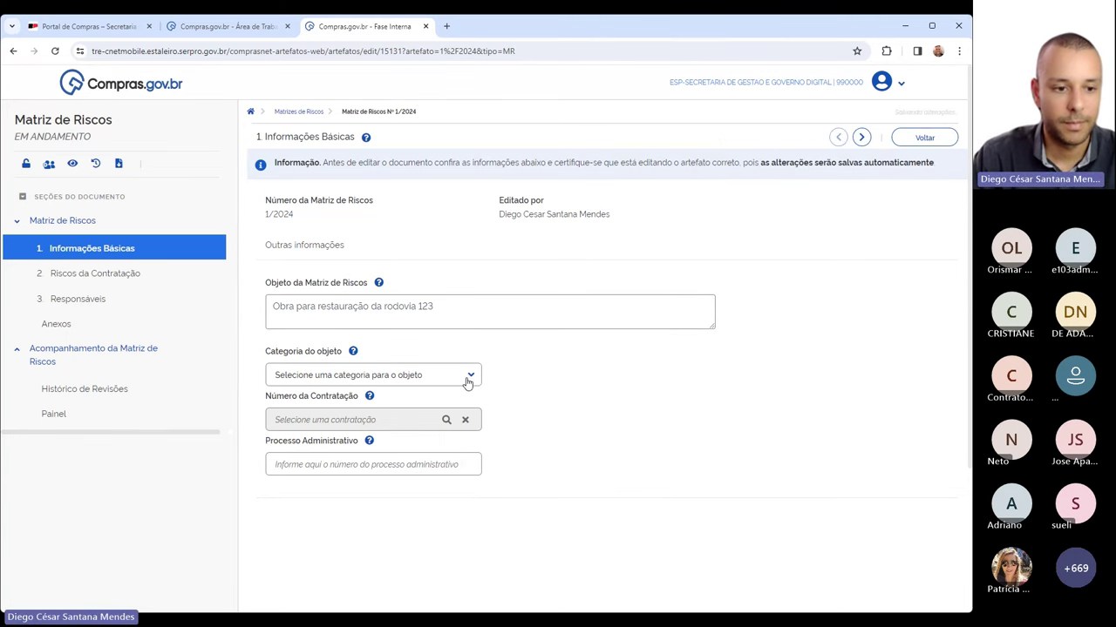
# - Set the object category to Obras e serviços especiais de engenharia
pyautogui.click(468, 378)
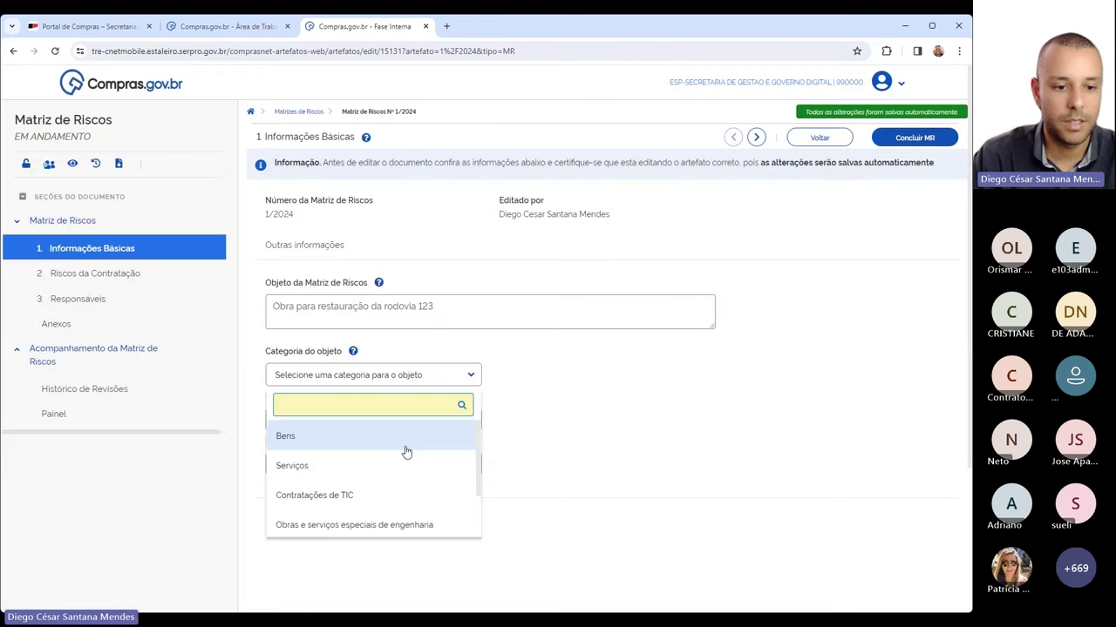
pyautogui.click(388, 526)
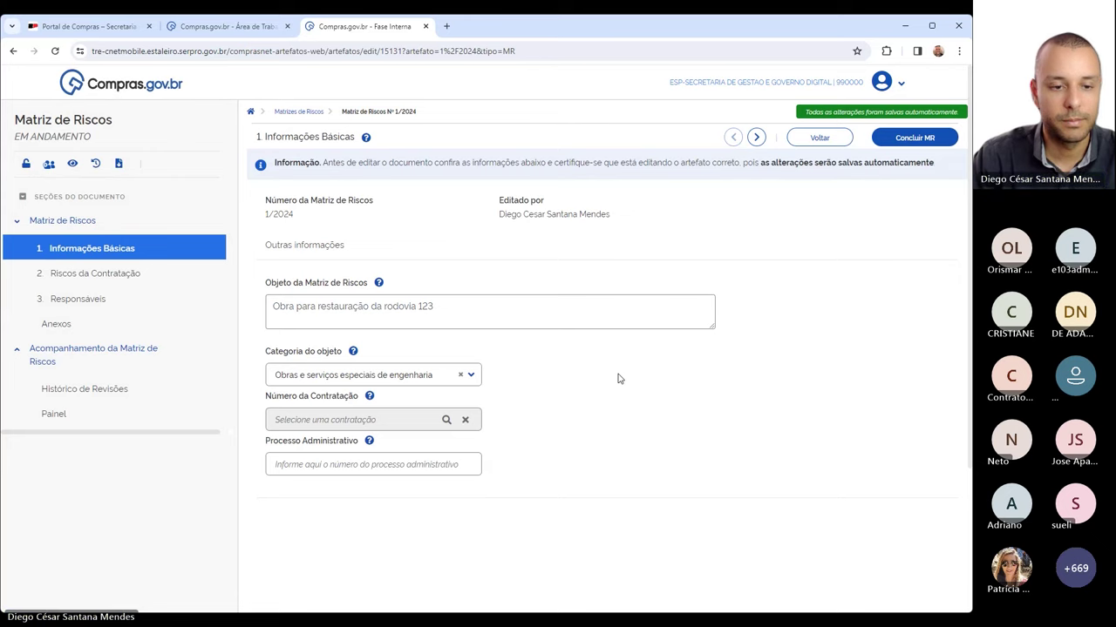
# - View the contratações available for the Número da Contratação field and close the list without selecting one
pyautogui.scroll(-3, 617, 378)
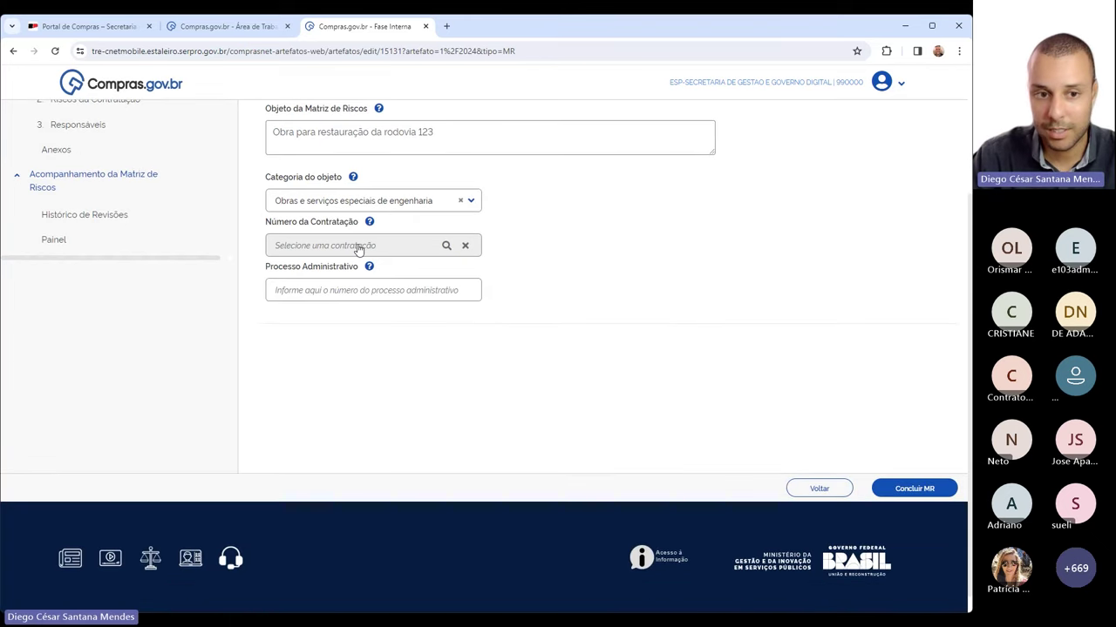
pyautogui.click(358, 247)
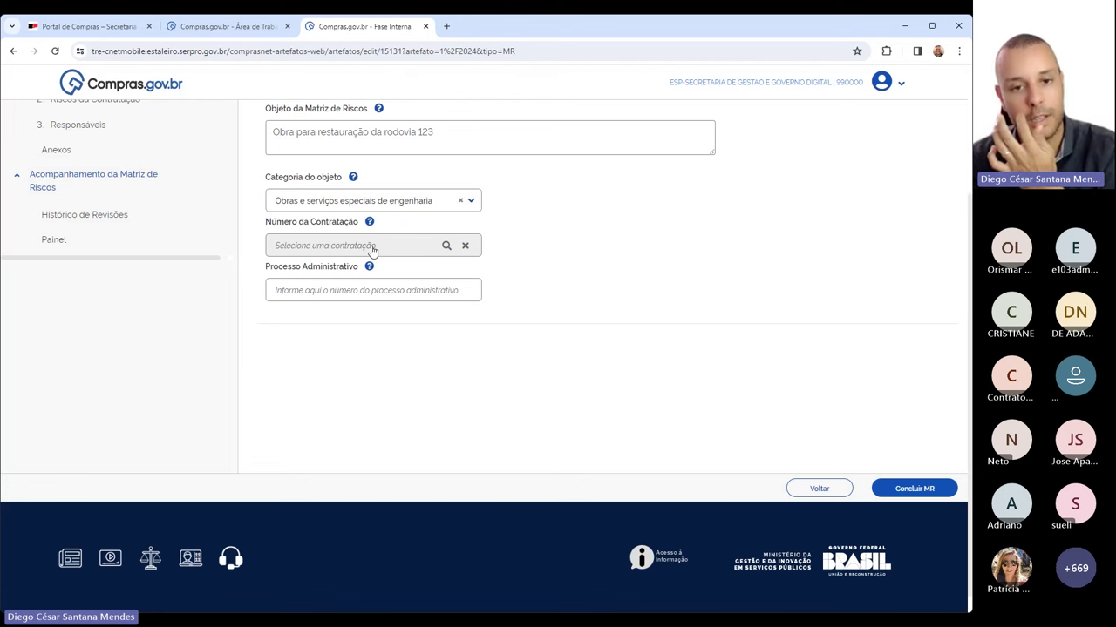
pyautogui.click(445, 246)
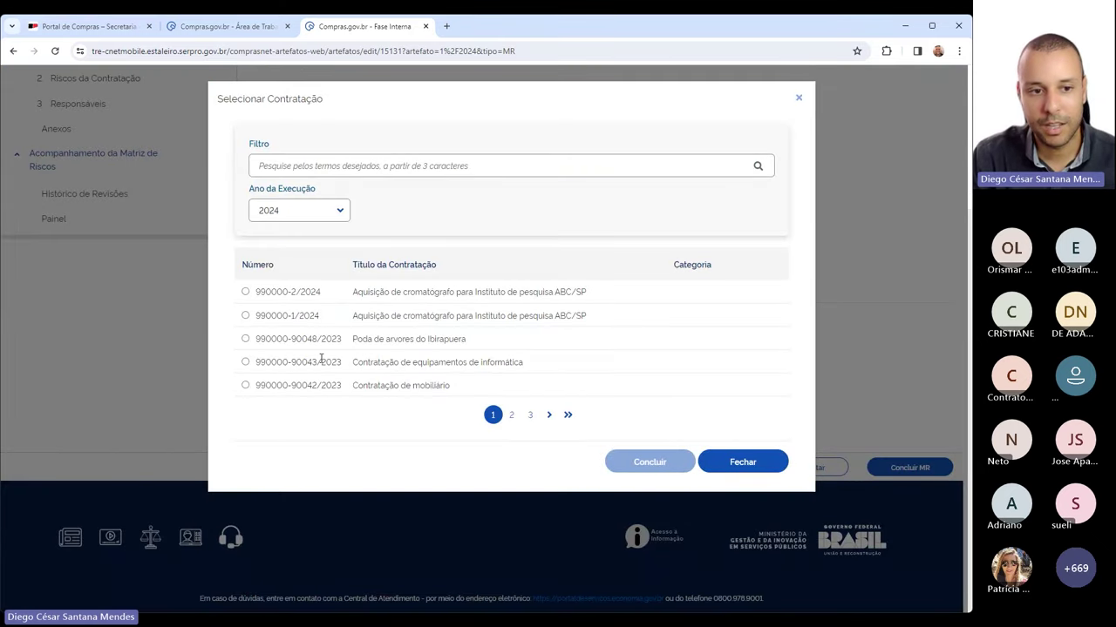
pyautogui.click(720, 464)
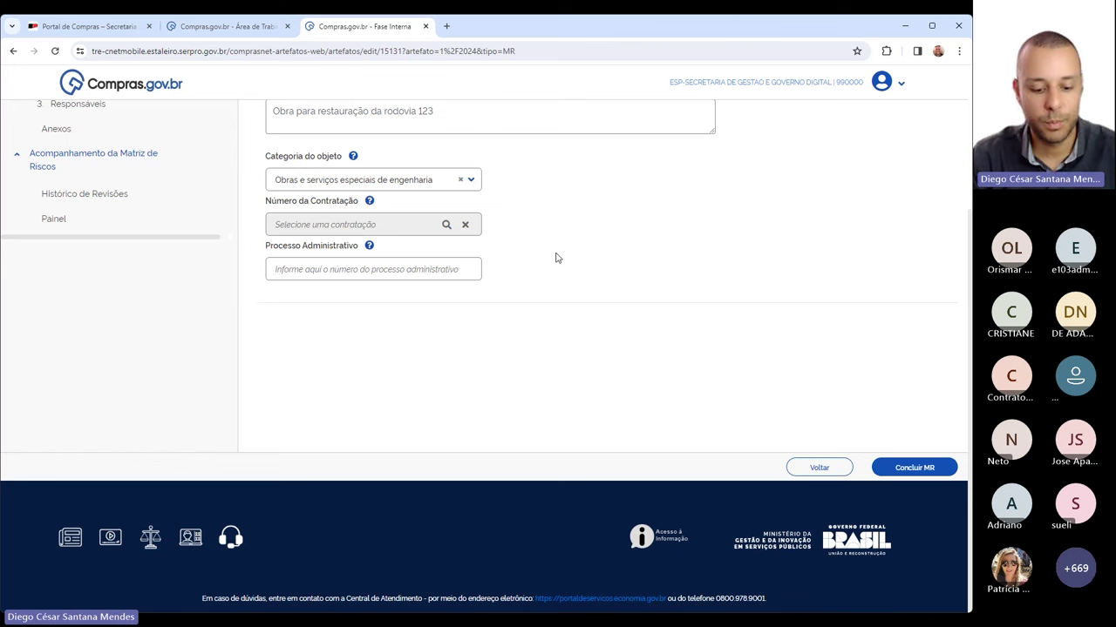
# - Enter 123 as the Processo Administrativo of the risk matrix
pyautogui.click(317, 272)
pyautogui.write('123')
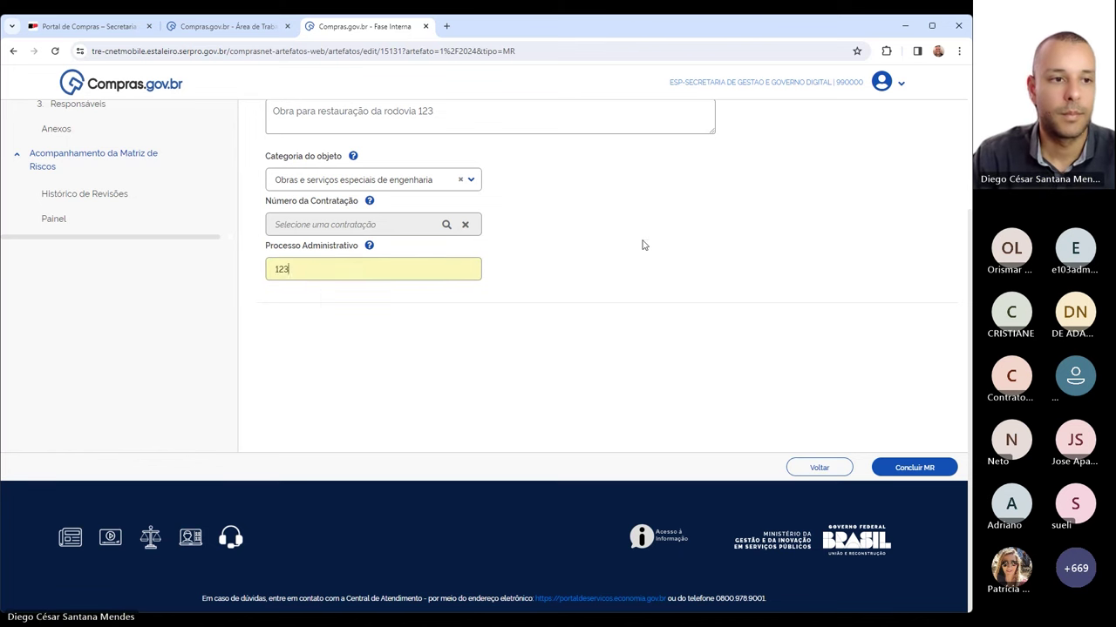
pyautogui.click(466, 311)
pyautogui.scroll(2, 467, 312)
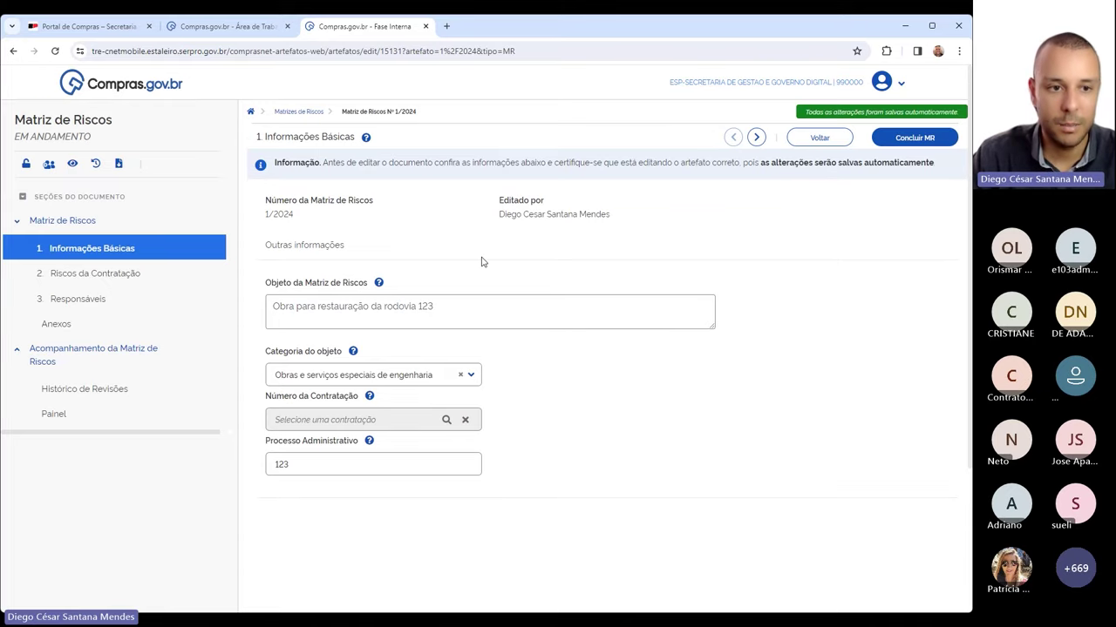
pyautogui.scroll(-1, 154, 236)
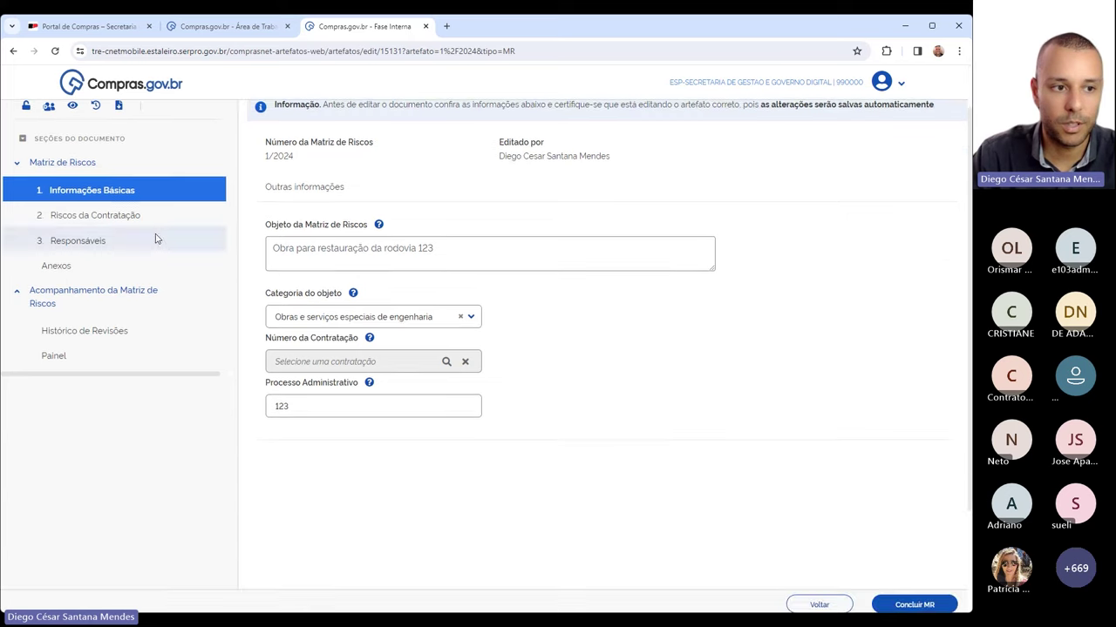
# - Open the Riscos da Contratação section and examine its risk list and search field
pyautogui.click(84, 215)
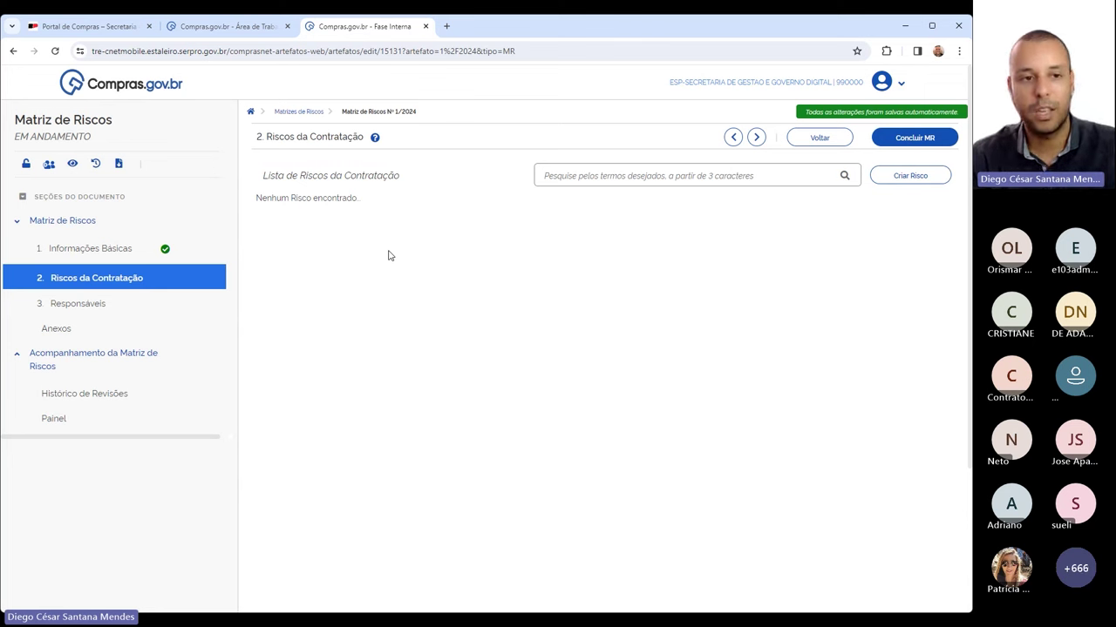
pyautogui.moveTo(255, 177); pyautogui.dragTo(399, 184)
pyautogui.moveTo(259, 197); pyautogui.dragTo(303, 286)
pyautogui.click(302, 286)
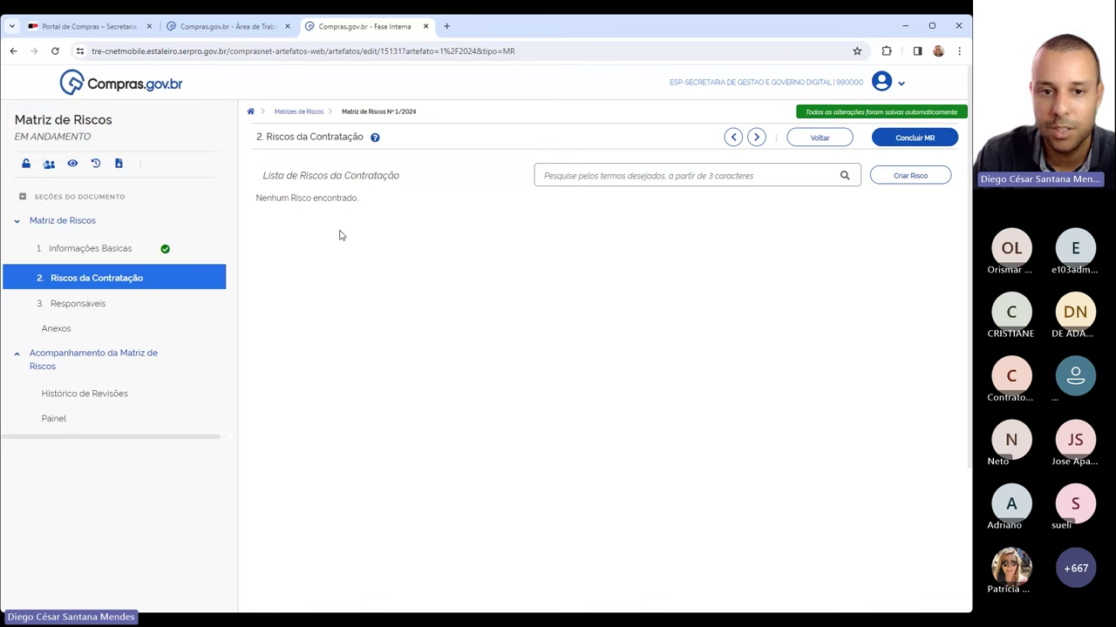
pyautogui.click(625, 174)
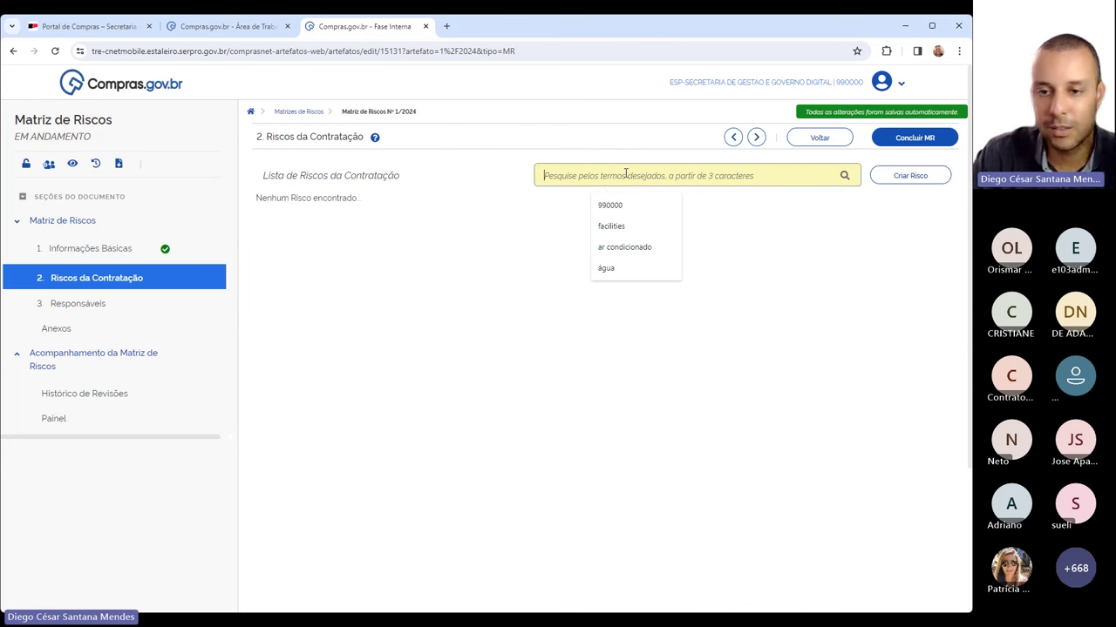
pyautogui.click(542, 201)
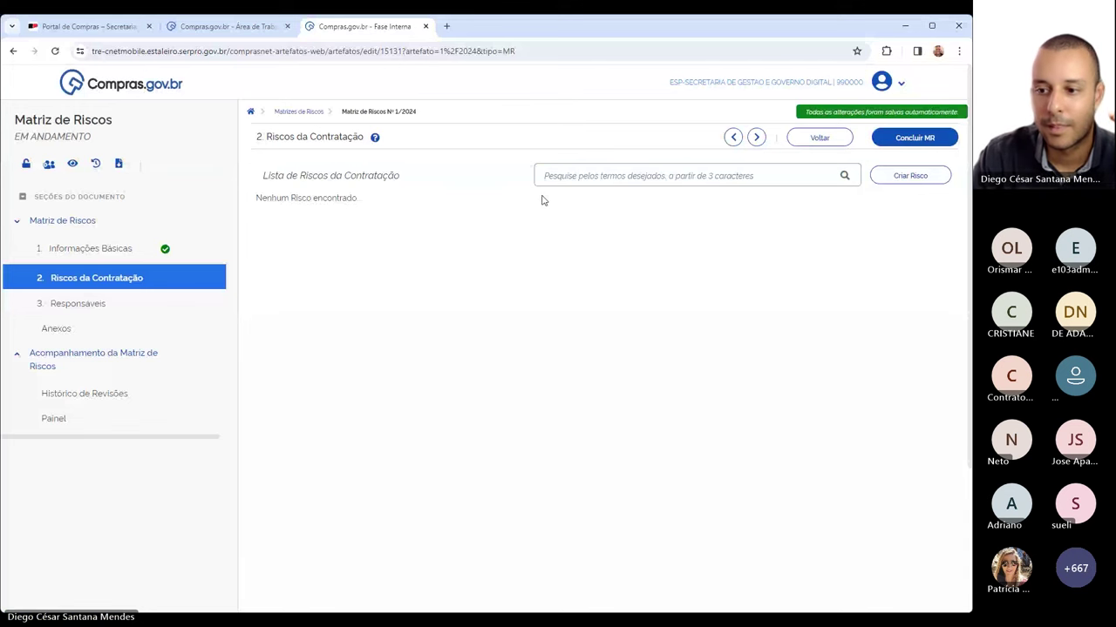
# - Start a new risk and describe it as "Atraso na execução da obra"
pyautogui.click(910, 176)
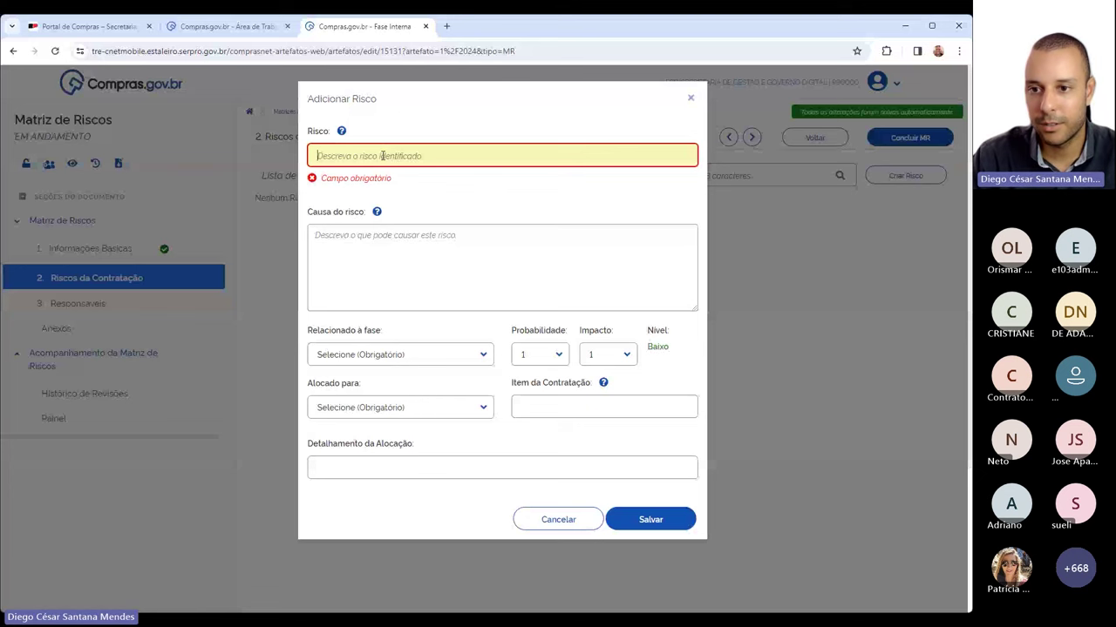
pyautogui.write('Atraso na execução da obra')
# - Enter "Chuva acima da média anual" as the cause of the new risk
pyautogui.click(502, 268)
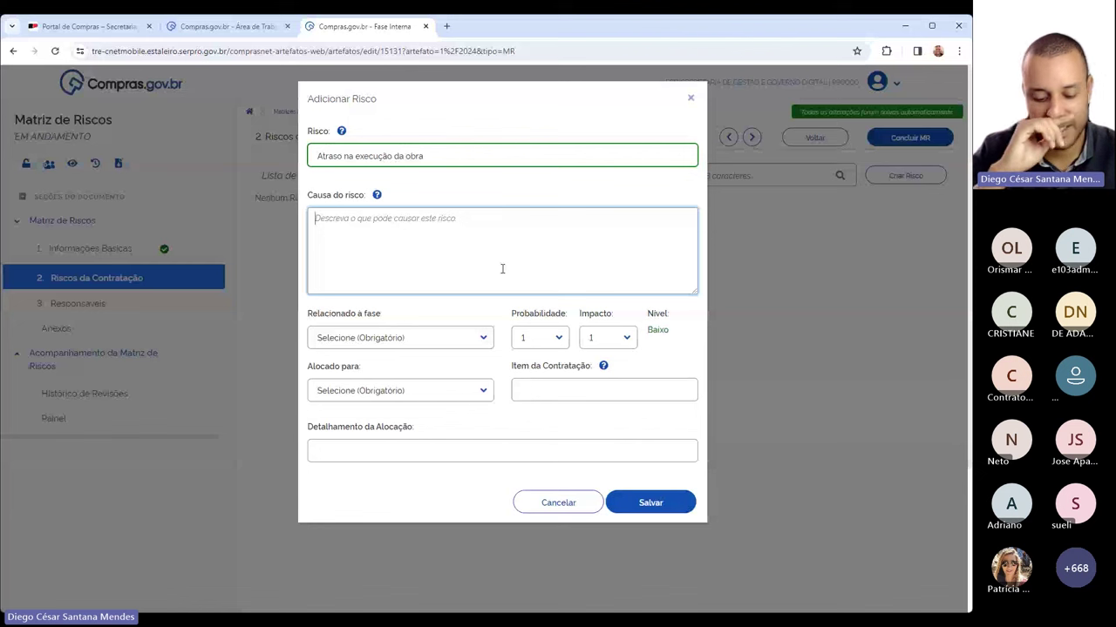
pyautogui.write('Co')
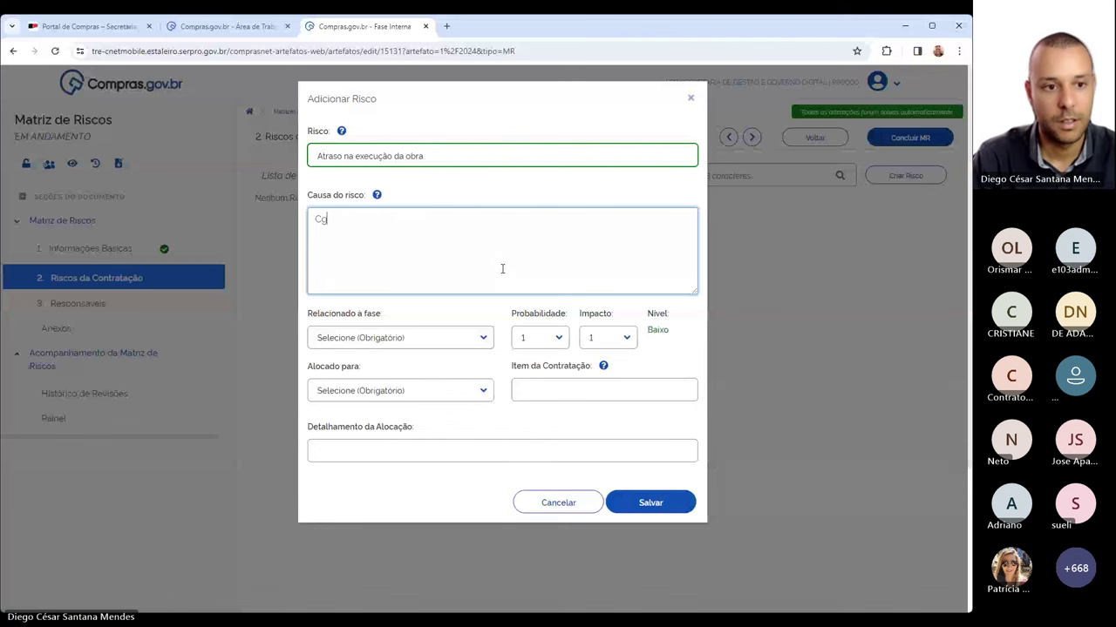
pyautogui.write('uva em exce')
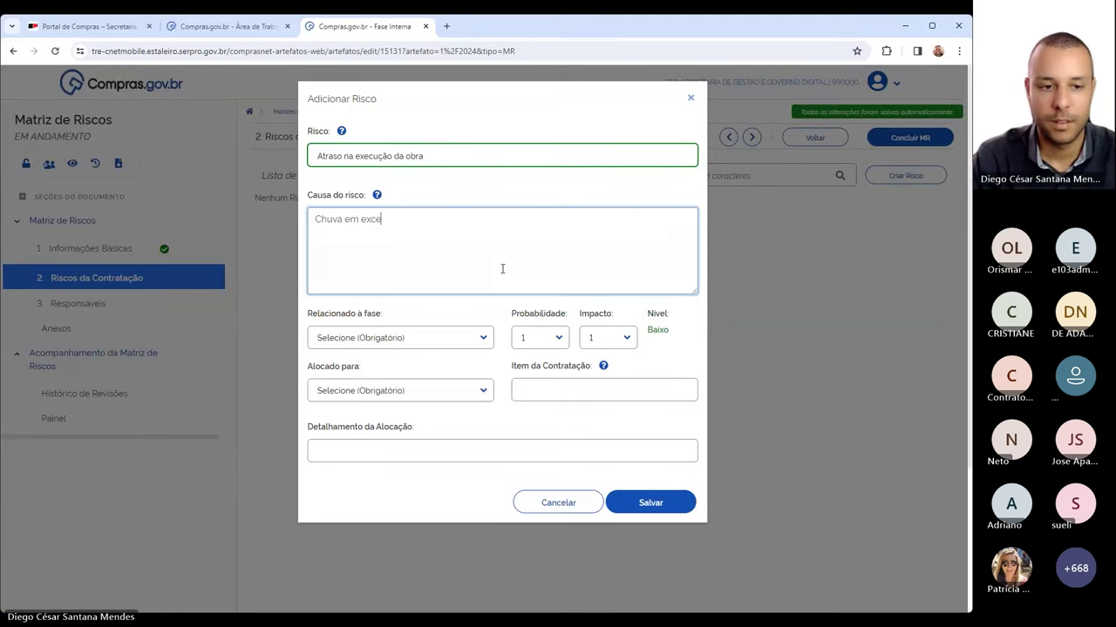
pyautogui.press('BackSpace')
pyautogui.press('BackSpace')
pyautogui.press('BackSpace')
pyautogui.press('BackSpace')
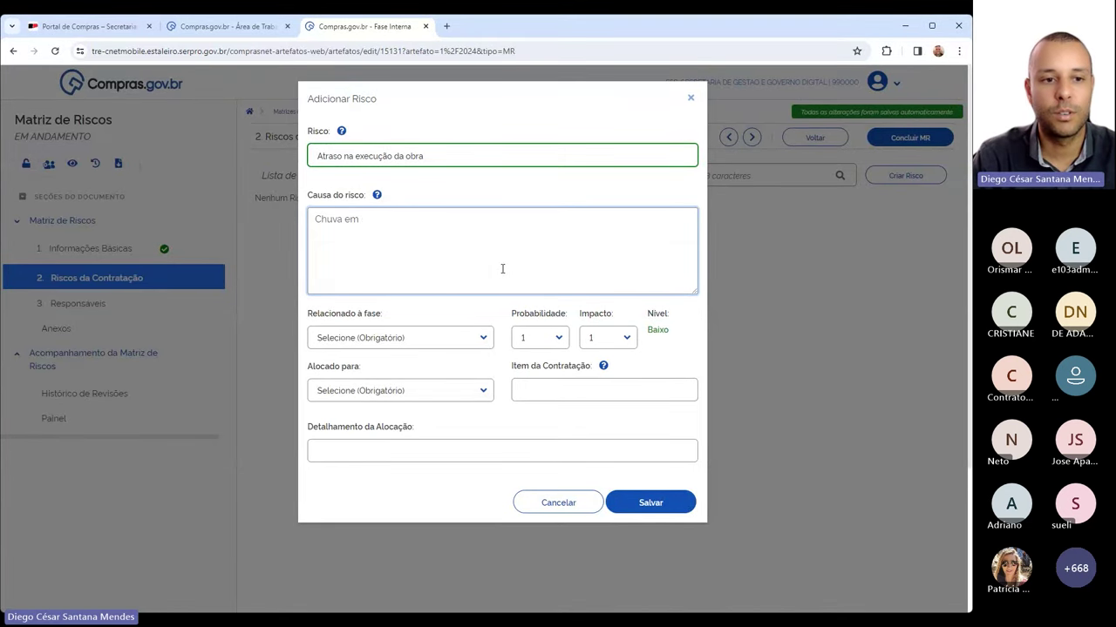
pyautogui.press('BackSpace')
pyautogui.press('BackSpace')
pyautogui.press('BackSpace')
pyautogui.write('acima ')
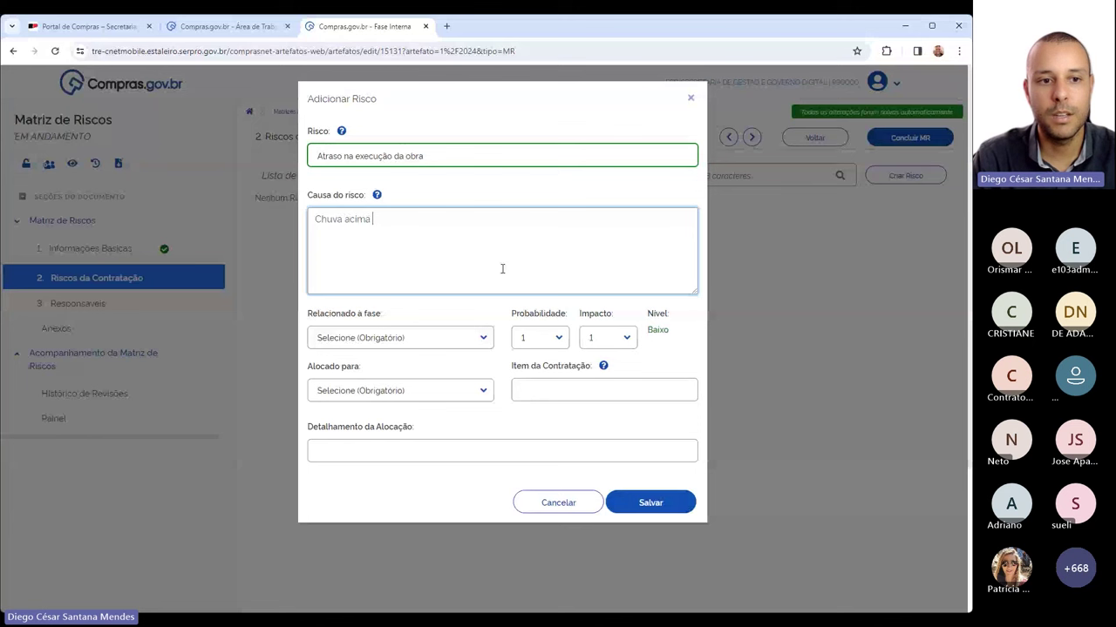
pyautogui.write('da media ')
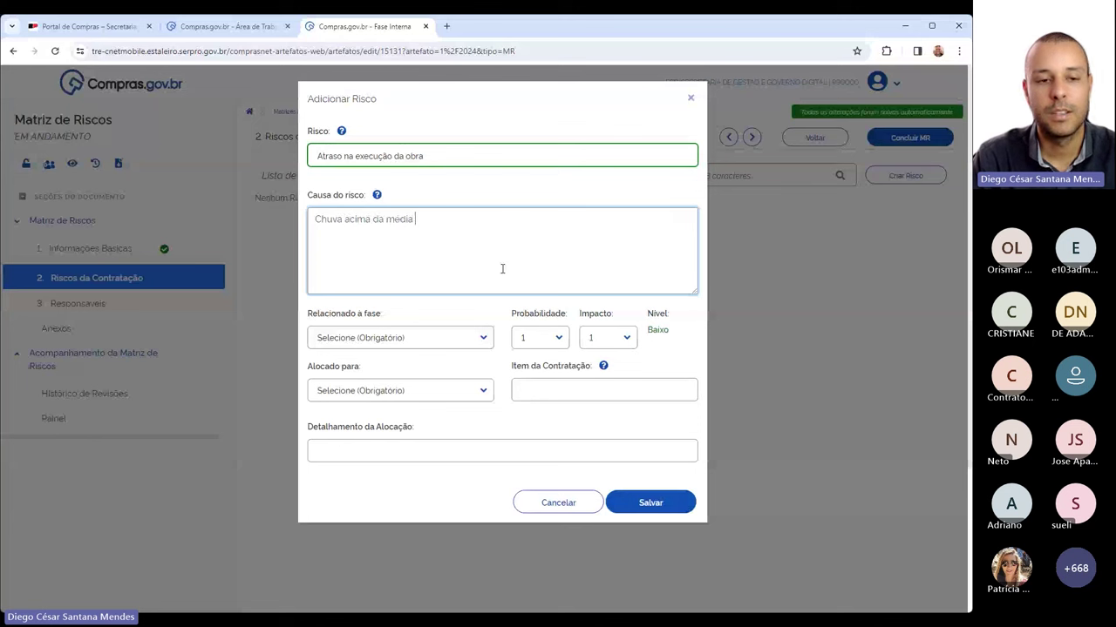
pyautogui.write('anual')
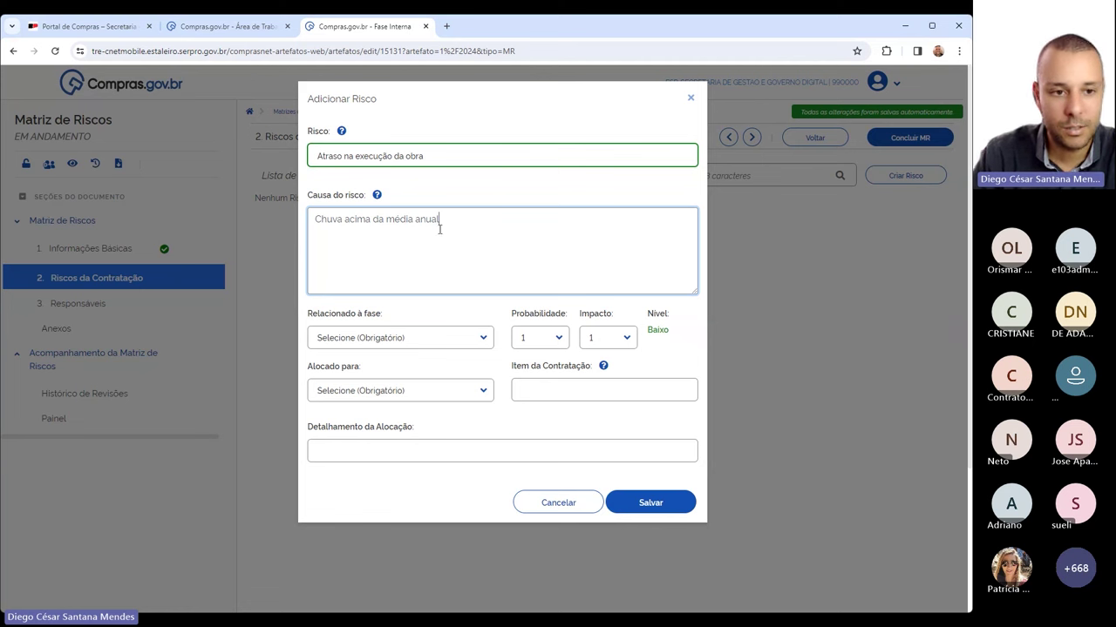
pyautogui.moveTo(327, 221); pyautogui.dragTo(492, 224)
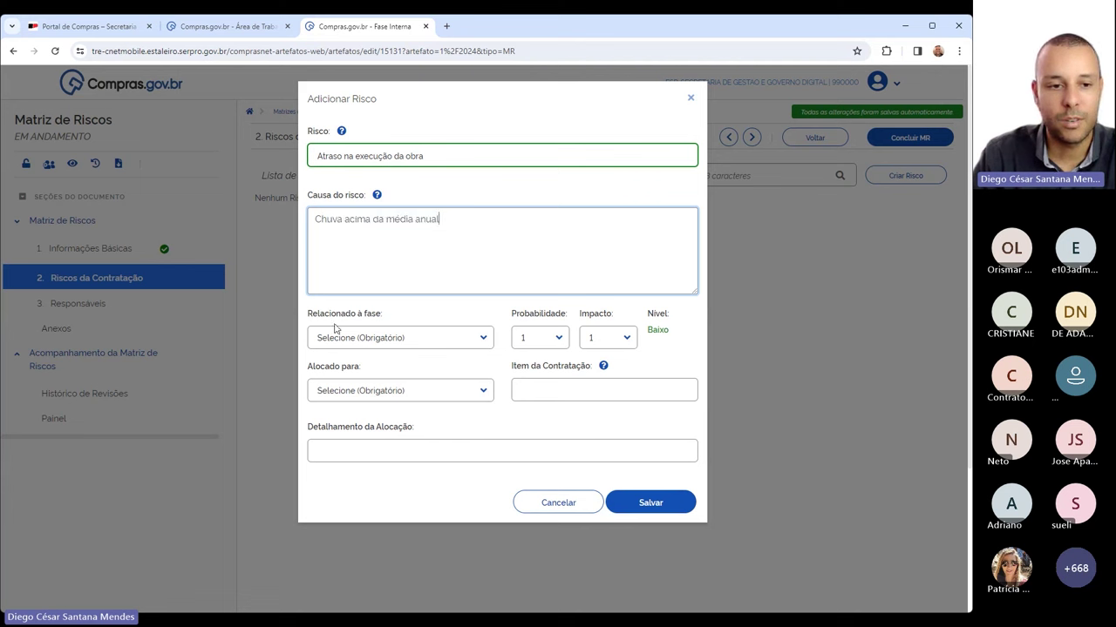
# - Relate the rain-caused delay risk to the Gestão de Contrato phase
pyautogui.click(483, 339)
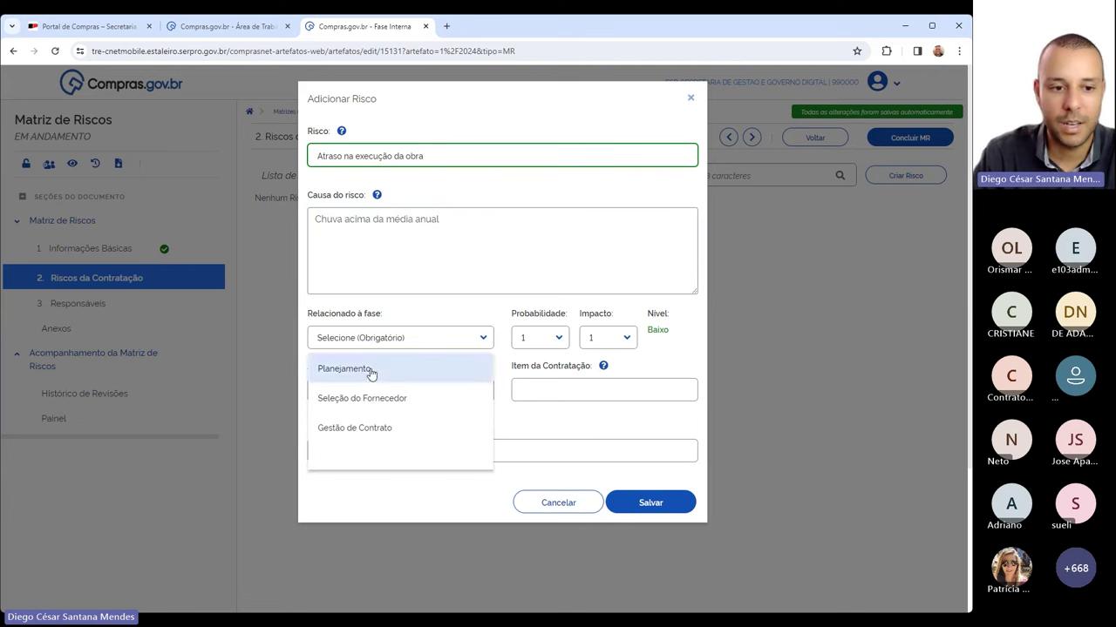
pyautogui.click(355, 441)
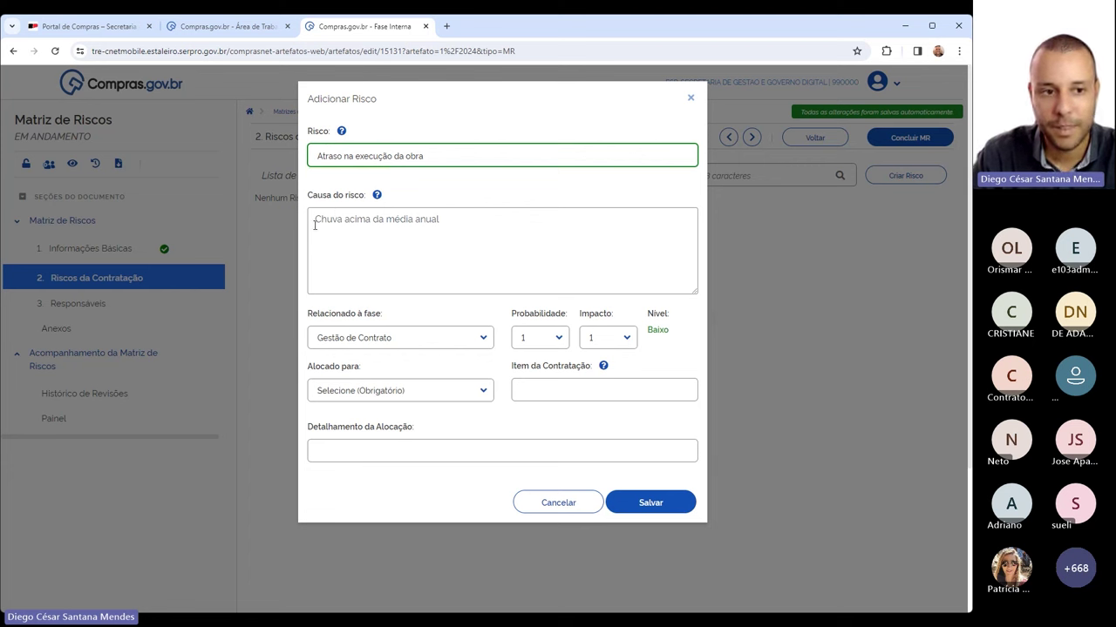
pyautogui.moveTo(315, 219); pyautogui.dragTo(391, 223)
pyautogui.click(528, 242)
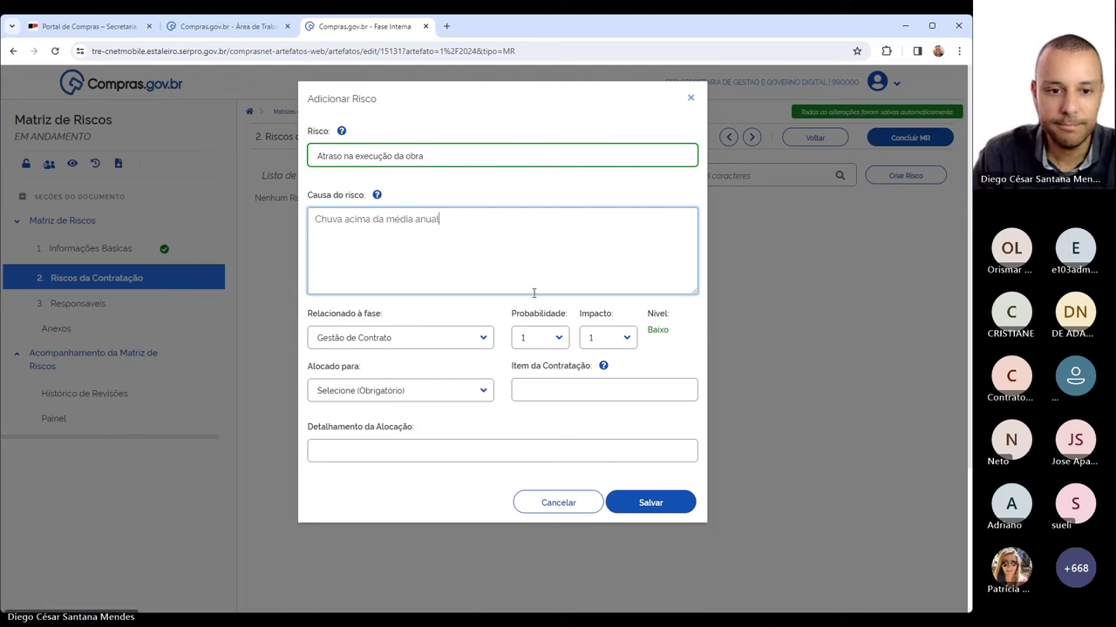
# - Rate the delay risk with a Probabilidade of 5 and an Impacto of 4
pyautogui.click(559, 340)
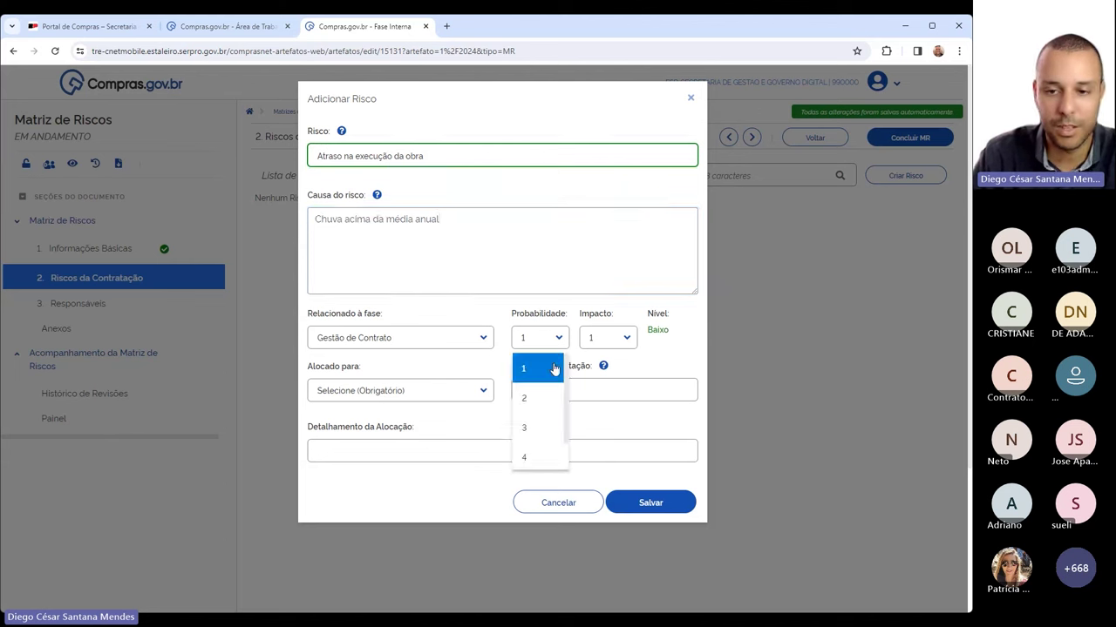
pyautogui.scroll(-1, 554, 370)
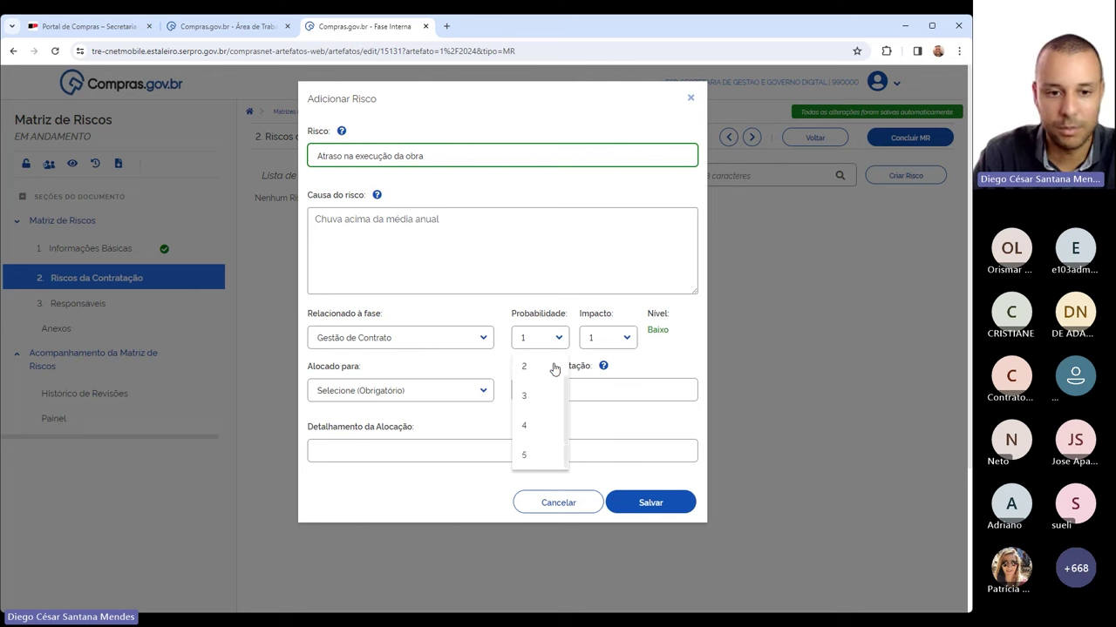
pyautogui.click(527, 455)
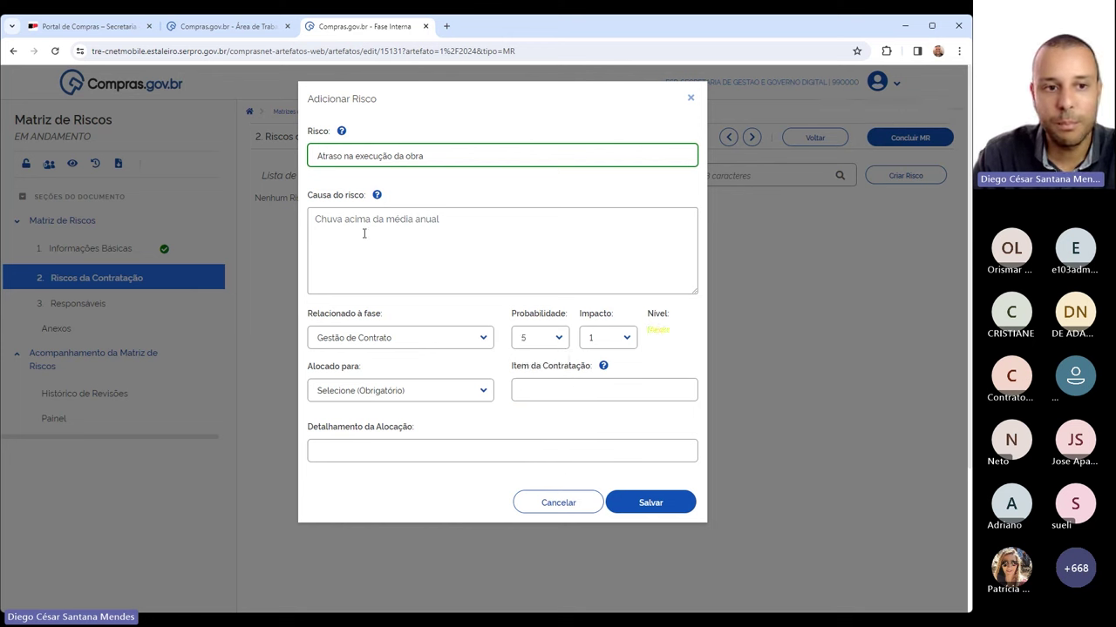
pyautogui.click(625, 339)
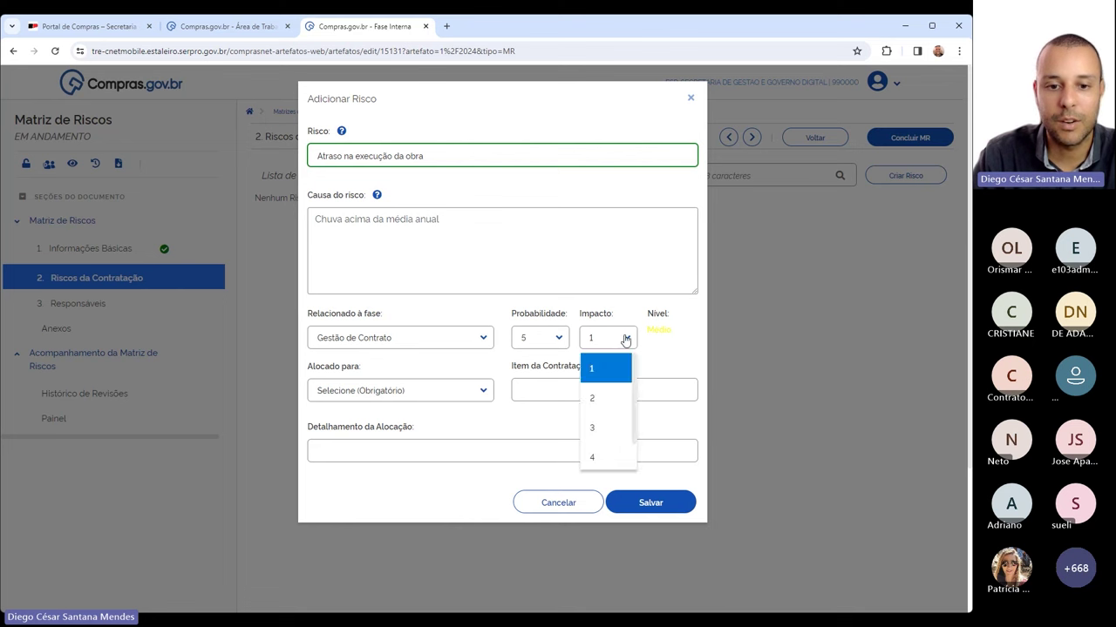
pyautogui.scroll(-1, 607, 430)
pyautogui.click(606, 431)
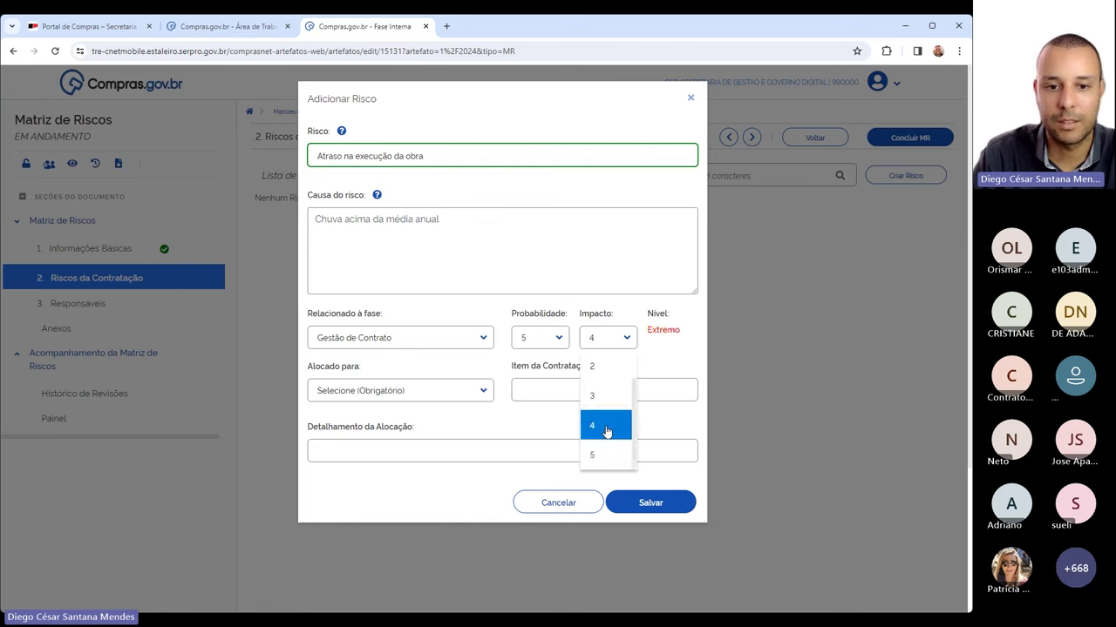
pyautogui.click(606, 430)
pyautogui.click(543, 282)
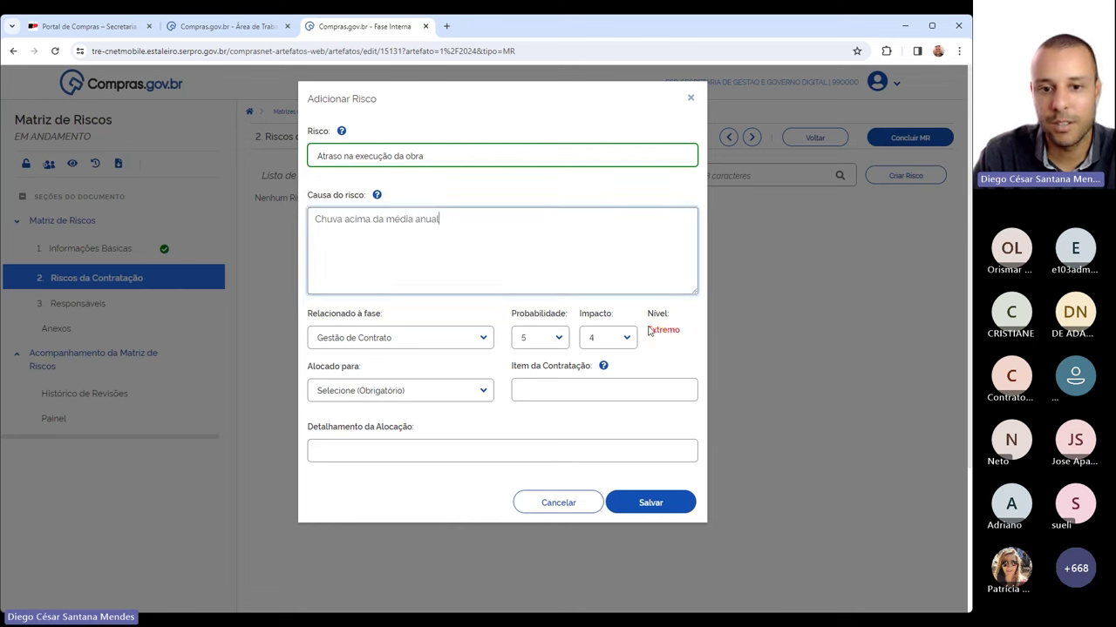
pyautogui.moveTo(648, 331); pyautogui.dragTo(676, 331)
pyautogui.click(674, 352)
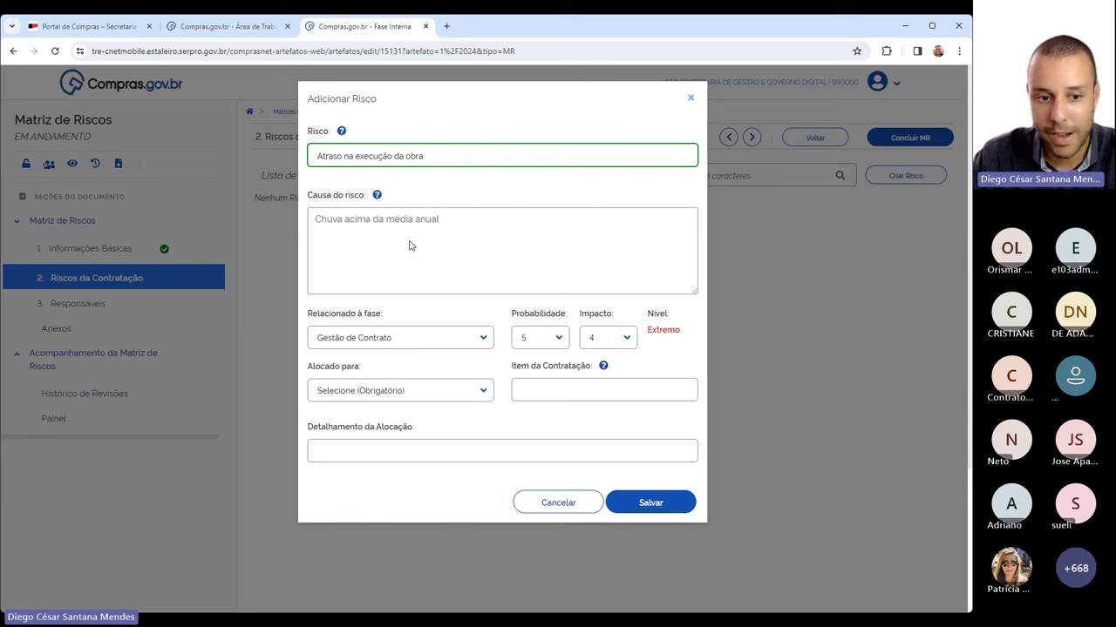
# - Look over the allocation options and the Item da Contratação and Detalhamento da Alocação fields, and try to save the risk without an allocation
pyautogui.click(485, 392)
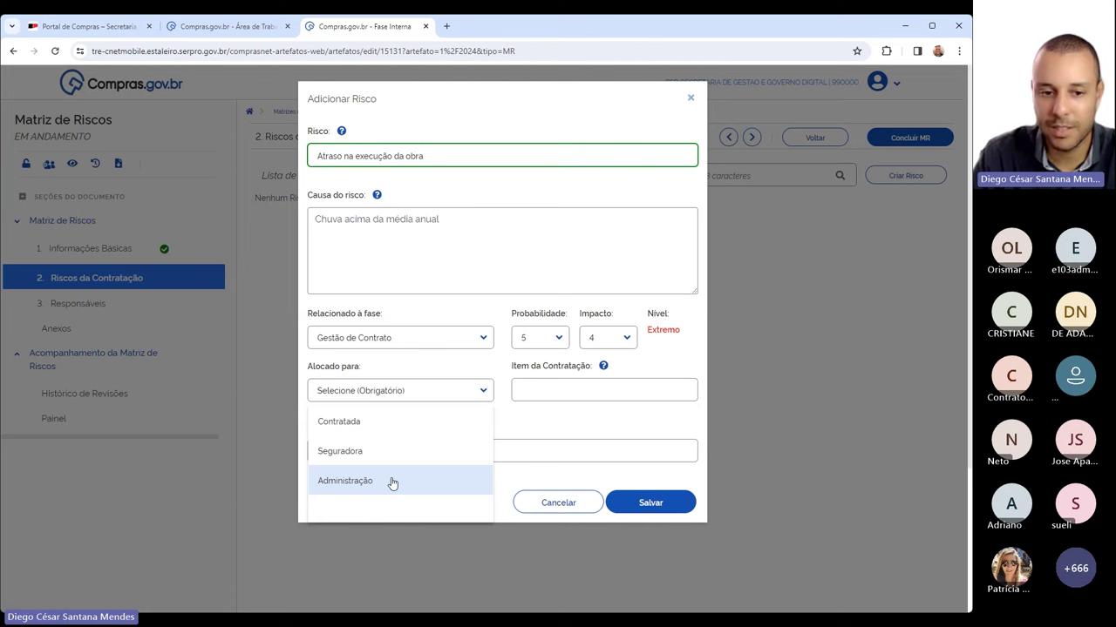
pyautogui.click(520, 423)
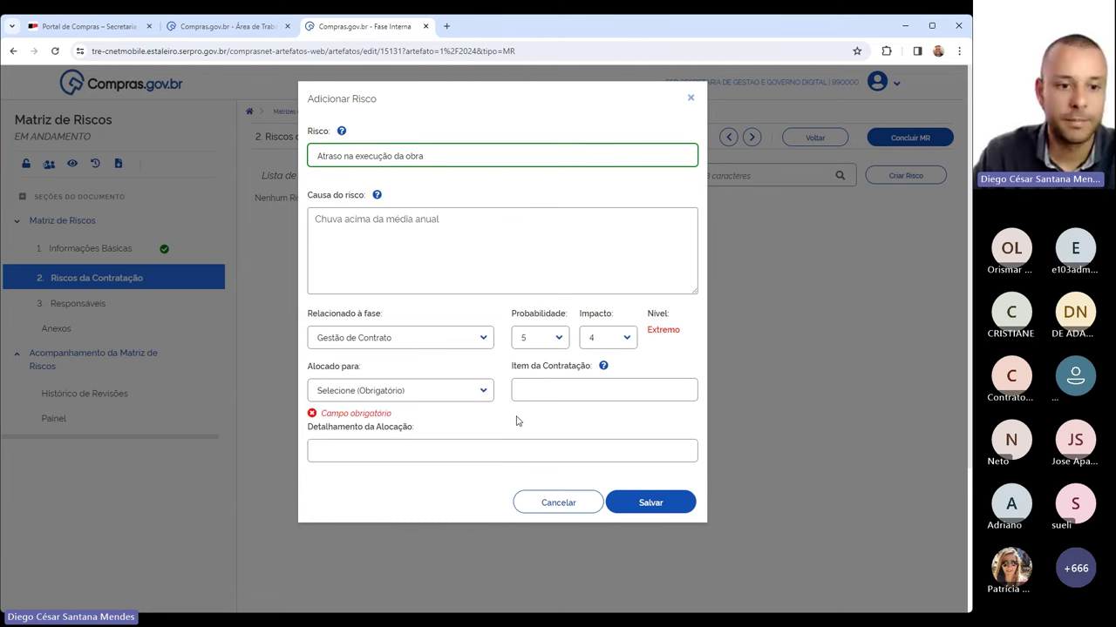
pyautogui.click(565, 393)
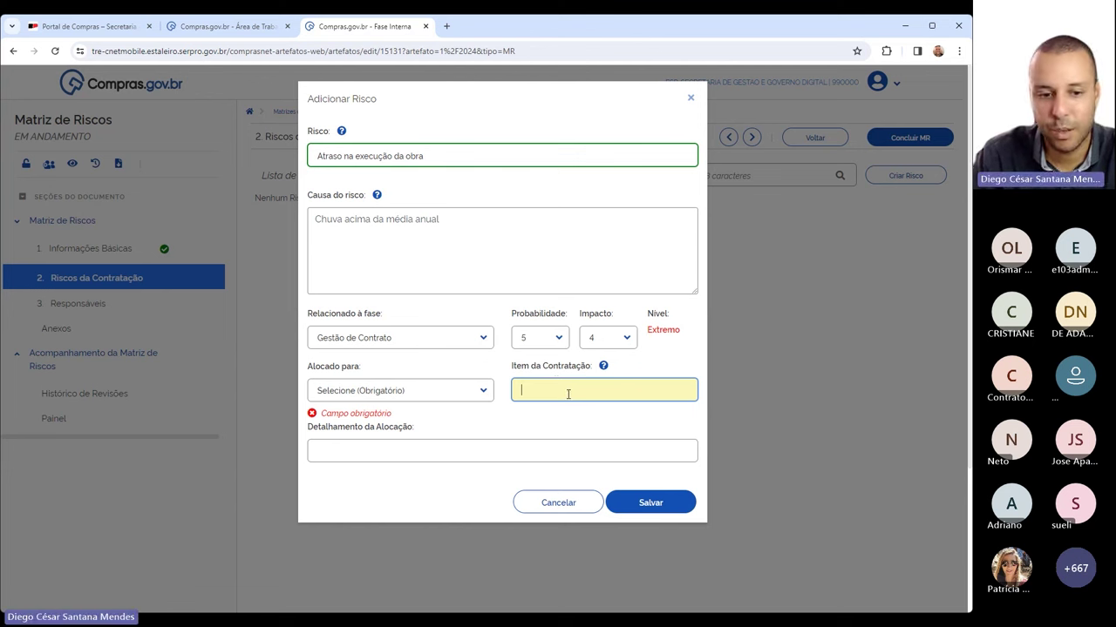
pyautogui.click(444, 455)
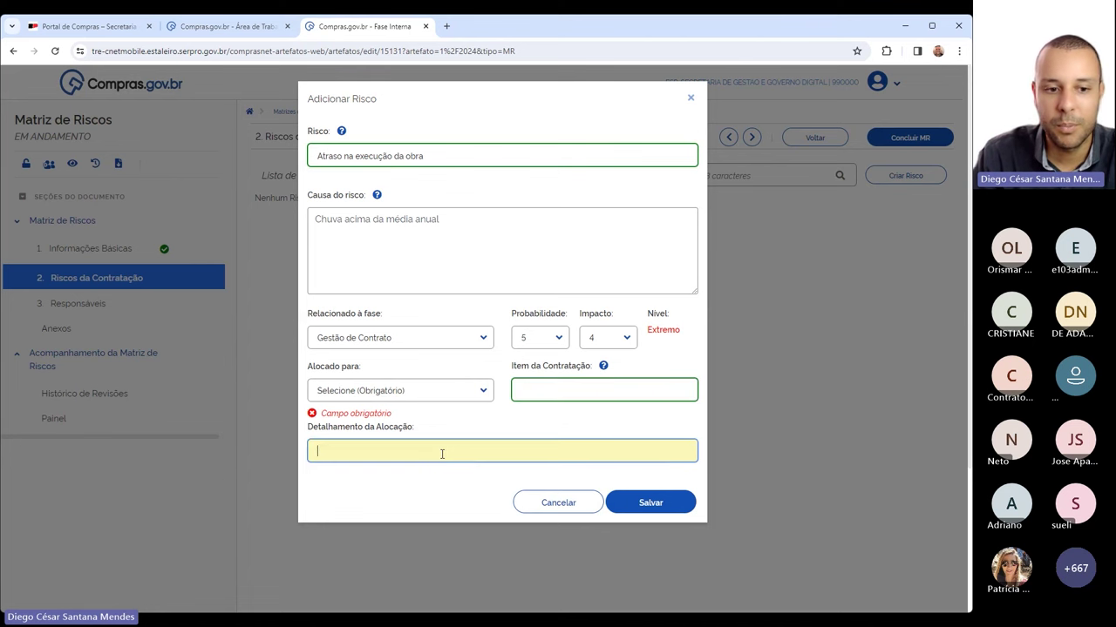
pyautogui.click(464, 268)
pyautogui.click(652, 502)
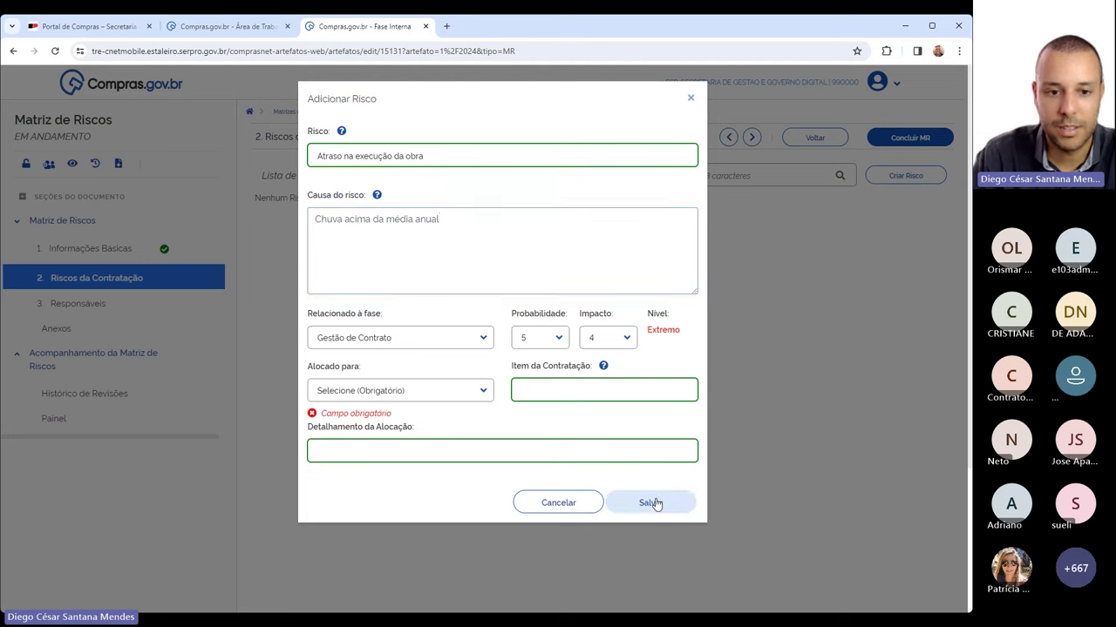
# - Allocate the risk to Administração and save it to the risk matrix
pyautogui.click(481, 394)
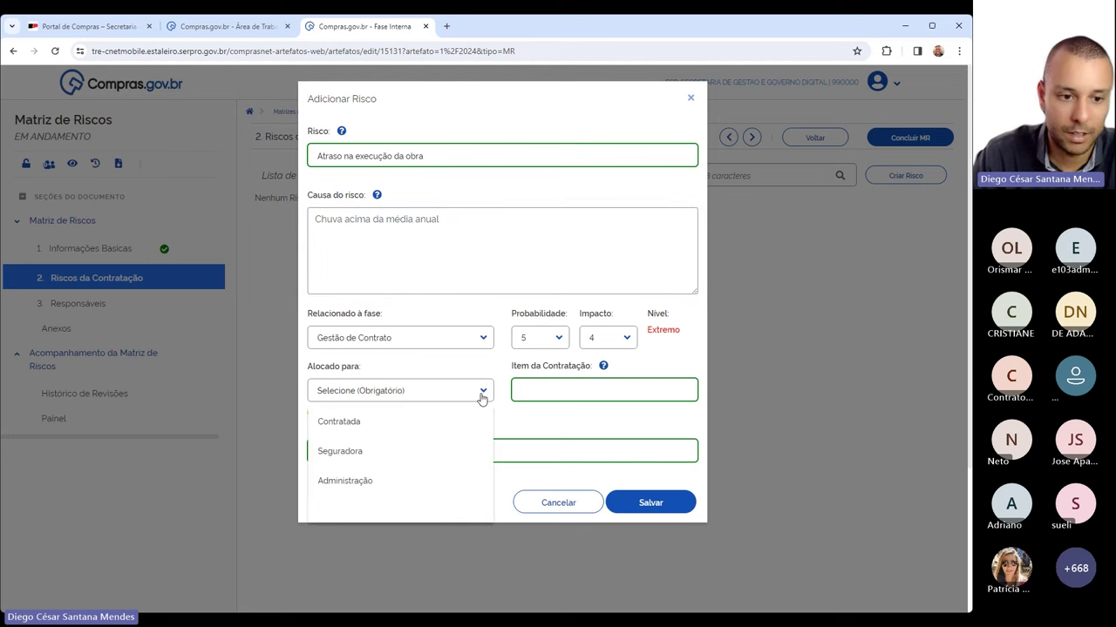
pyautogui.click(349, 479)
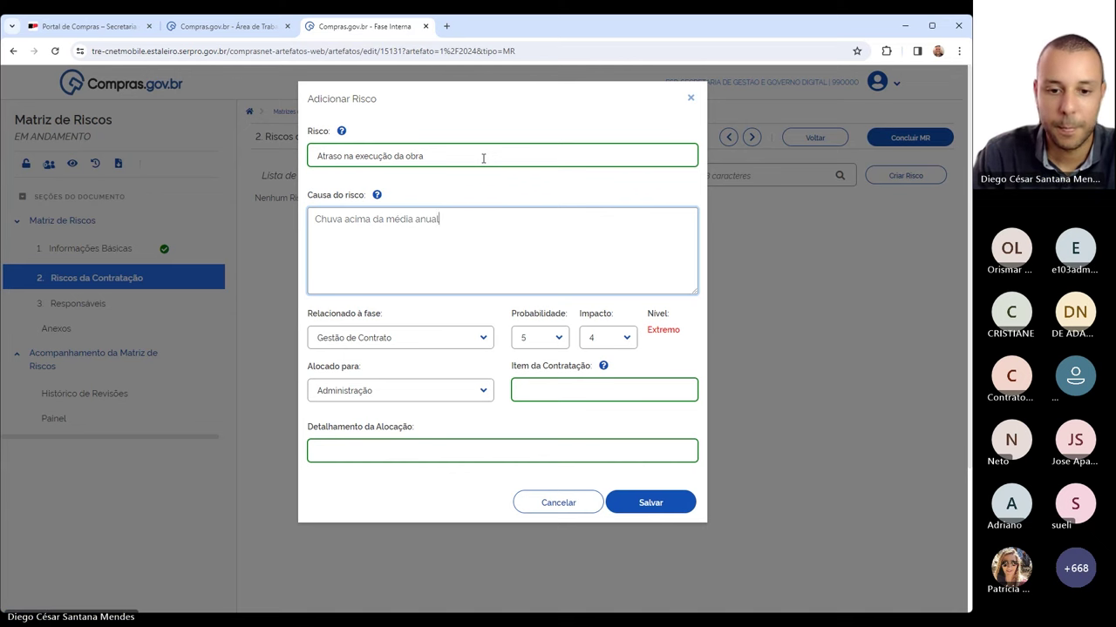
pyautogui.click(660, 510)
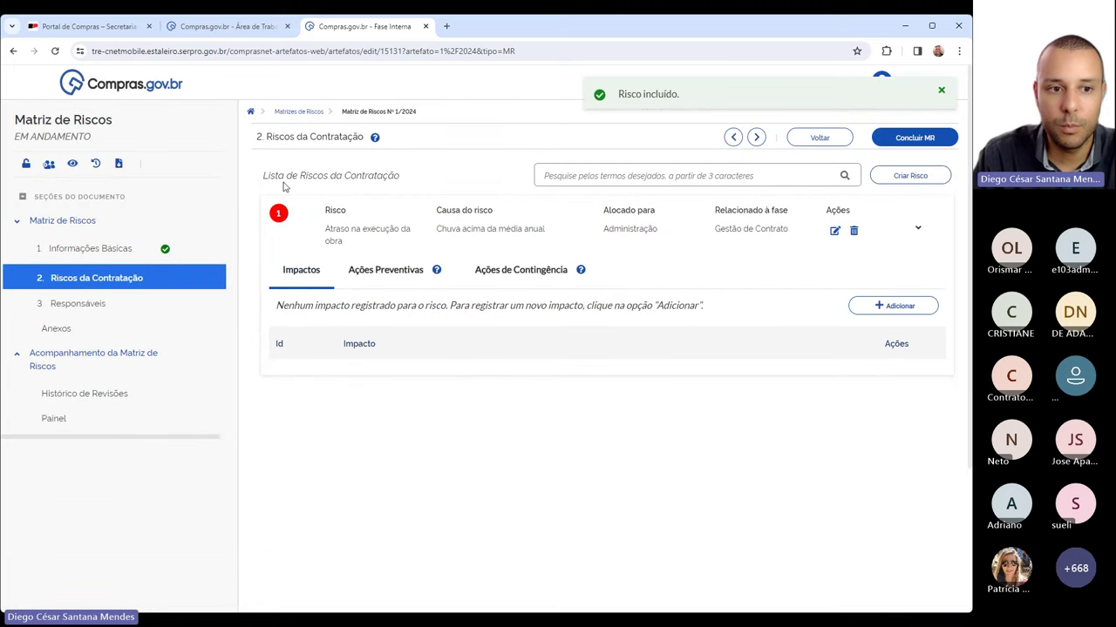
# - Review the description and cause of the saved risk in the Lista de Riscos da Contratação
pyautogui.moveTo(326, 234); pyautogui.dragTo(360, 251)
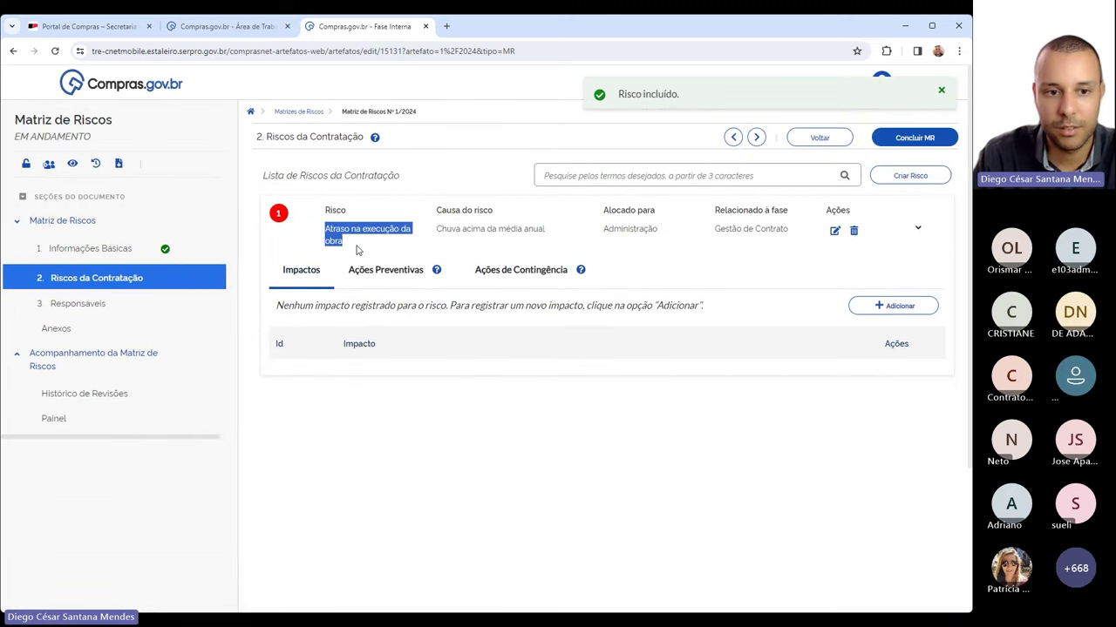
pyautogui.click(453, 250)
pyautogui.moveTo(432, 235); pyautogui.dragTo(565, 237)
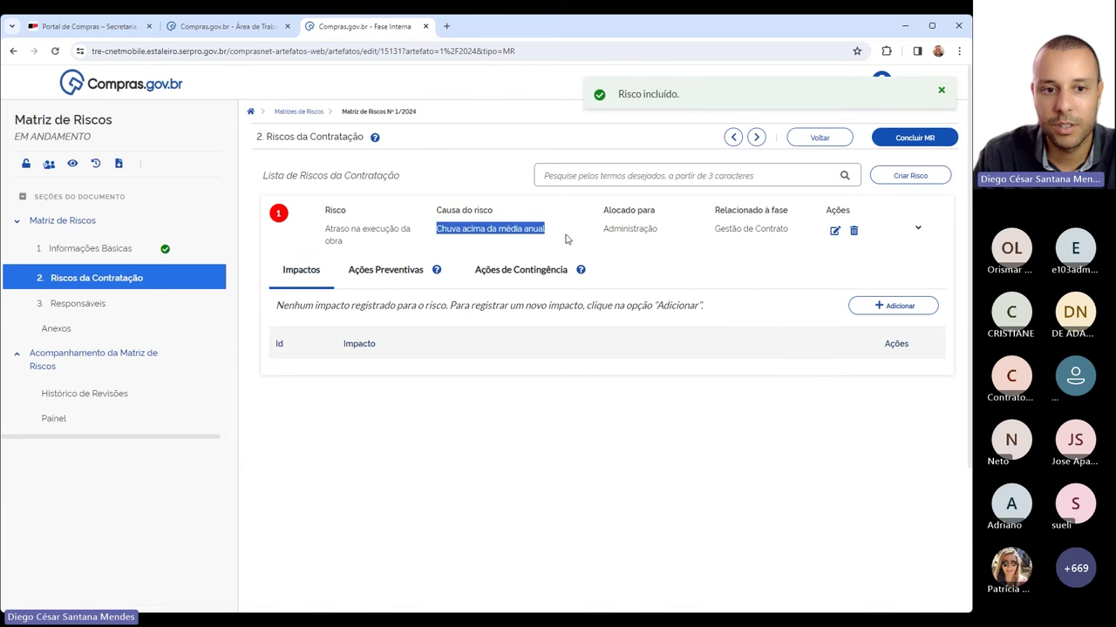
pyautogui.click(538, 227)
pyautogui.click(537, 227)
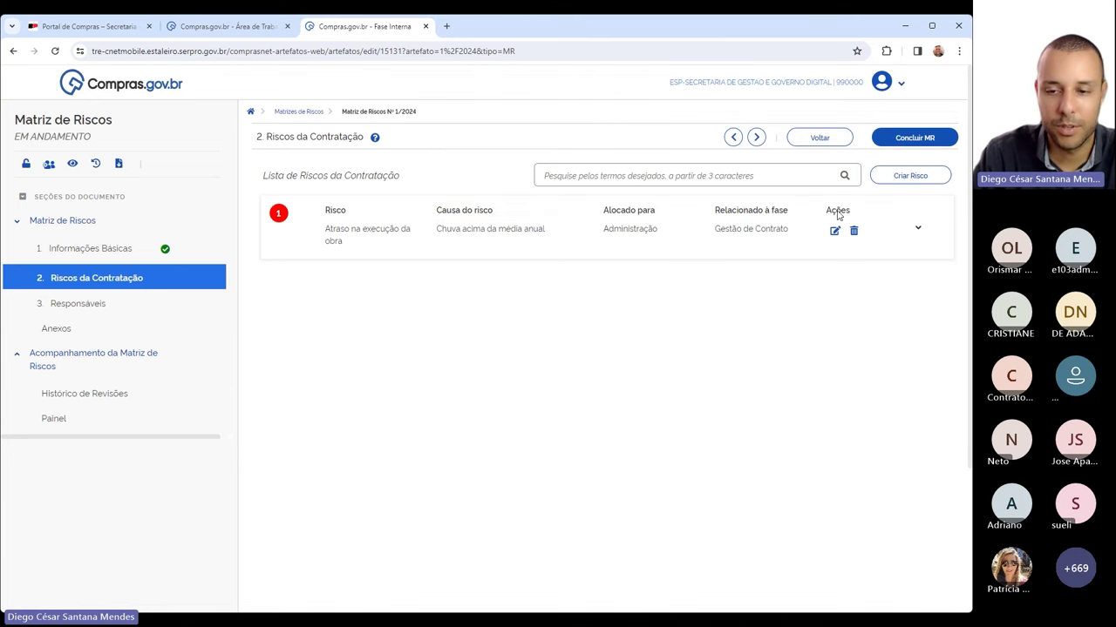
# - Start a second risk and describe it as "Atraso na execução da Obra"
pyautogui.click(906, 177)
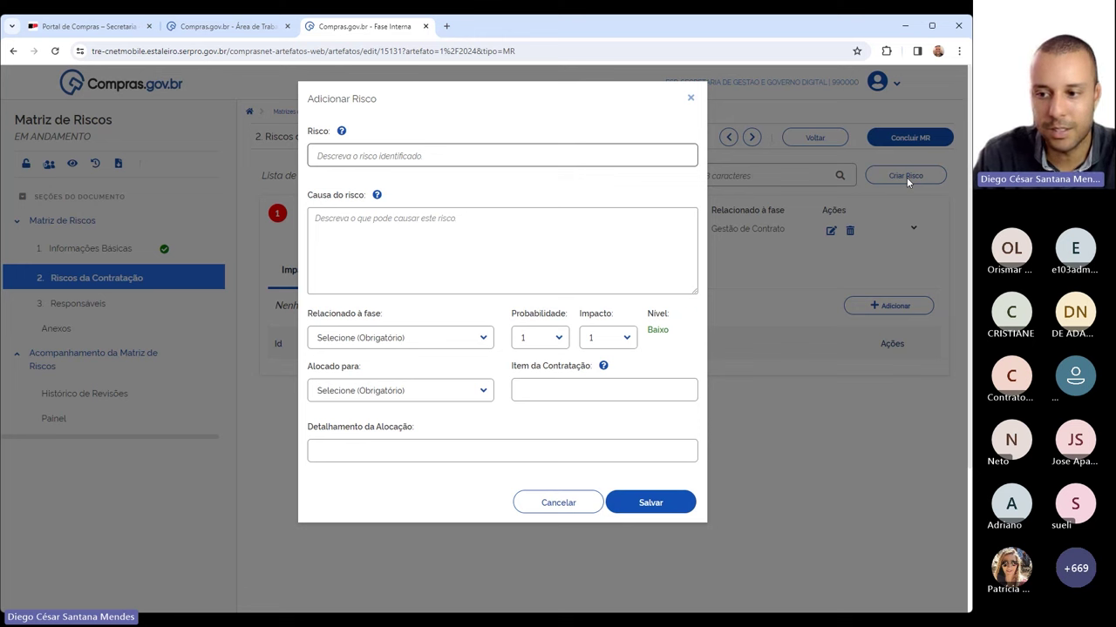
pyautogui.click(484, 153)
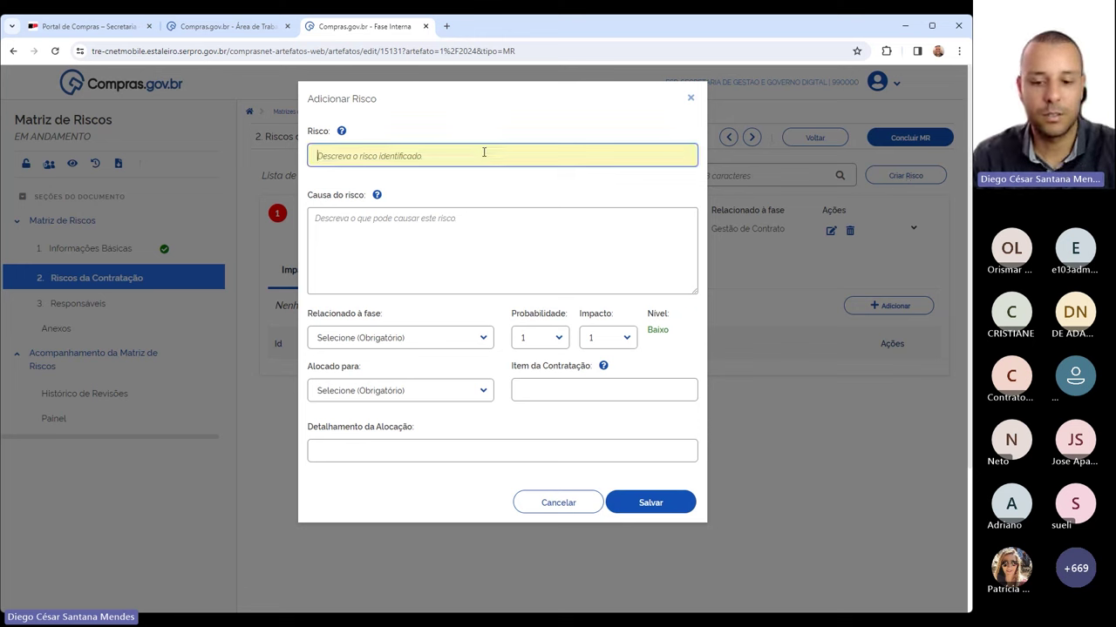
pyautogui.write('Al')
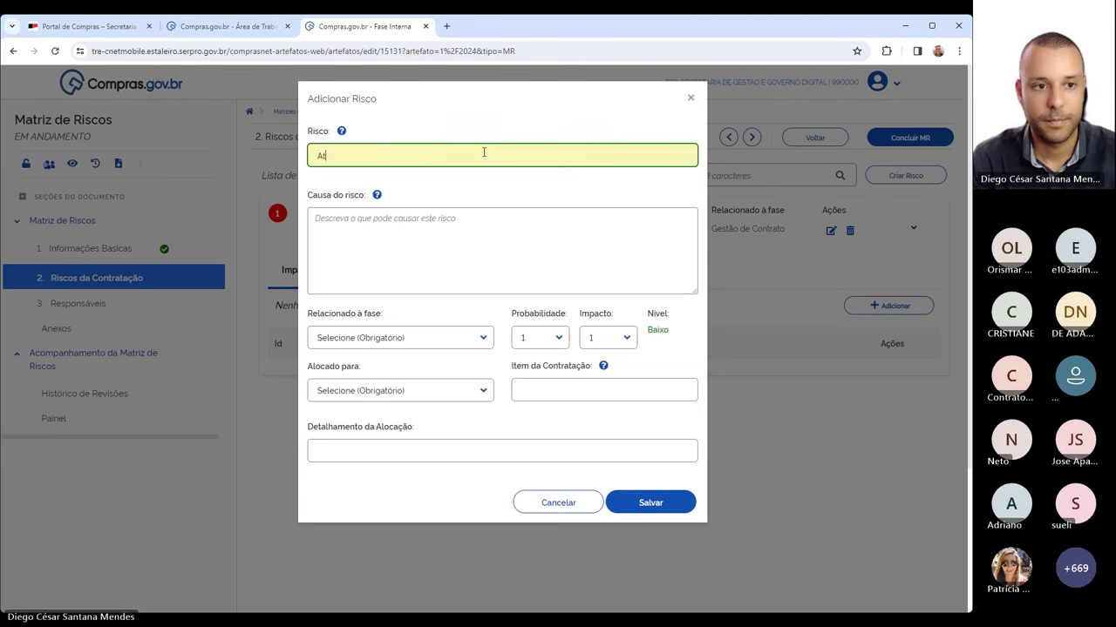
pyautogui.write('raso na execu')
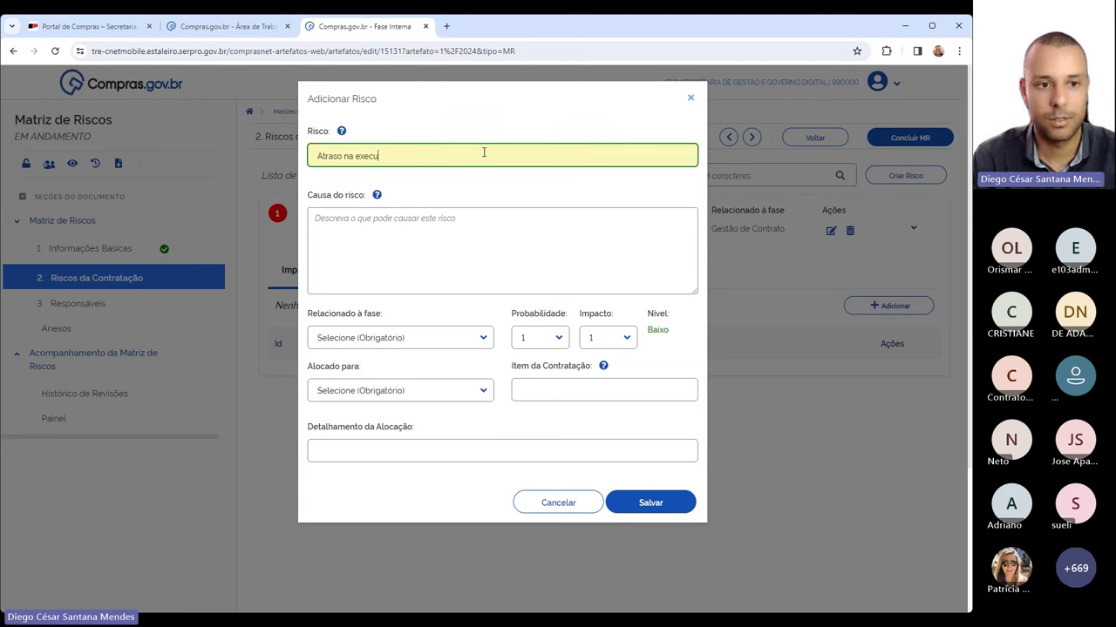
pyautogui.write('ção da Obra')
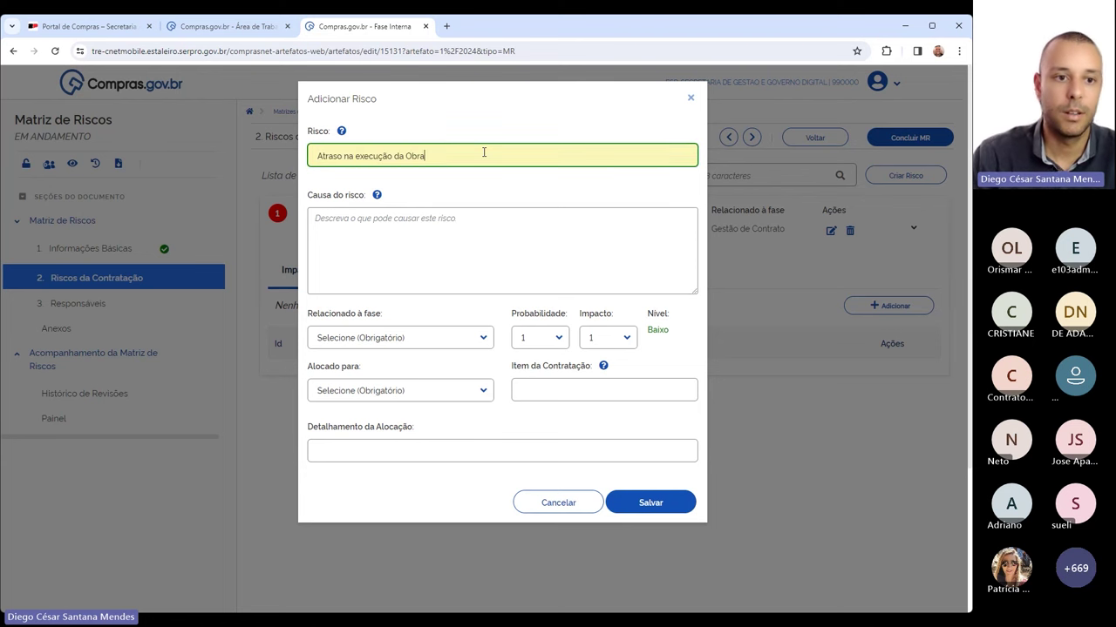
# - Enter "Atraso na entrega dos materiais" as the cause of the second risk
pyautogui.click(461, 217)
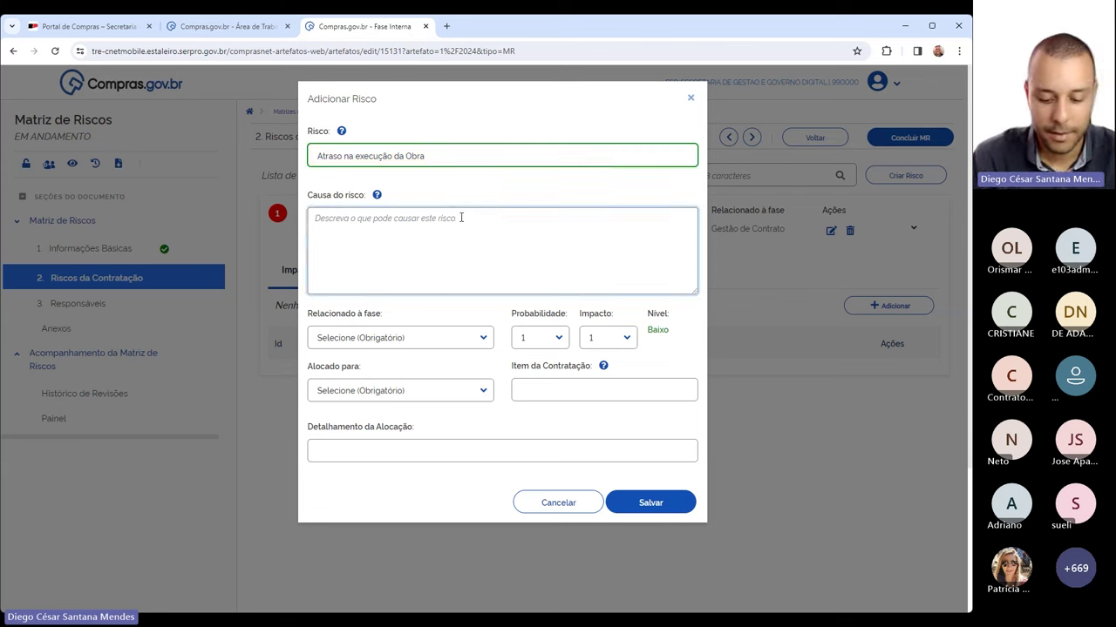
pyautogui.write('Atraso ')
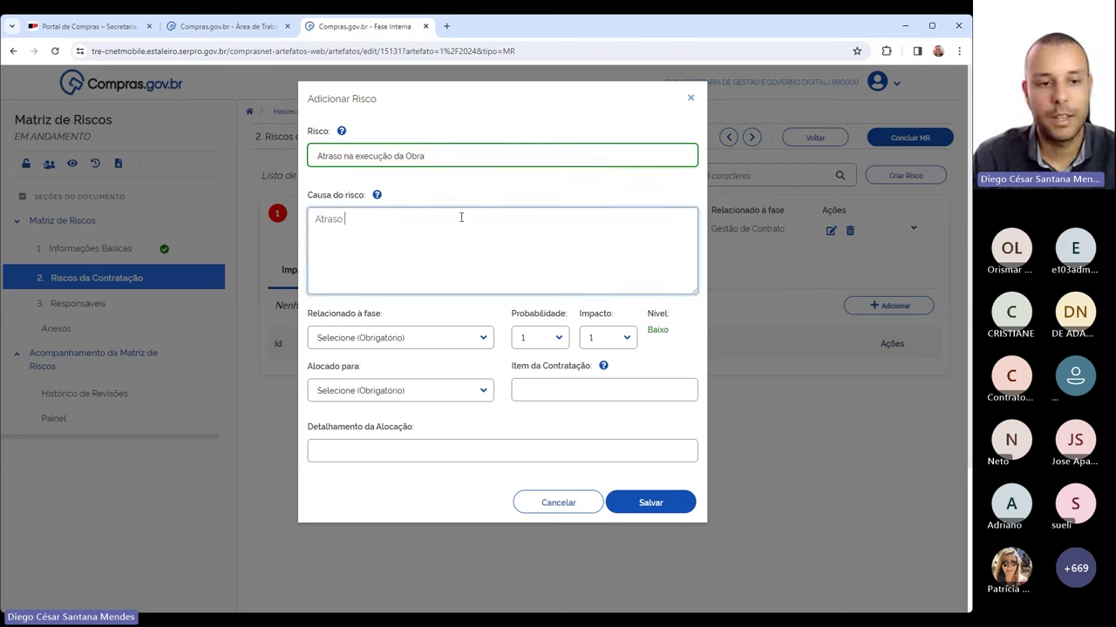
pyautogui.write('na entrega dos ')
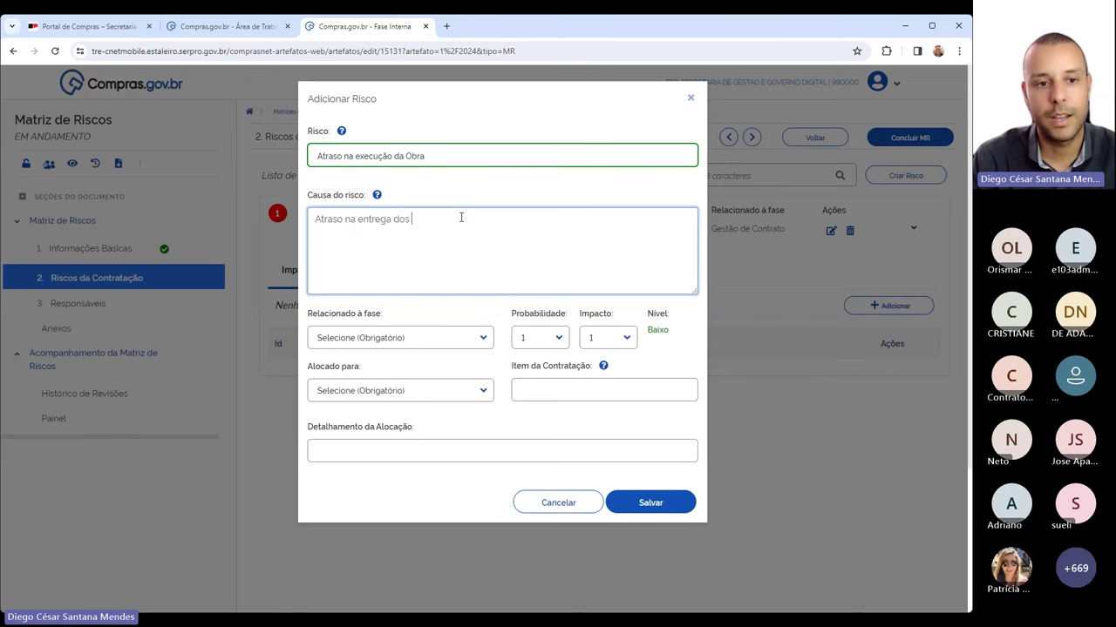
pyautogui.write('materiais')
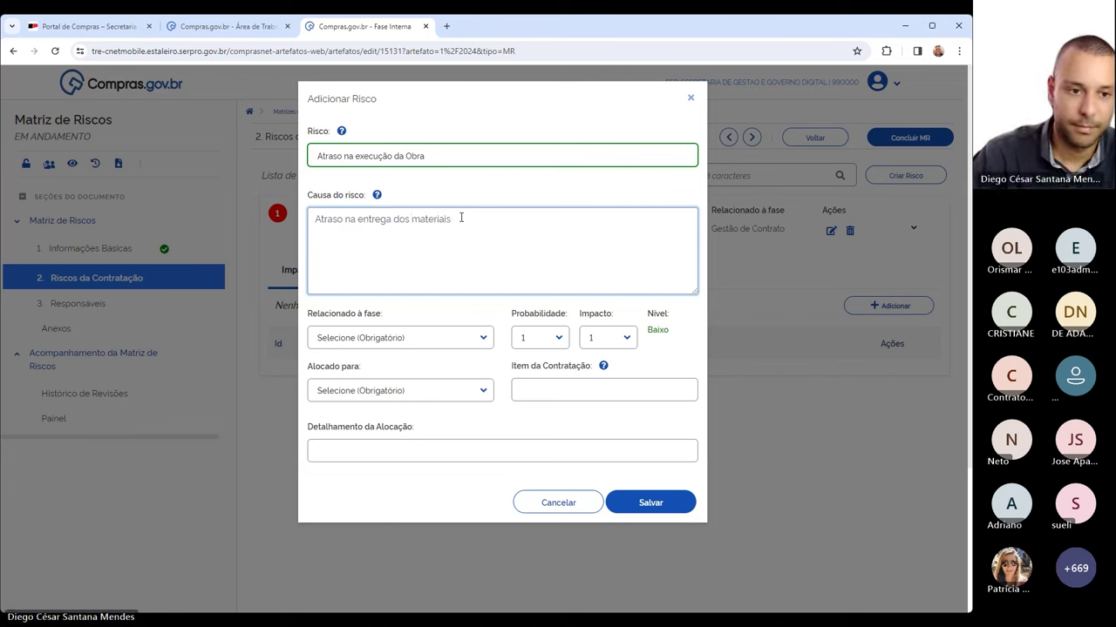
# - Relate the second risk to the Gestão de Contrato phase and rate it with Probabilidade 1 and Impacto 2
pyautogui.click(480, 339)
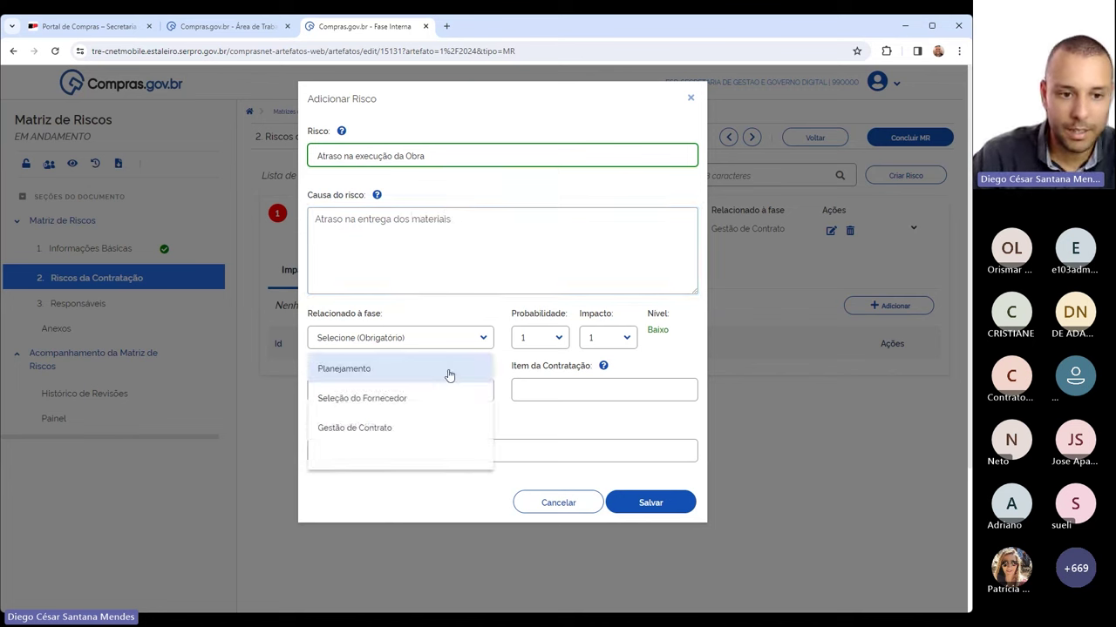
pyautogui.click(395, 427)
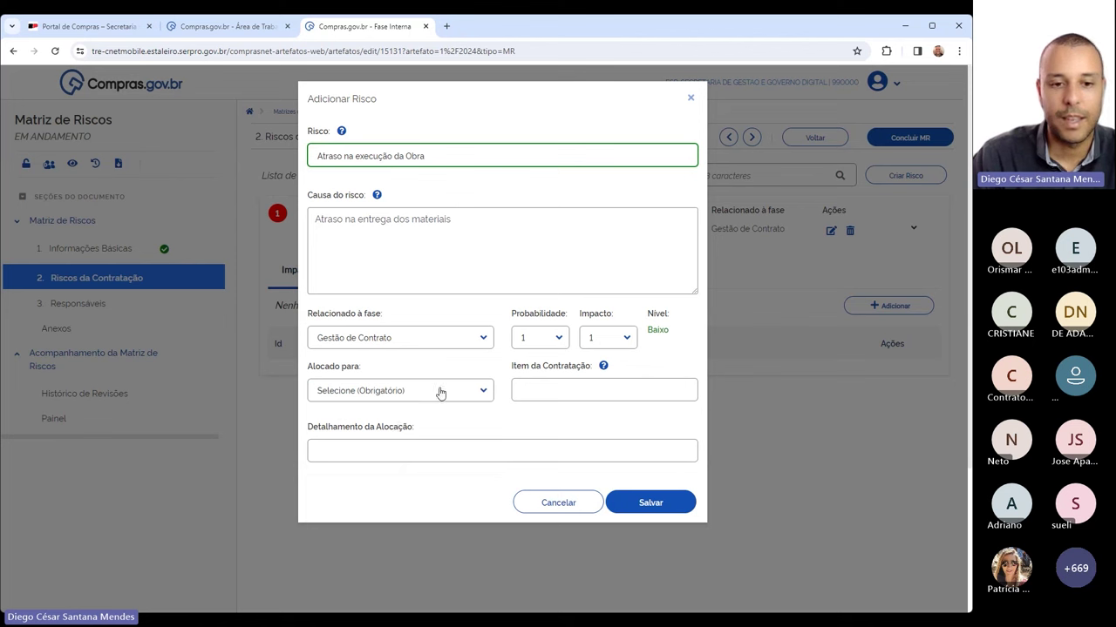
pyautogui.click(561, 339)
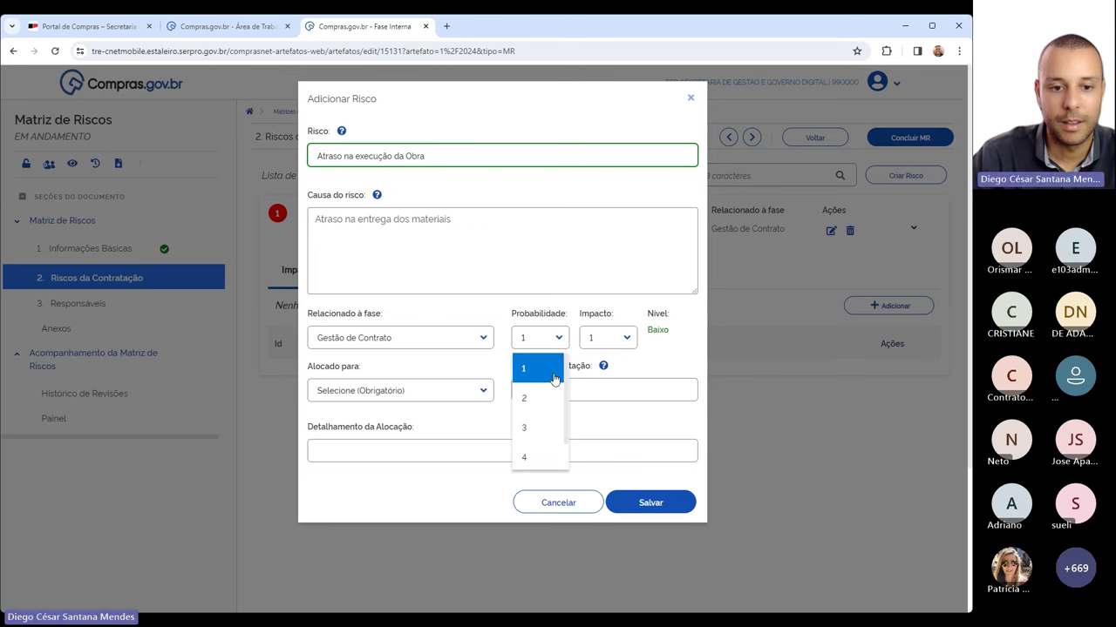
pyautogui.click(544, 371)
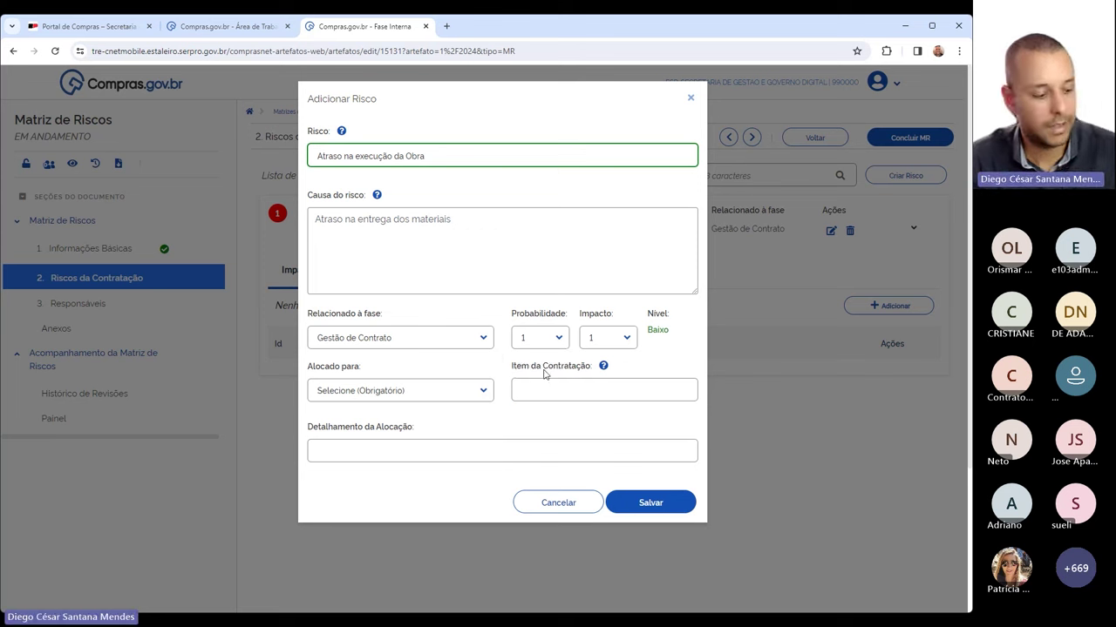
pyautogui.click(620, 338)
pyautogui.click(615, 400)
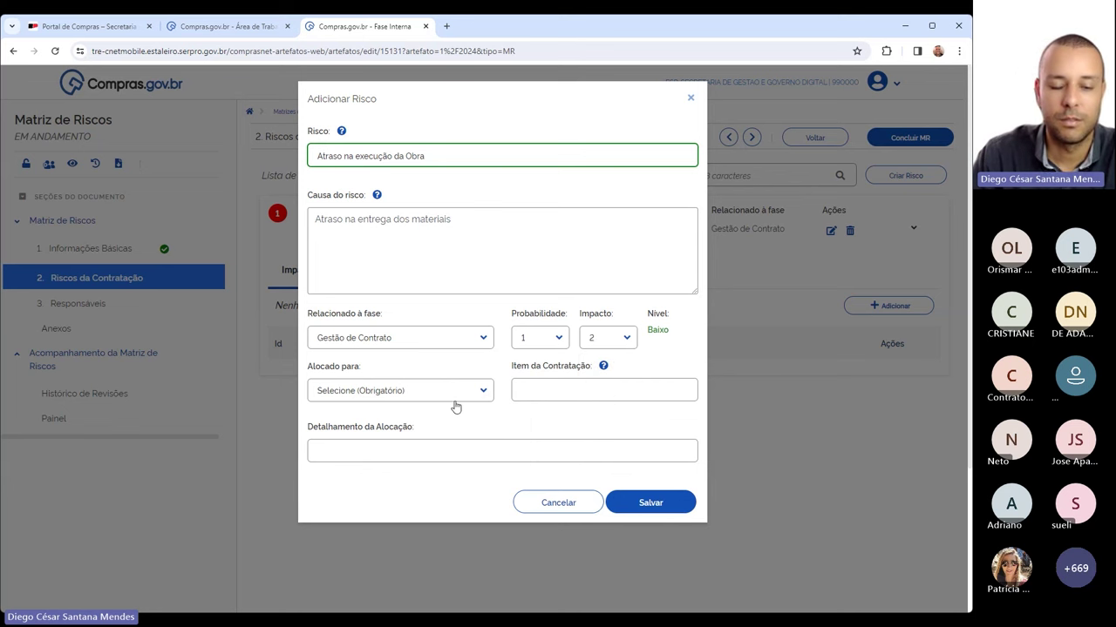
# - Allocate the second risk to Administração and save it
pyautogui.click(481, 393)
pyautogui.click(389, 479)
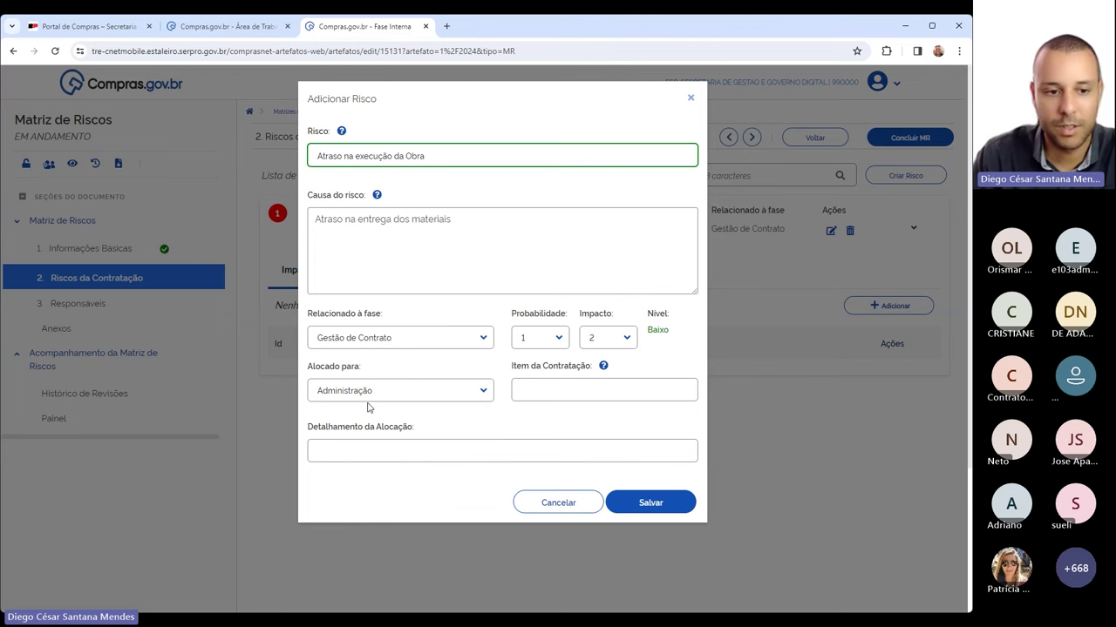
pyautogui.click(662, 510)
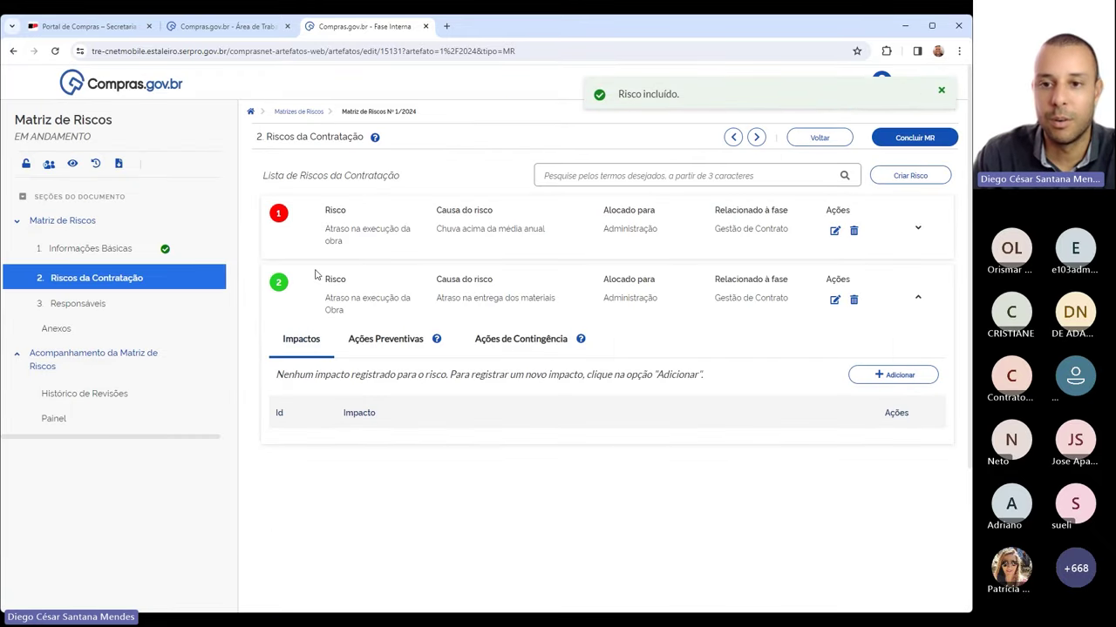
# - Start a third contracting risk and enter "Licitação Fracassa" as its description
pyautogui.click(898, 176)
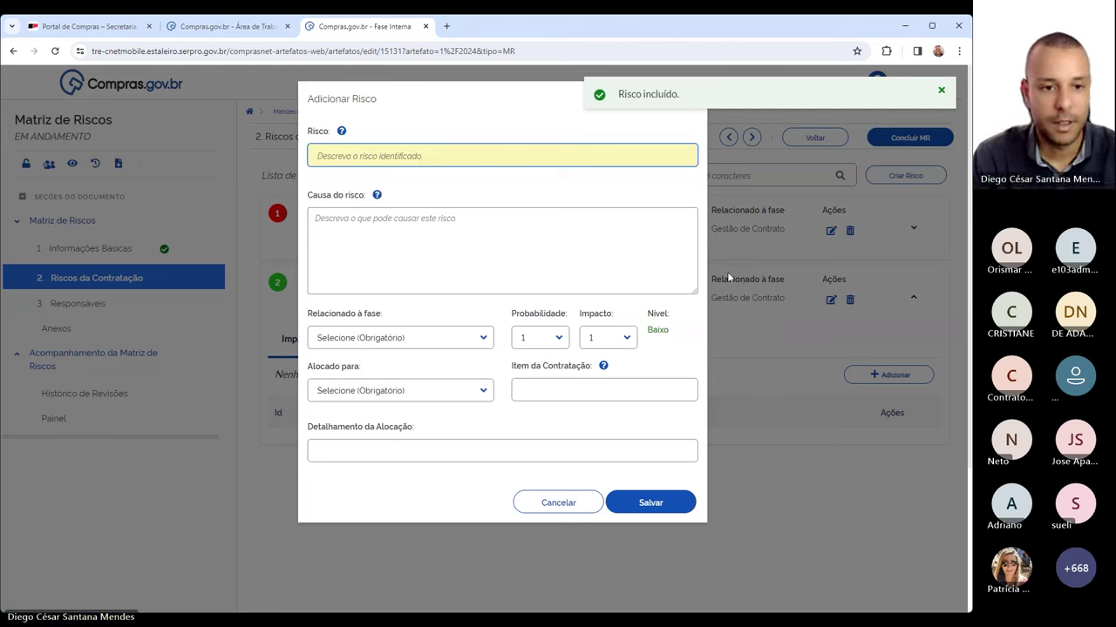
pyautogui.write('Licito')
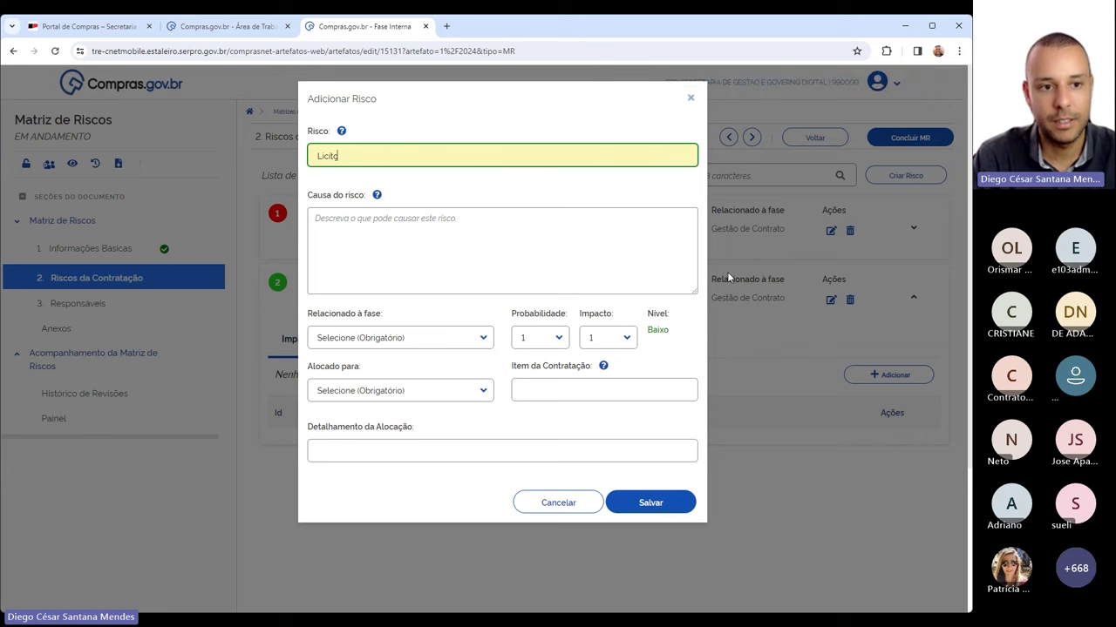
pyautogui.press('BackSpace')
pyautogui.write('ação Fracass')
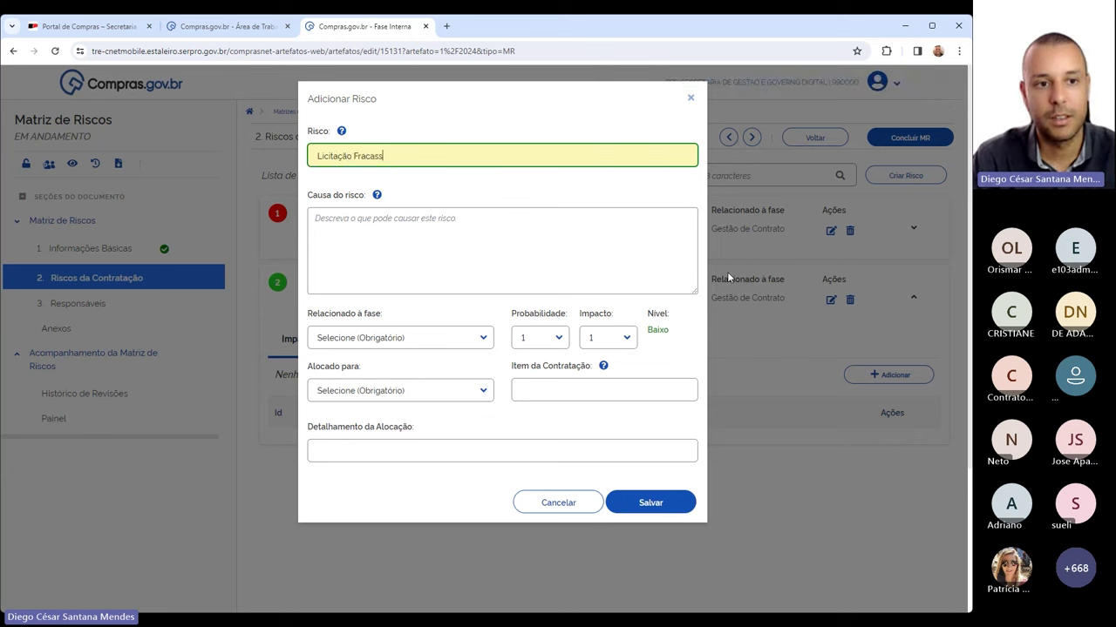
pyautogui.write('a')
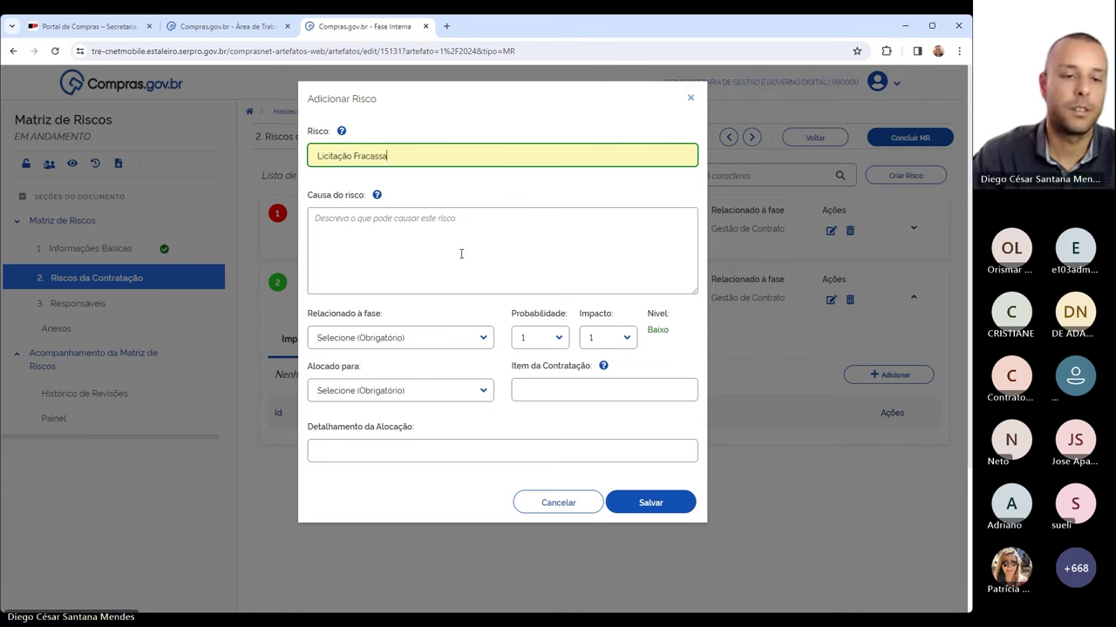
# - Enter "Preço mal estimado" as the cause of the third risk
pyautogui.click(436, 232)
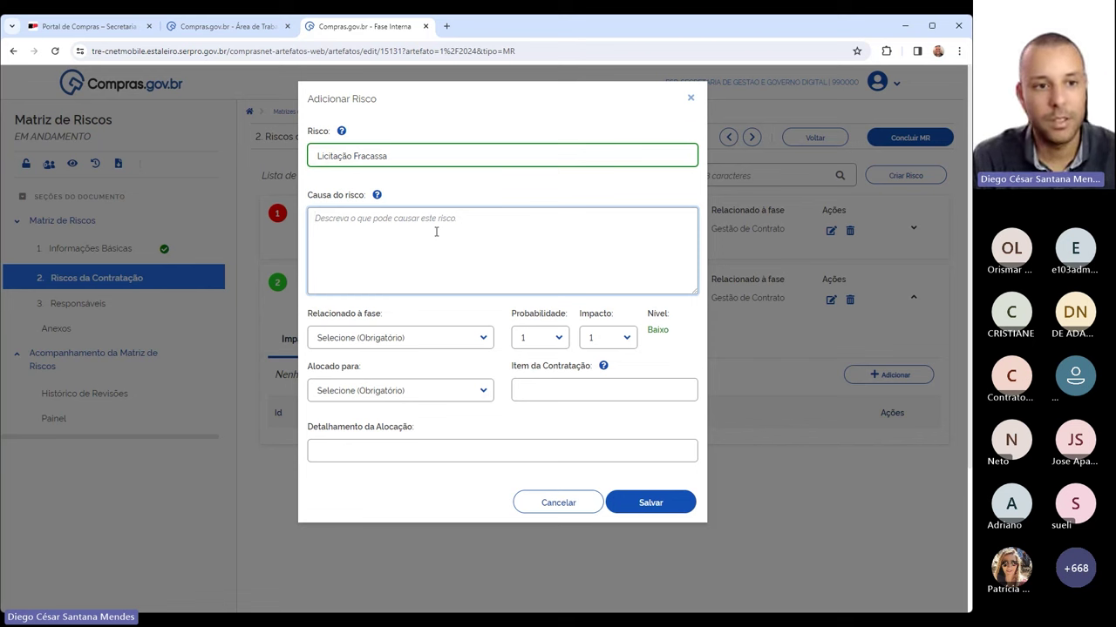
pyautogui.write('Preço m')
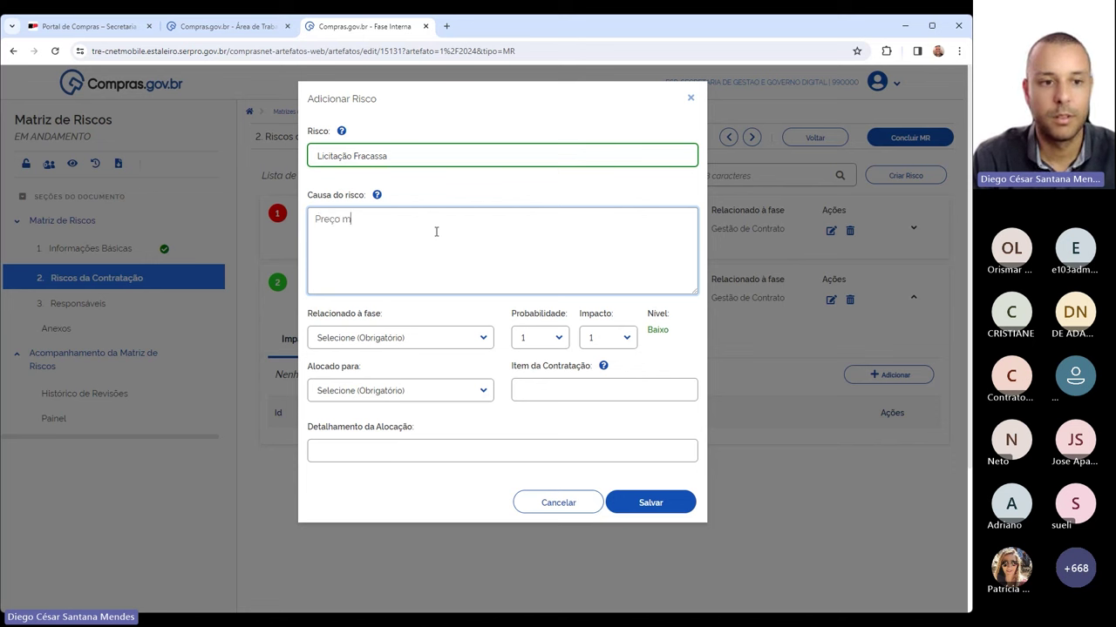
pyautogui.write('al estimado')
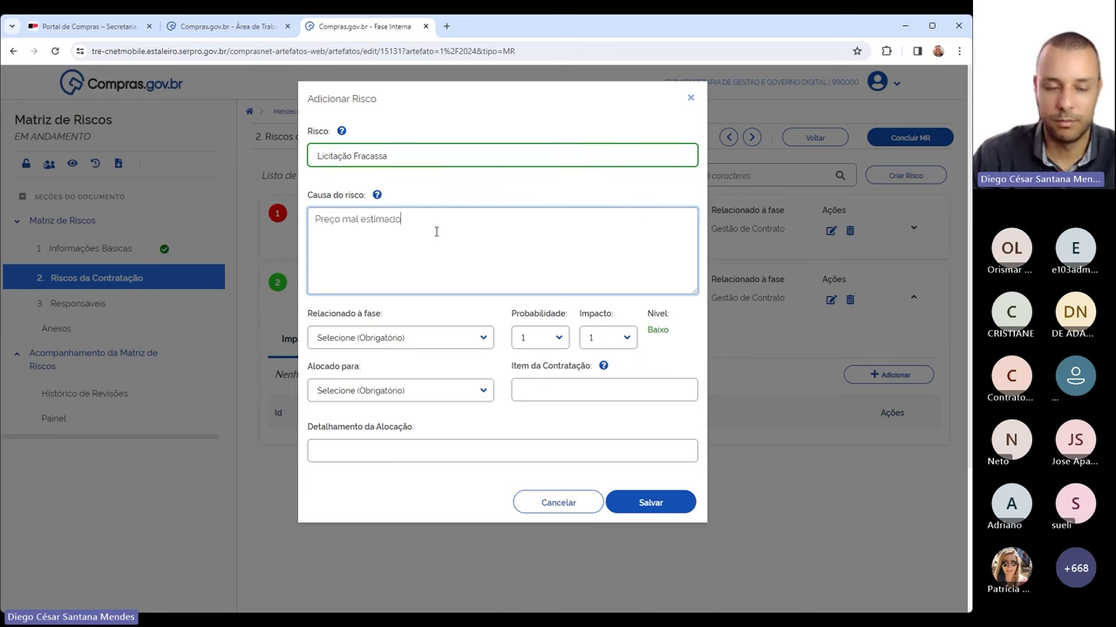
# - Relate the third risk to the Seleção do Fornecedor phase and complete its description to read "Licitação Fracassada"
pyautogui.click(481, 345)
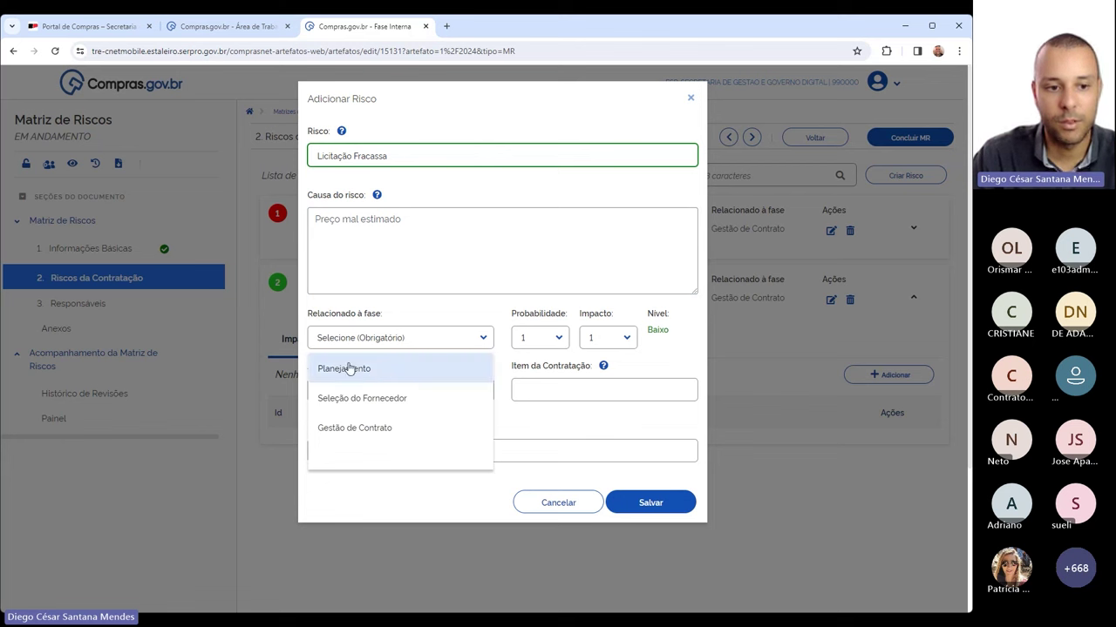
pyautogui.click(359, 399)
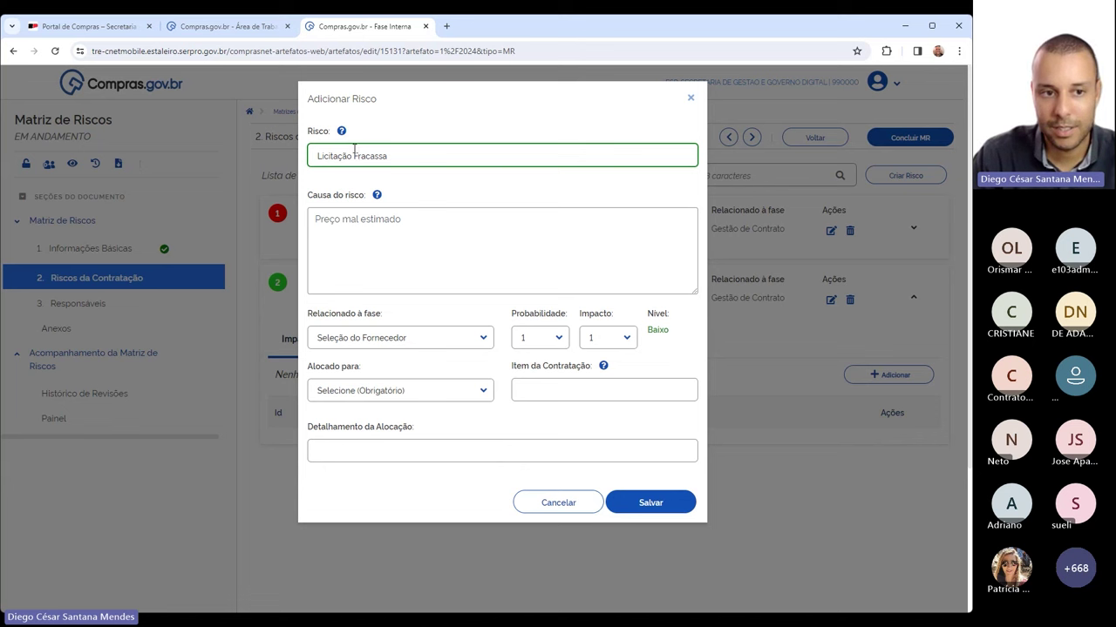
pyautogui.click(408, 157)
pyautogui.write('da')
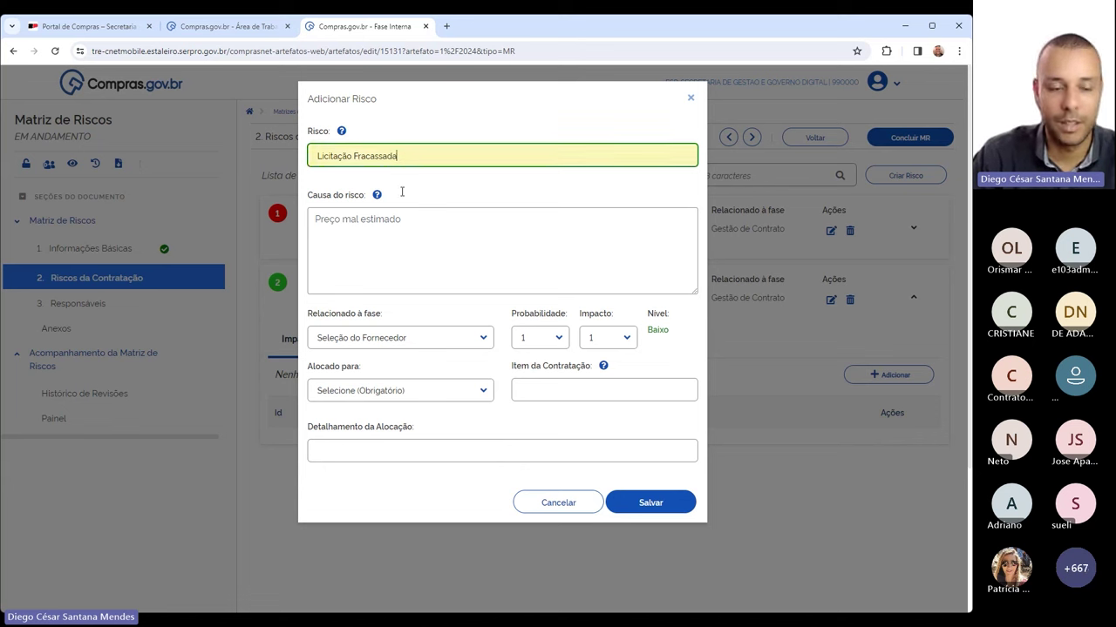
# - Rate the third risk with Probabilidade 3 and Impacto 3
pyautogui.click(559, 341)
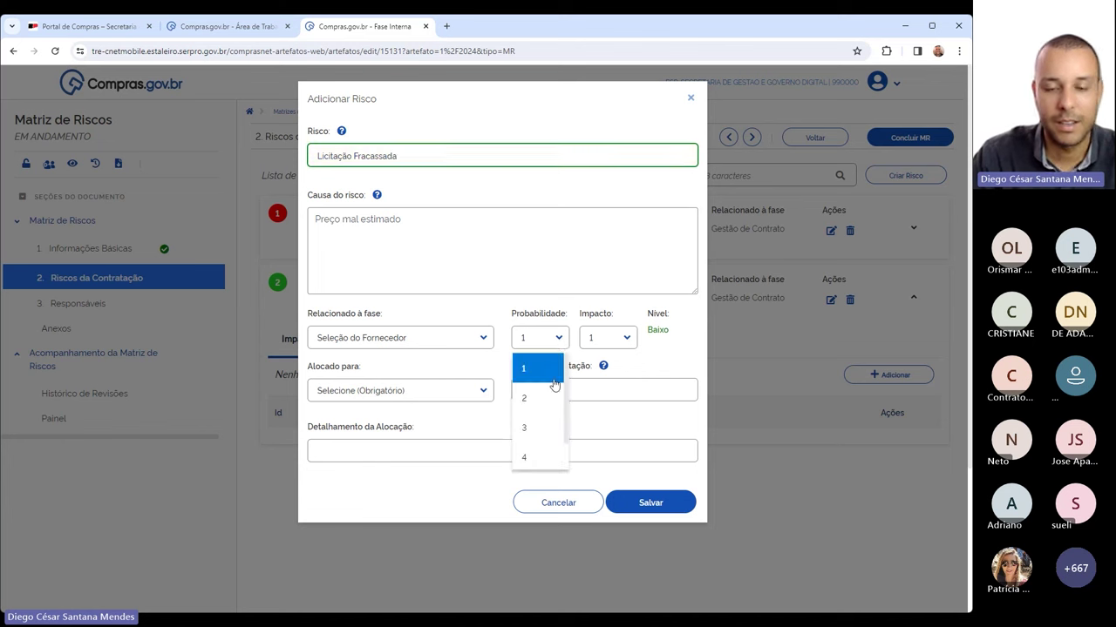
pyautogui.click(547, 428)
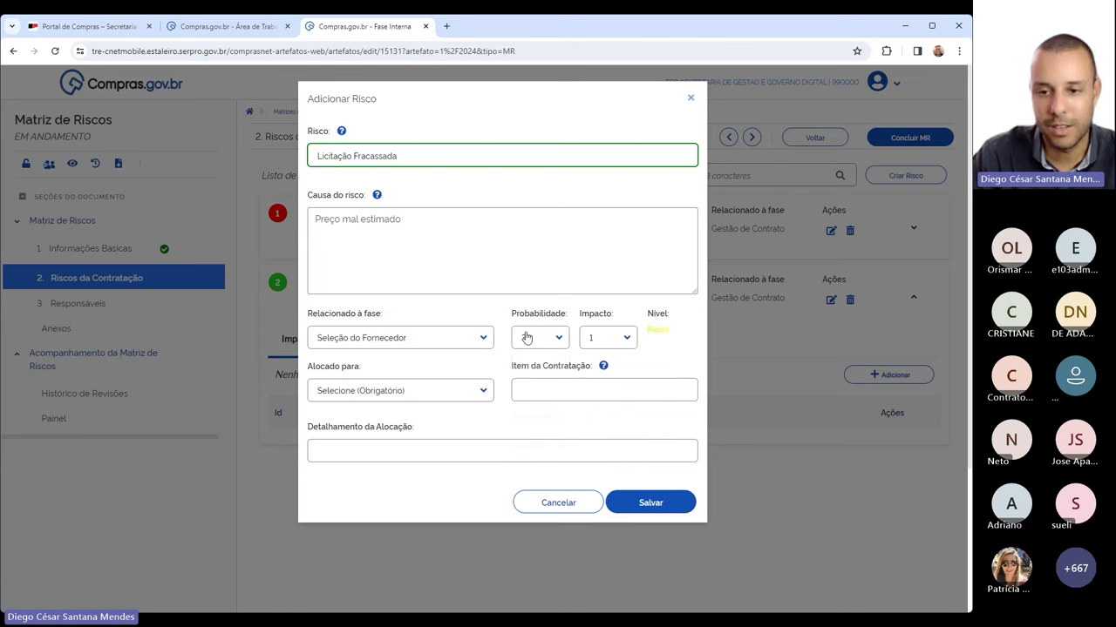
pyautogui.click(630, 345)
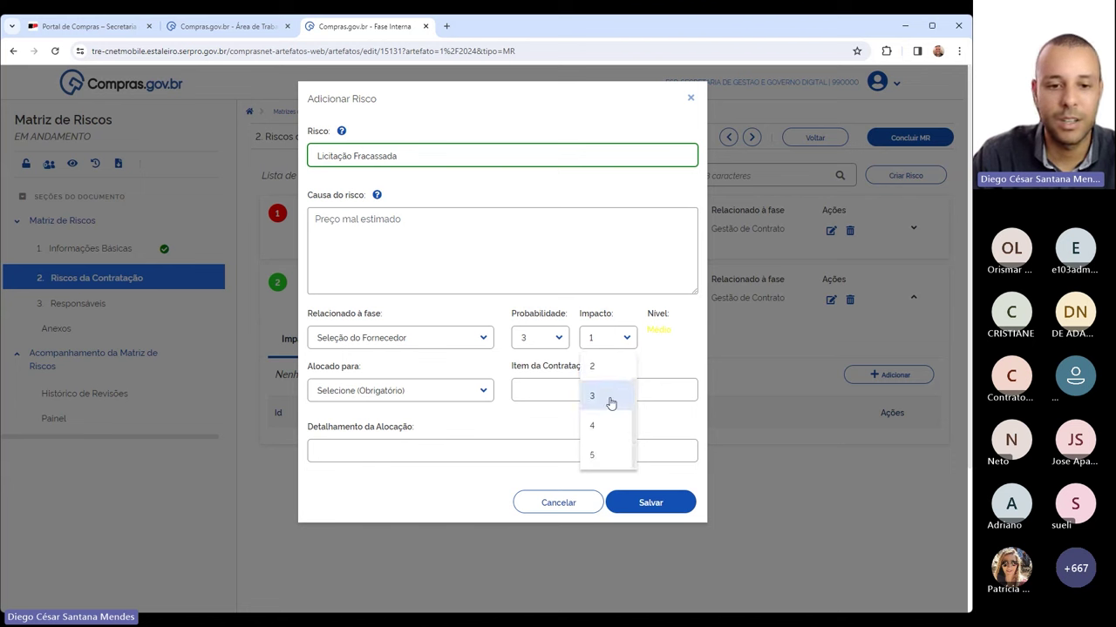
pyautogui.click(602, 426)
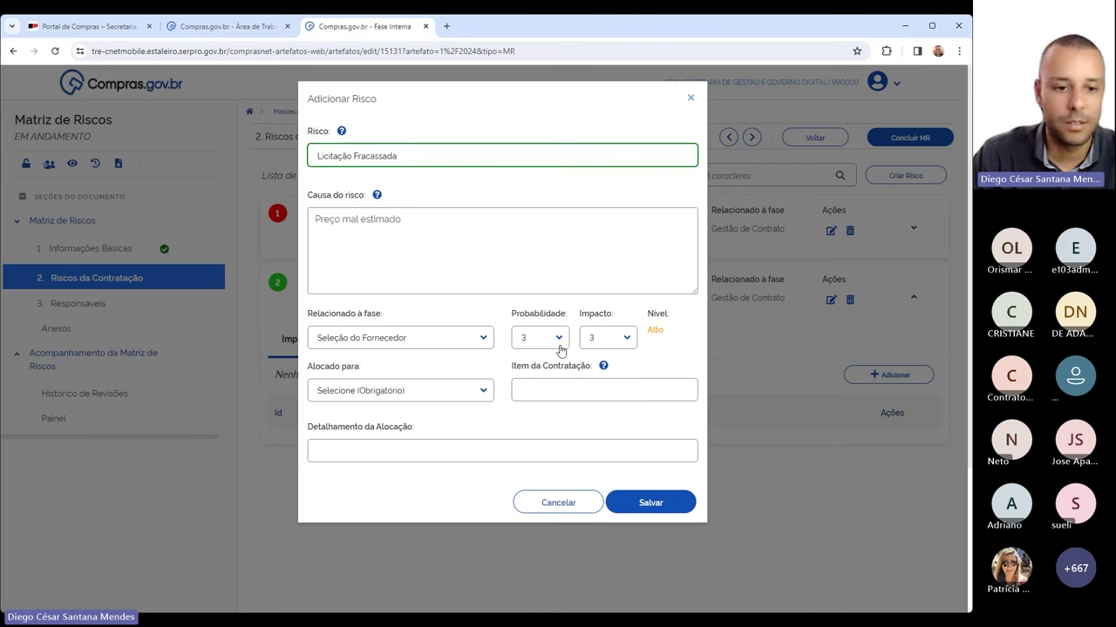
# - Allocate the third risk to Administração and save it
pyautogui.click(474, 393)
pyautogui.click(378, 481)
pyautogui.click(378, 480)
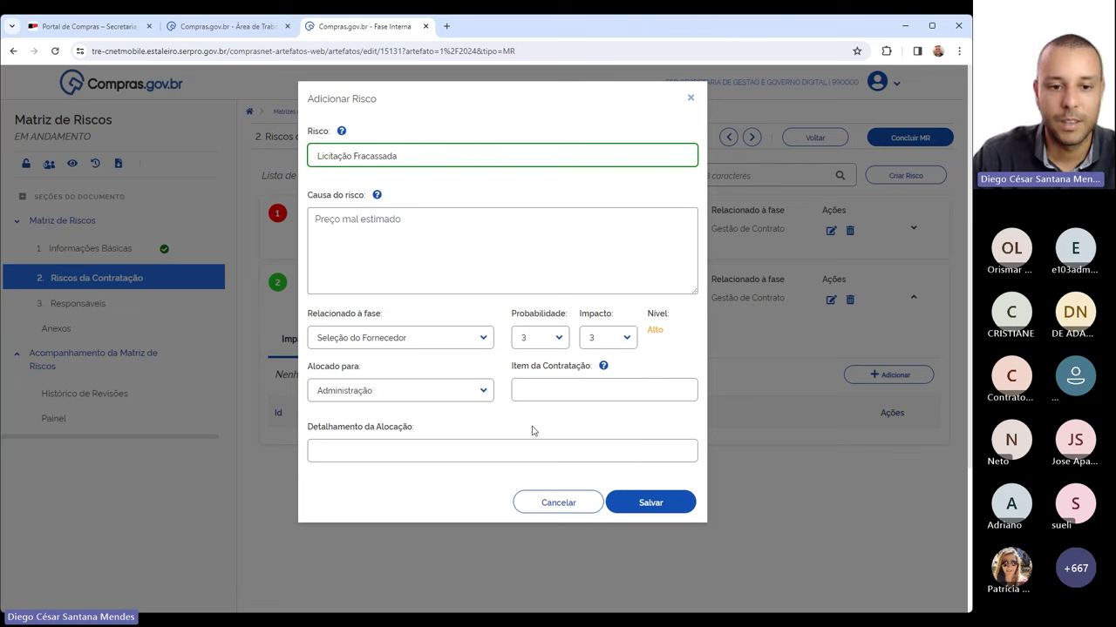
pyautogui.click(666, 511)
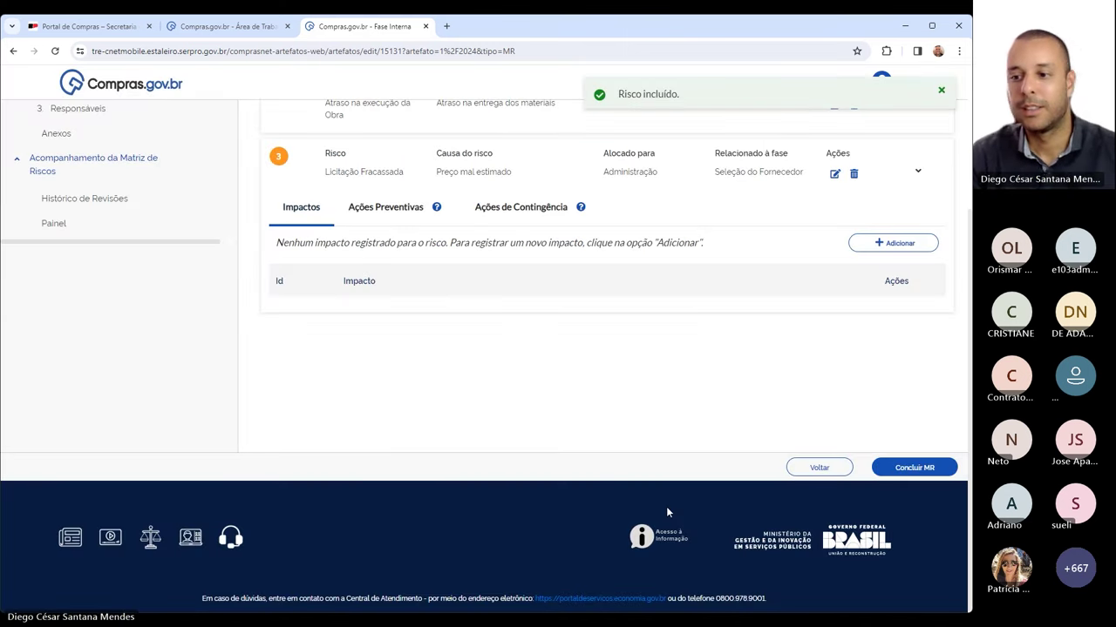
# - Collapse the details of the third risk and expand those of the first risk in the Lista de Riscos da Contratação
pyautogui.scroll(1, 360, 231)
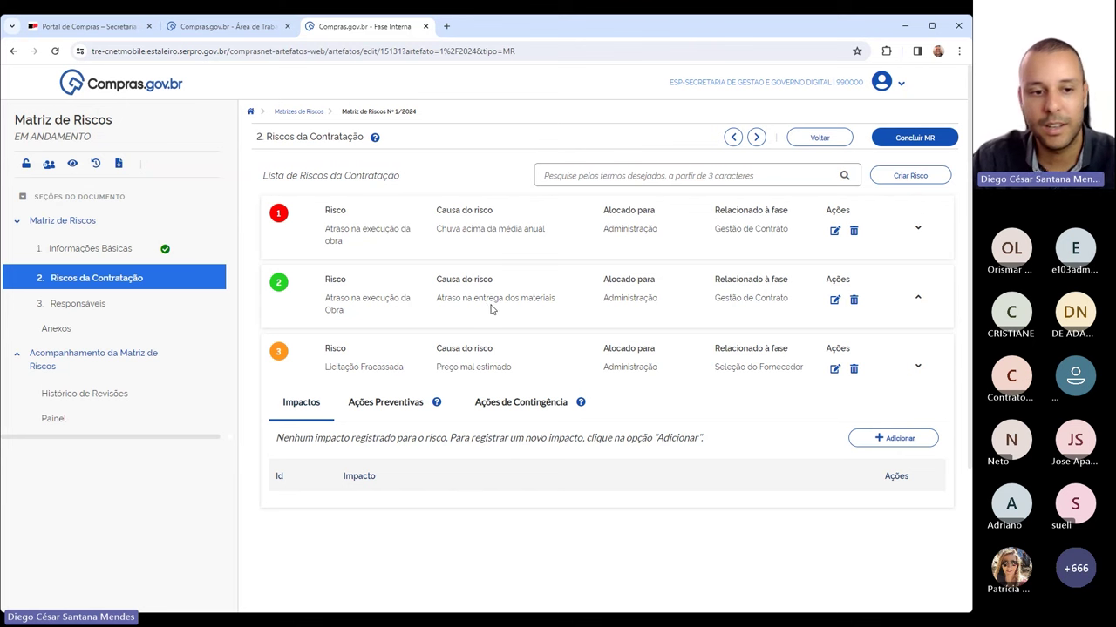
pyautogui.click(918, 368)
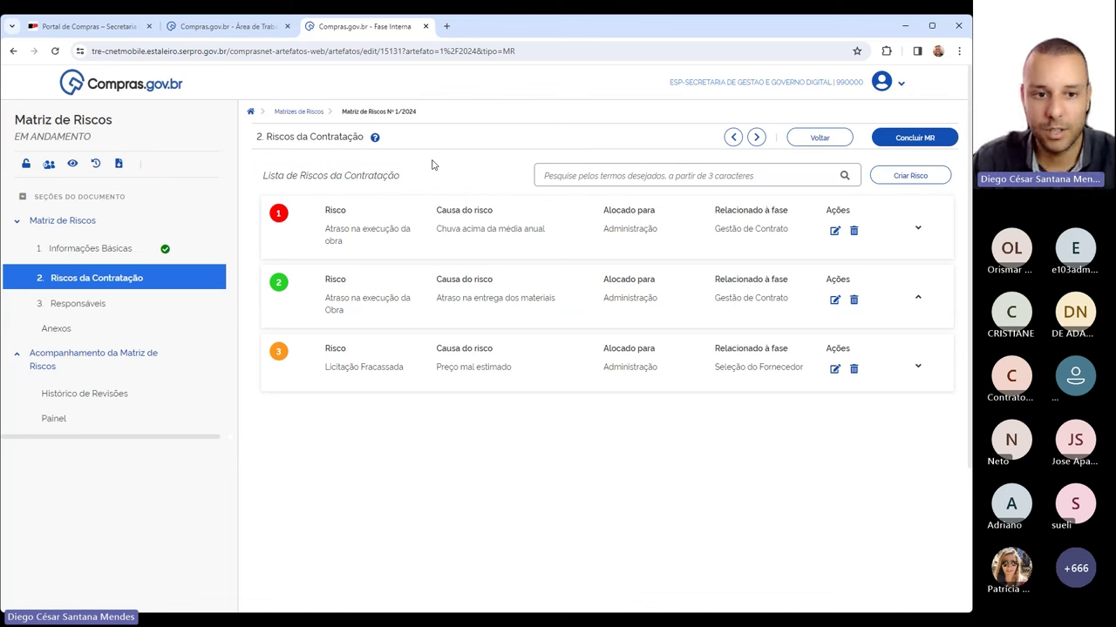
pyautogui.click(917, 229)
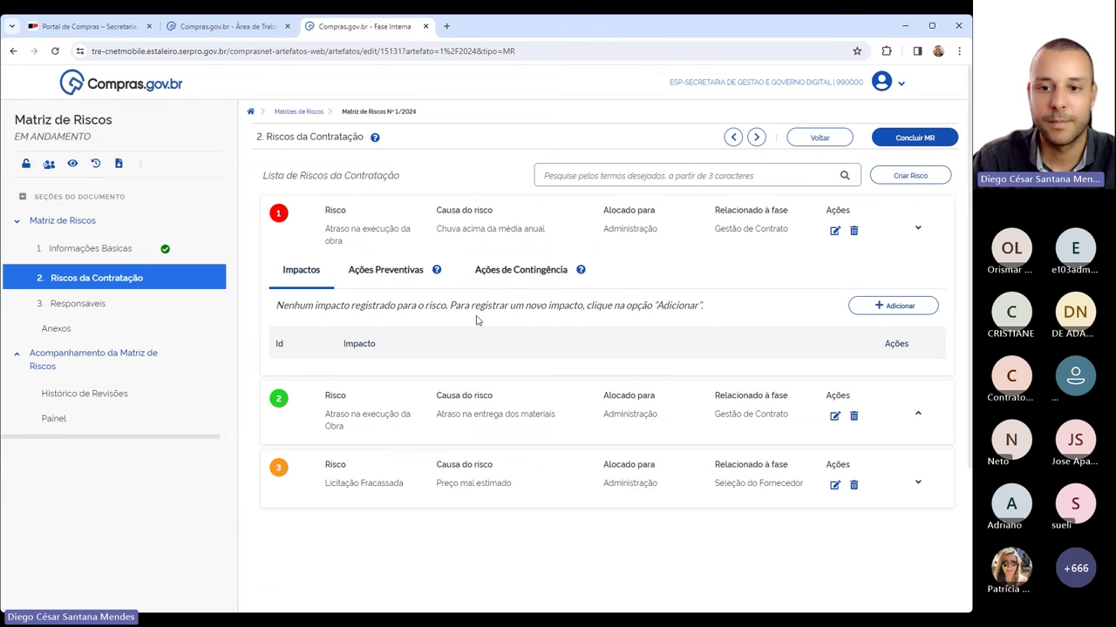
# - Examine the impact form of the first risk without adding anything, and review that risk's cause and description
pyautogui.click(906, 307)
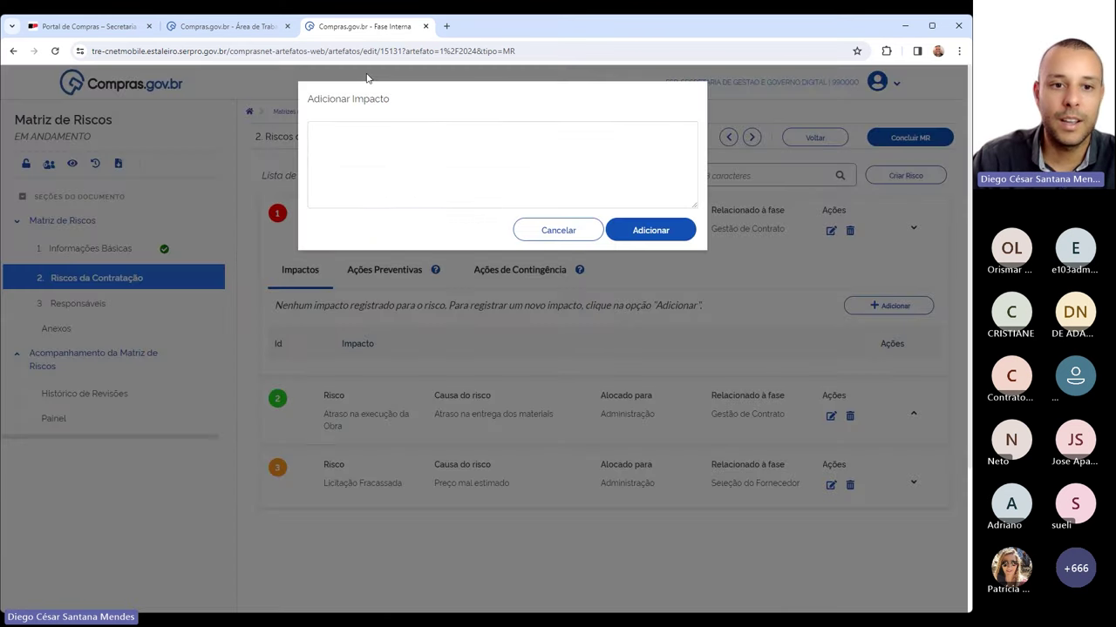
pyautogui.click(551, 230)
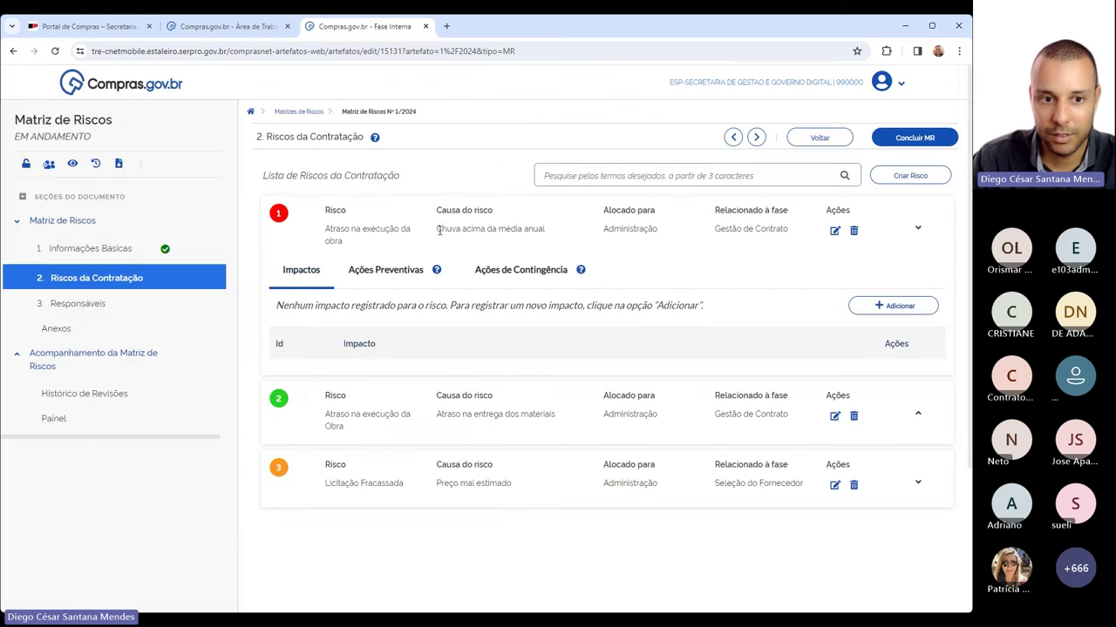
pyautogui.moveTo(437, 228); pyautogui.dragTo(539, 242)
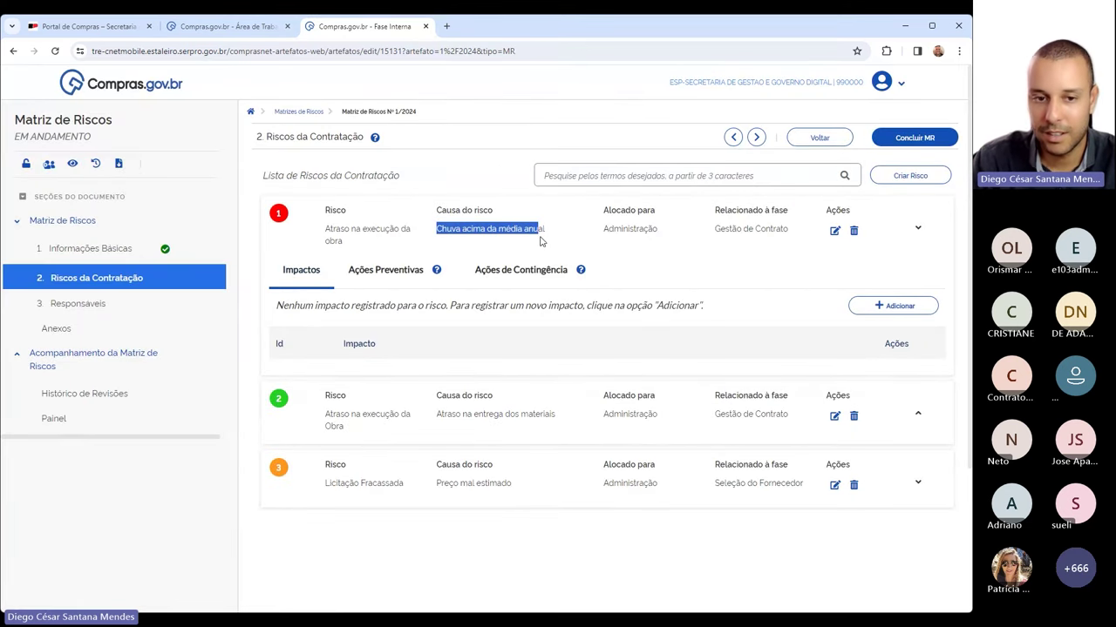
pyautogui.click(537, 239)
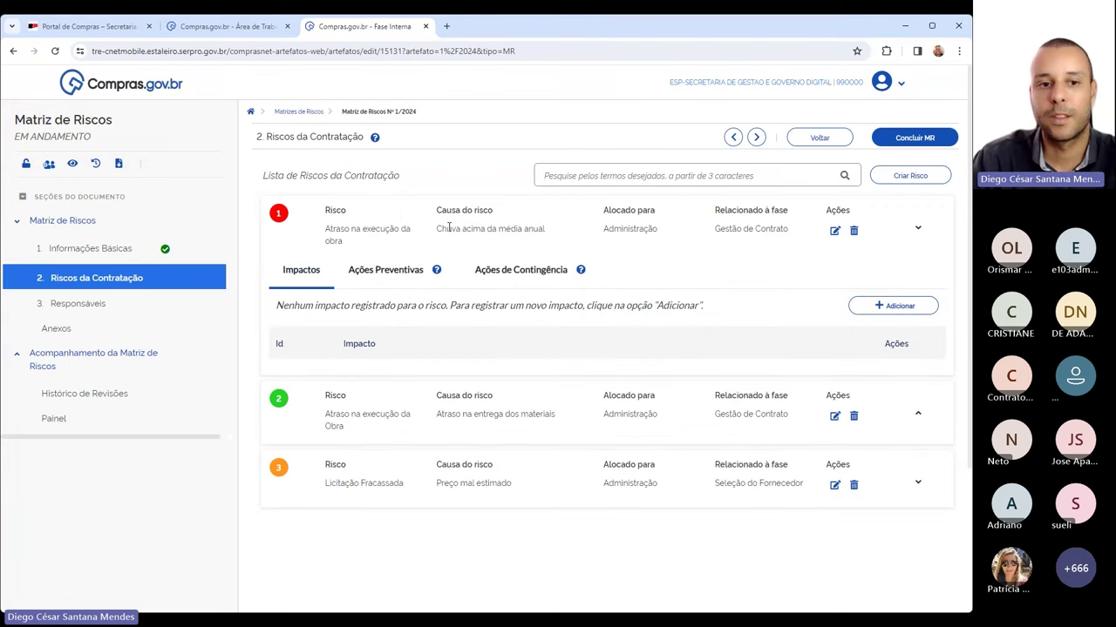
pyautogui.moveTo(441, 229); pyautogui.dragTo(499, 230)
pyautogui.moveTo(325, 228); pyautogui.dragTo(367, 229)
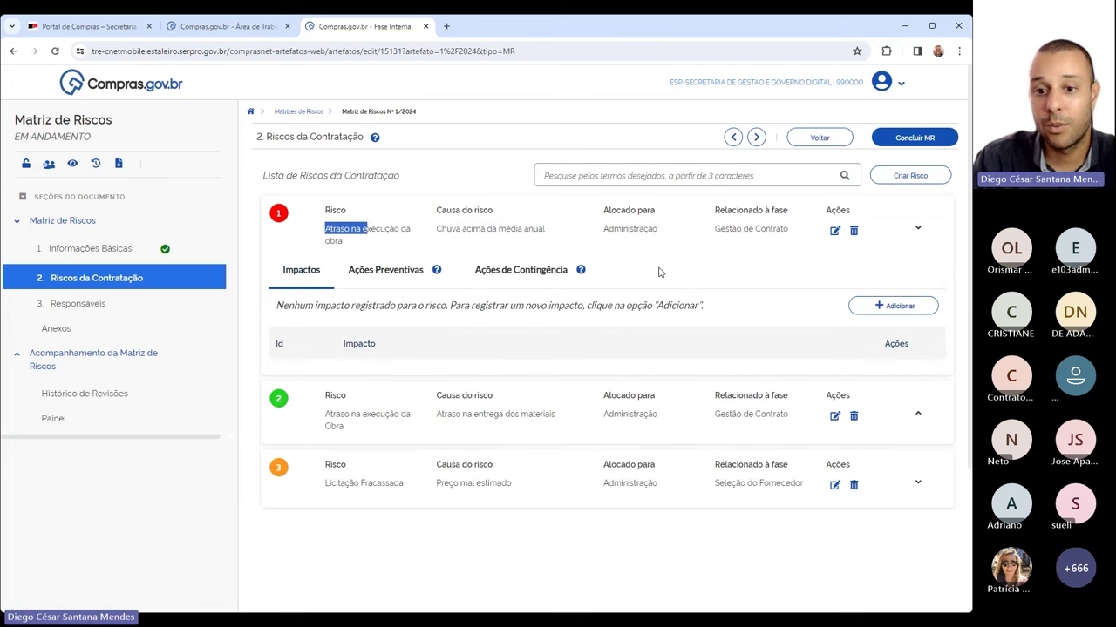
pyautogui.click(413, 309)
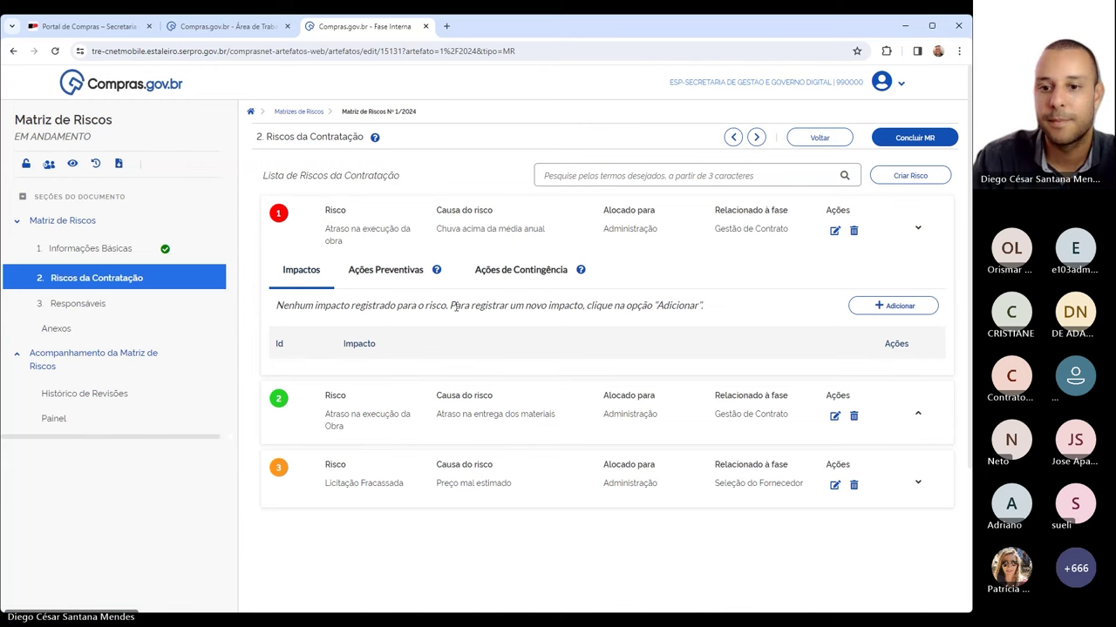
# - Add the impact "Bloqueio da rodovia por mais tempo do que o planejado" to the first risk
pyautogui.click(880, 306)
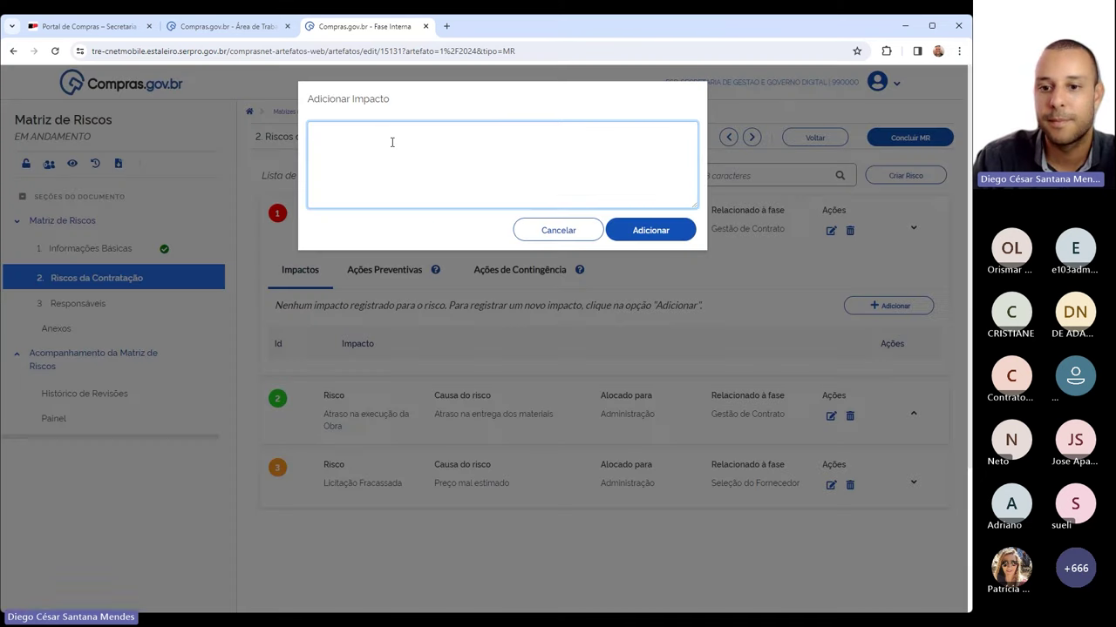
pyautogui.write('Bloqueio da rodovia')
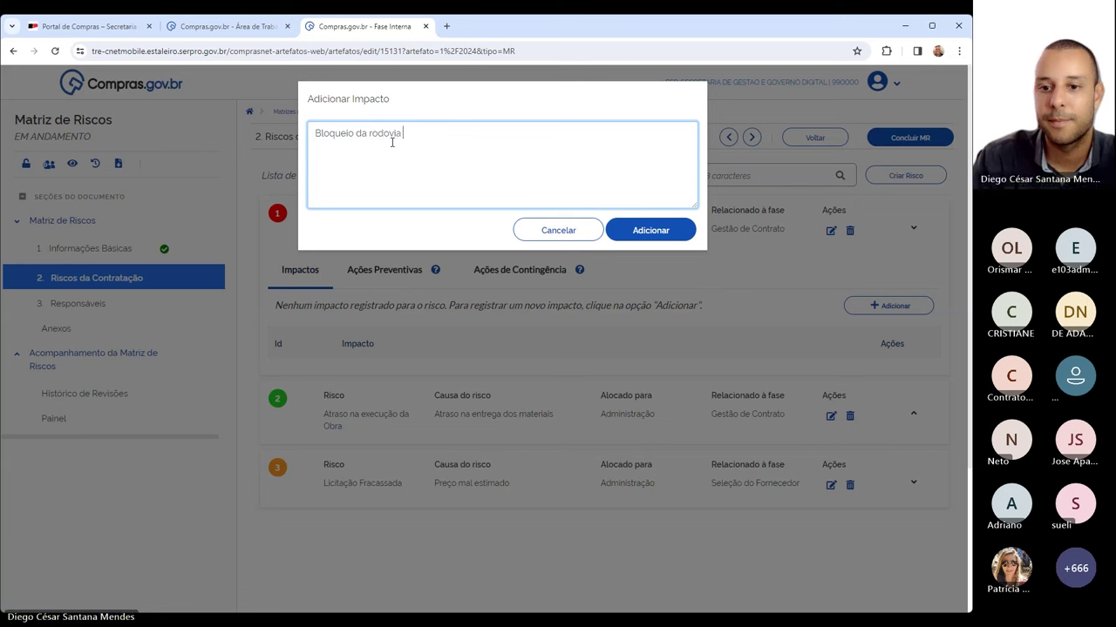
pyautogui.write(' por mais t')
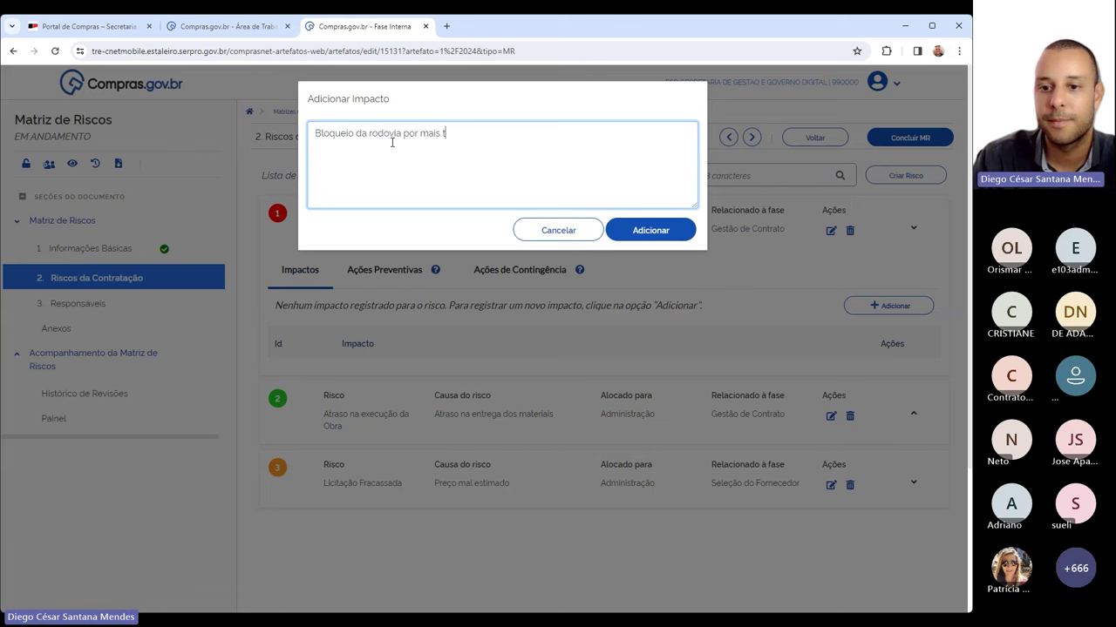
pyautogui.write('empo do que o planejado')
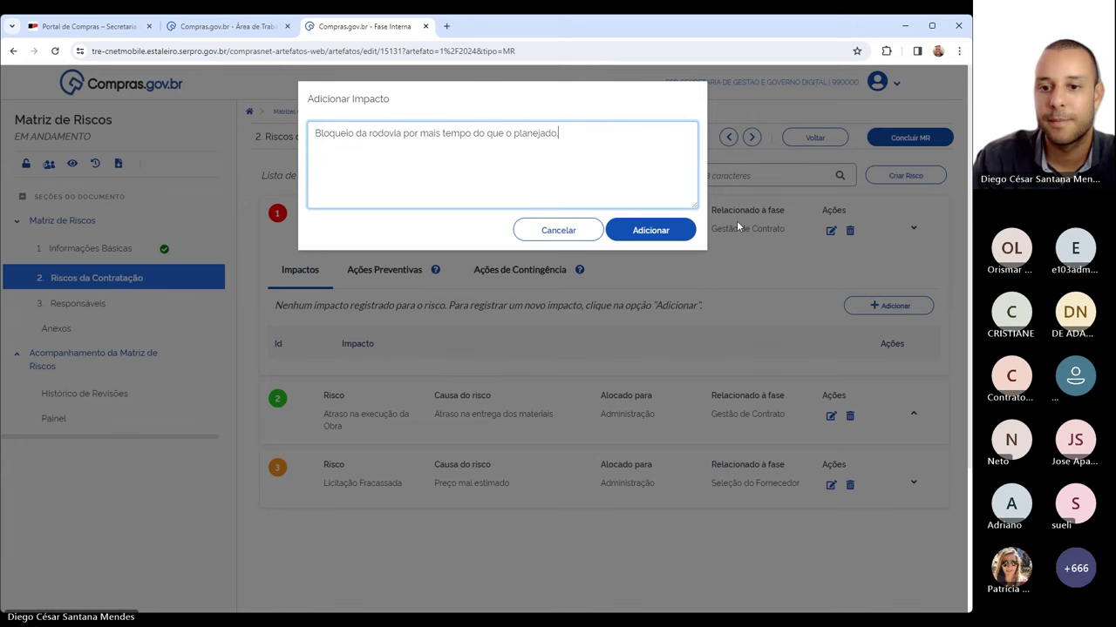
pyautogui.click(688, 231)
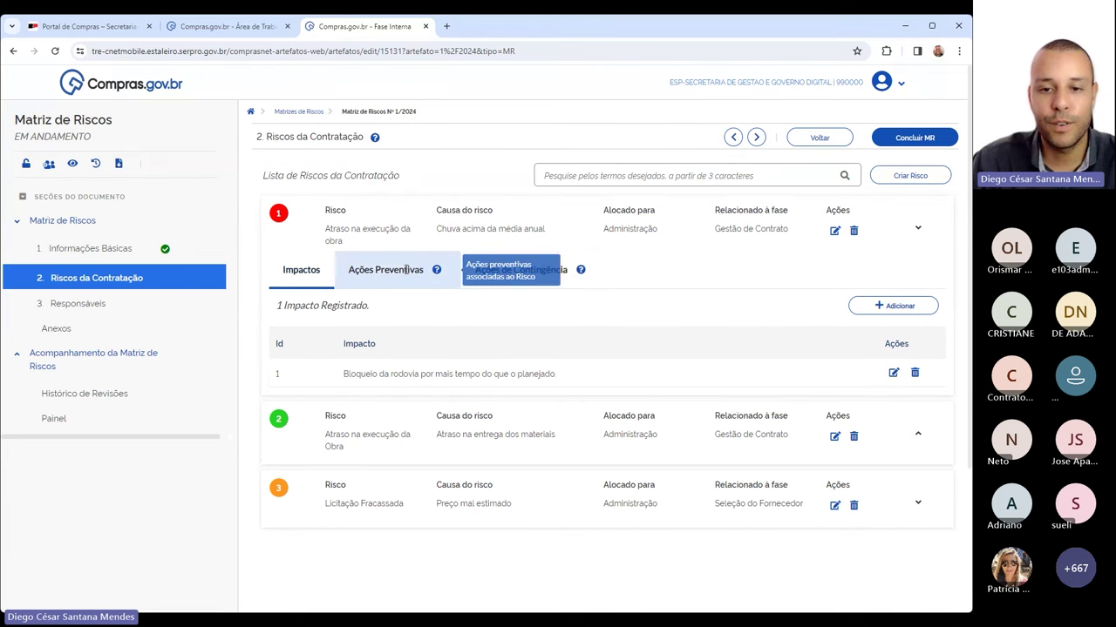
# - Add the preventive action "Definir um cronograma de obra que evite o período de chuva em etapas preliminares" to the first risk
pyautogui.click(394, 273)
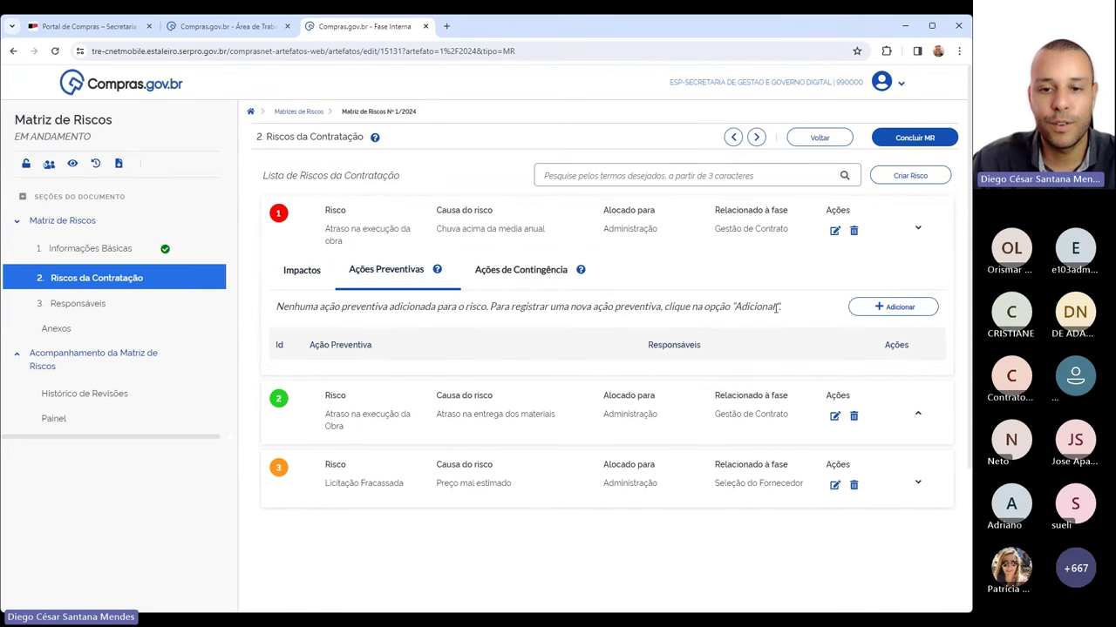
pyautogui.click(903, 314)
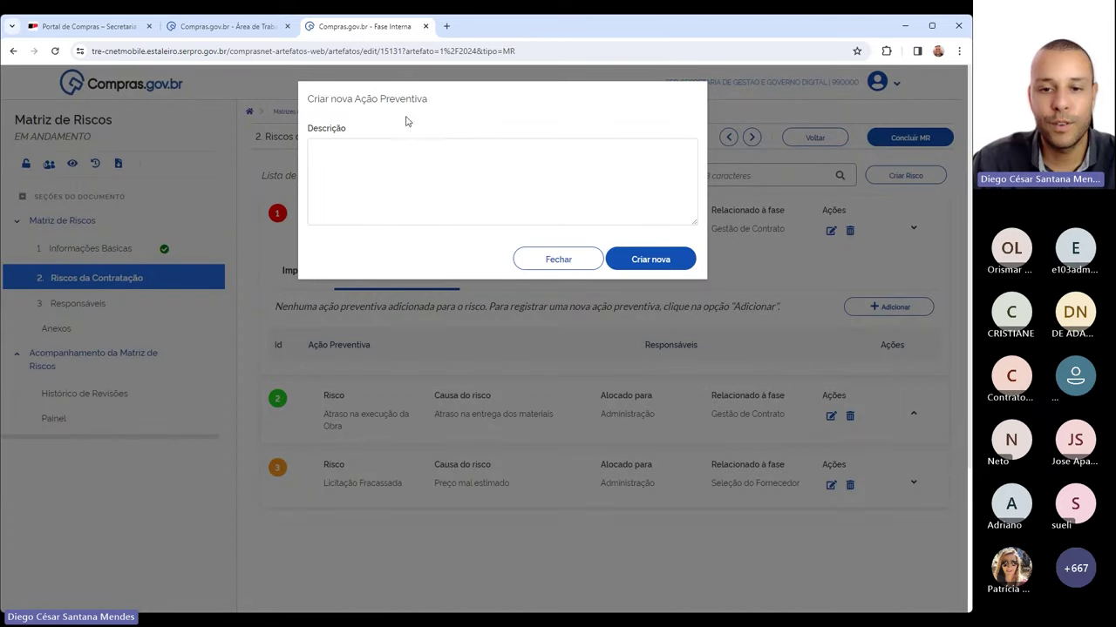
pyautogui.click(487, 152)
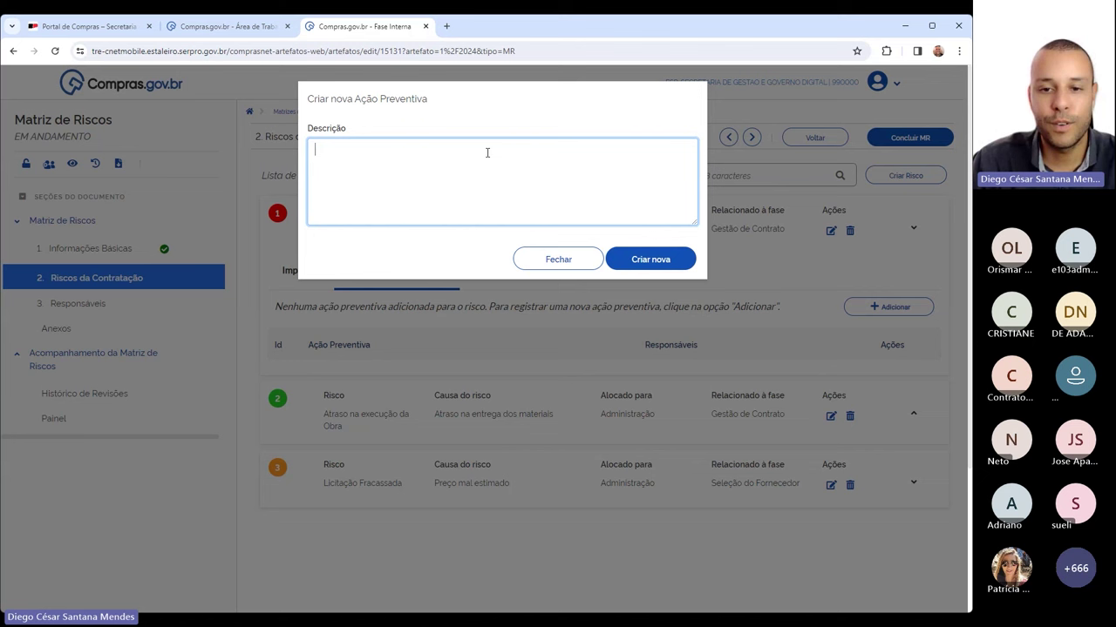
pyautogui.write('Re')
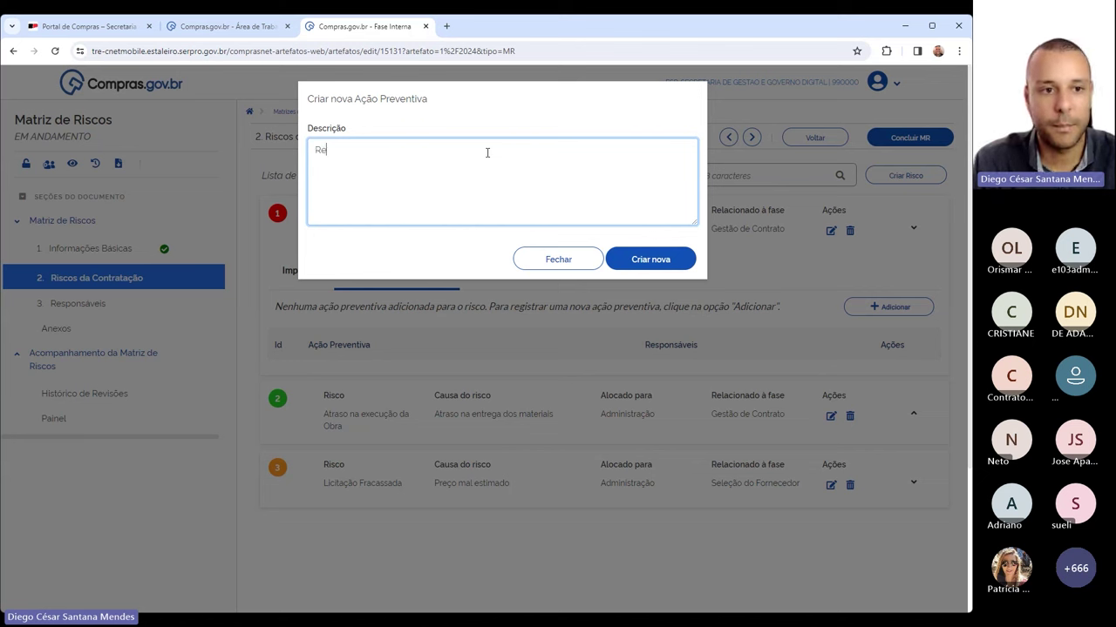
pyautogui.press('BackSpace')
pyautogui.press('BackSpace')
pyautogui.write('Defo')
pyautogui.press('BackSpace')
pyautogui.press('BackSpace')
pyautogui.write('f')
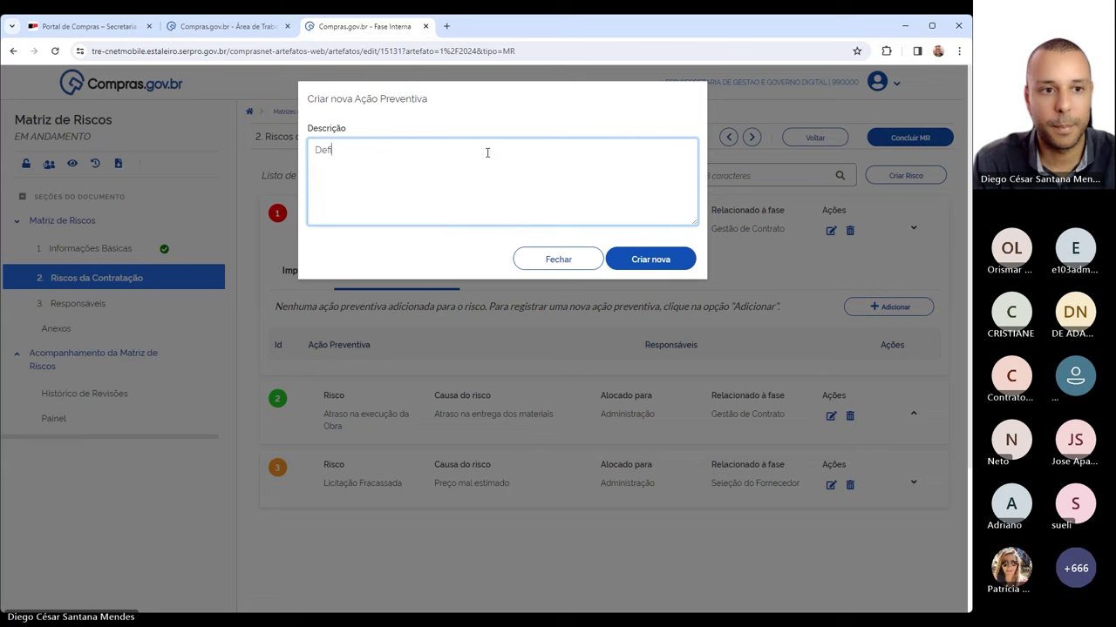
pyautogui.write('inir um cronograma')
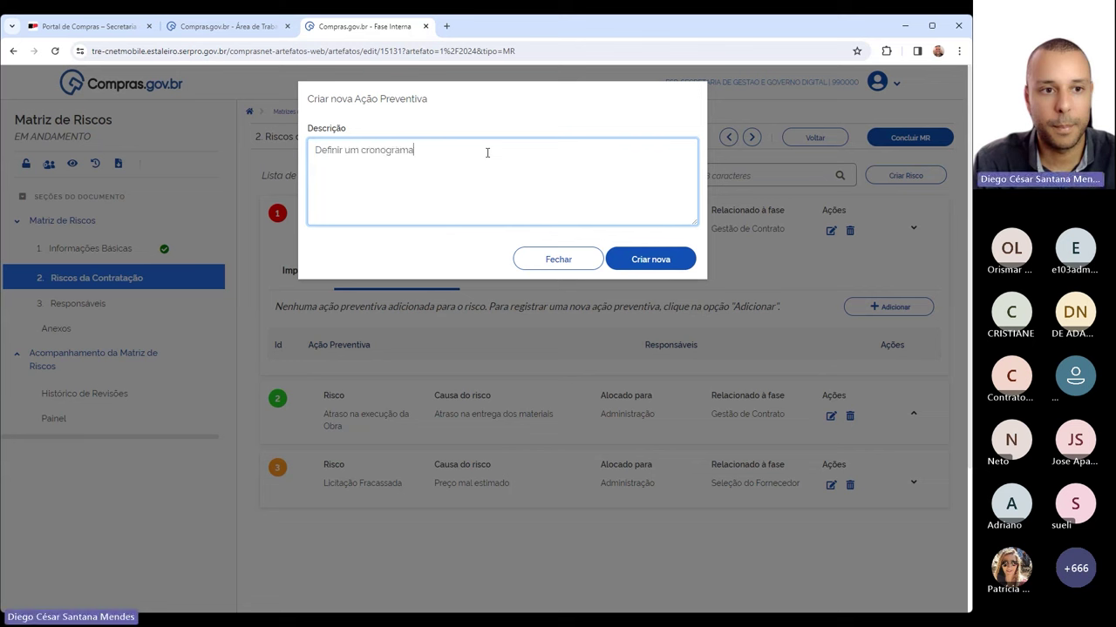
pyautogui.write(' de obra que ')
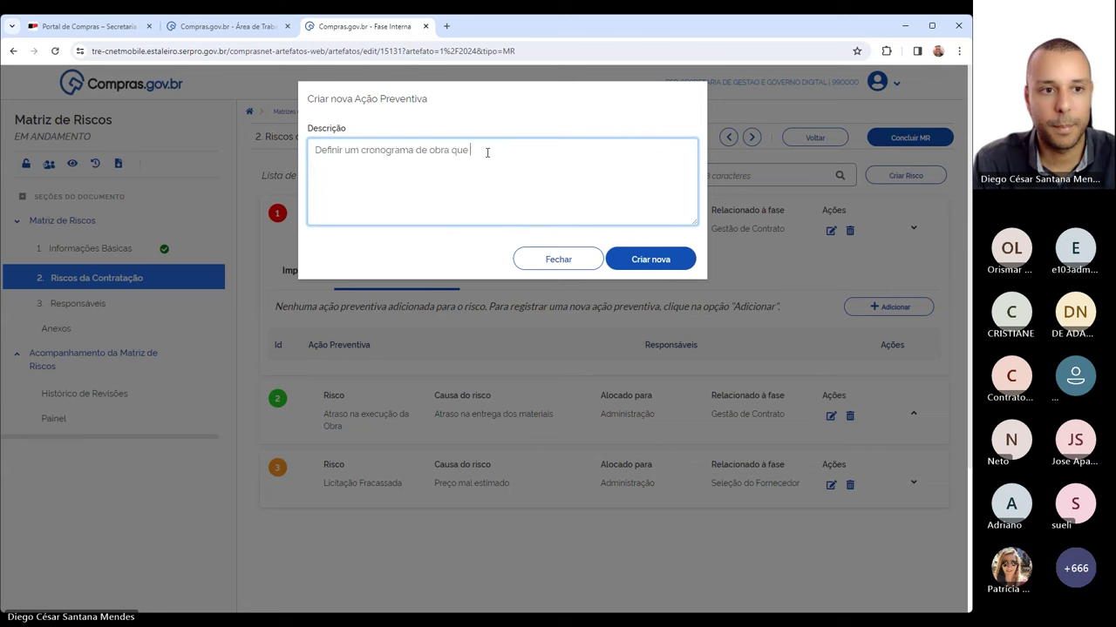
pyautogui.write('evite o ')
pyautogui.write('erro')
pyautogui.press('BackSpace')
pyautogui.press('BackSpace')
pyautogui.press('BackSpace')
pyautogui.press('BackSpace')
pyautogui.write('periodo de')
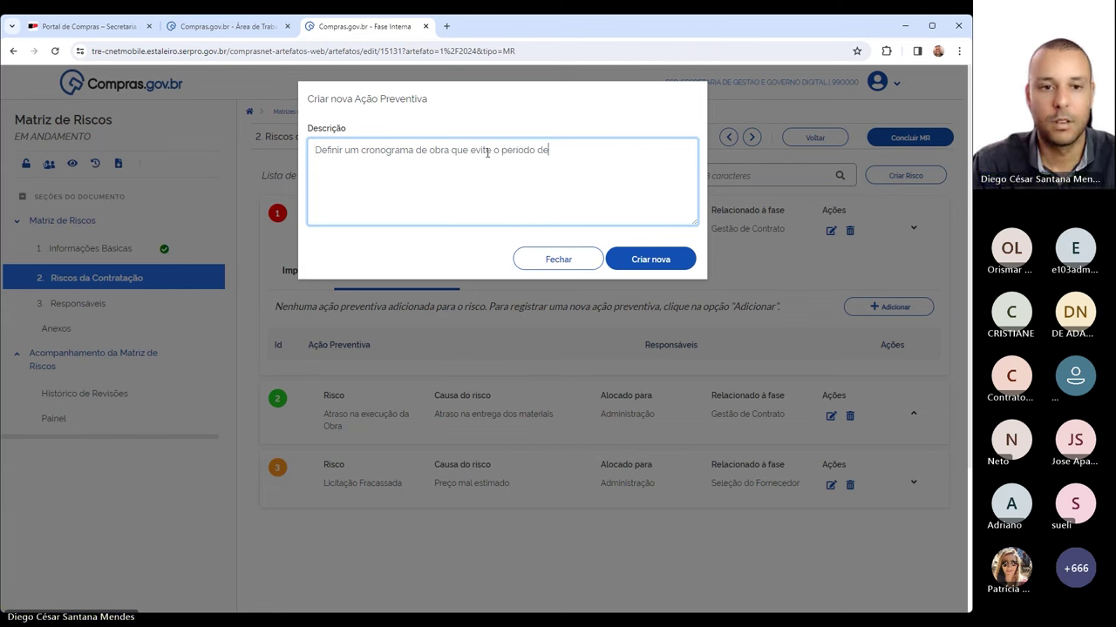
pyautogui.write(' chuv')
pyautogui.press('BackSpace')
pyautogui.press('BackSpace')
pyautogui.write('iv')
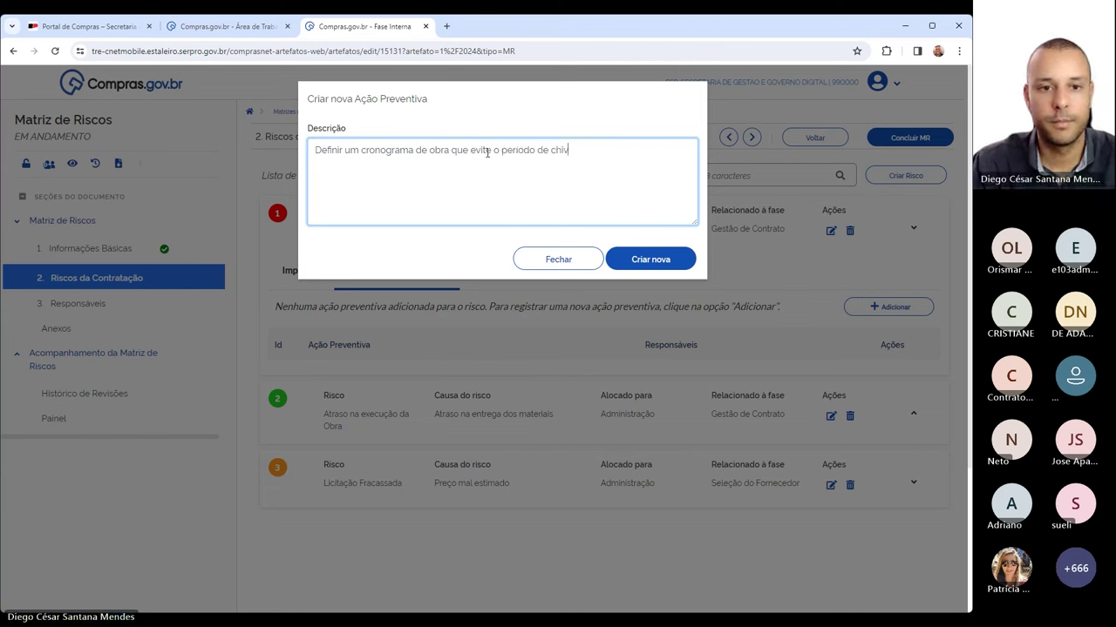
pyautogui.press('BackSpace')
pyautogui.press('BackSpace')
pyautogui.write('uva em etapas ')
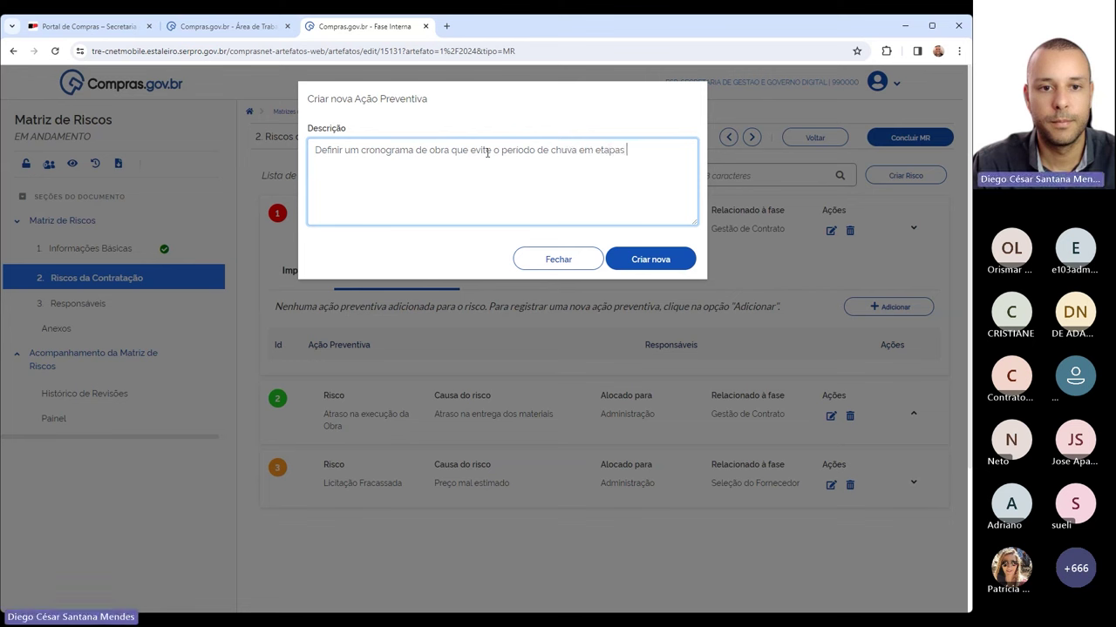
pyautogui.write('de')
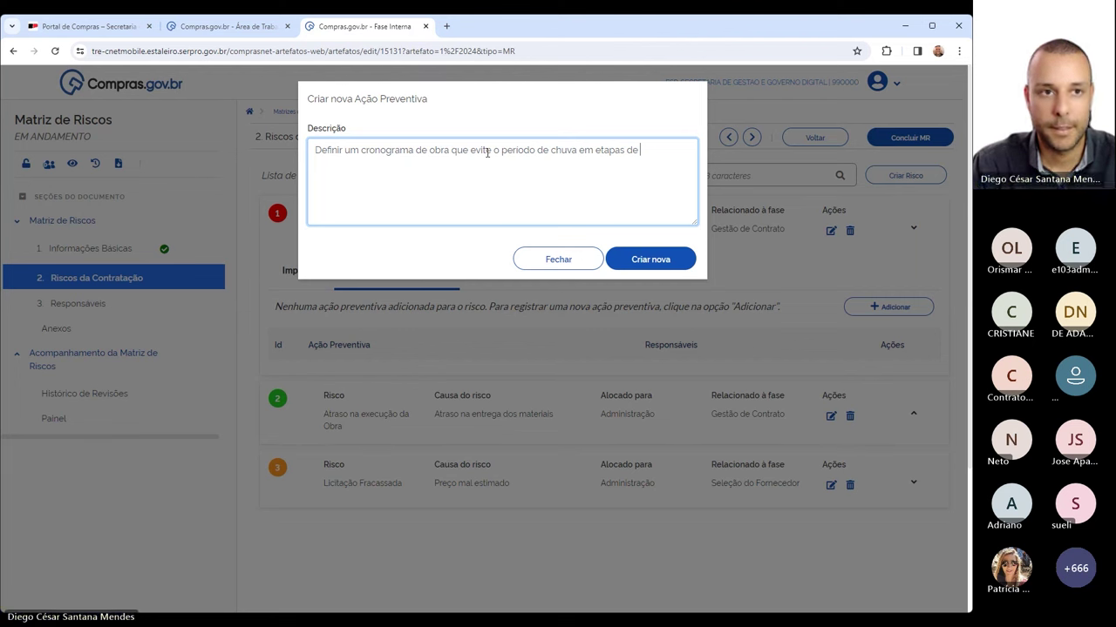
pyautogui.press('BackSpace')
pyautogui.press('BackSpace')
pyautogui.press('BackSpace')
pyautogui.write('preliminar')
pyautogui.press('BackSpace')
pyautogui.press('BackSpace')
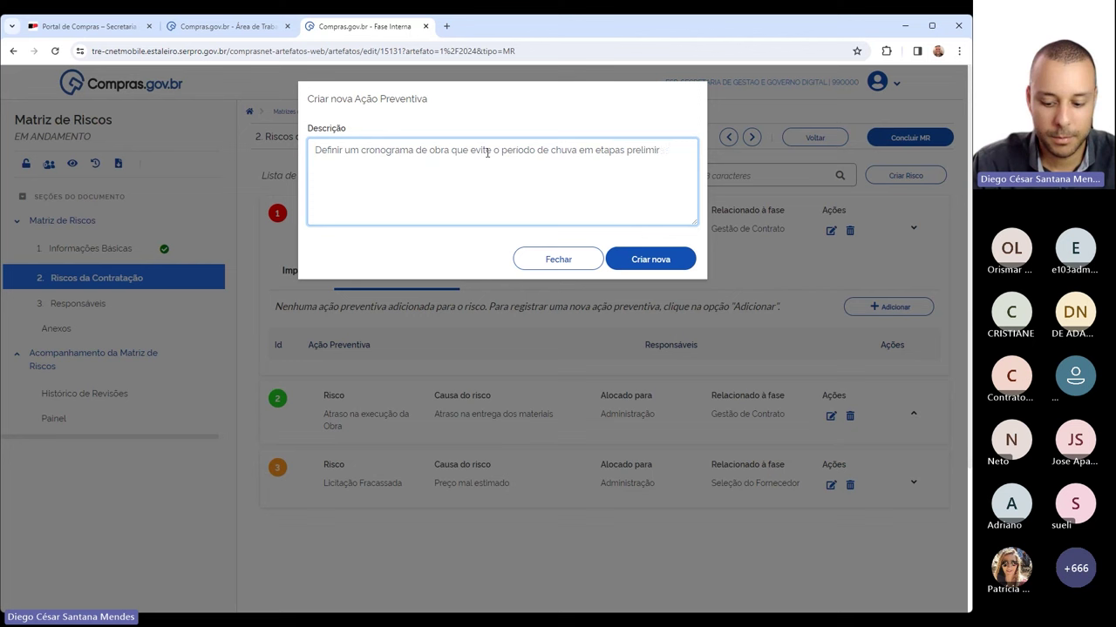
pyautogui.write('nares')
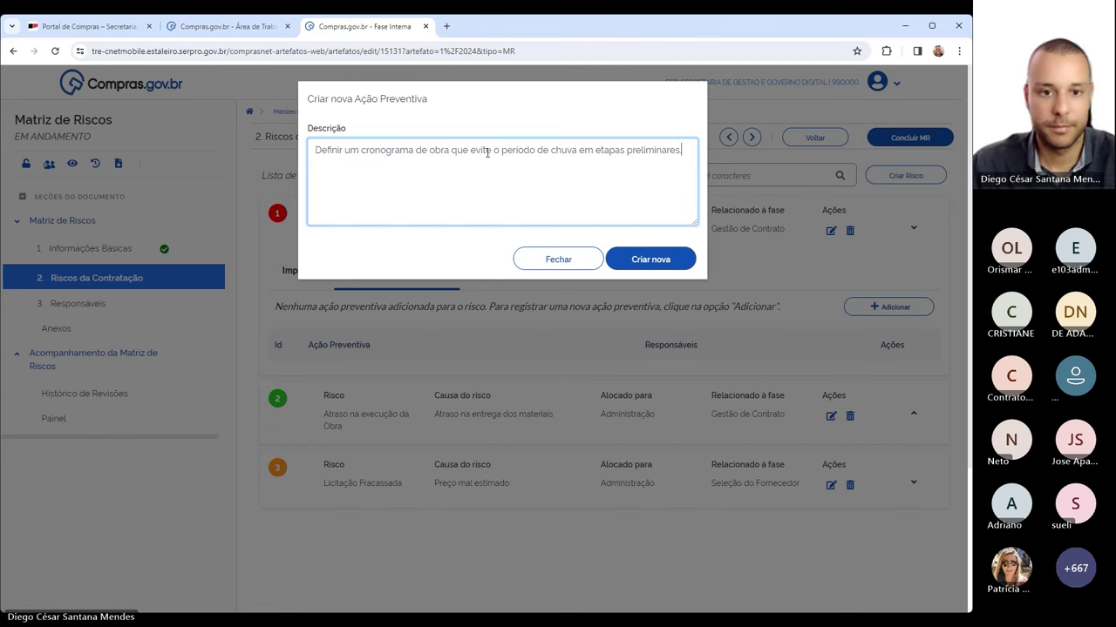
pyautogui.click(641, 260)
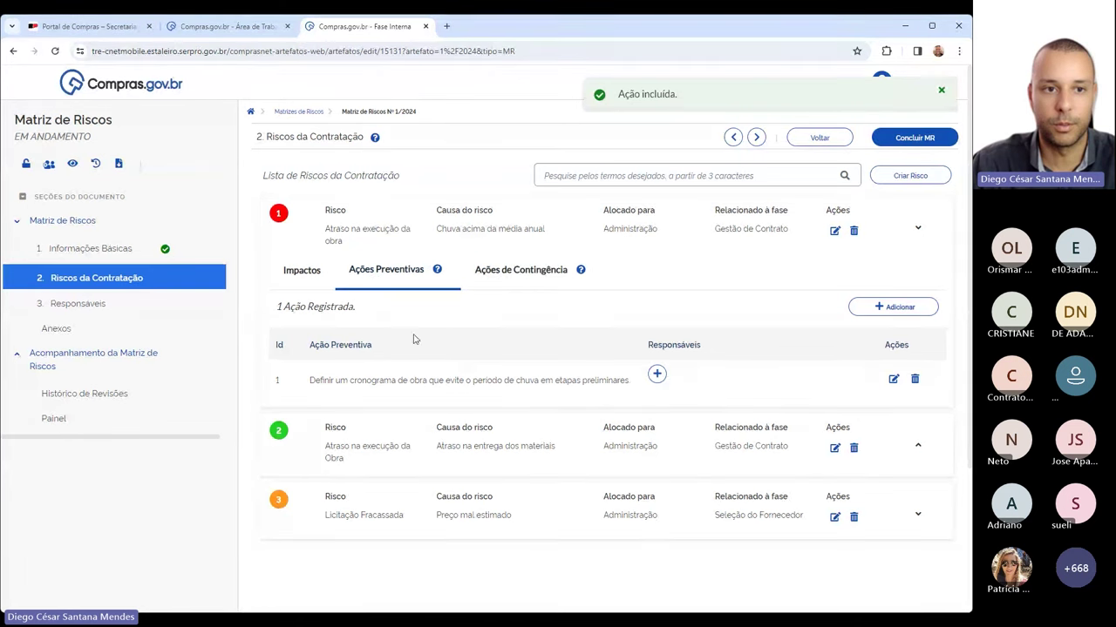
# - Add a second preventive action, "Iniciar a execução apenas após o período de chuva", to the first risk
pyautogui.click(888, 313)
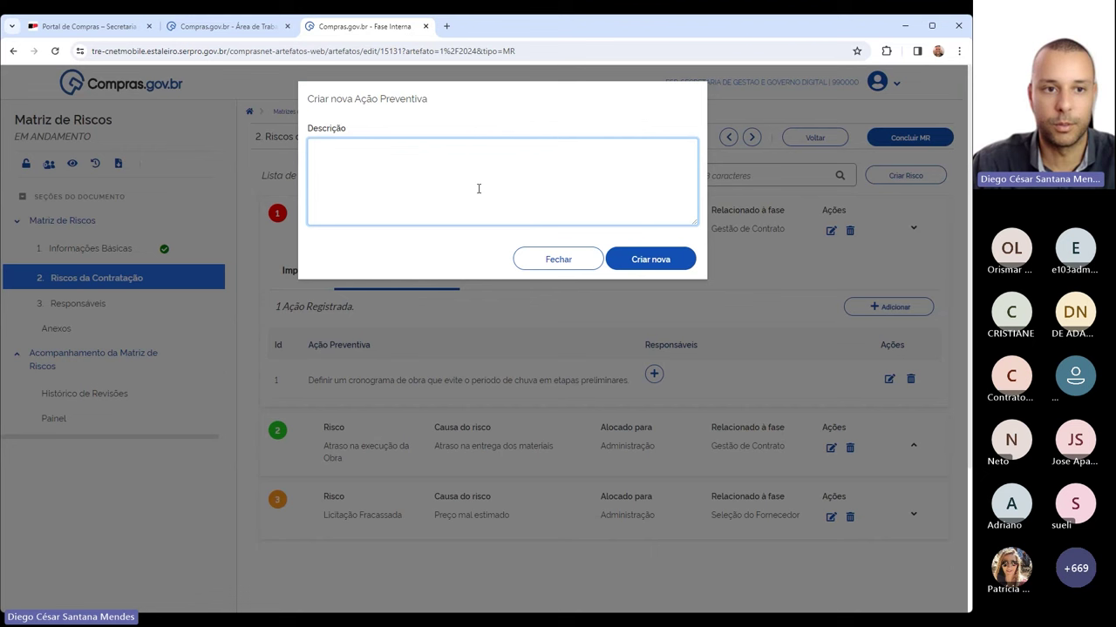
pyautogui.write('Iniciar a execução apenas após o per')
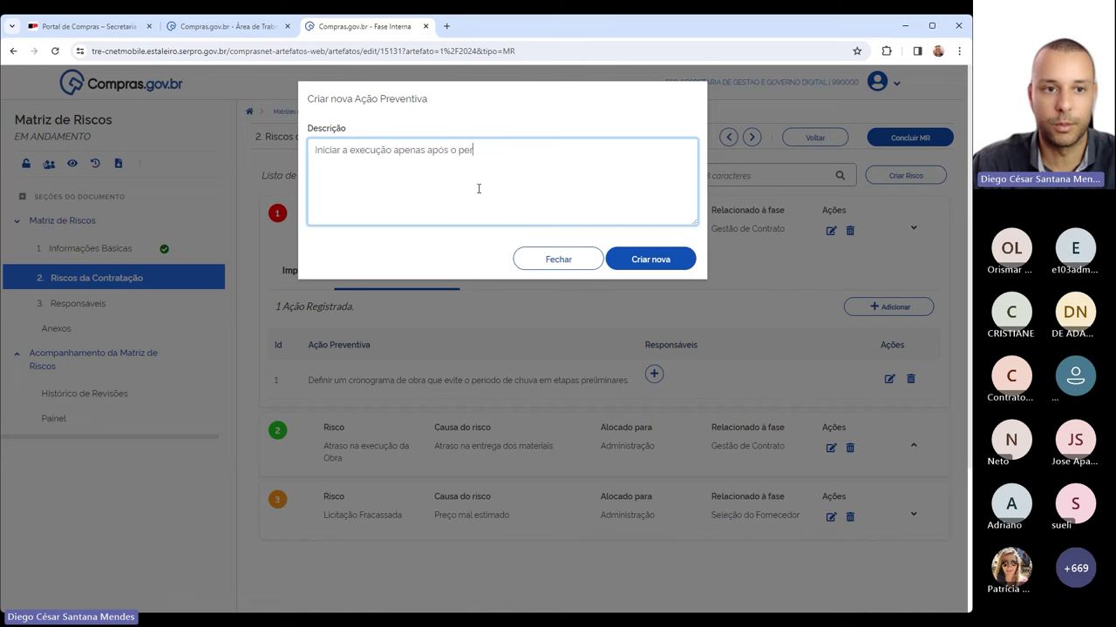
pyautogui.write('iodo de chuva.')
pyautogui.press('Left')
pyautogui.press('Left')
pyautogui.press('Left')
pyautogui.press('Left')
pyautogui.press('Left')
pyautogui.press('Left')
pyautogui.press('Left')
pyautogui.press('Left')
pyautogui.press('Left')
pyautogui.press('Left')
pyautogui.press('Left')
pyautogui.press('Left')
pyautogui.press('Left')
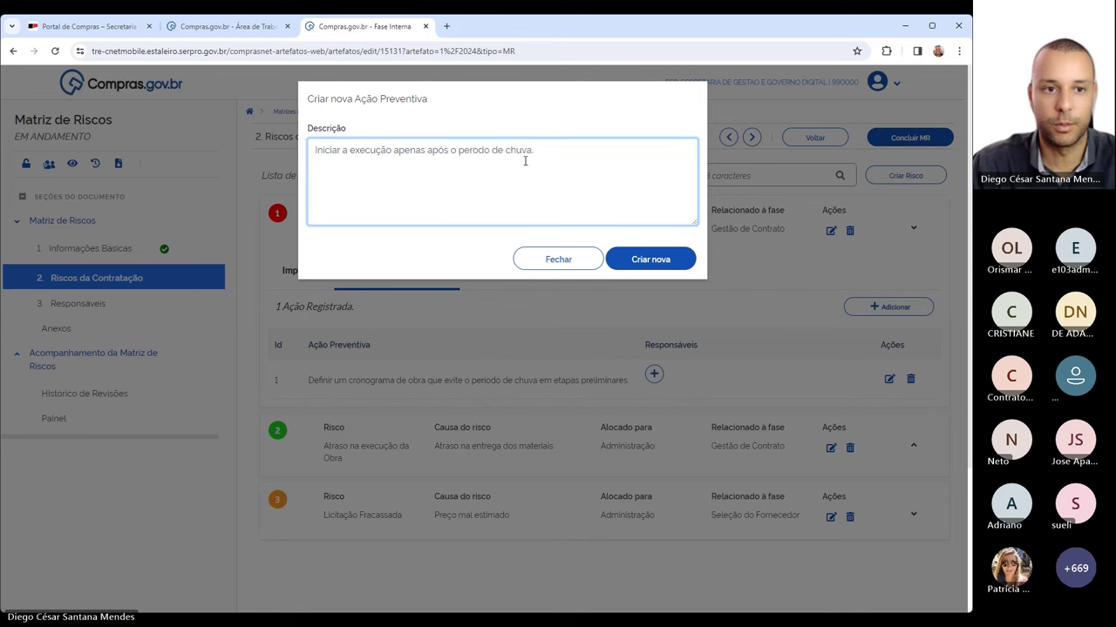
pyautogui.click(649, 260)
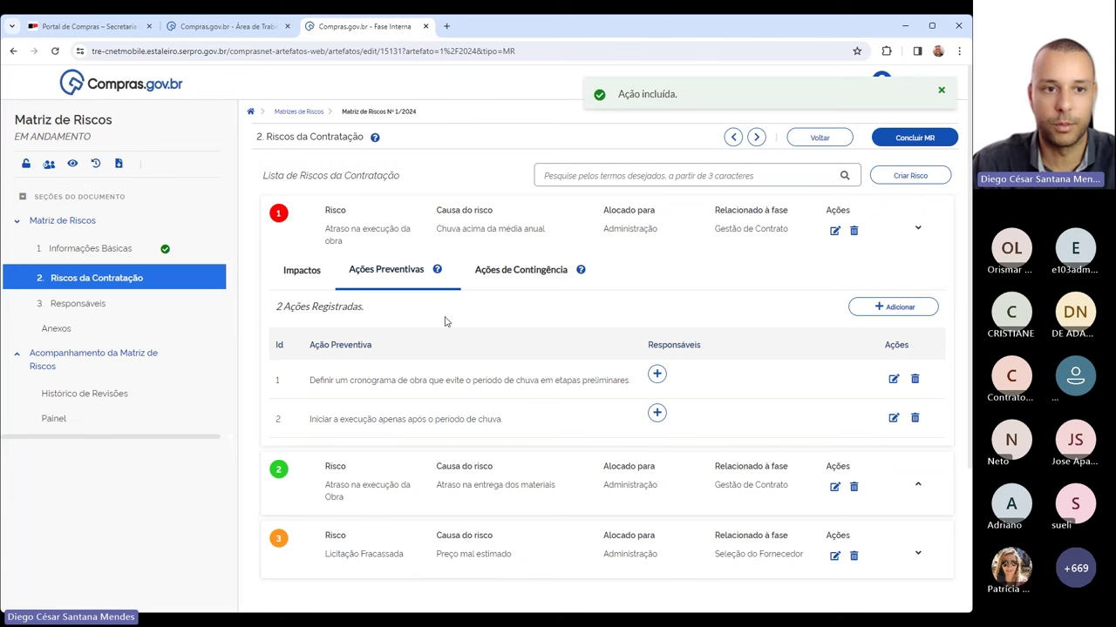
# - Add the contingency action "Alugar tendas para proteger o local de chuva" to the first risk
pyautogui.click(523, 270)
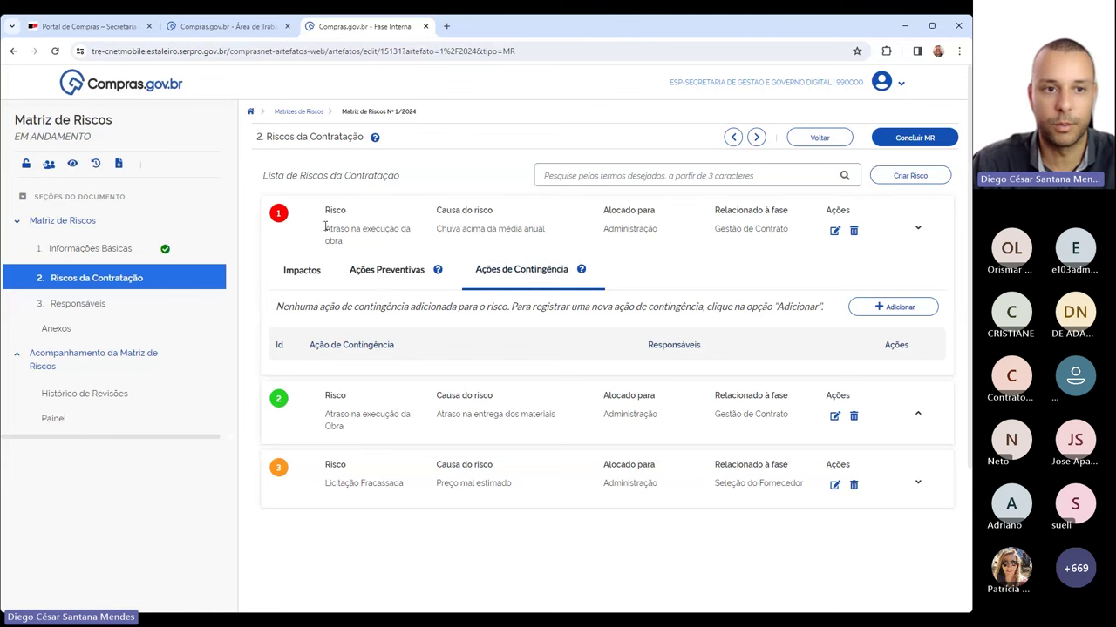
pyautogui.moveTo(325, 226); pyautogui.dragTo(381, 242)
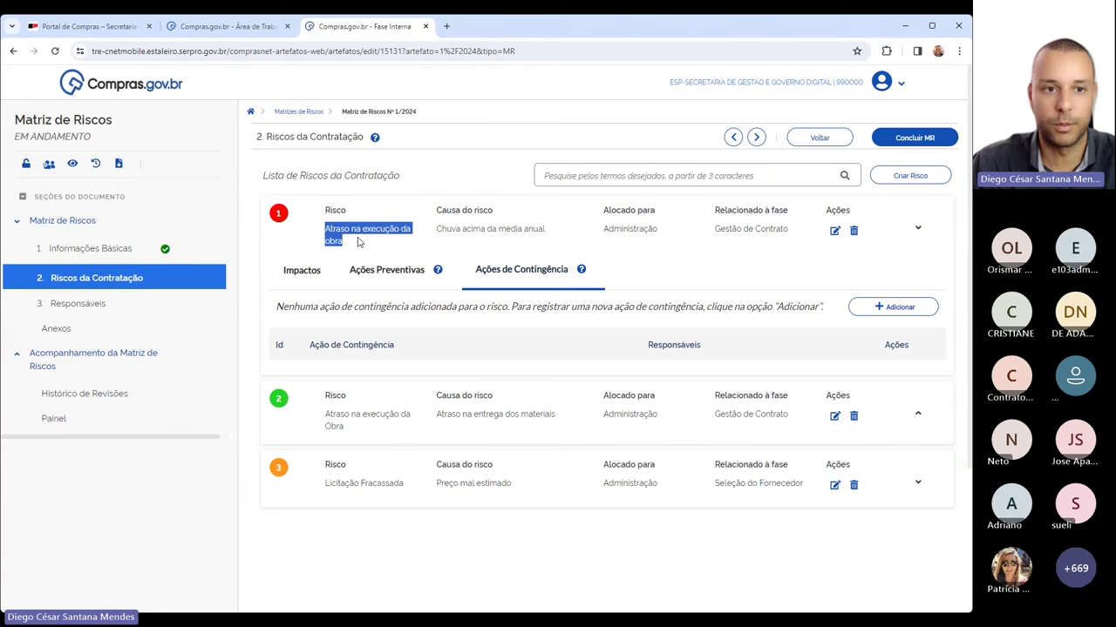
pyautogui.click(453, 228)
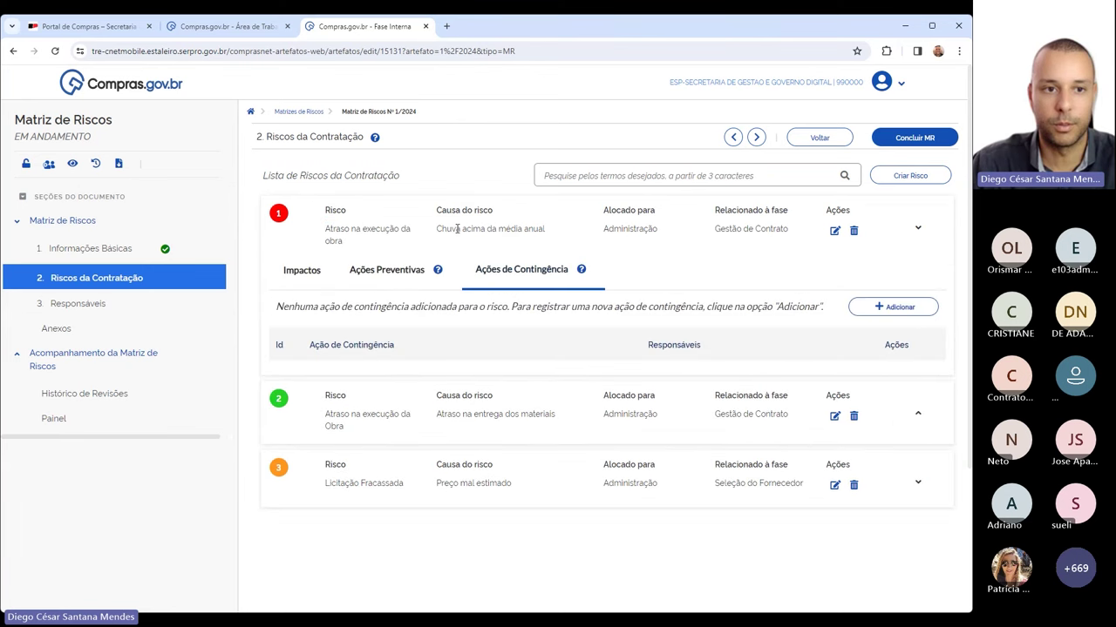
pyautogui.click(891, 306)
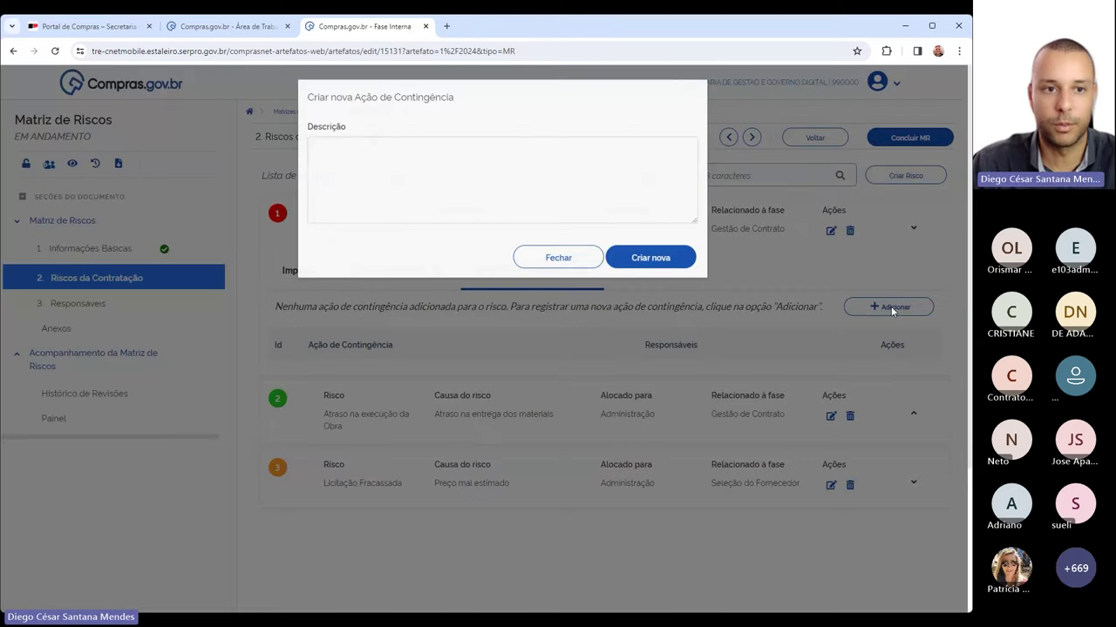
pyautogui.click(469, 158)
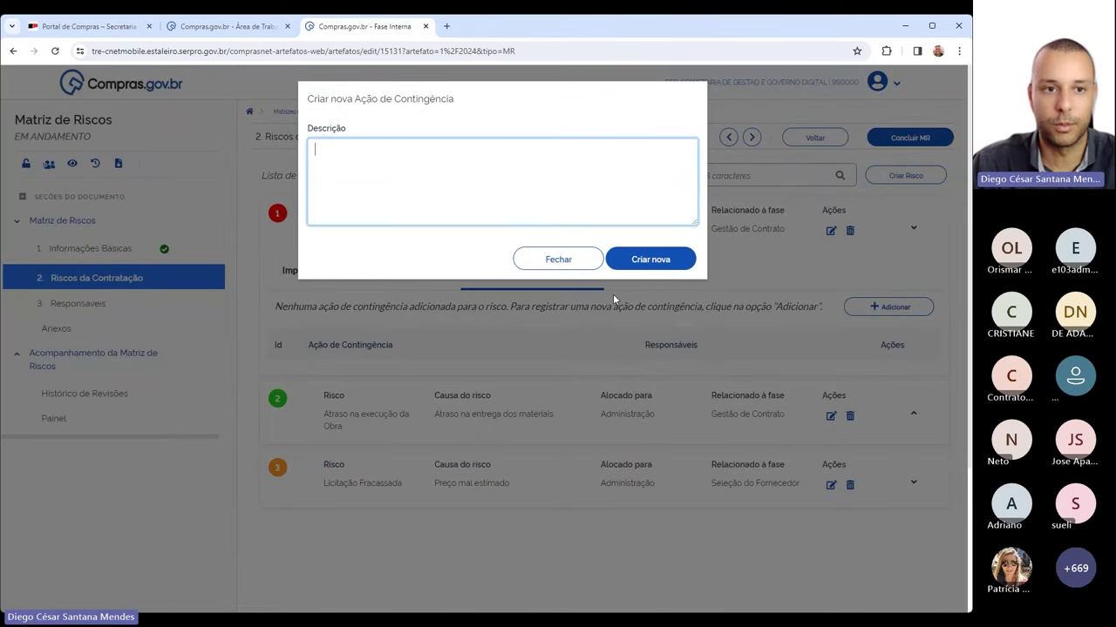
pyautogui.write('Alugar tentas')
pyautogui.press('BackSpace')
pyautogui.press('BackSpace')
pyautogui.press('BackSpace')
pyautogui.write('das')
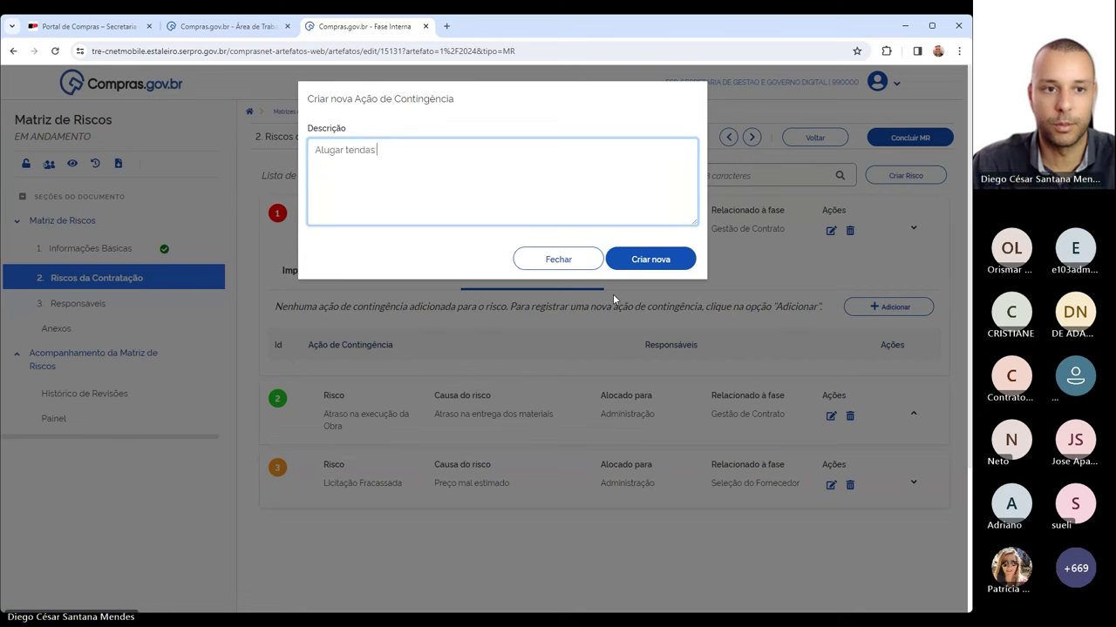
pyautogui.write(' para proteger o local de chi')
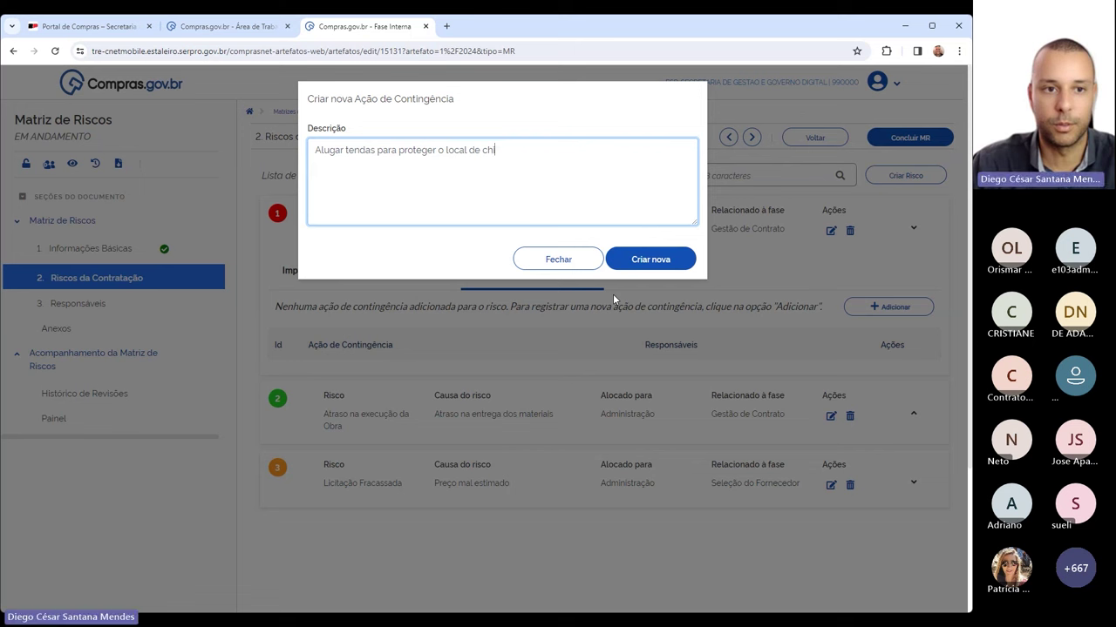
pyautogui.press('BackSpace')
pyautogui.write('uva.')
pyautogui.click(651, 258)
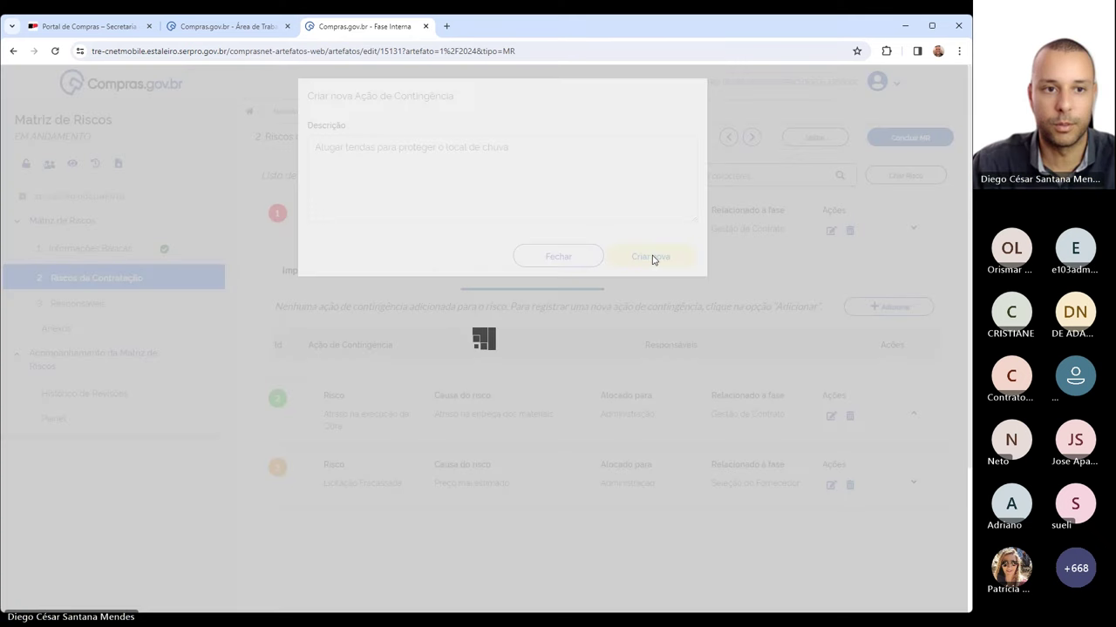
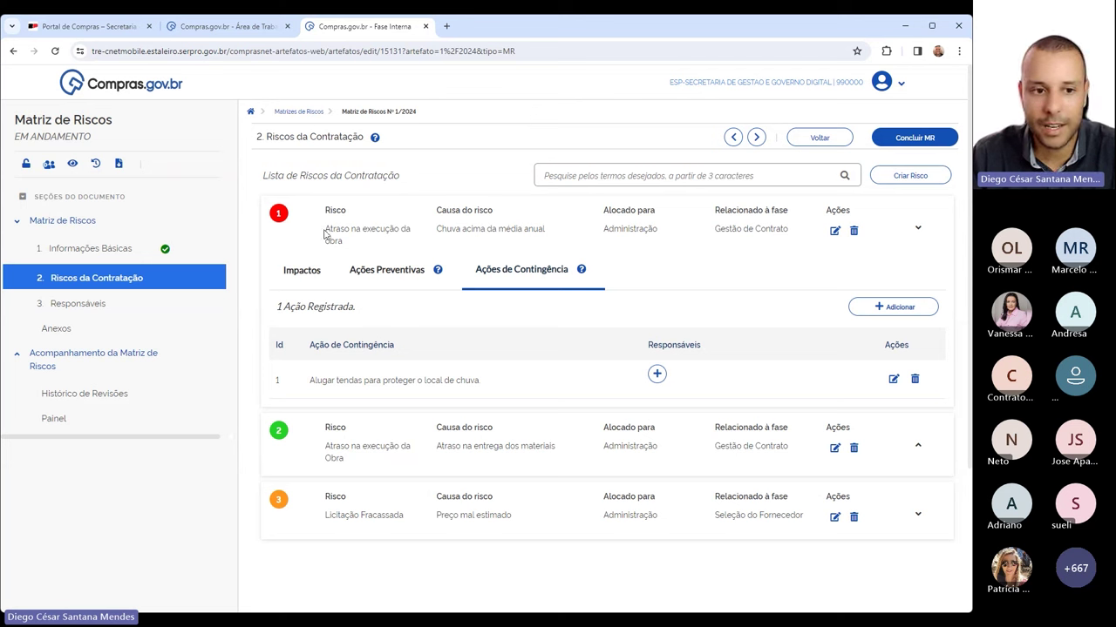
# - Examine the first risk's description, cause and rating in its edit form, and close the form without changing anything
pyautogui.moveTo(324, 229); pyautogui.dragTo(605, 229)
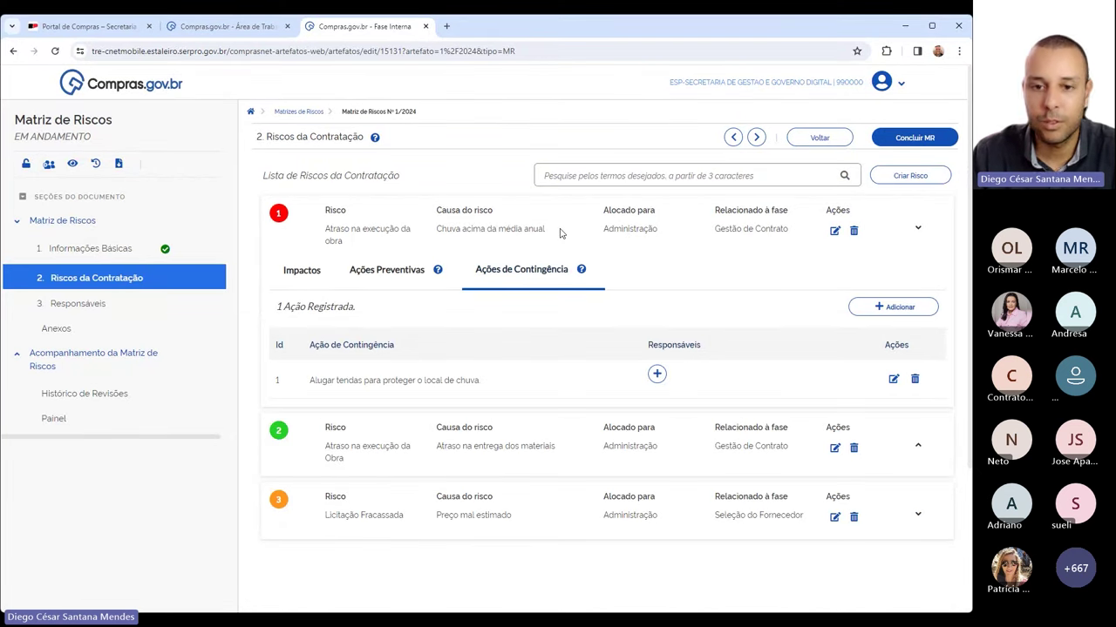
pyautogui.click(834, 230)
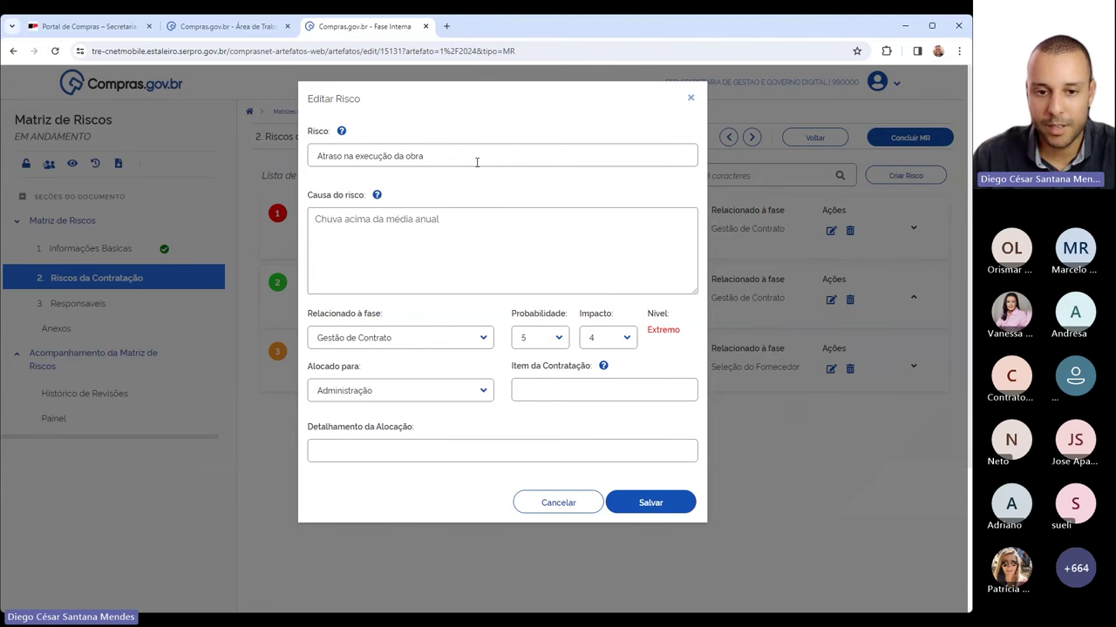
pyautogui.click(690, 99)
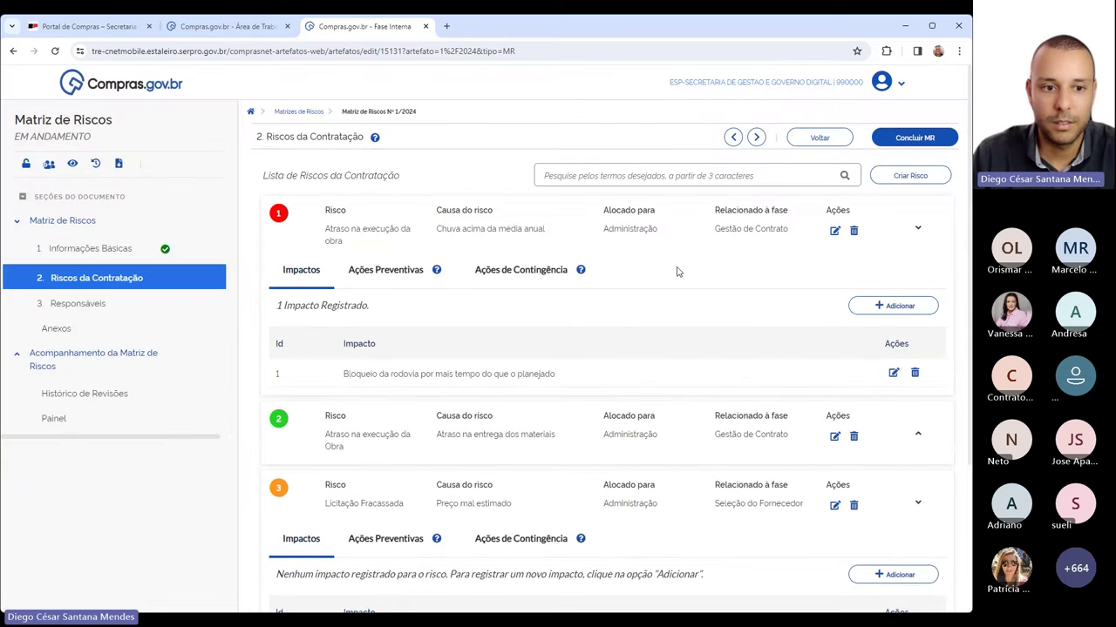
# - Review the first risk's two preventive actions against its description and cause
pyautogui.click(385, 270)
pyautogui.moveTo(309, 380); pyautogui.dragTo(598, 377)
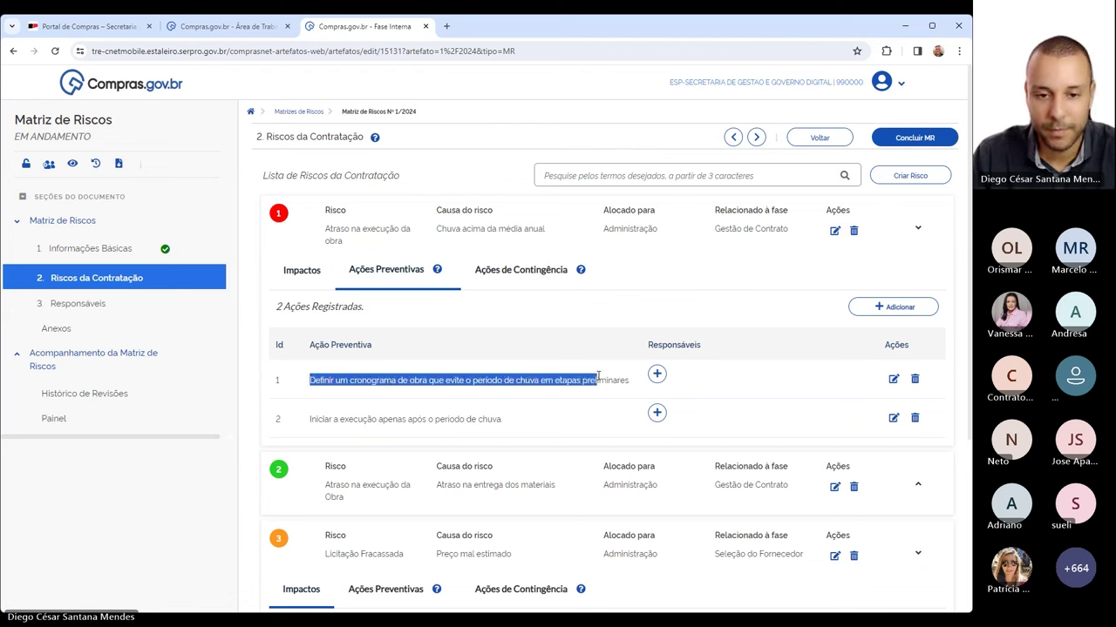
pyautogui.click(327, 391)
pyautogui.moveTo(310, 420); pyautogui.dragTo(477, 428)
pyautogui.click(511, 426)
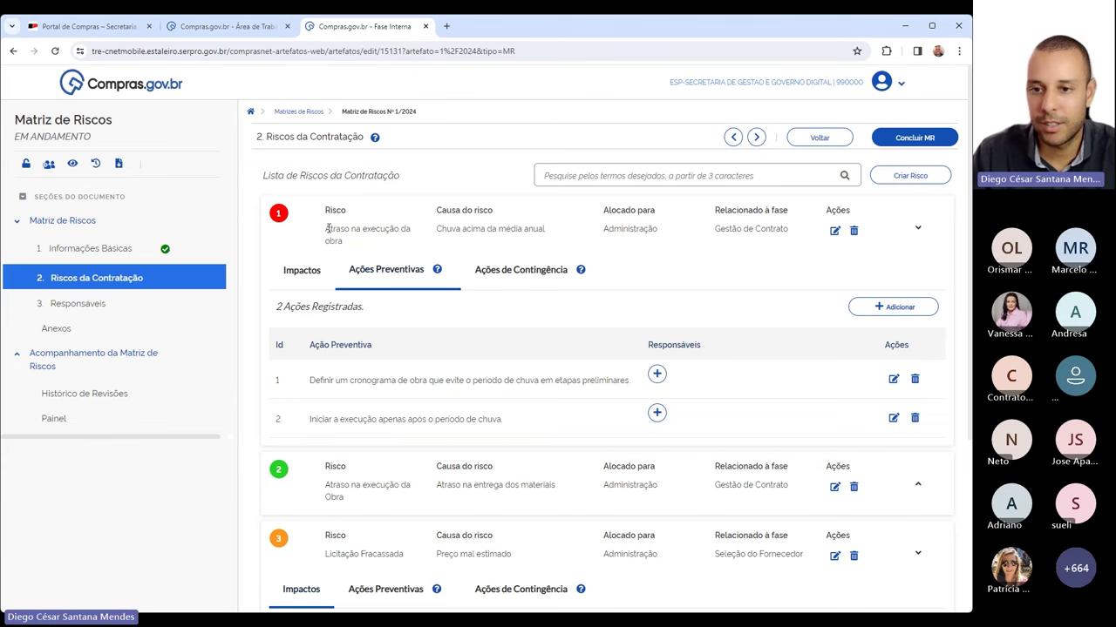
pyautogui.moveTo(327, 228); pyautogui.dragTo(381, 237)
pyautogui.click(418, 237)
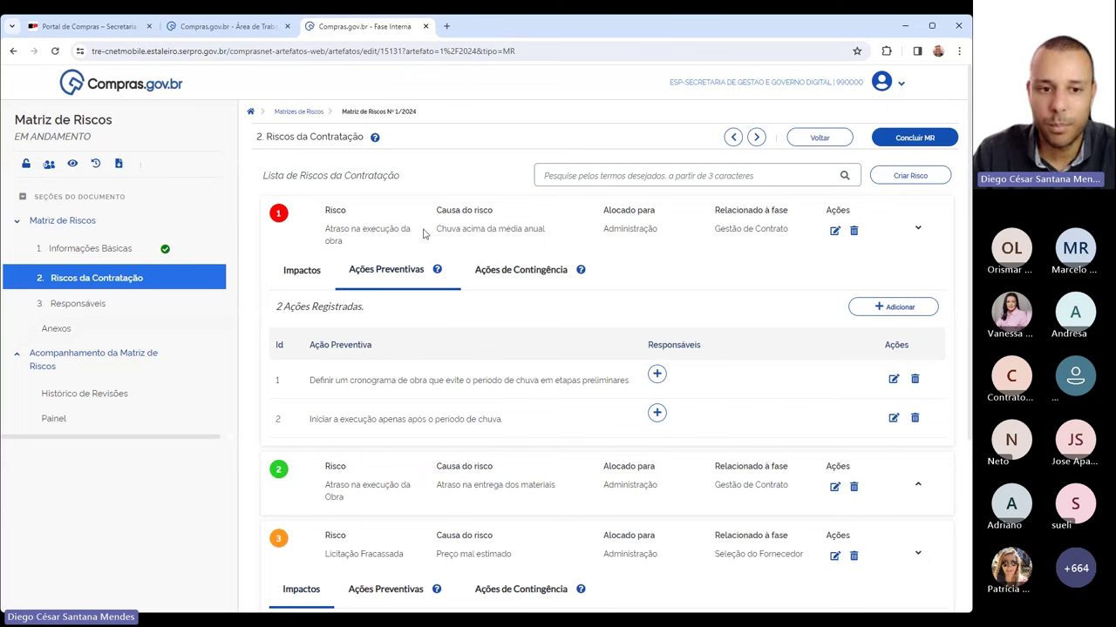
pyautogui.moveTo(434, 229); pyautogui.dragTo(534, 229)
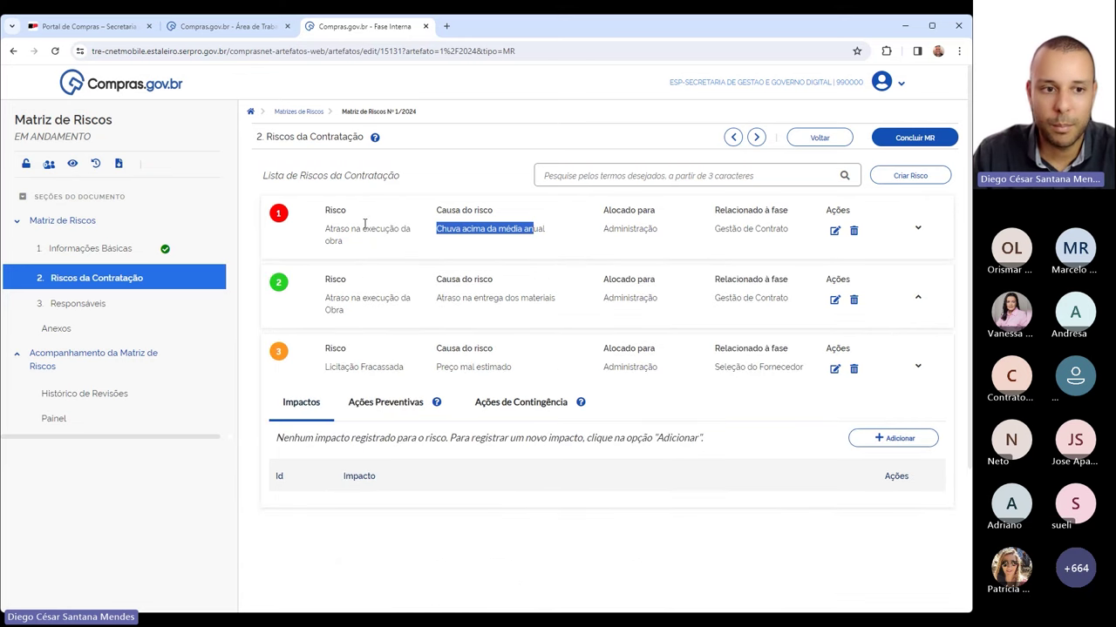
pyautogui.moveTo(325, 229); pyautogui.dragTo(337, 229)
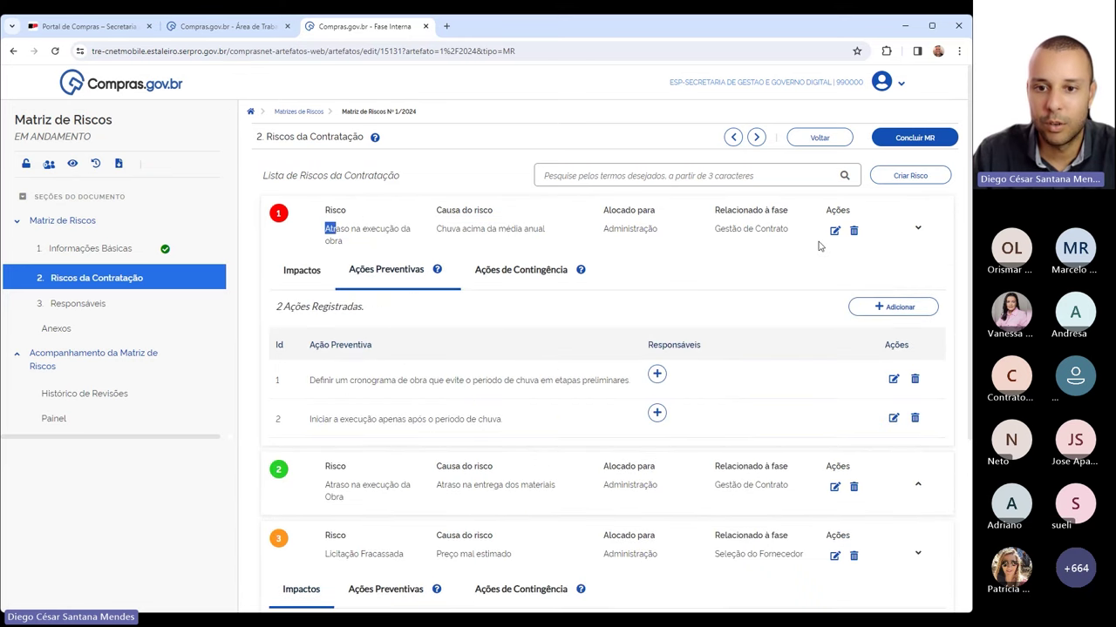
# - Change the allocation of the first risk, the rain-related work delay, to Contratada and save it
pyautogui.click(834, 232)
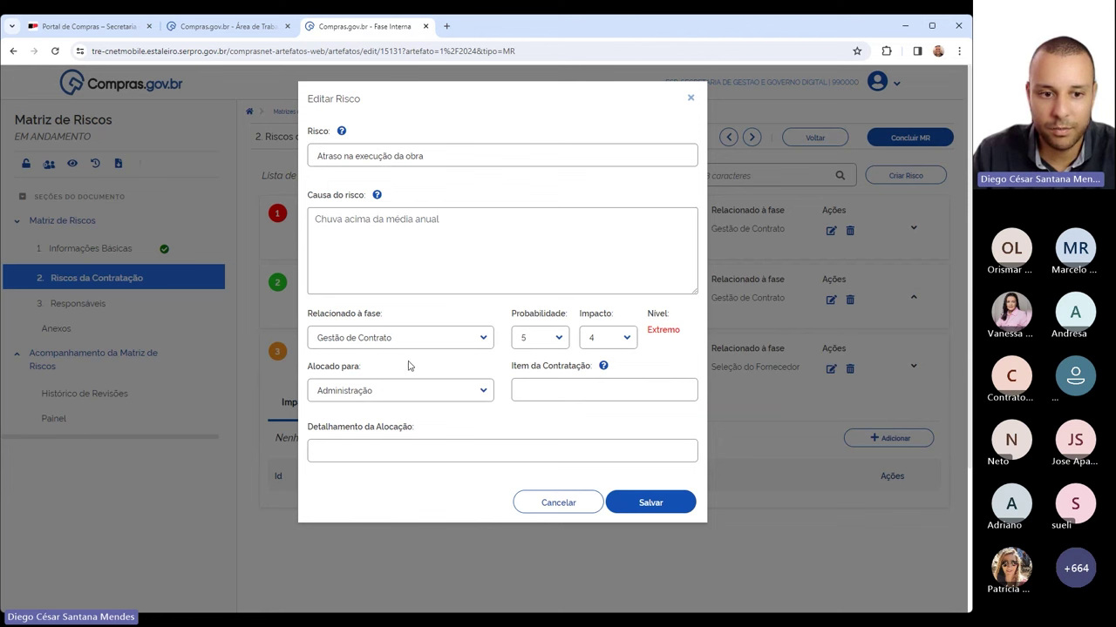
pyautogui.click(451, 393)
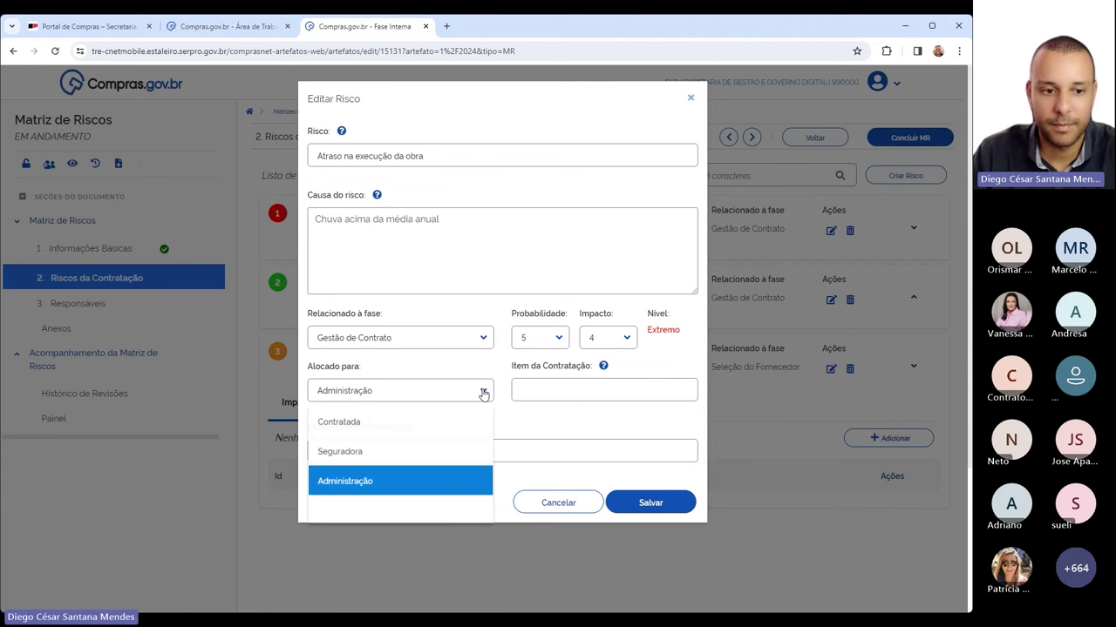
pyautogui.click(354, 425)
pyautogui.click(354, 425)
pyautogui.click(546, 273)
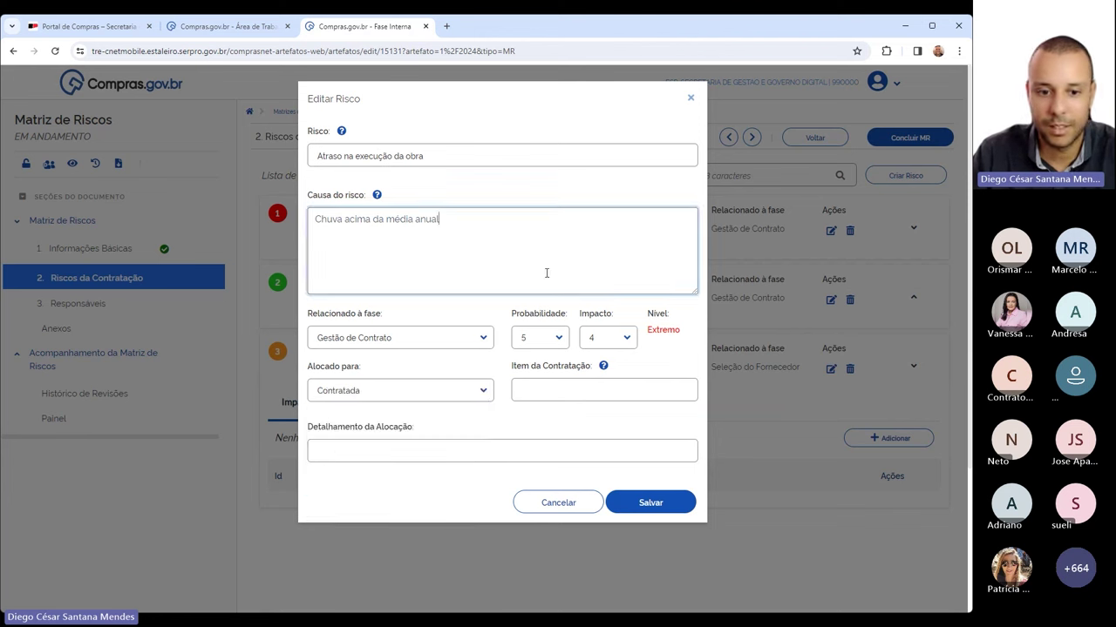
pyautogui.click(651, 512)
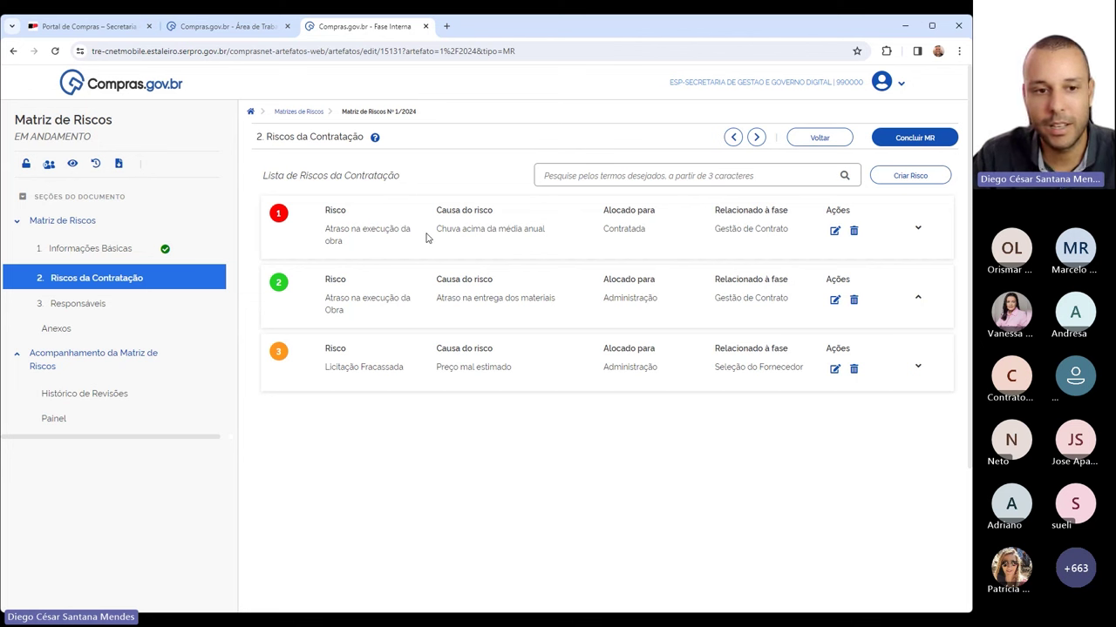
# - Review the first risk's description, cause, allocation and related phase in the contracting risk list
pyautogui.moveTo(435, 229); pyautogui.dragTo(519, 229)
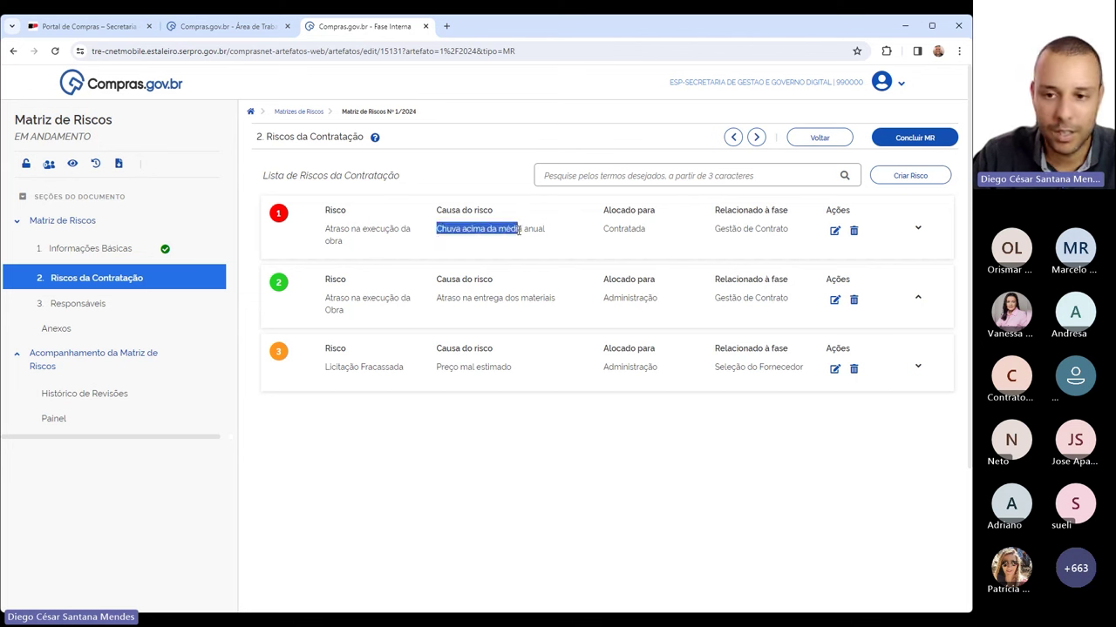
pyautogui.click(558, 232)
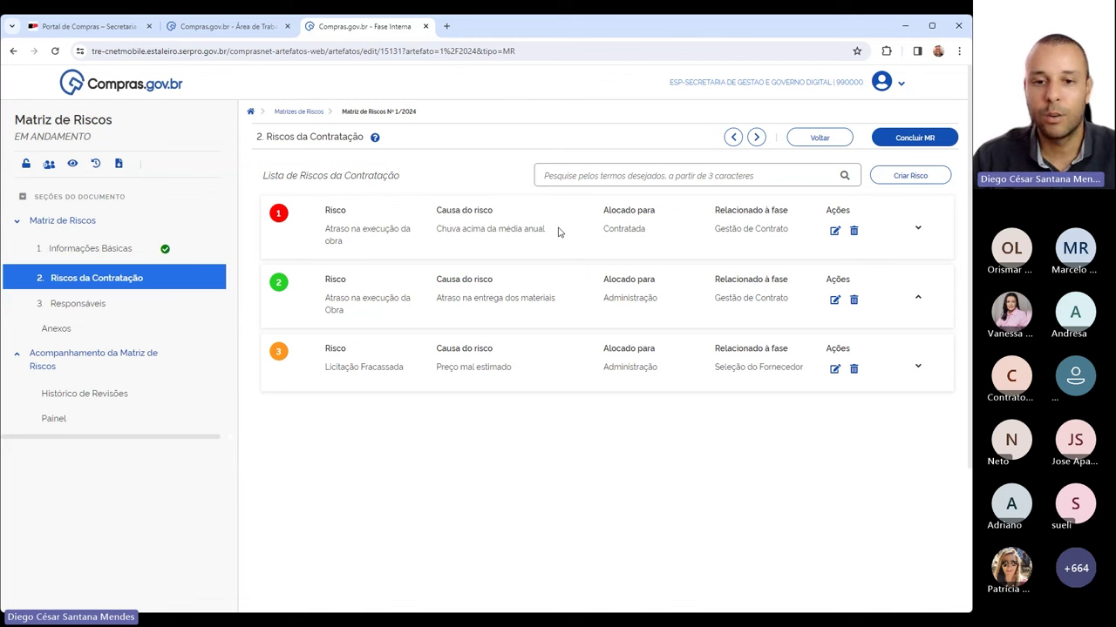
pyautogui.moveTo(601, 214); pyautogui.dragTo(647, 216)
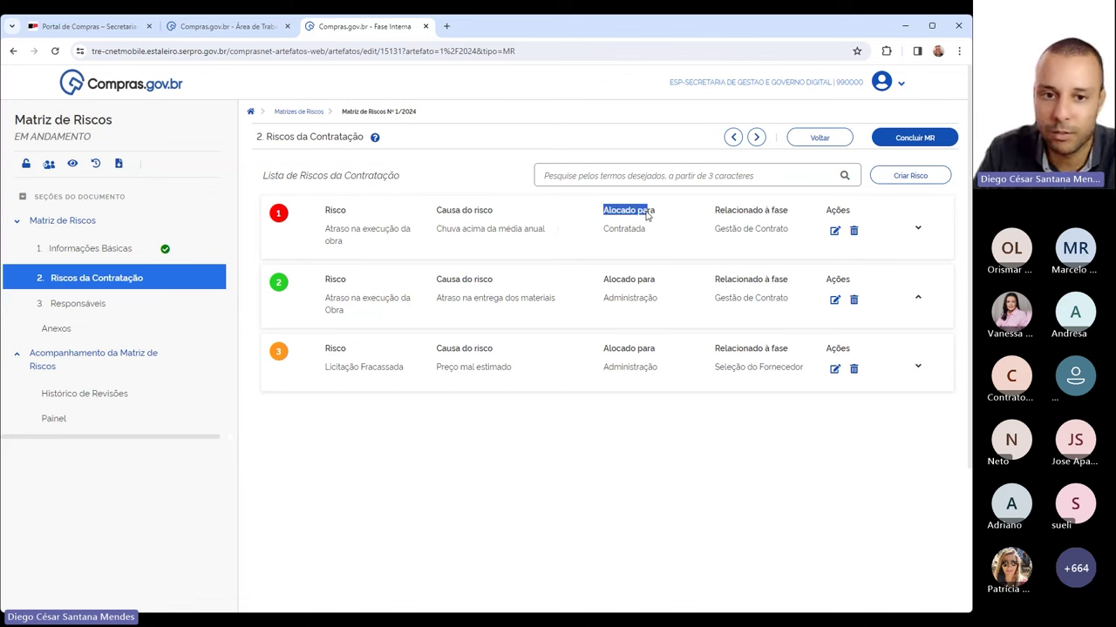
pyautogui.click(645, 222)
pyautogui.click(641, 227)
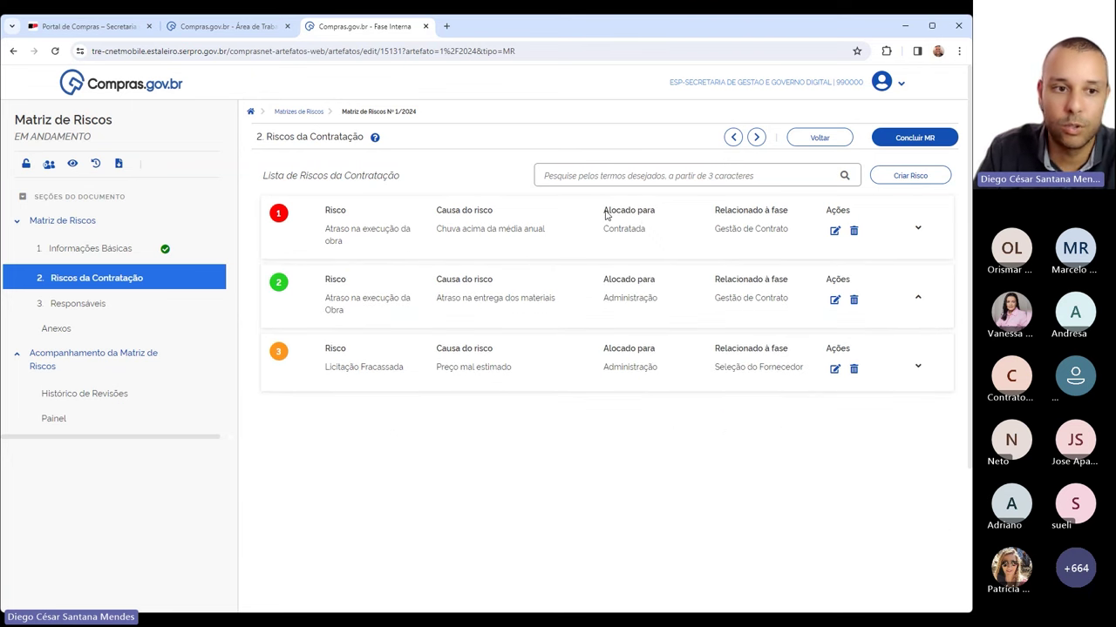
pyautogui.click(322, 216)
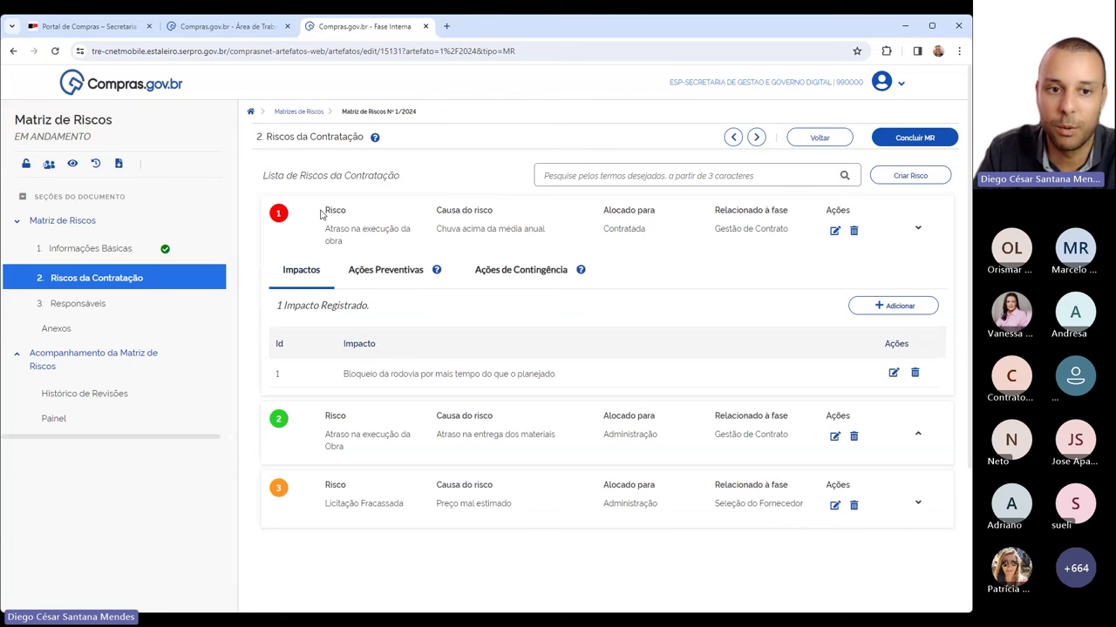
pyautogui.moveTo(323, 216); pyautogui.dragTo(789, 239)
pyautogui.click(767, 246)
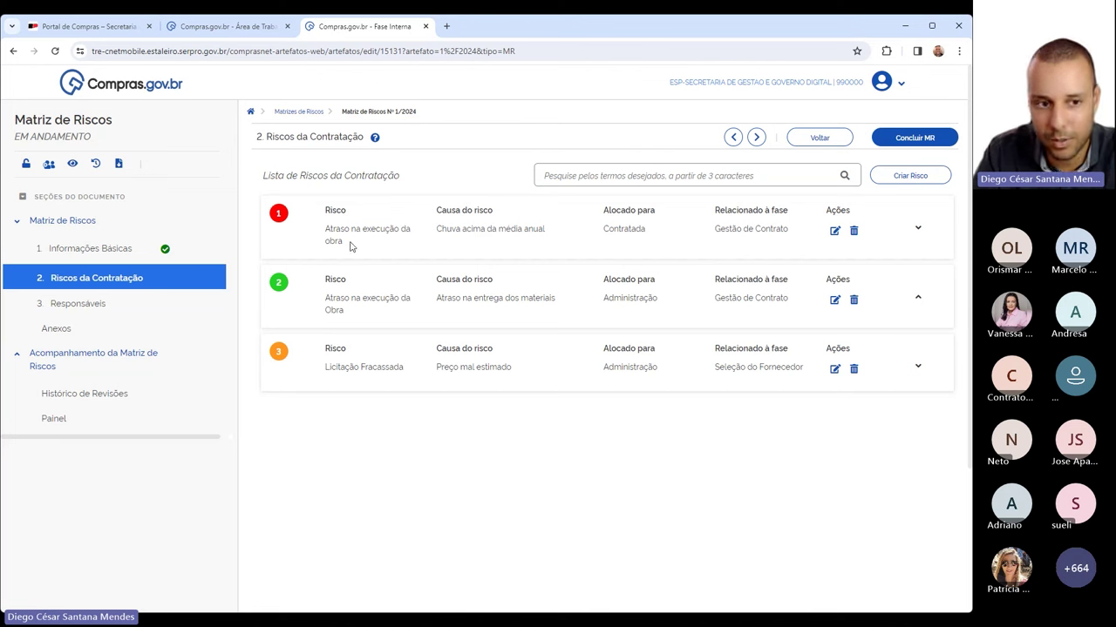
pyautogui.moveTo(324, 237); pyautogui.dragTo(652, 232)
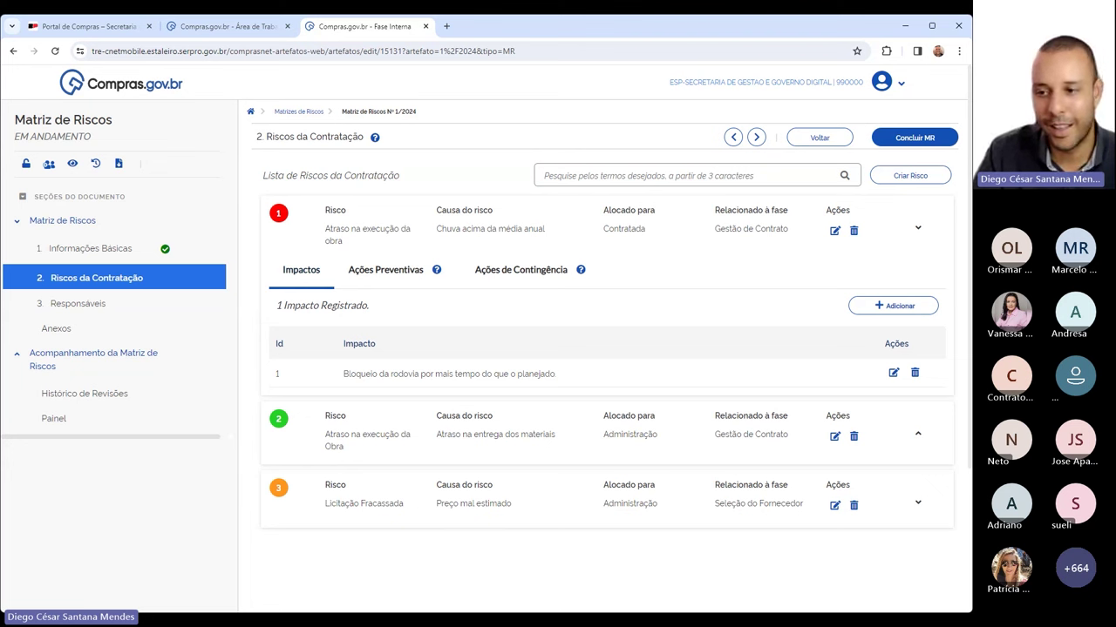
pyautogui.moveTo(592, 276)
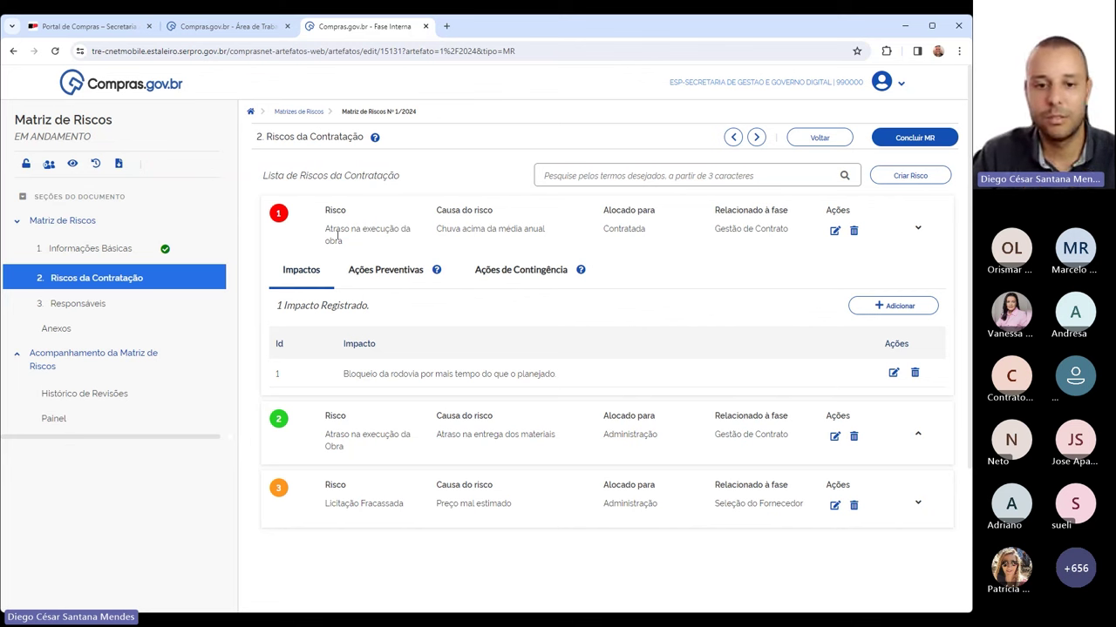
# - Compare the descriptions and related phases of the second and third risks, and check the third risk's cause
pyautogui.scroll(-2, 453, 305)
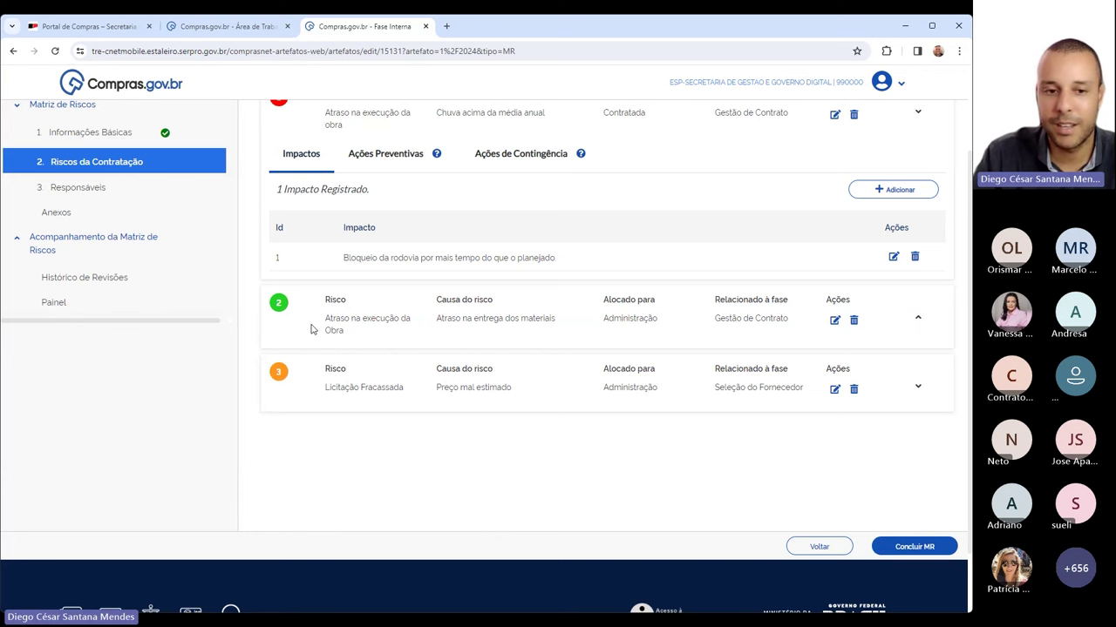
pyautogui.tripleClick(715, 321)
pyautogui.click(716, 321)
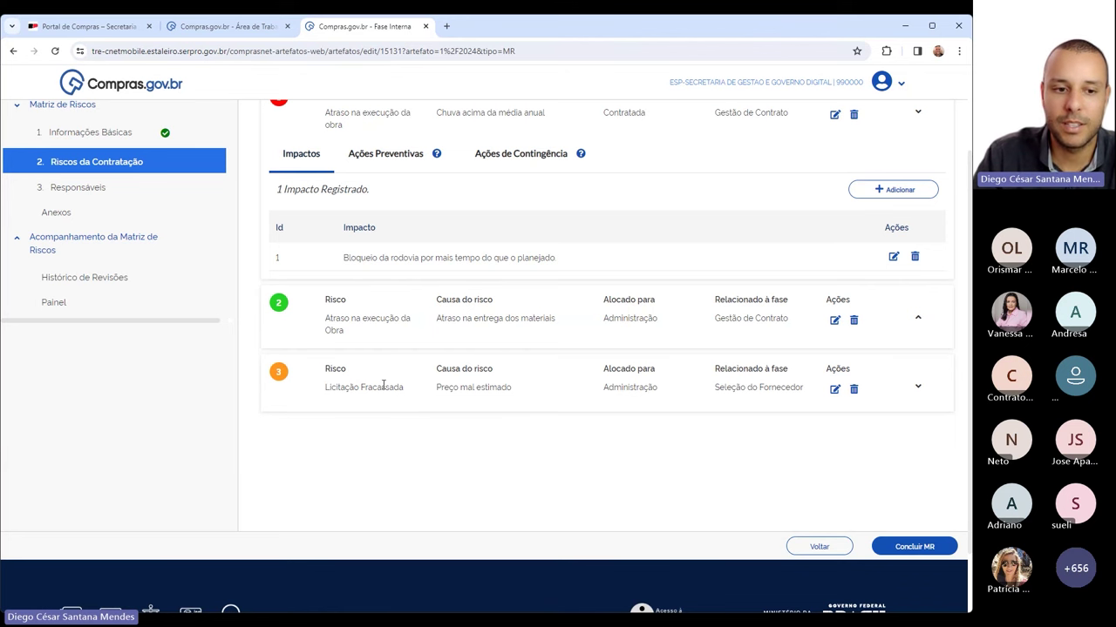
pyautogui.moveTo(327, 389); pyautogui.dragTo(514, 393)
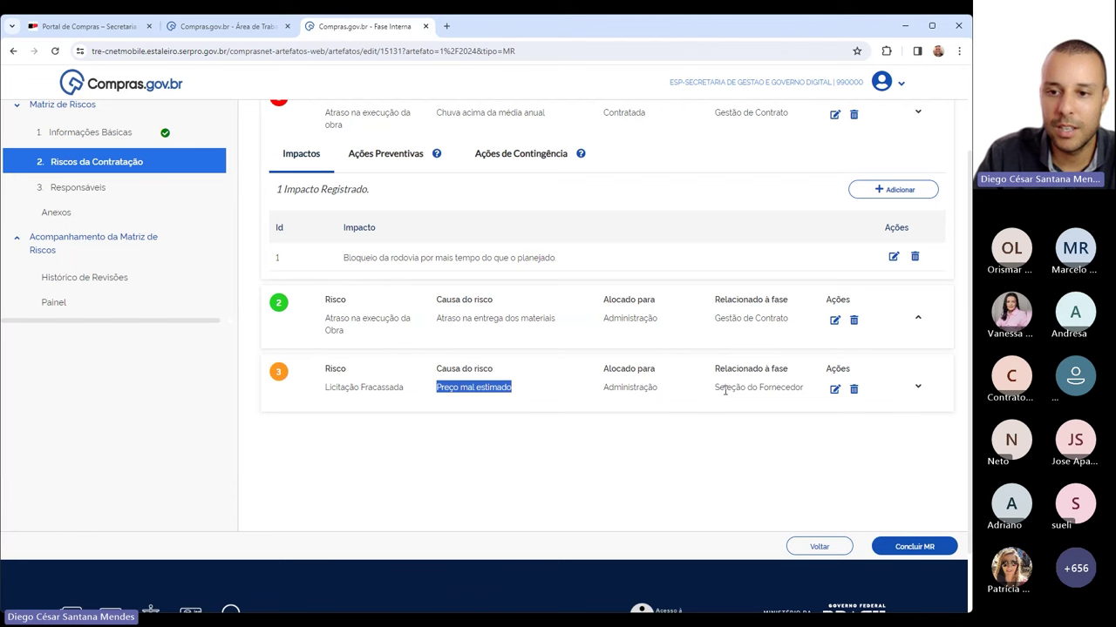
pyautogui.moveTo(714, 389); pyautogui.dragTo(803, 389)
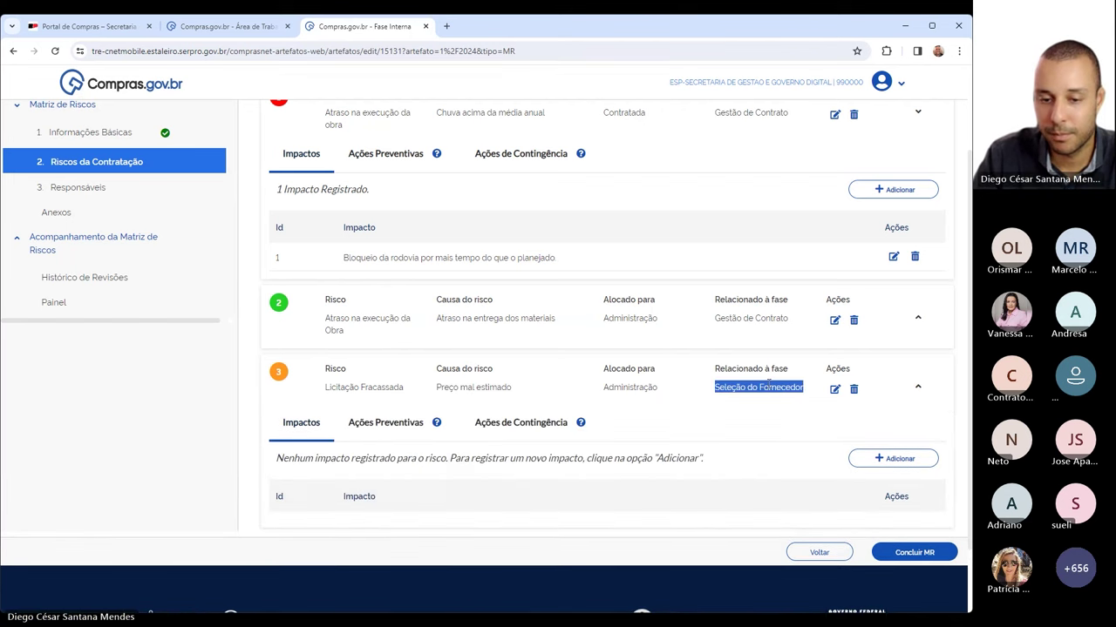
pyautogui.click(747, 374)
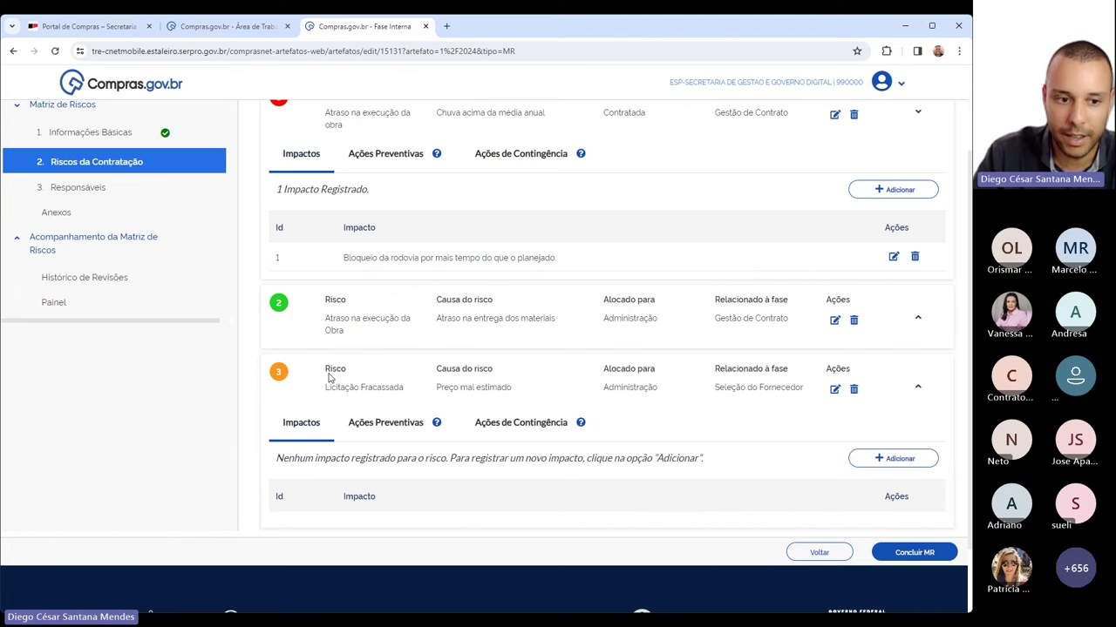
pyautogui.moveTo(324, 387); pyautogui.dragTo(403, 392)
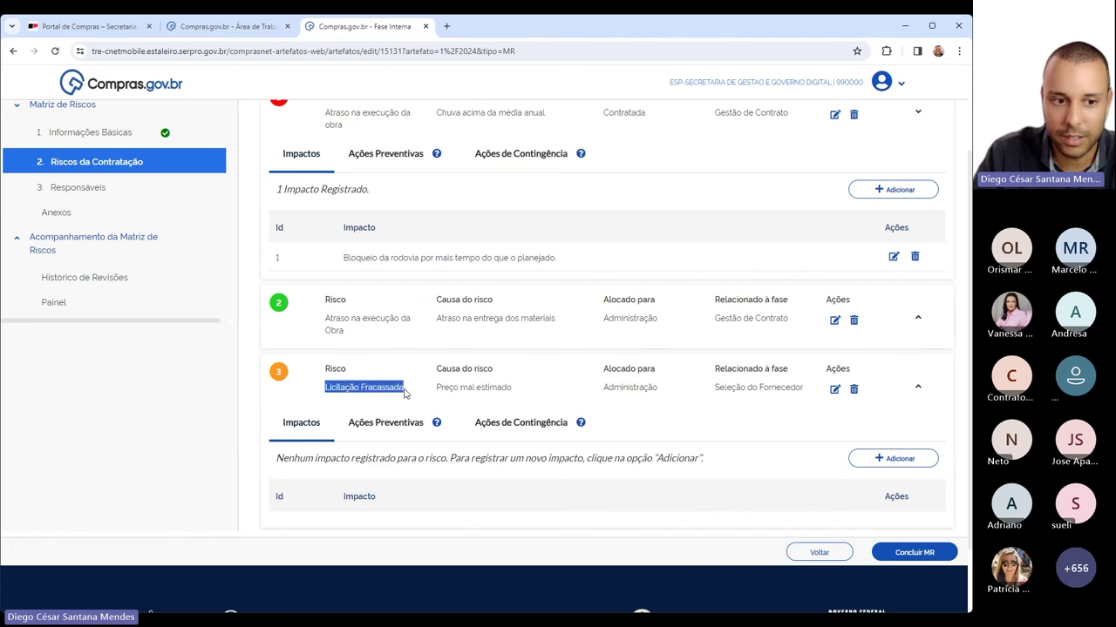
pyautogui.click(349, 358)
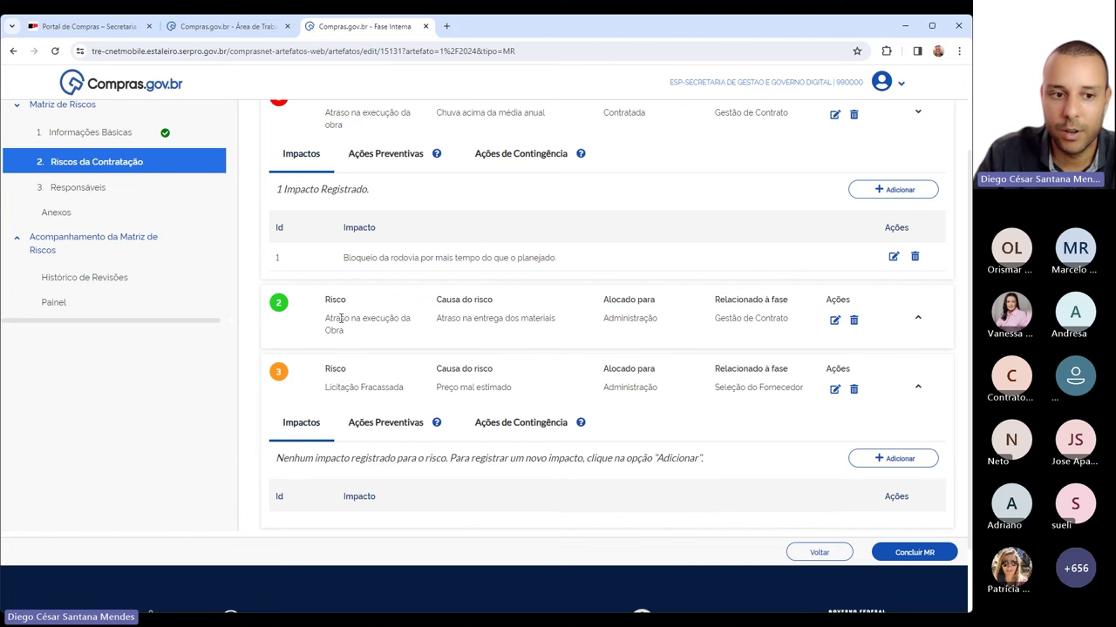
pyautogui.moveTo(327, 303); pyautogui.dragTo(347, 339)
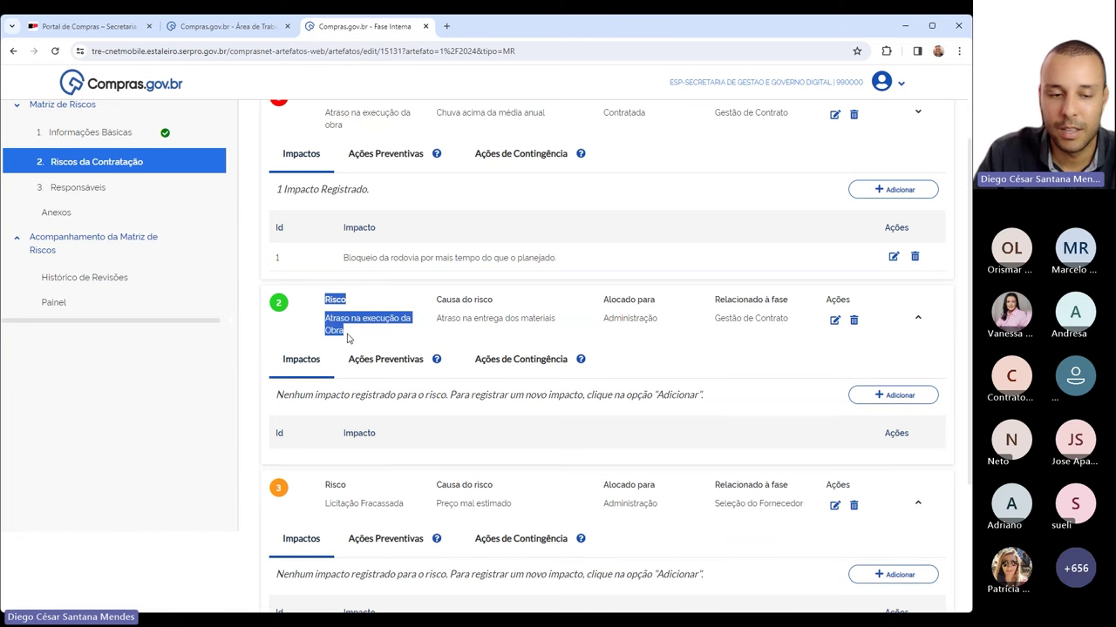
pyautogui.click(337, 317)
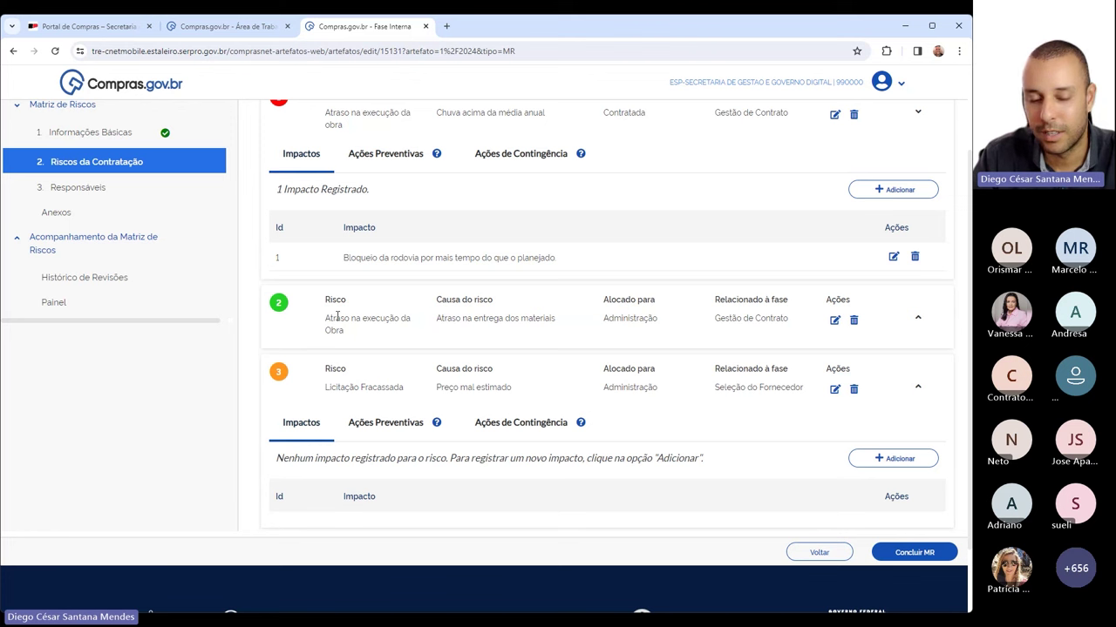
# - Examine how the failed-bidding risk's cause relates to its description and assigned phase, leaving its details collapsed
pyautogui.moveTo(437, 386); pyautogui.dragTo(511, 387)
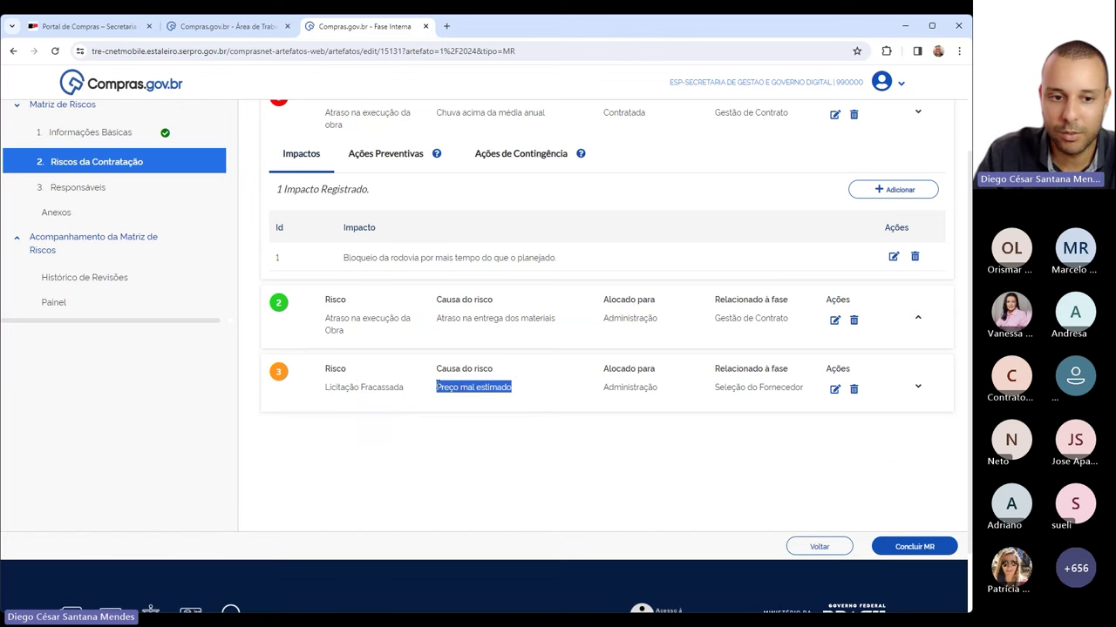
pyautogui.moveTo(437, 370); pyautogui.dragTo(476, 373)
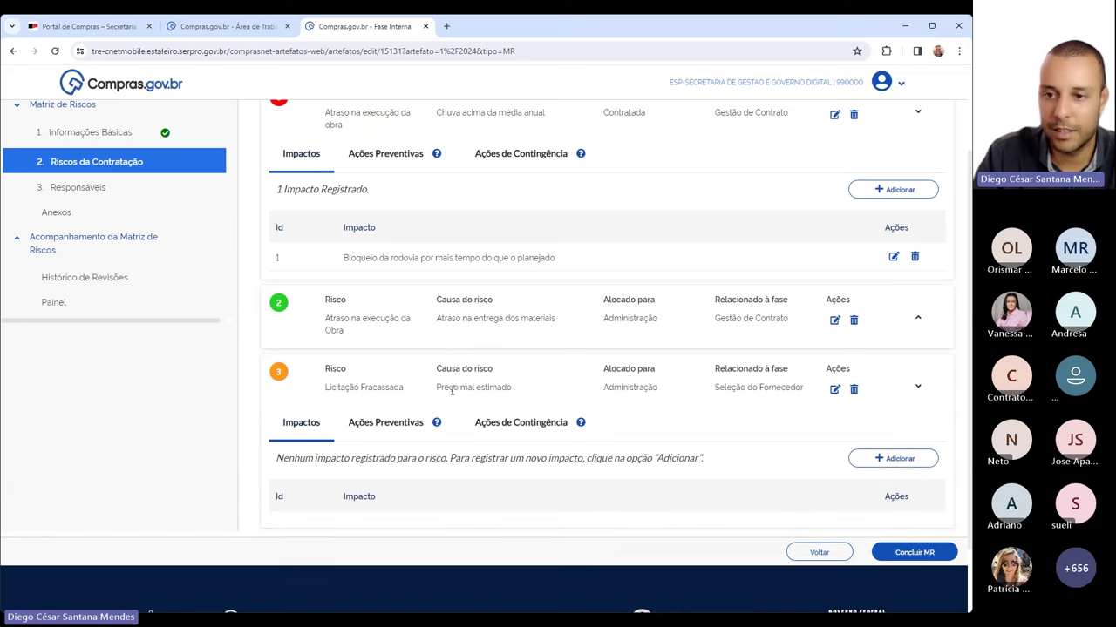
pyautogui.click(450, 390)
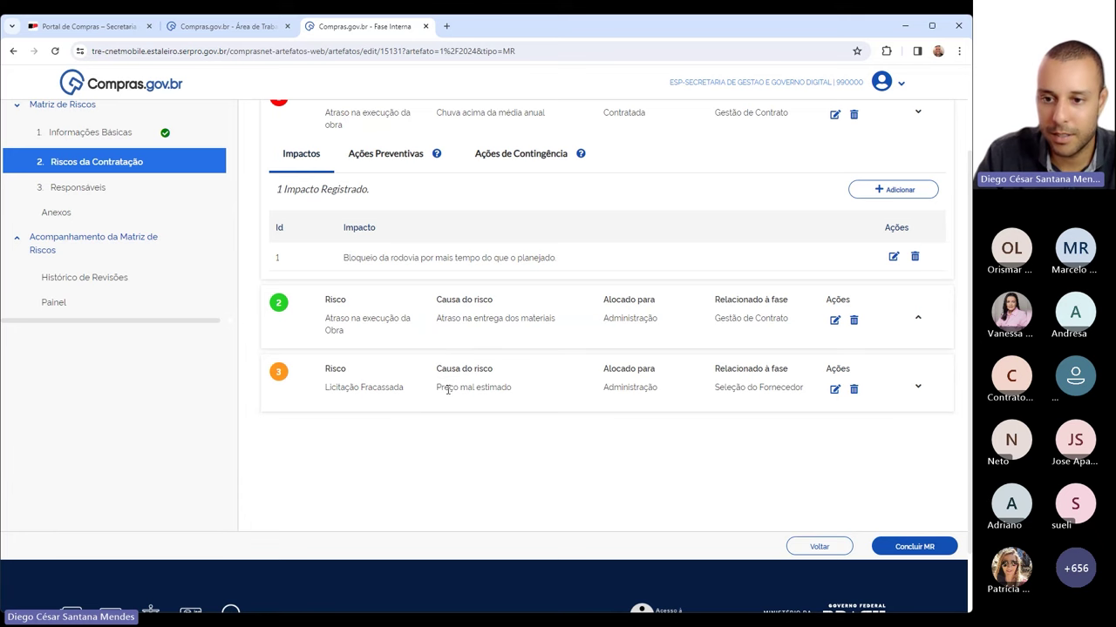
pyautogui.doubleClick(348, 371)
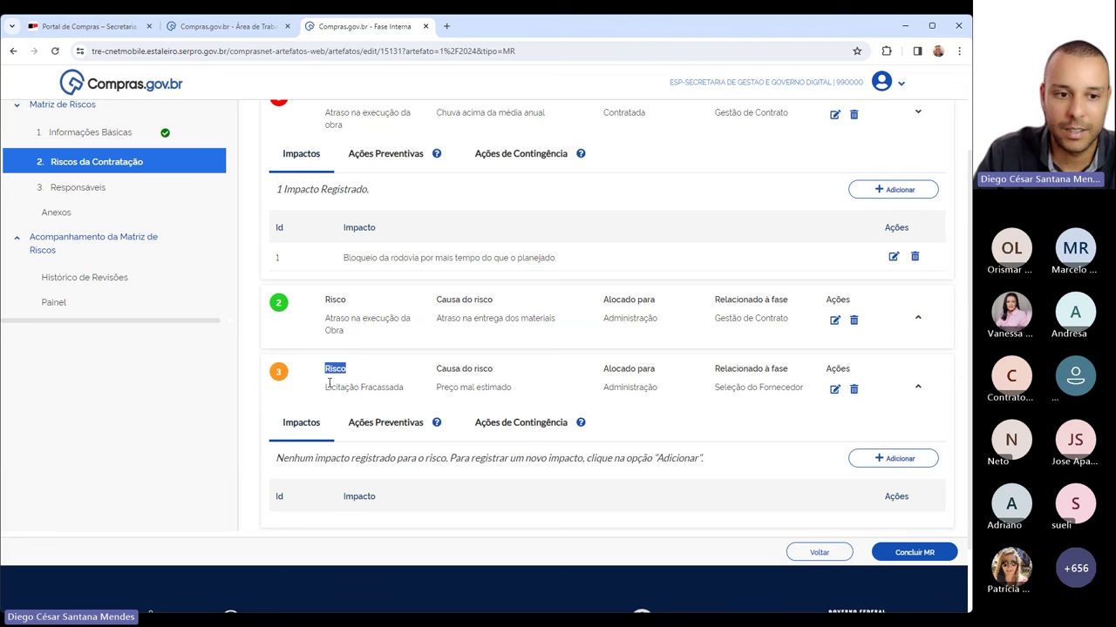
pyautogui.moveTo(325, 387); pyautogui.dragTo(406, 387)
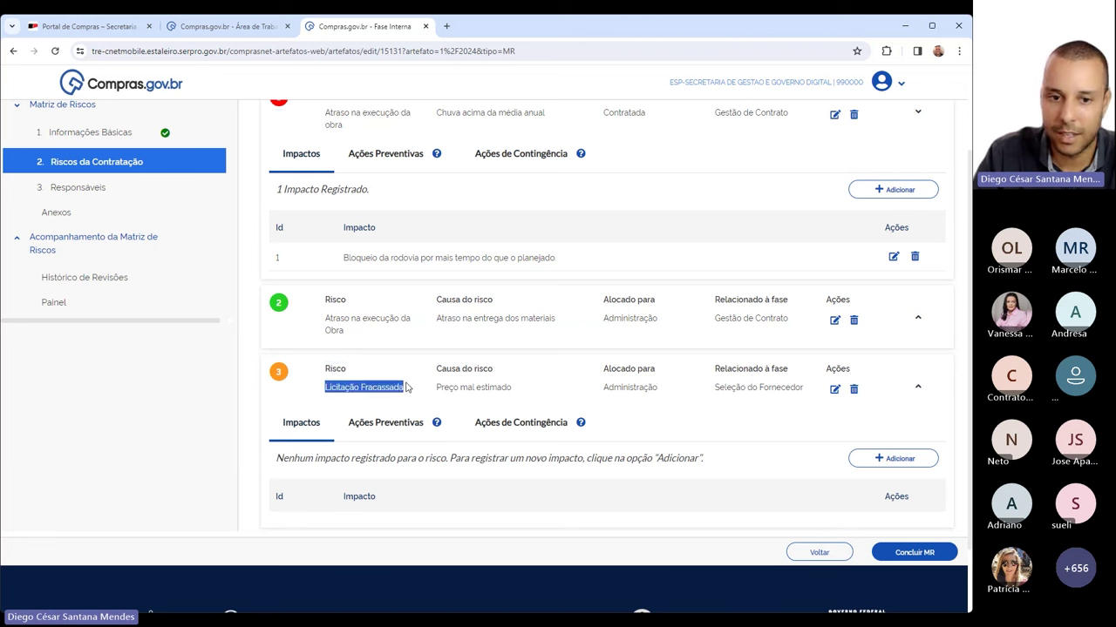
pyautogui.click(406, 387)
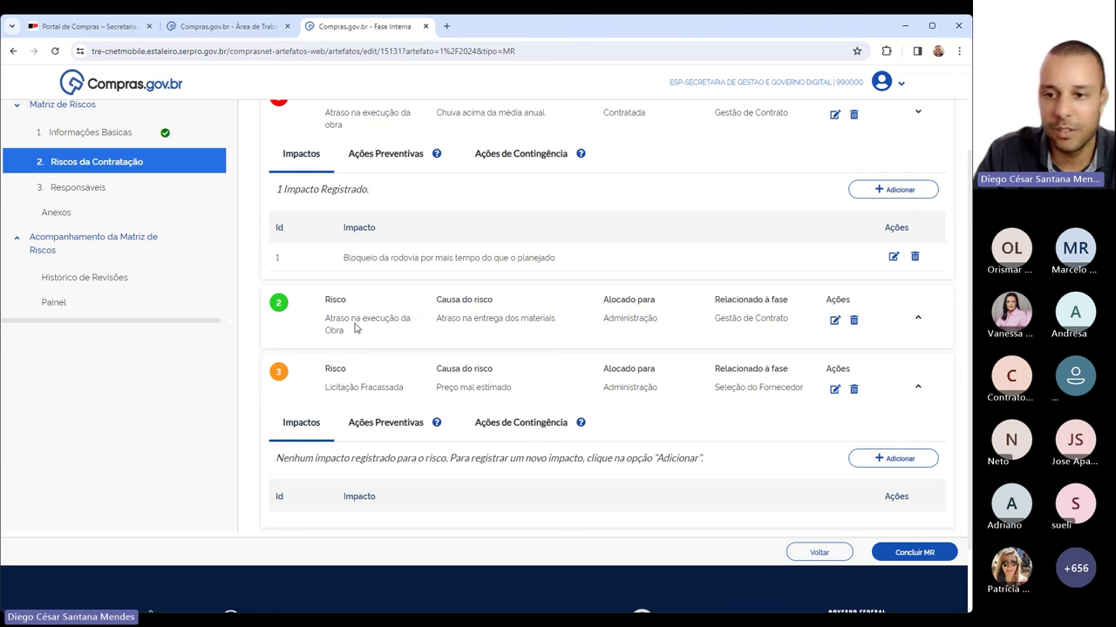
pyautogui.click(918, 387)
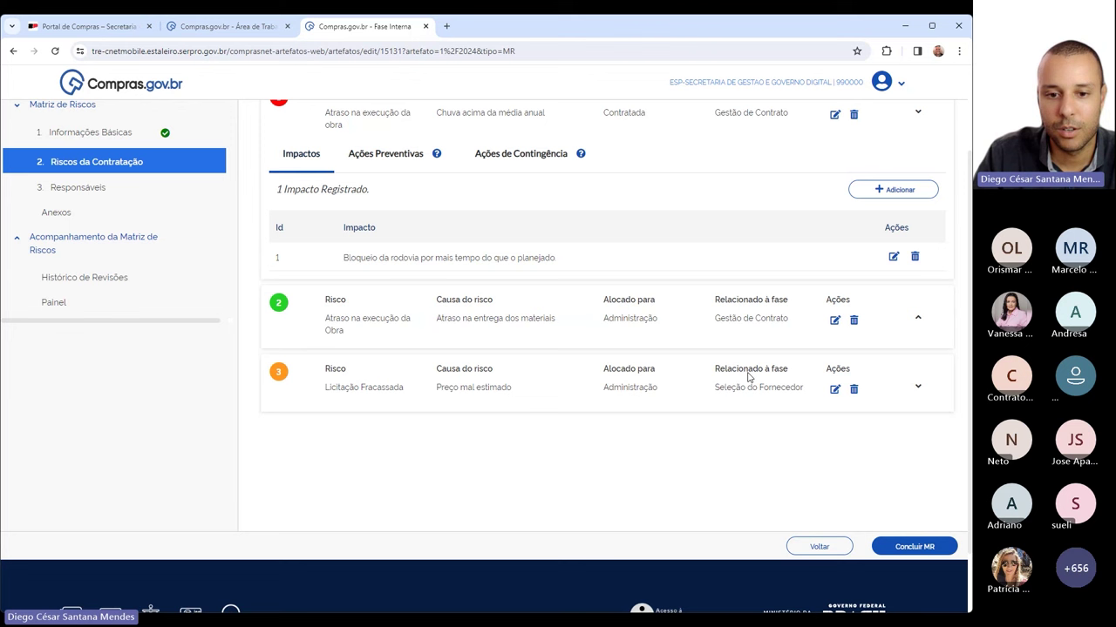
pyautogui.moveTo(441, 373)
pyautogui.mouseDown()
pyautogui.moveTo(505, 386)
pyautogui.moveTo(450, 388)
pyautogui.mouseUp()
pyautogui.tripleClick(451, 388)
pyautogui.click(453, 374)
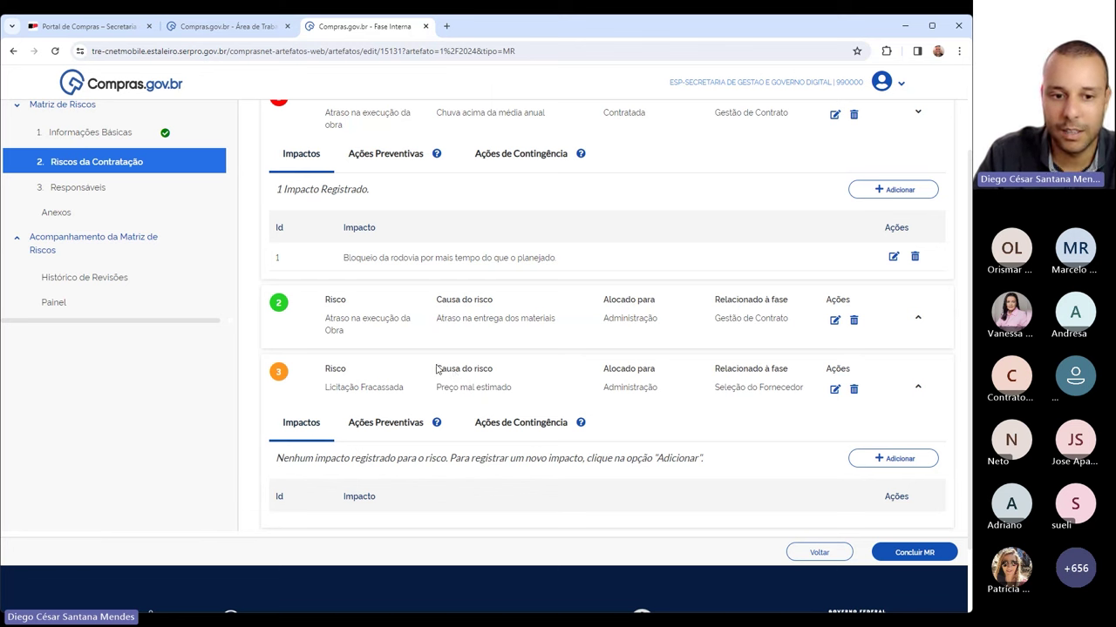
pyautogui.moveTo(437, 369); pyautogui.dragTo(511, 388)
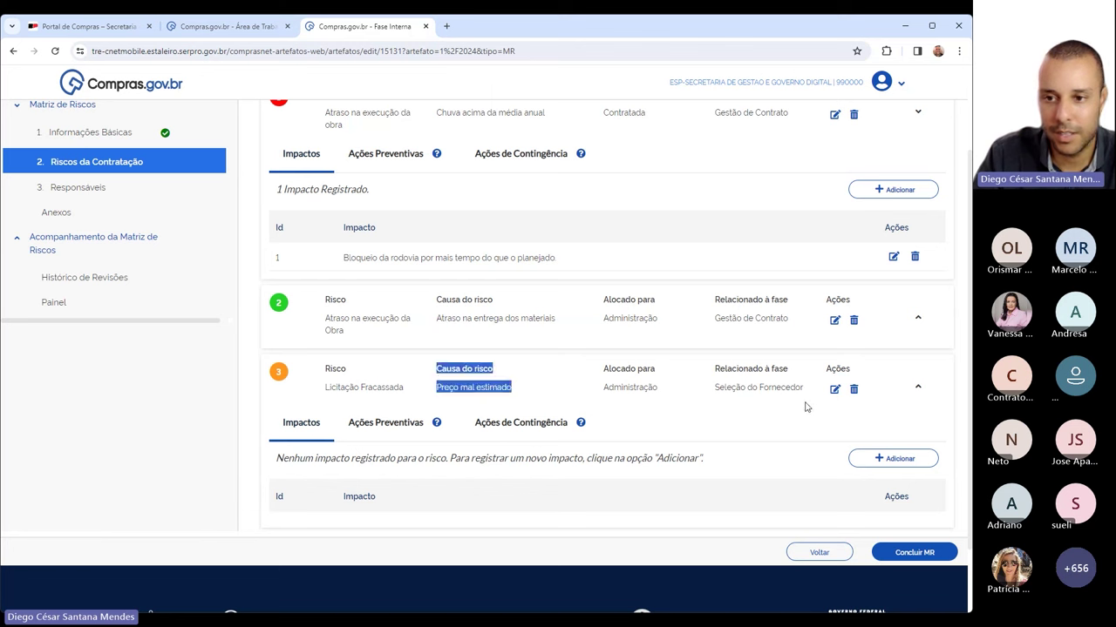
pyautogui.click(475, 387)
pyautogui.click(718, 389)
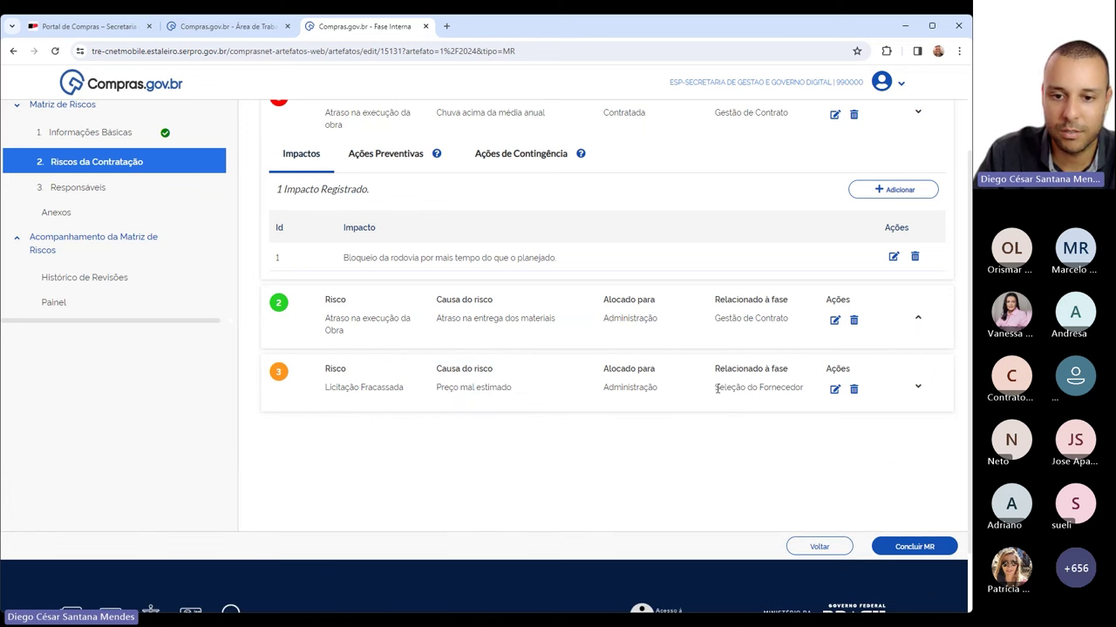
pyautogui.moveTo(715, 389); pyautogui.dragTo(806, 397)
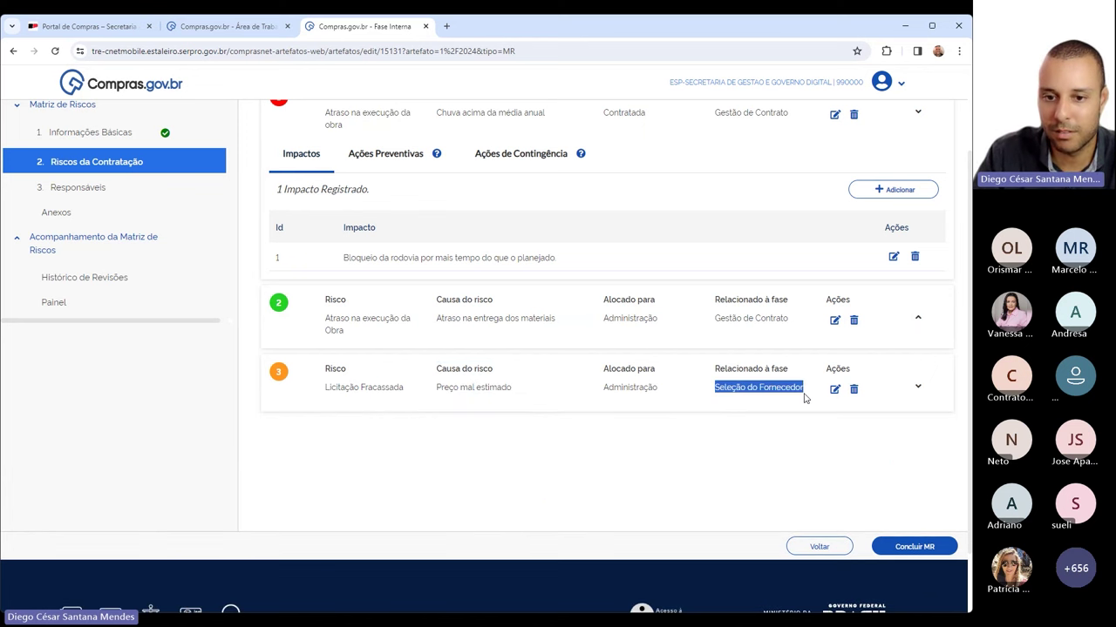
pyautogui.click(784, 389)
pyautogui.click(771, 387)
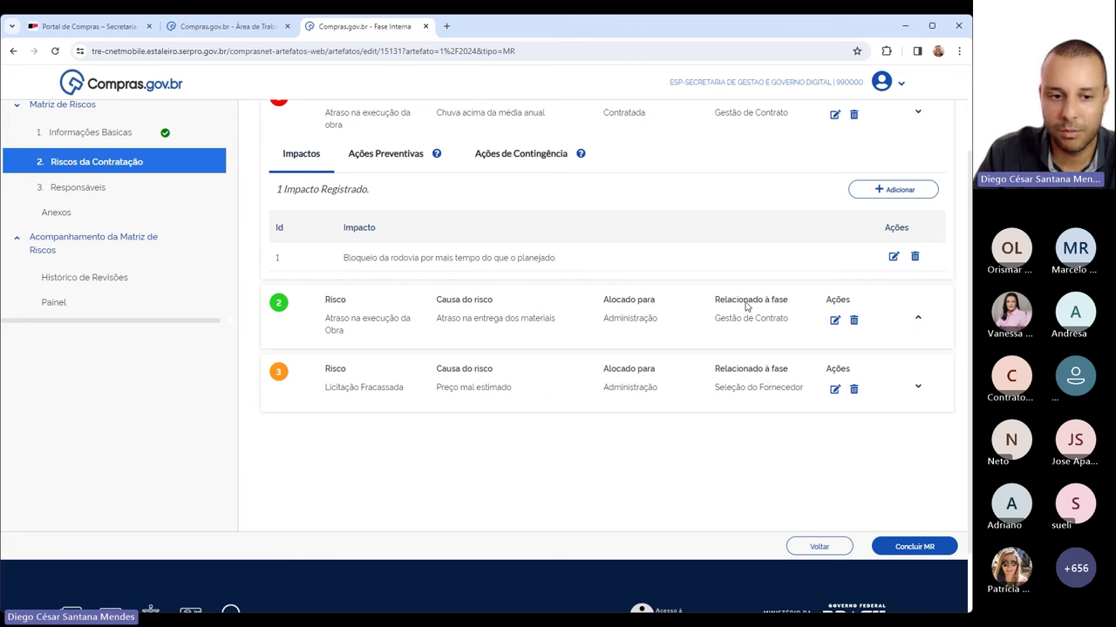
pyautogui.scroll(2, 755, 383)
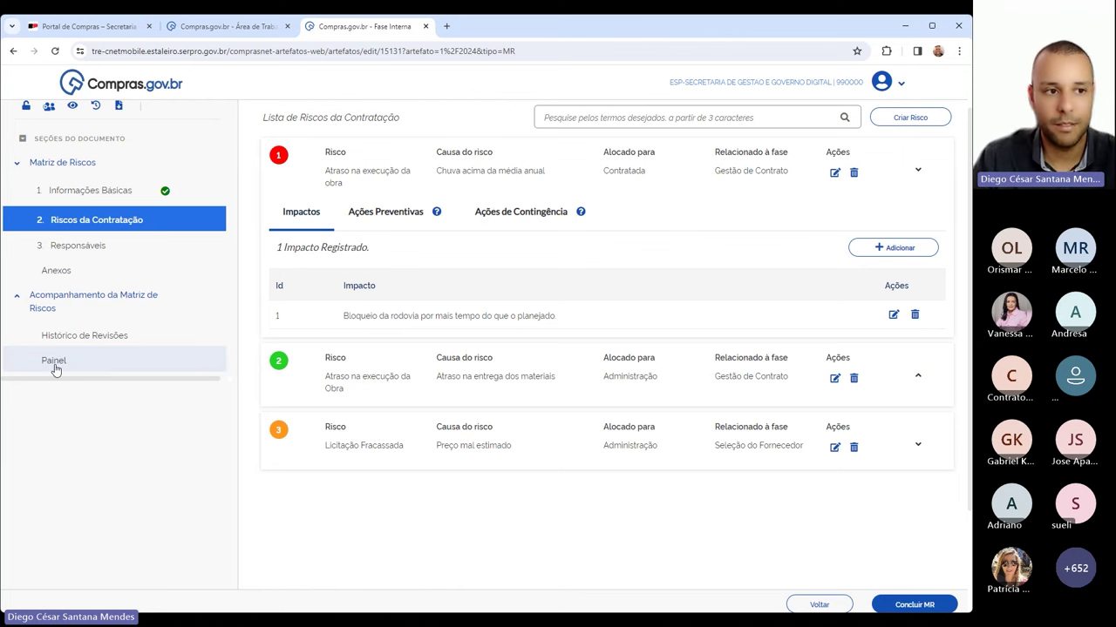
pyautogui.scroll(2, 54, 369)
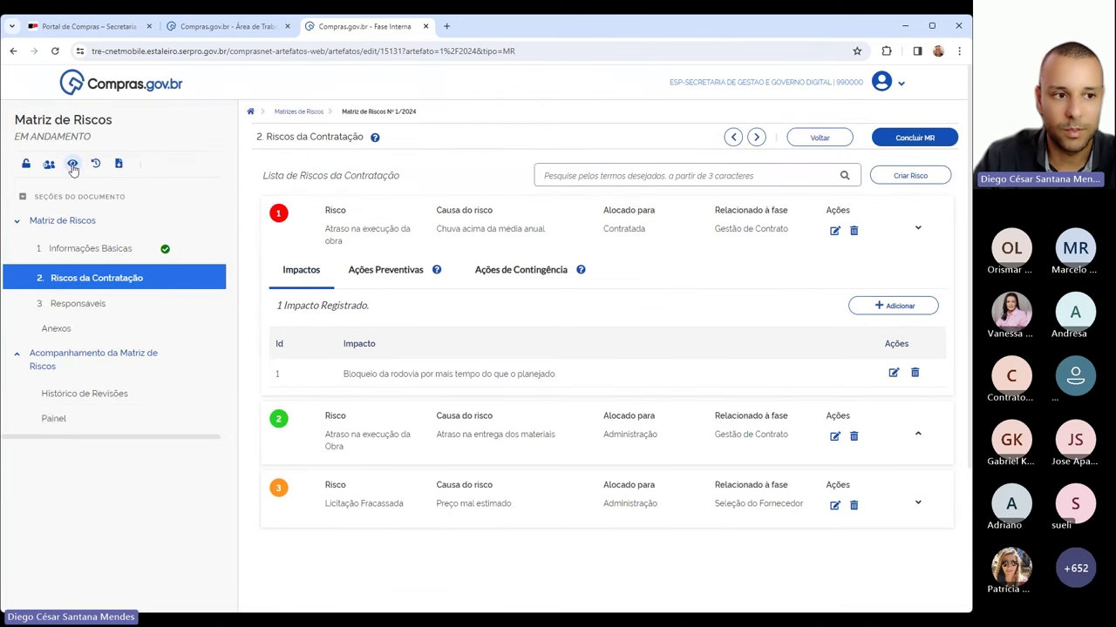
# - Preview the risk matrix document and read through its sections, from Informações Básicas to Responsáveis / Assinantes
pyautogui.click(72, 165)
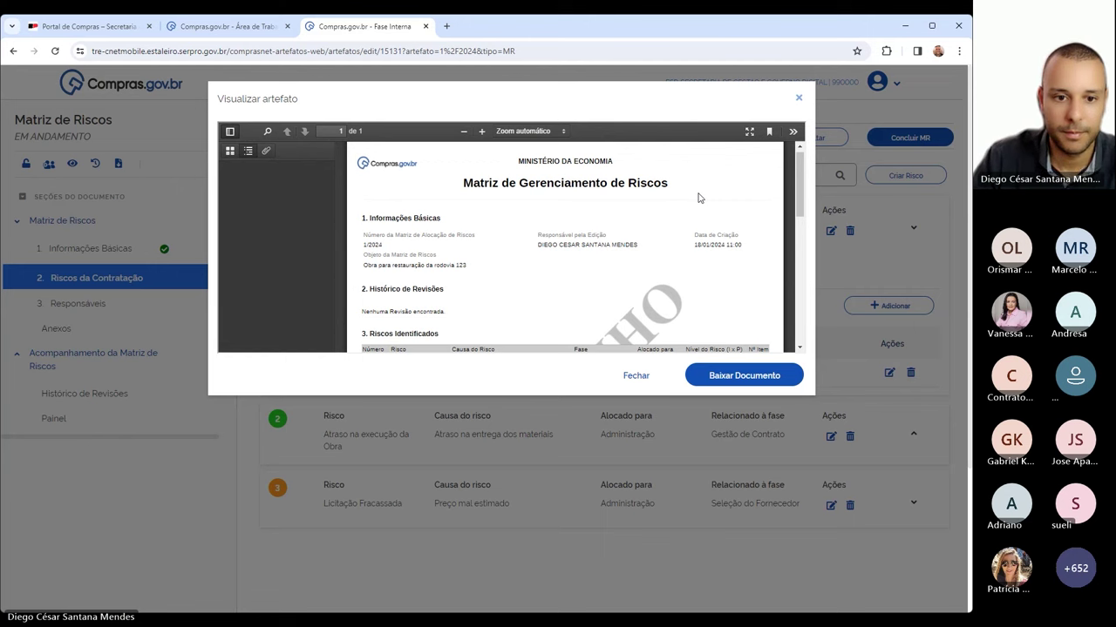
pyautogui.scroll(-4, 697, 198)
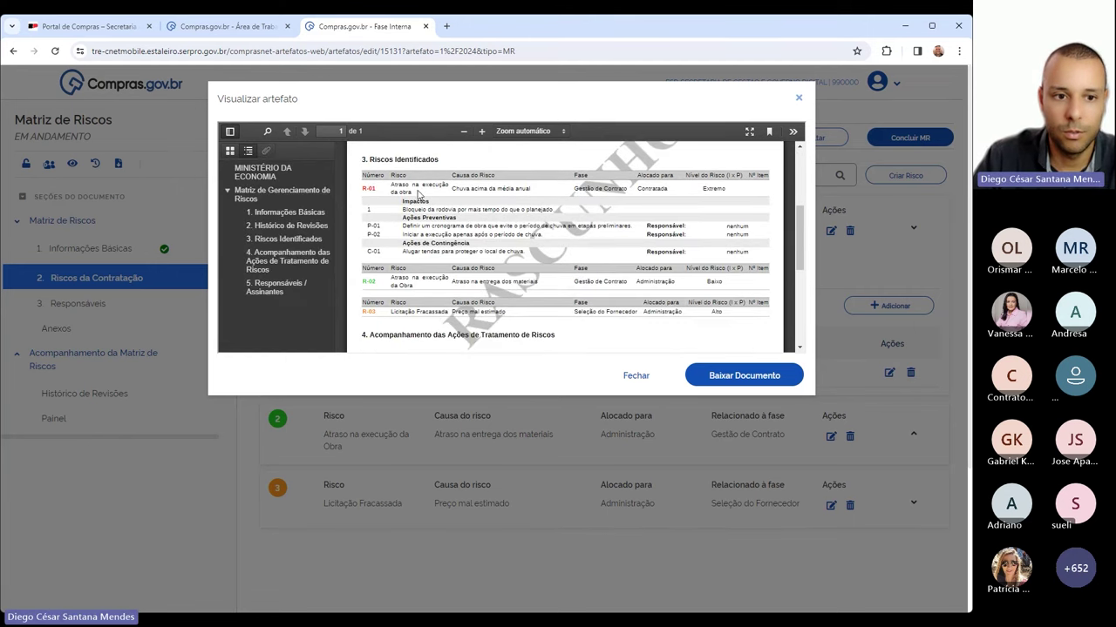
pyautogui.scroll(-1, 418, 193)
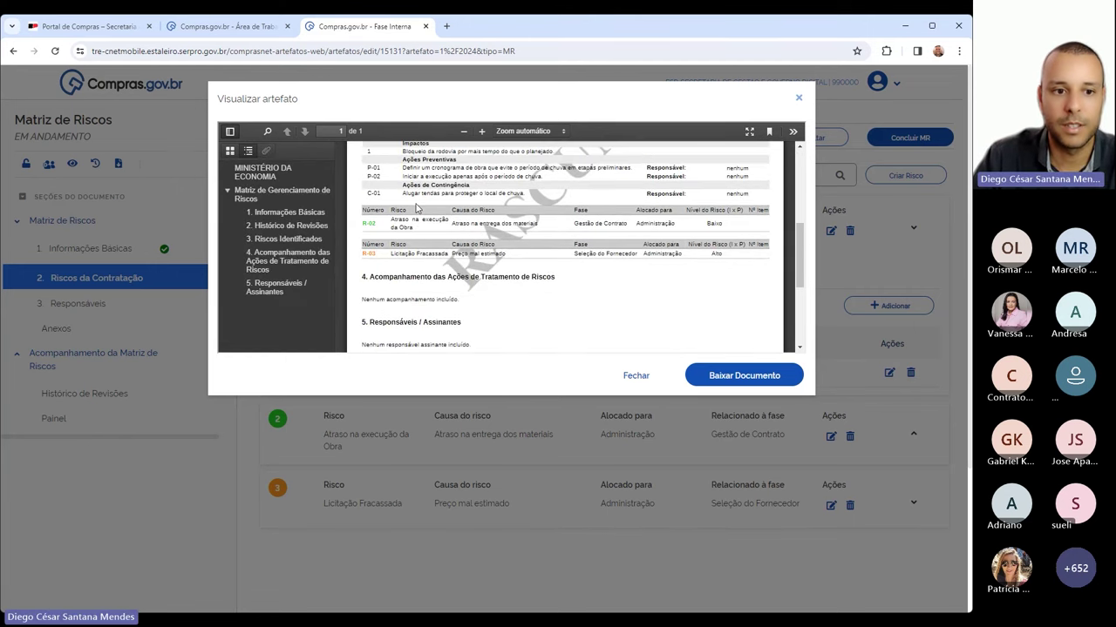
pyautogui.moveTo(435, 219); pyautogui.dragTo(480, 254)
pyautogui.scroll(-1, 473, 241)
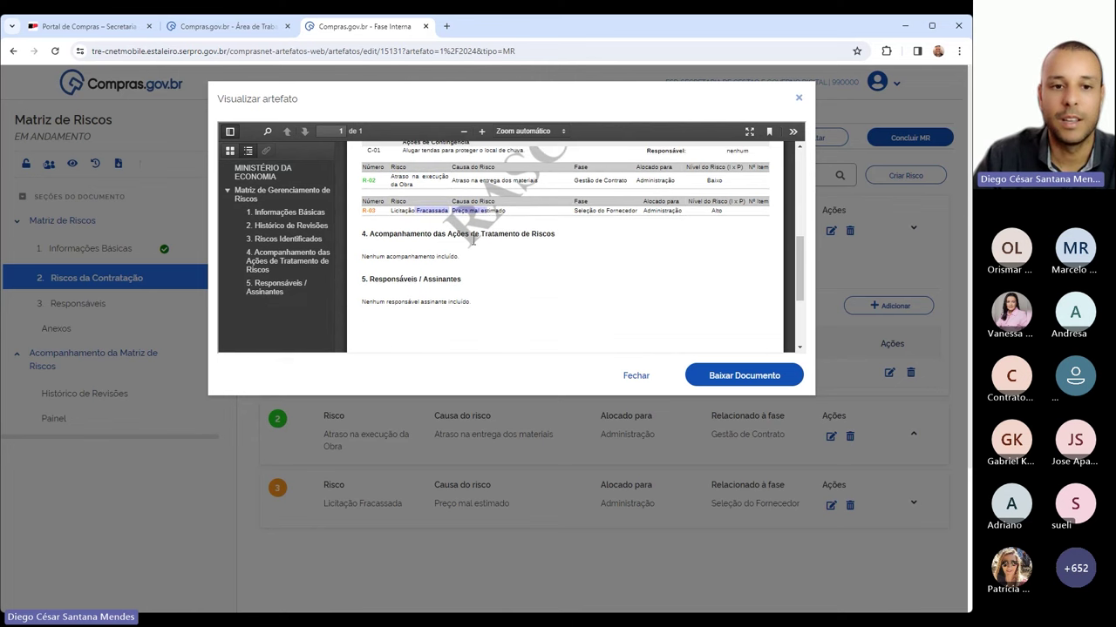
pyautogui.scroll(7, 473, 242)
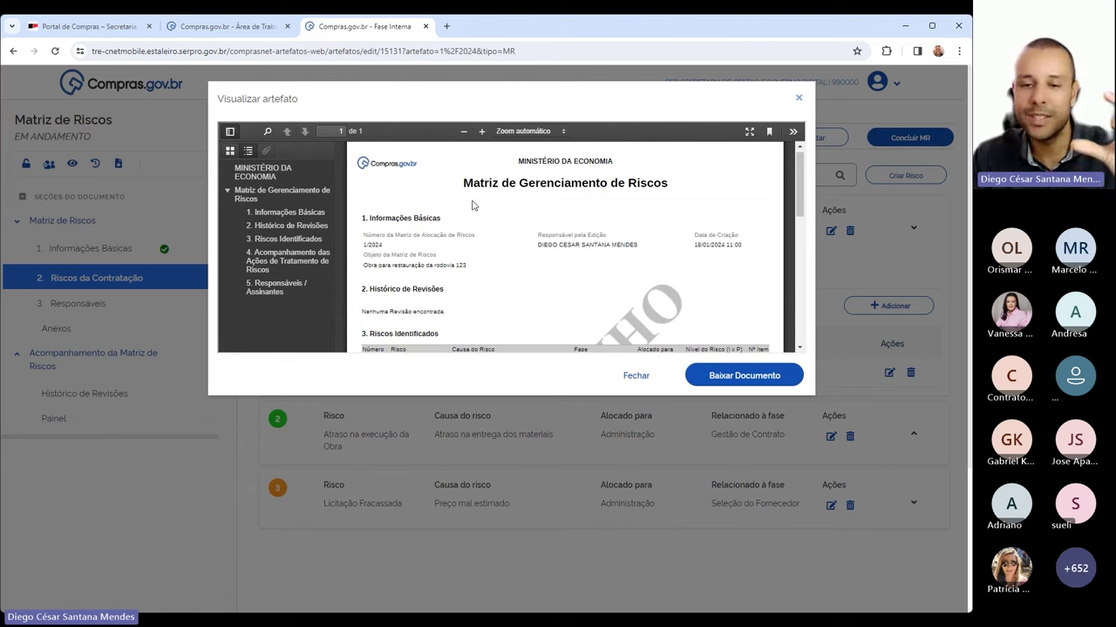
# - Examine risk R-01's cause, phase, allocation, level, impacts and actions in the document preview, and close the preview
pyautogui.scroll(-1, 485, 222)
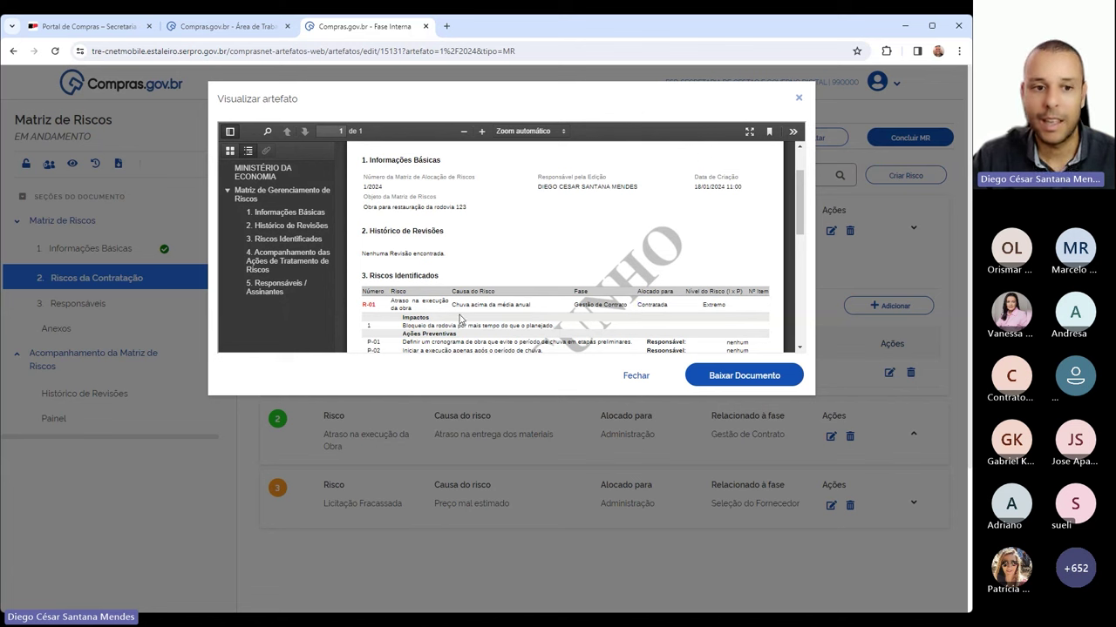
pyautogui.moveTo(391, 305); pyautogui.dragTo(634, 349)
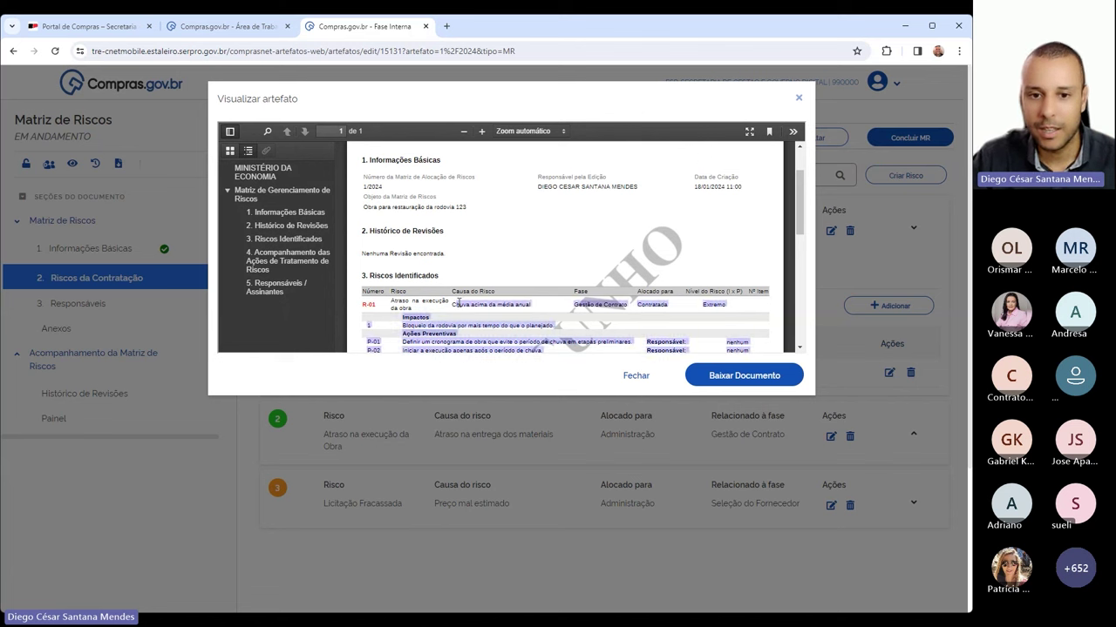
pyautogui.click(690, 235)
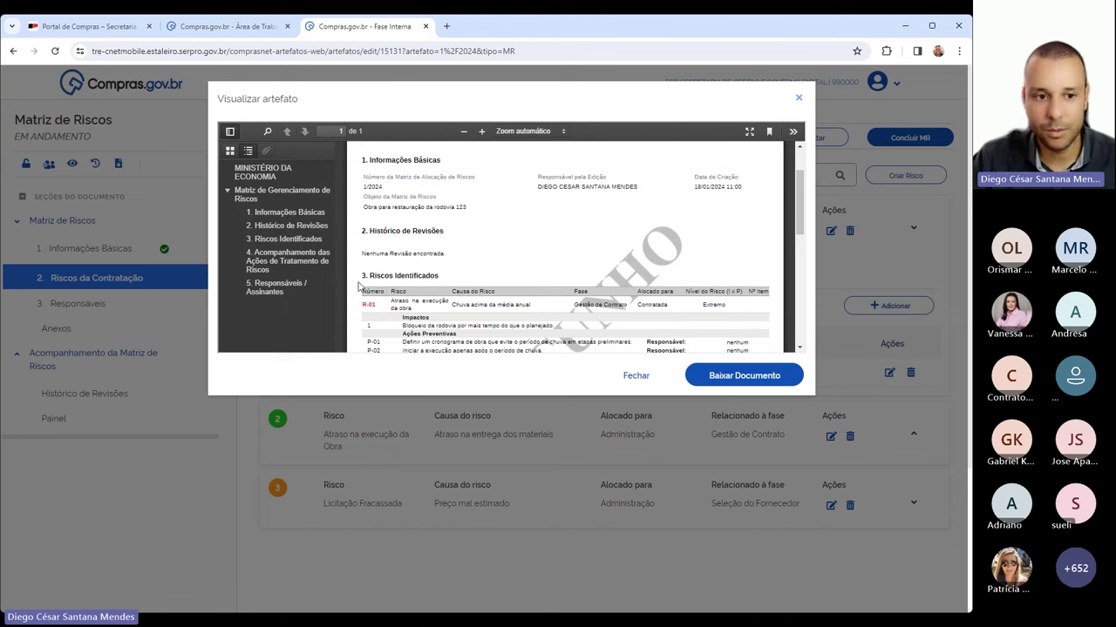
pyautogui.scroll(-1, 358, 287)
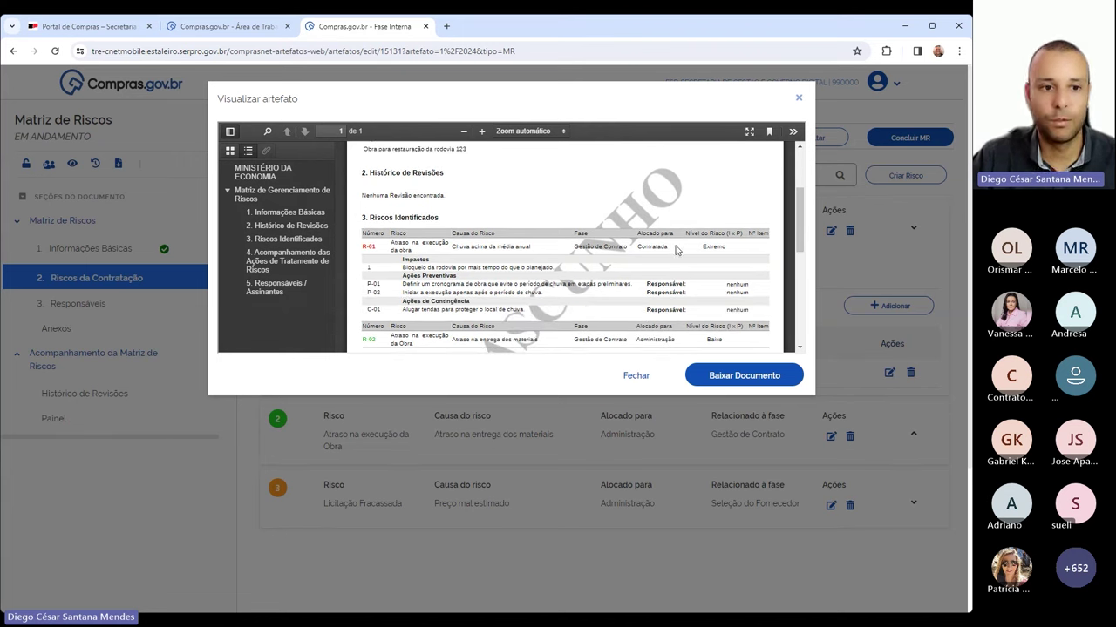
pyautogui.moveTo(362, 233); pyautogui.dragTo(398, 242)
pyautogui.click(399, 243)
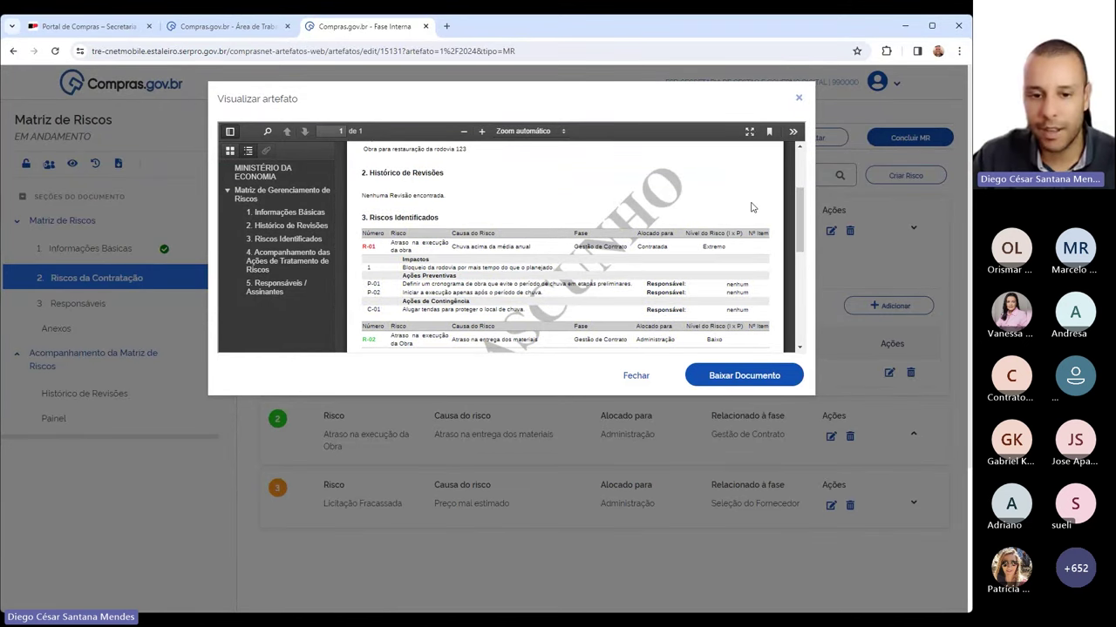
pyautogui.click(650, 381)
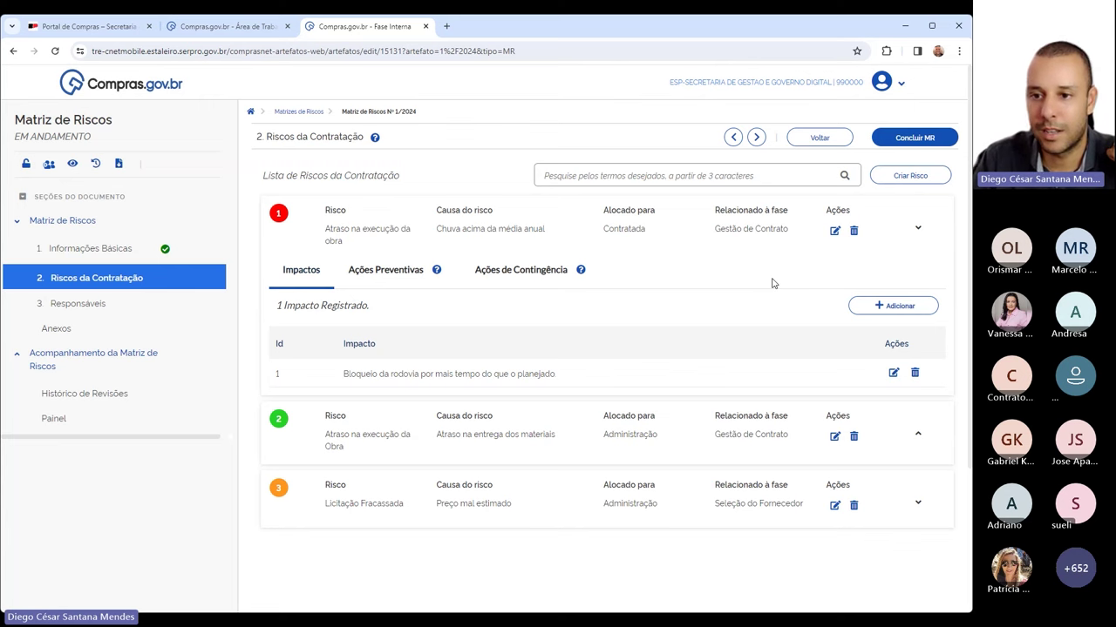
# - Compare the first risk's preventive and contingency actions, and reread the preventive action about the work schedule
pyautogui.click(400, 276)
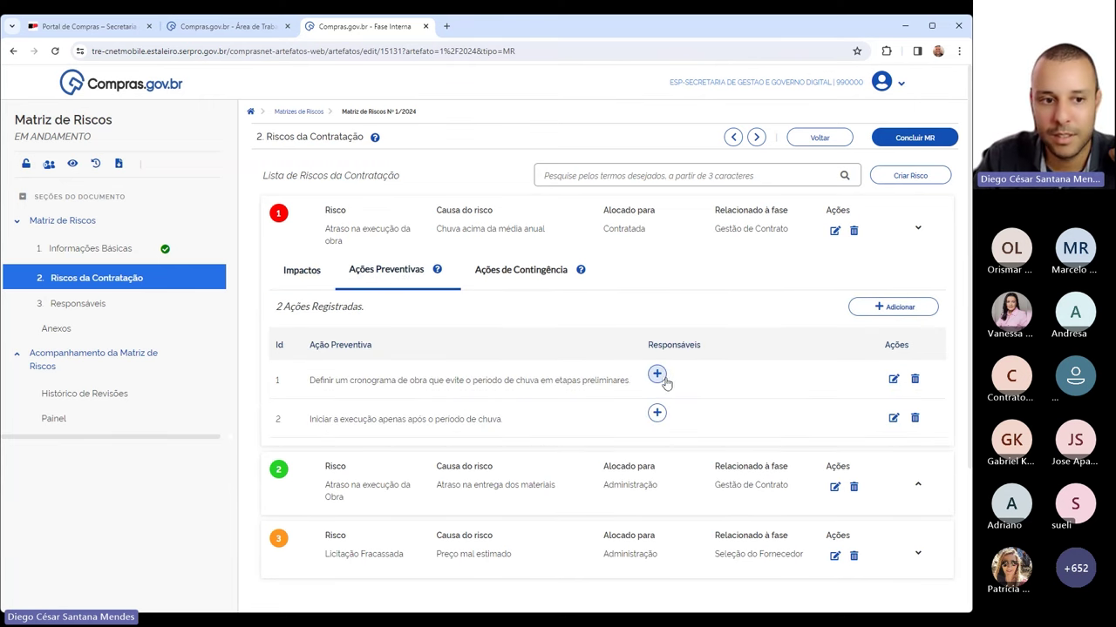
pyautogui.click(523, 275)
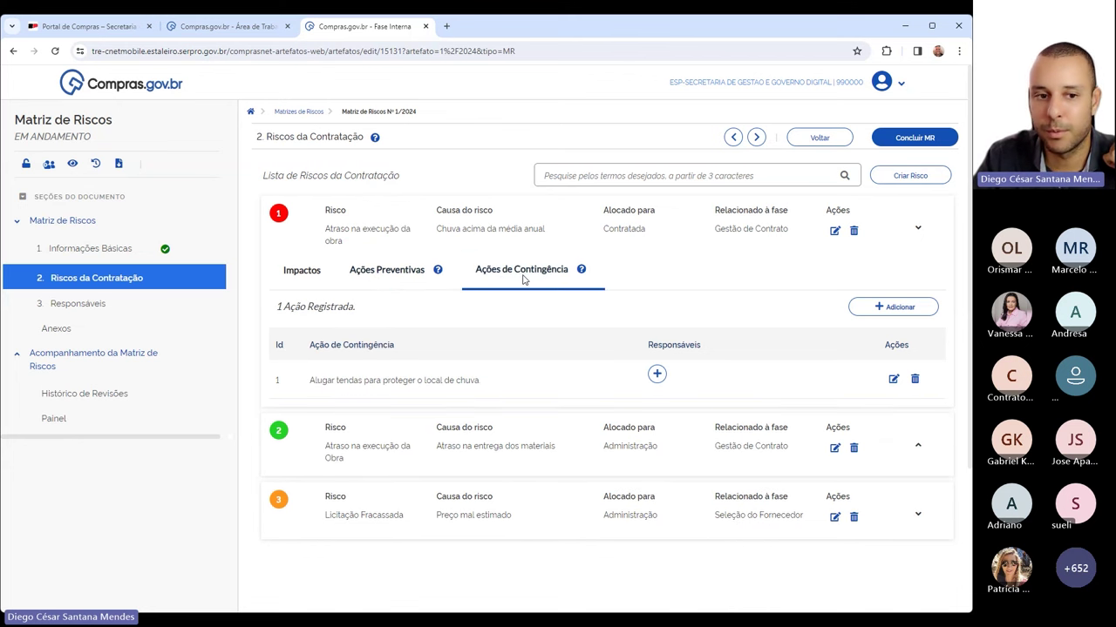
pyautogui.click(392, 269)
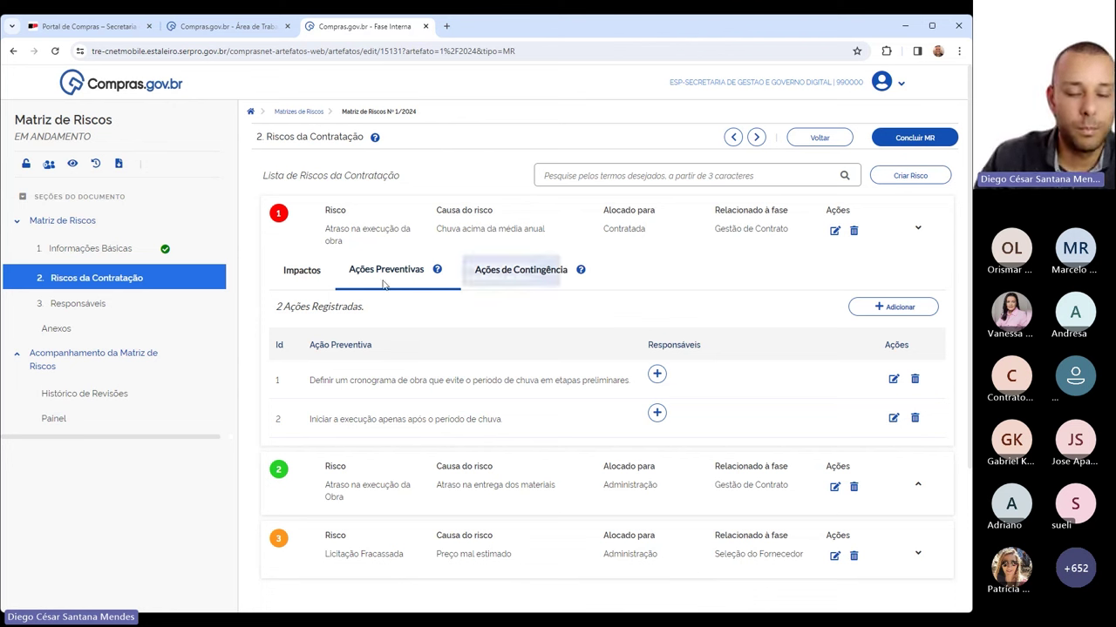
pyautogui.moveTo(307, 381); pyautogui.dragTo(618, 391)
pyautogui.click(617, 389)
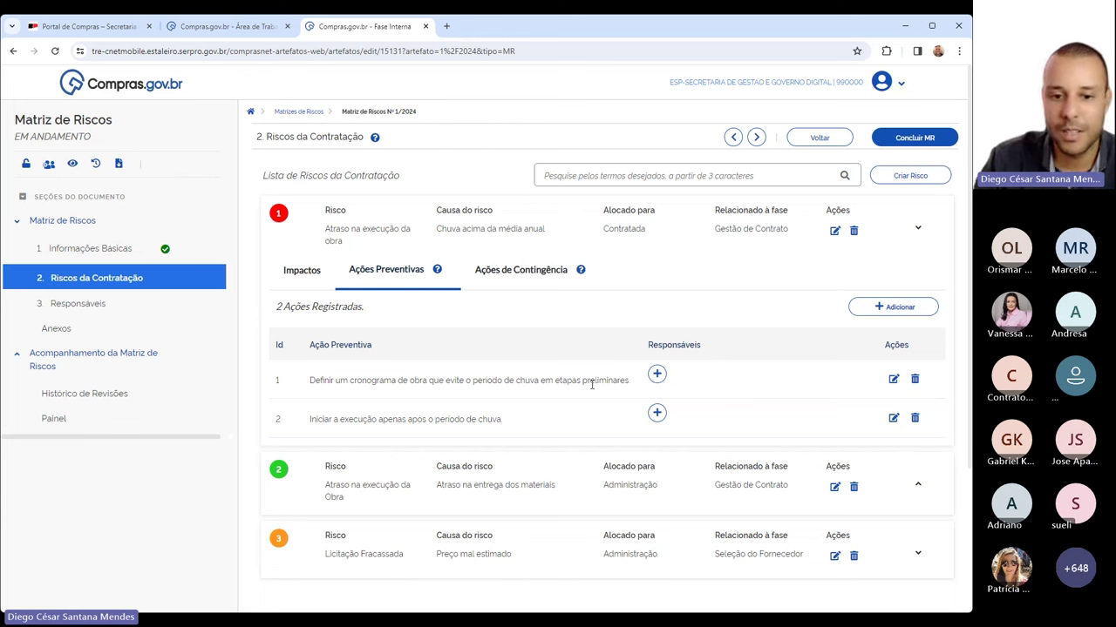
# - Add a responsible person to the first risk's preventive action on the work schedule by entering the person's CPF
pyautogui.click(657, 375)
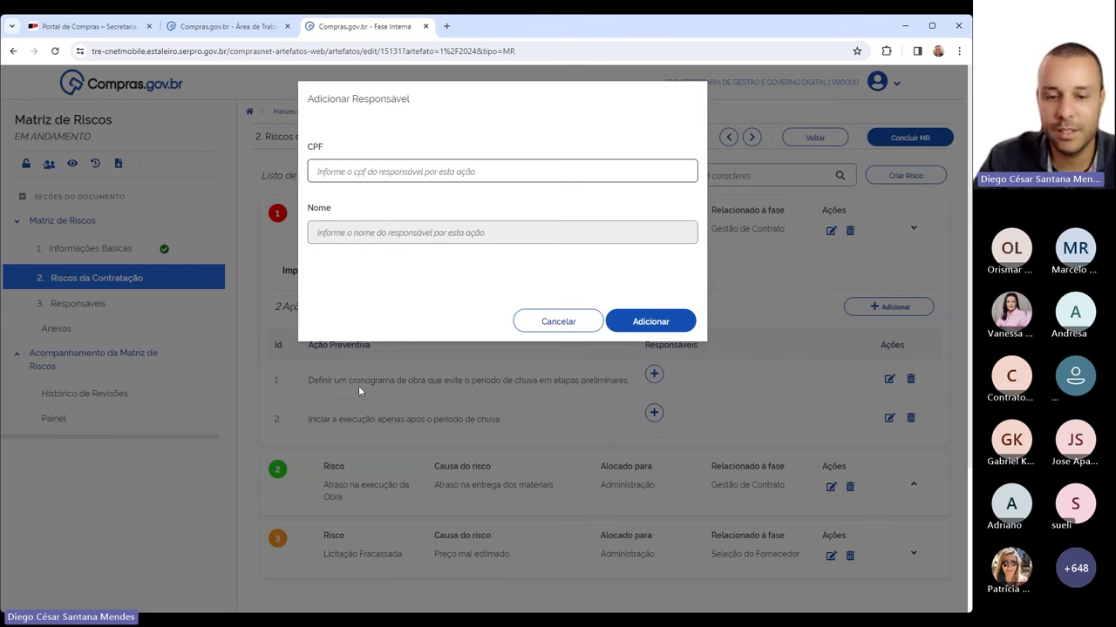
pyautogui.click(432, 175)
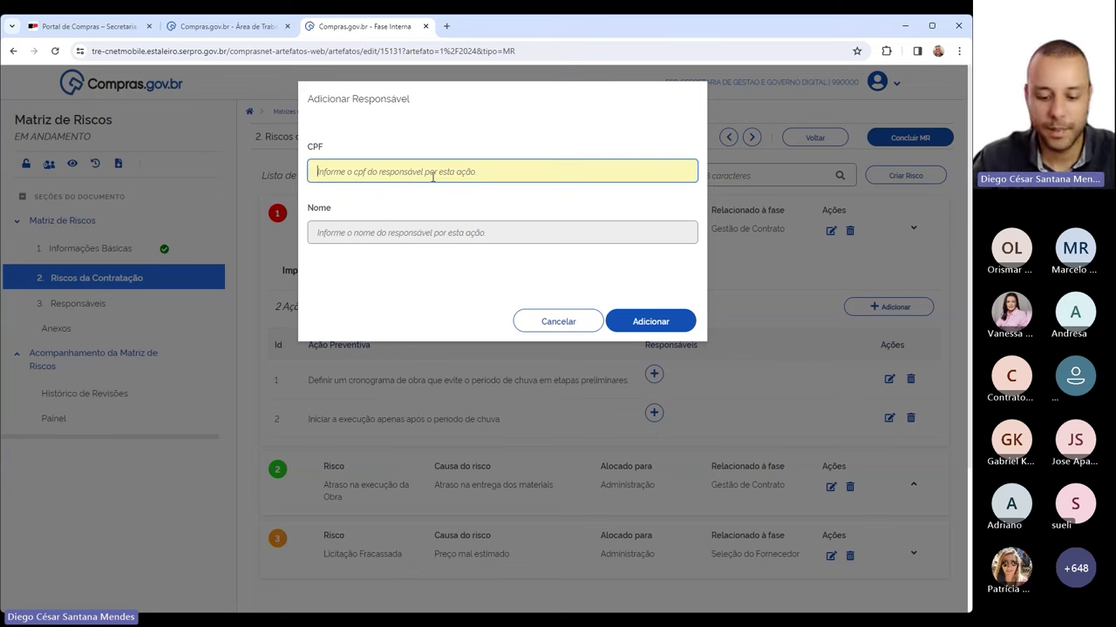
pyautogui.write('****')
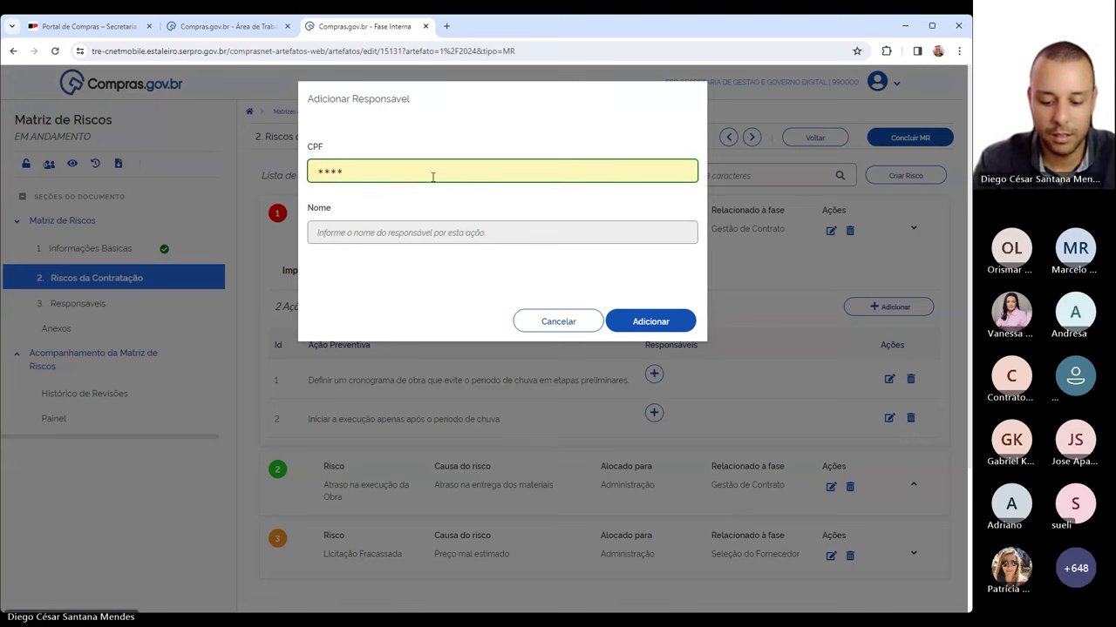
pyautogui.write('*******')
pyautogui.press('Tab')
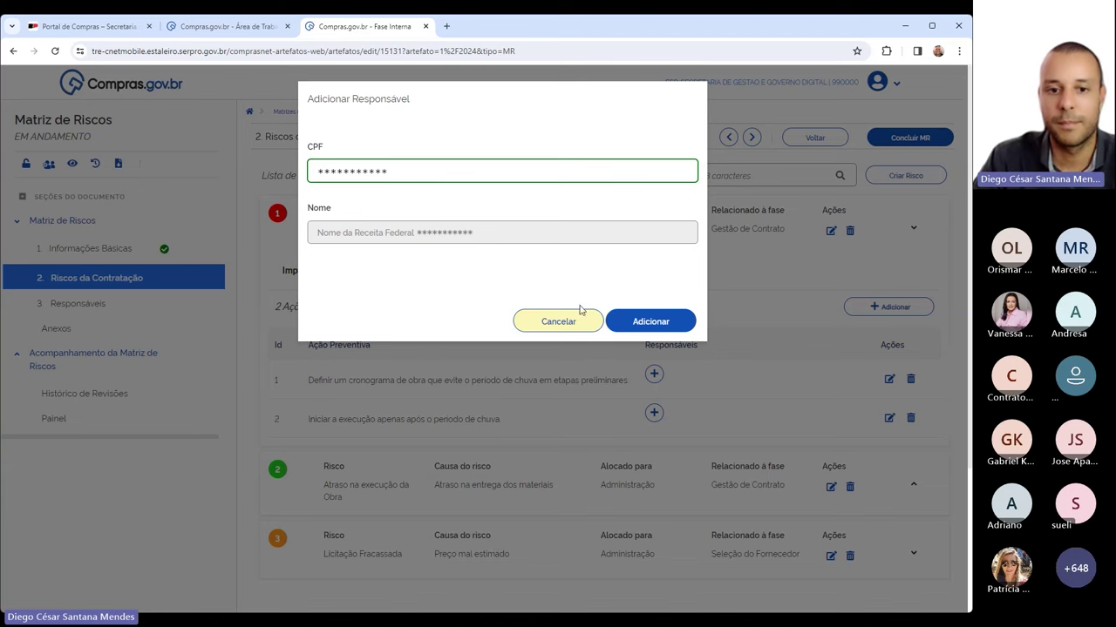
pyautogui.click(649, 322)
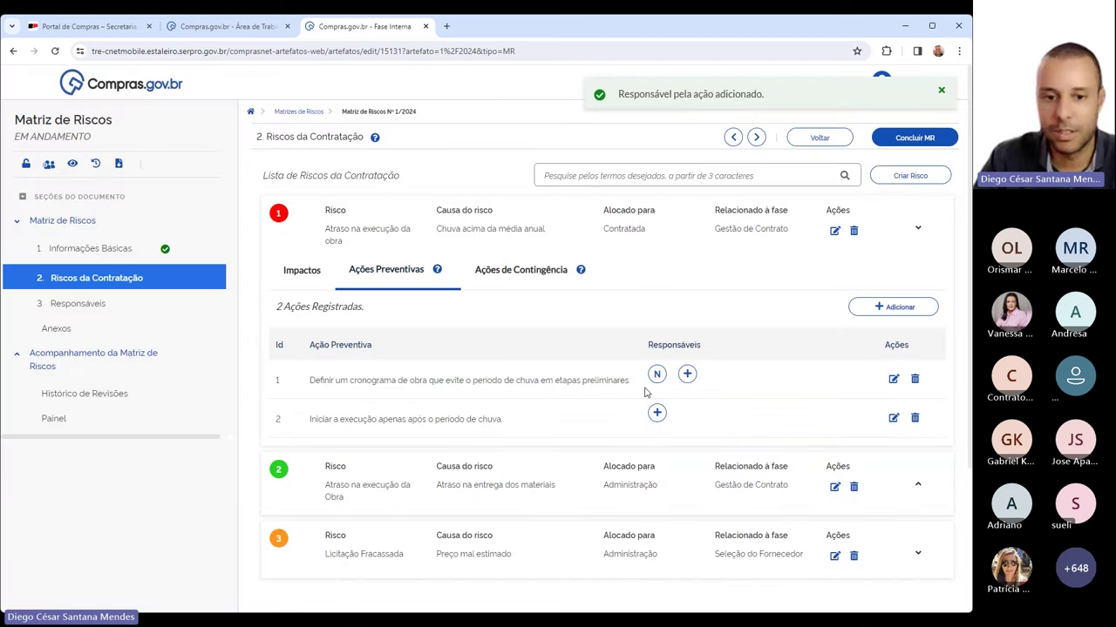
# - Assign a responsible person to the preventive action of starting execution only after the rainy period, entering the person's CPF
pyautogui.moveTo(657, 377)
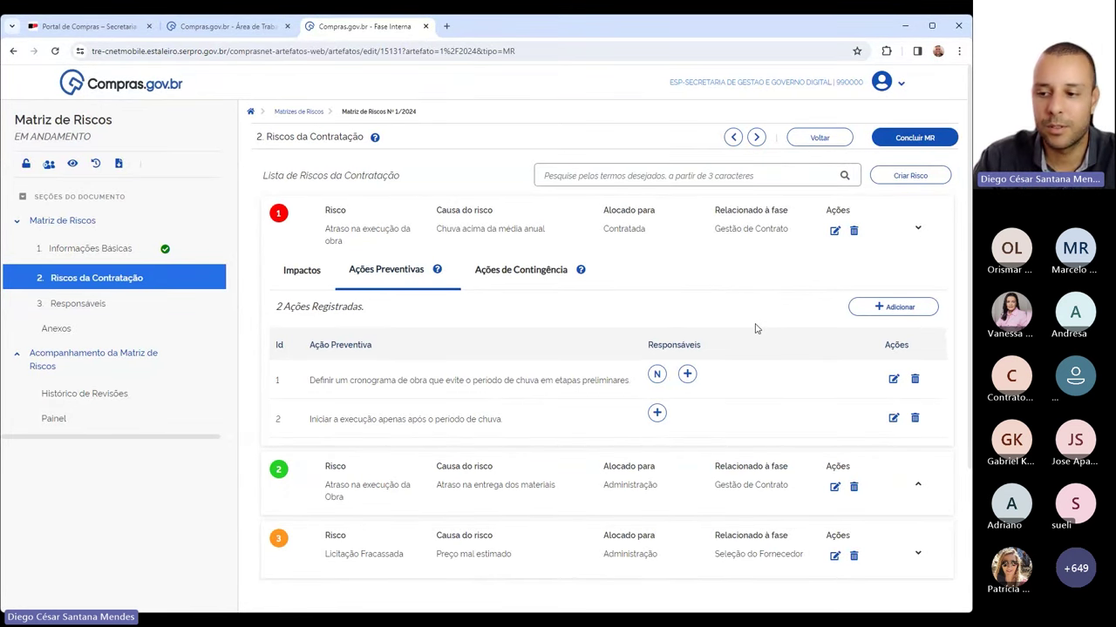
pyautogui.click(656, 413)
pyautogui.click(485, 172)
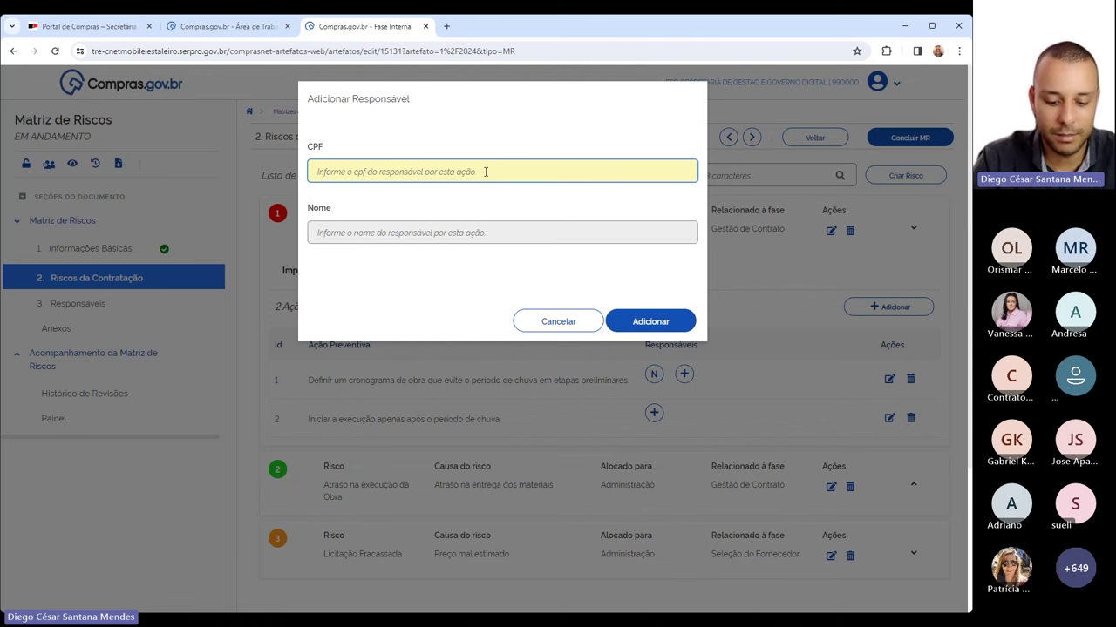
pyautogui.write('*******')
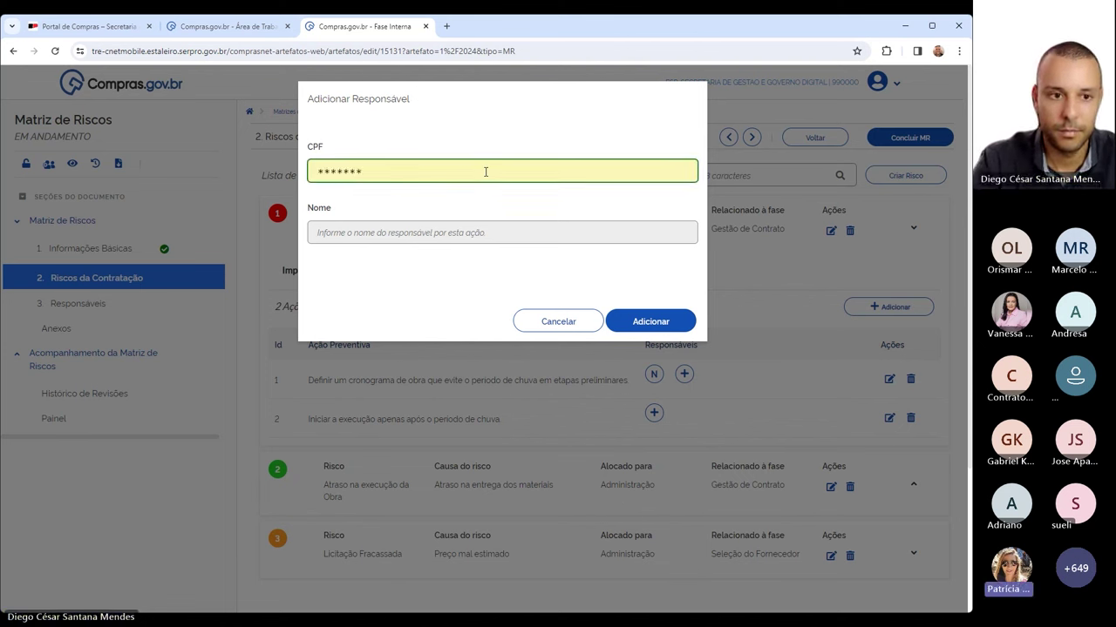
pyautogui.write('****')
pyautogui.click(654, 322)
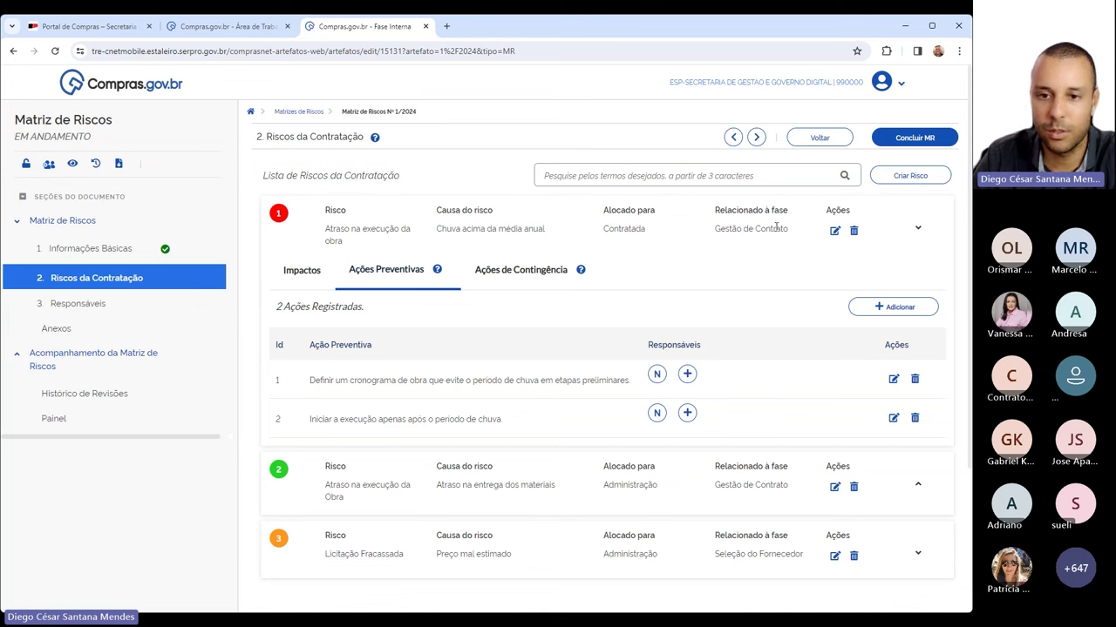
# - Change the first risk's cause to "Chuva durante a obra" and save the risk
pyautogui.click(834, 231)
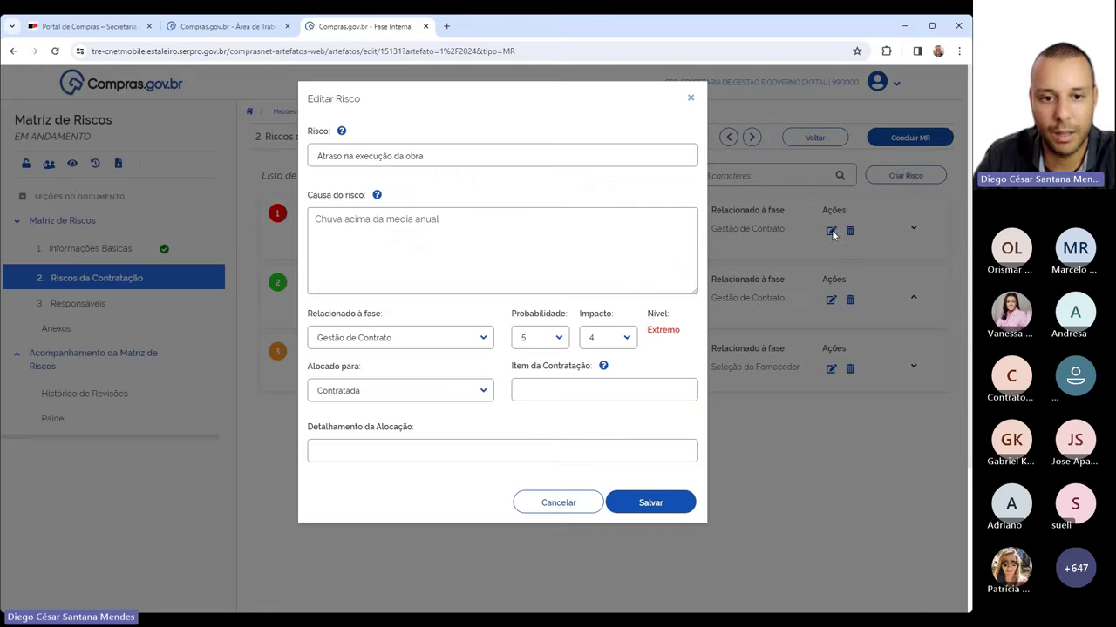
pyautogui.click(451, 221)
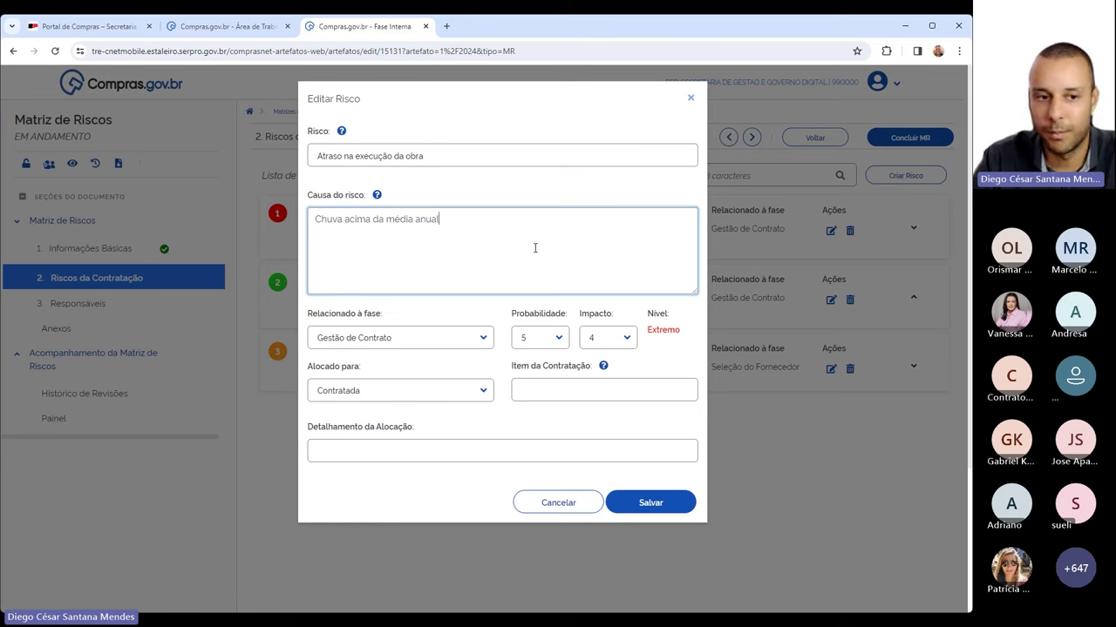
pyautogui.moveTo(344, 219); pyautogui.dragTo(468, 219)
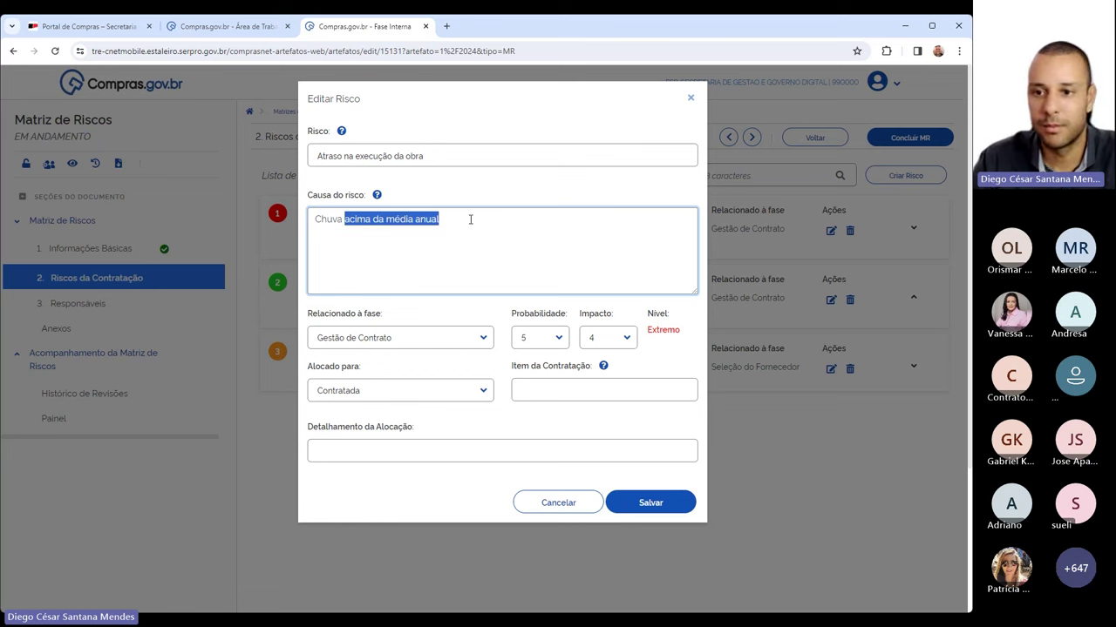
pyautogui.write('du')
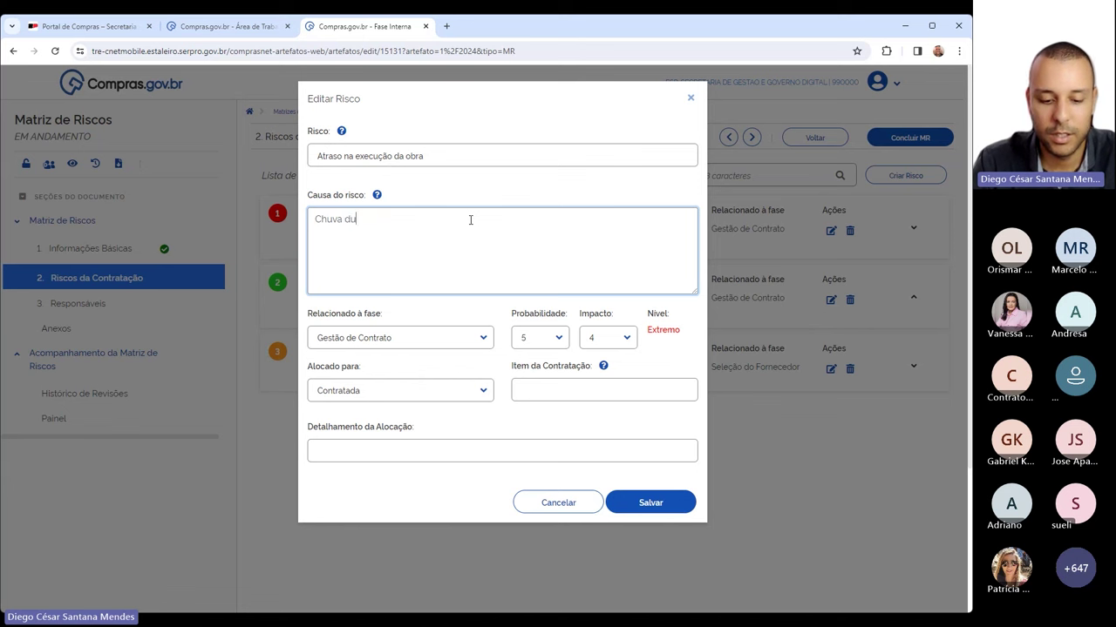
pyautogui.write('rante a obra')
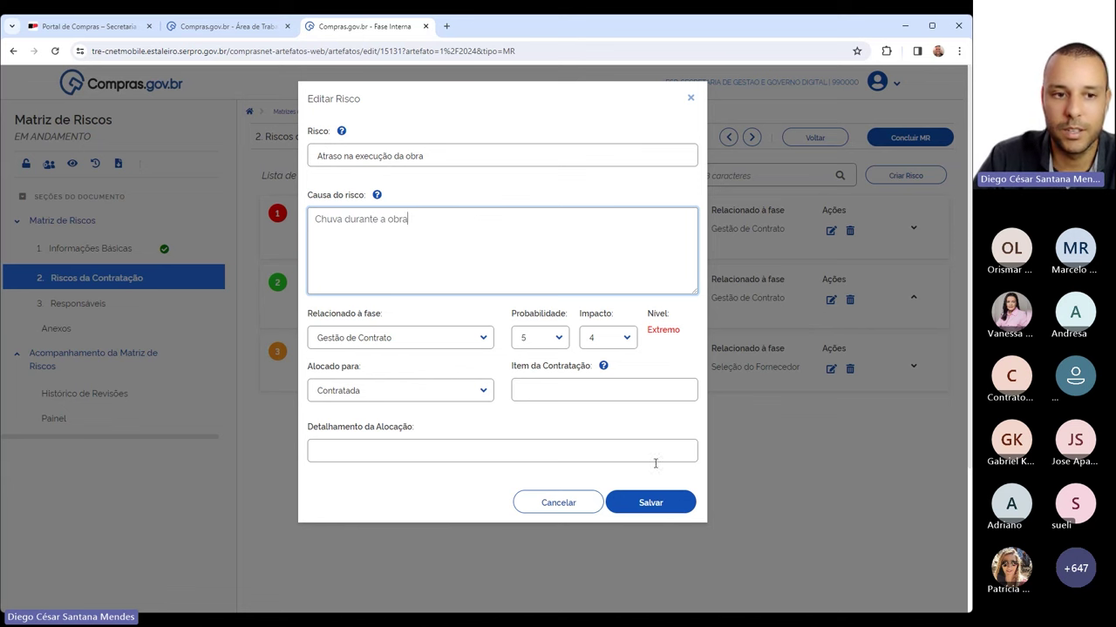
pyautogui.click(667, 503)
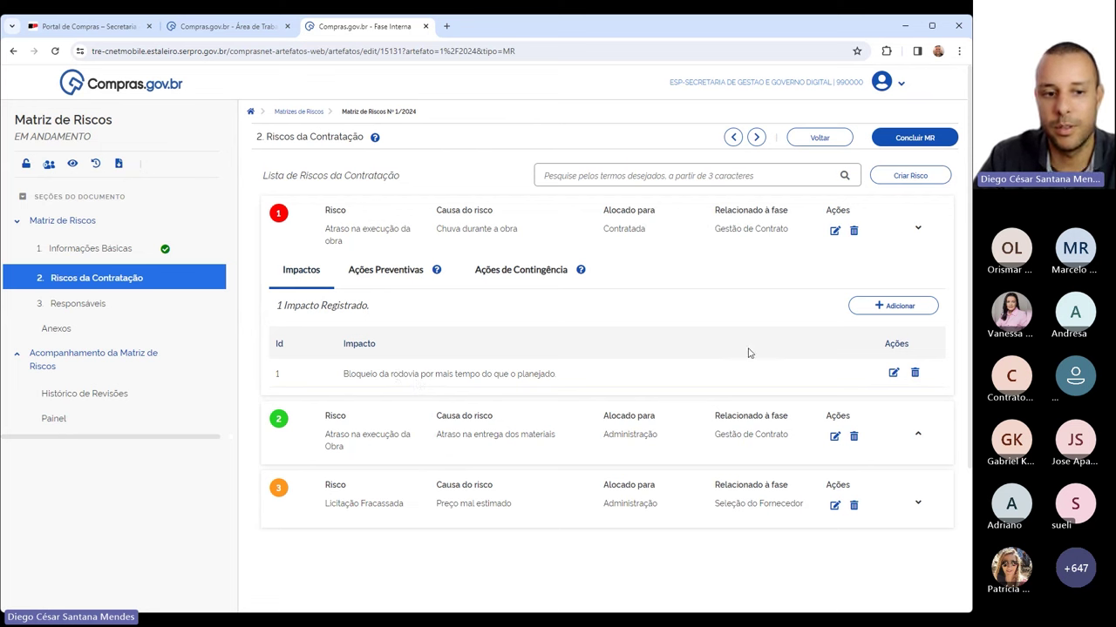
# - Review the first risk's registered impact, preventive actions and contingency action against its revised cause
pyautogui.moveTo(340, 375); pyautogui.dragTo(561, 380)
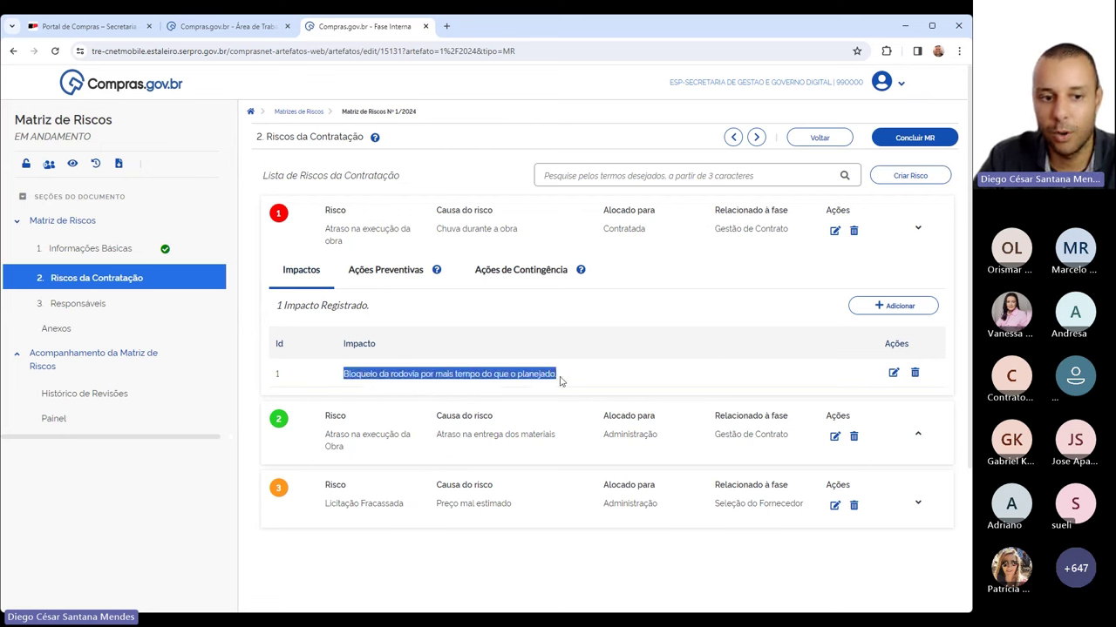
pyautogui.click(840, 383)
pyautogui.click(404, 270)
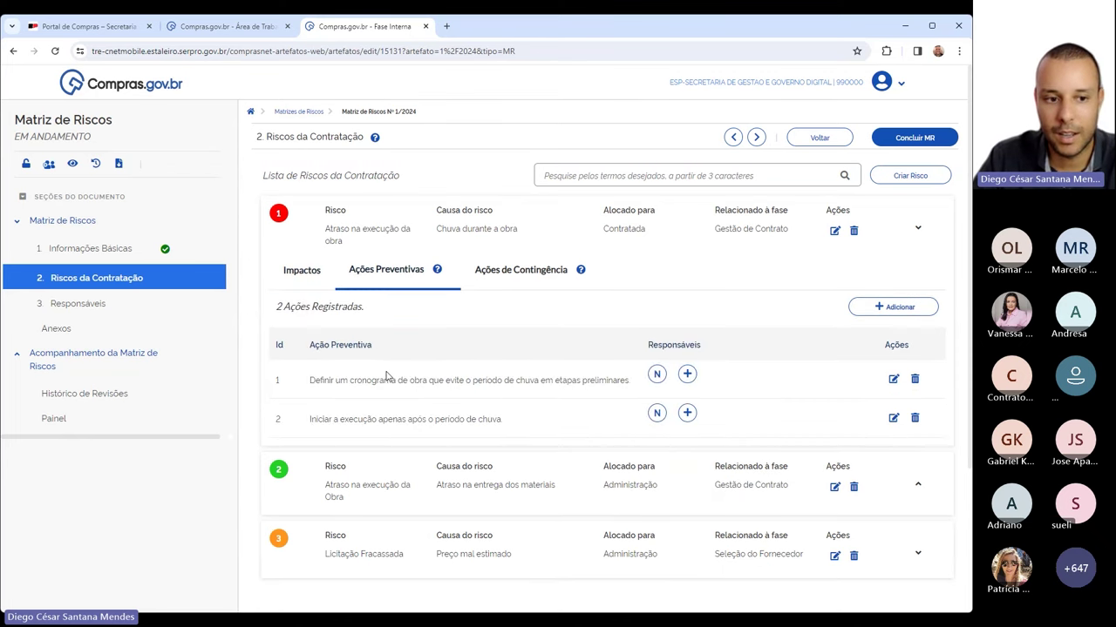
pyautogui.moveTo(315, 380); pyautogui.dragTo(596, 380)
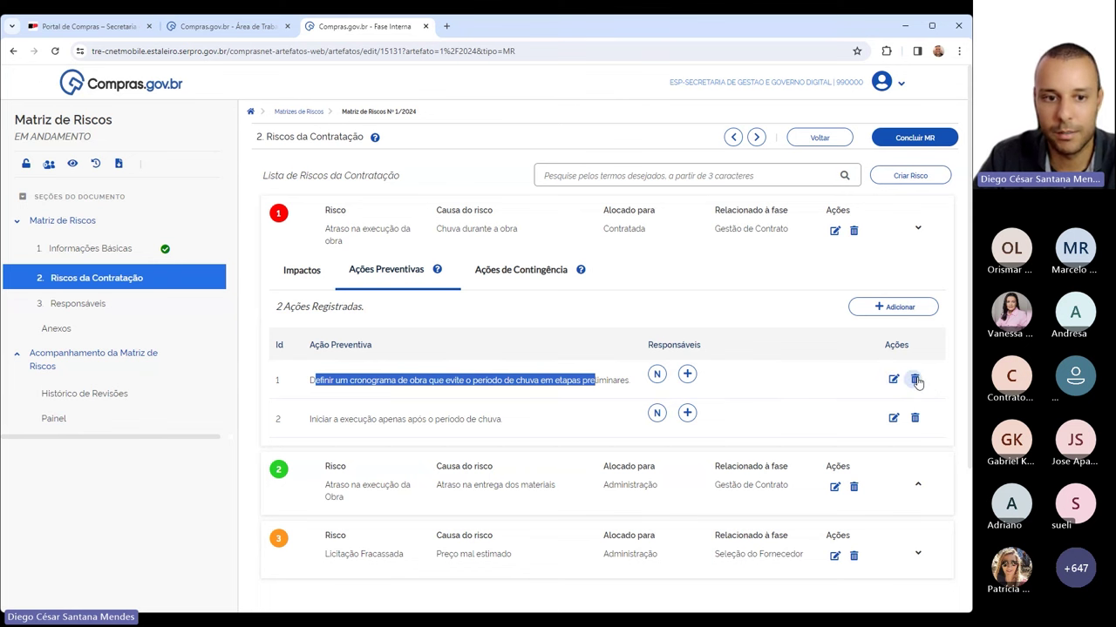
pyautogui.click(534, 274)
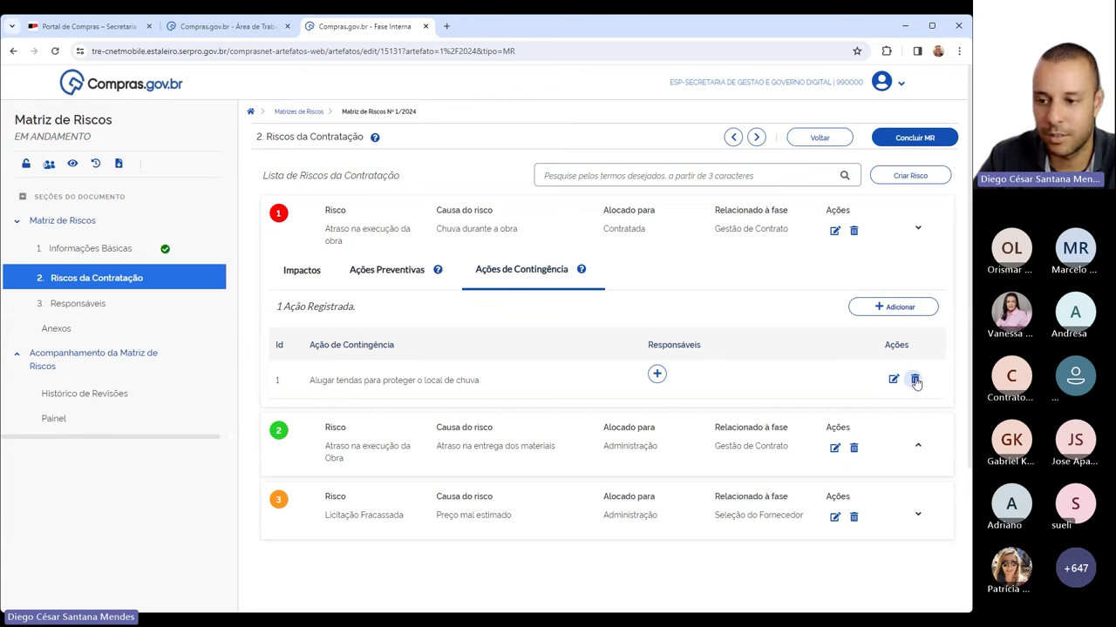
pyautogui.click(391, 273)
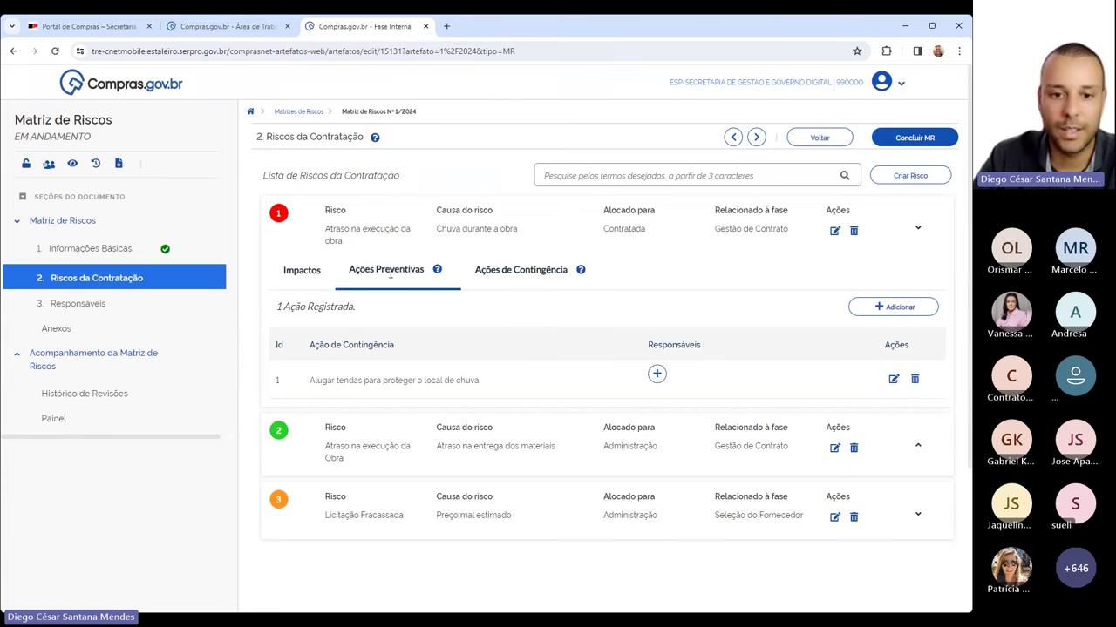
# - Recheck the first risk's impact, preventive and contingency actions, and compare the risk list with the matrix's Responsáveis section
pyautogui.moveTo(663, 384)
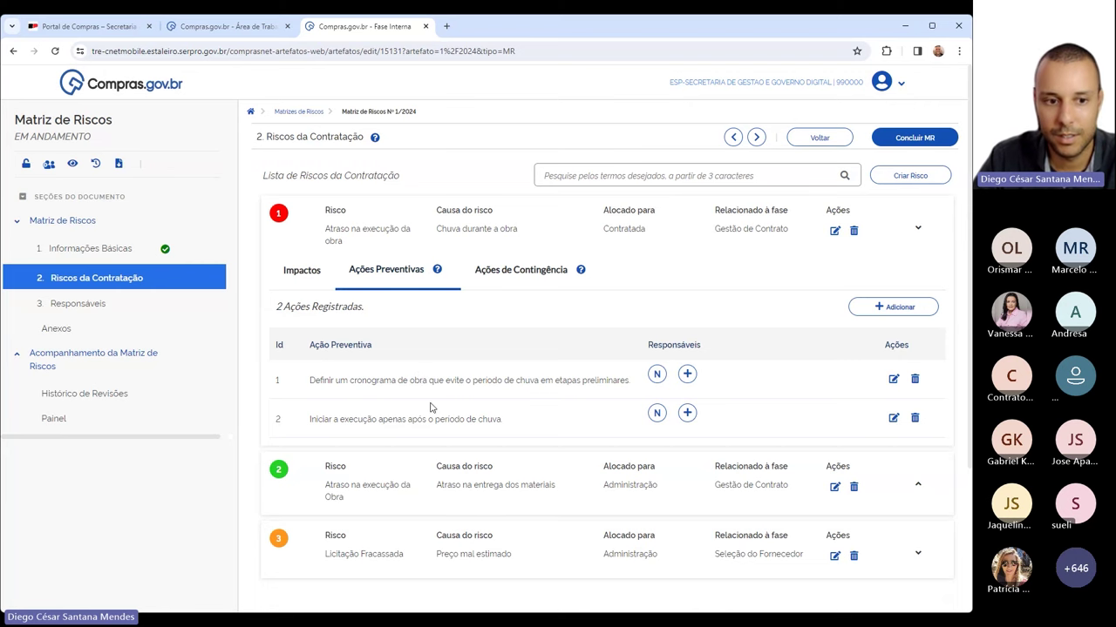
pyautogui.scroll(-3, 429, 407)
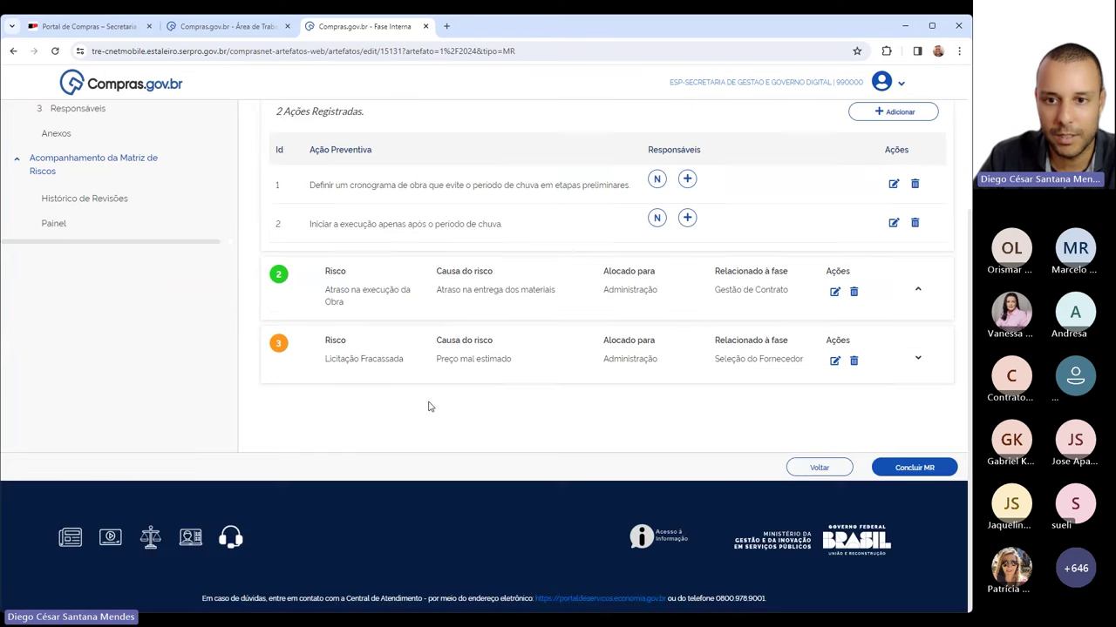
pyautogui.scroll(3, 428, 406)
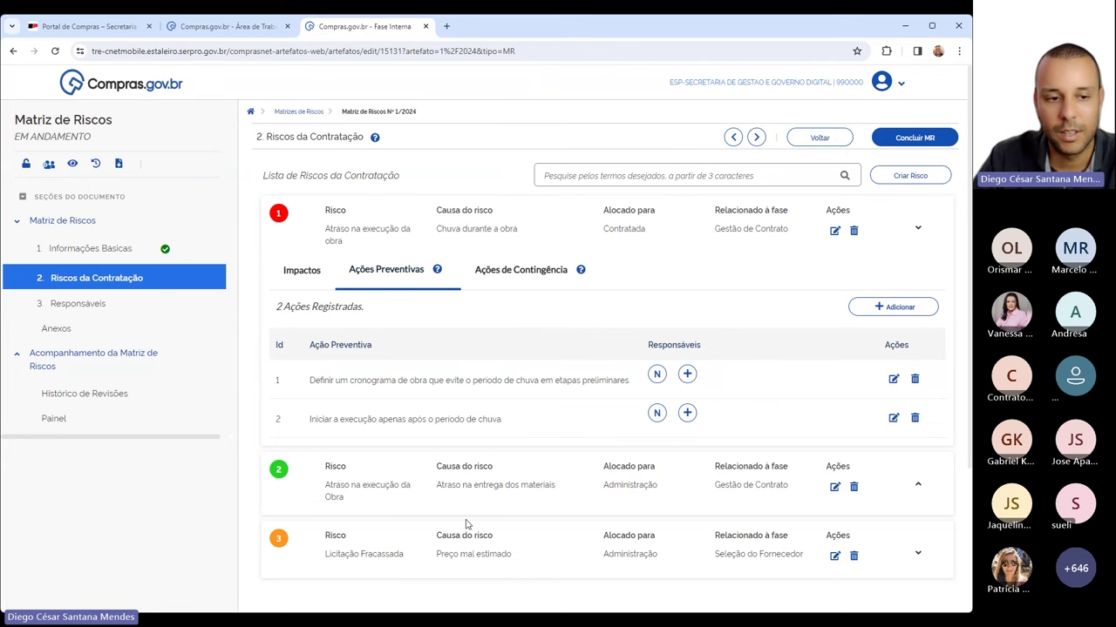
pyautogui.click(305, 272)
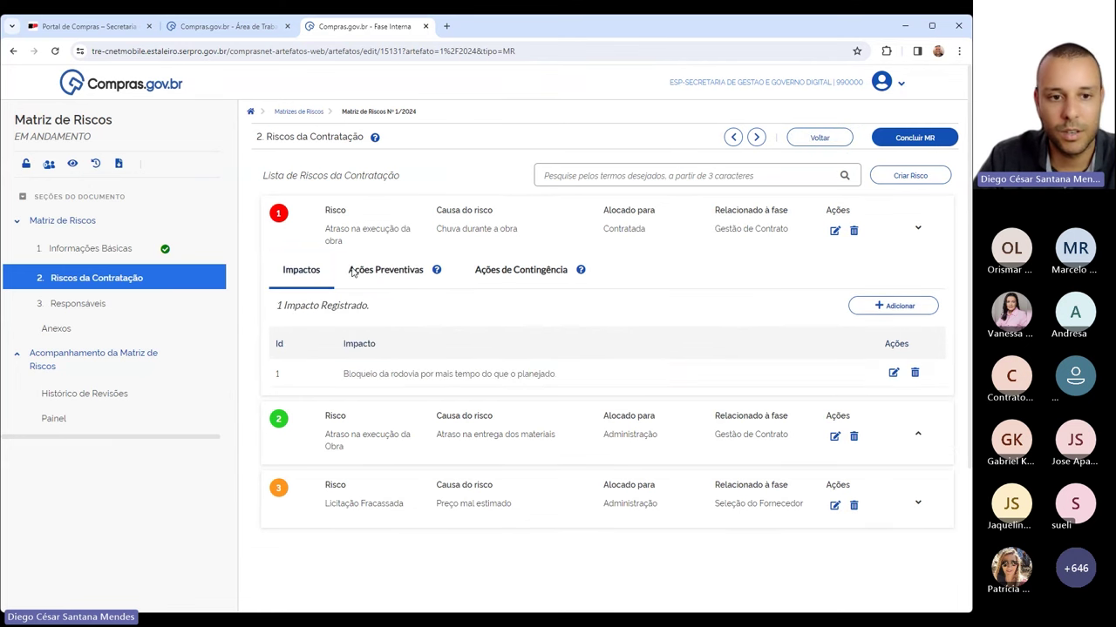
pyautogui.click(388, 271)
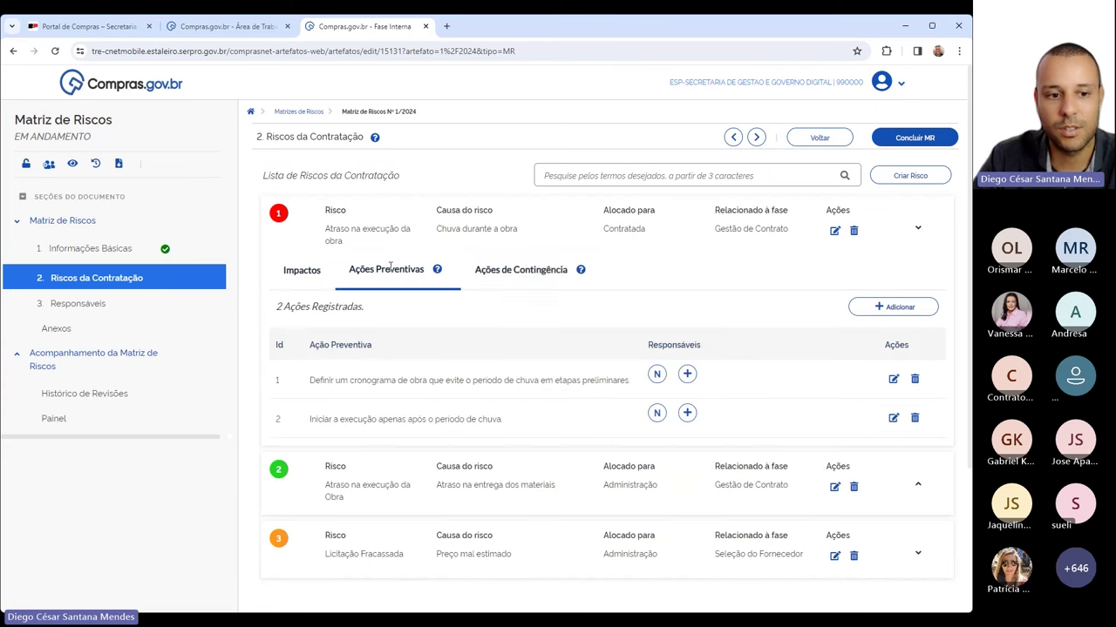
pyautogui.click(495, 268)
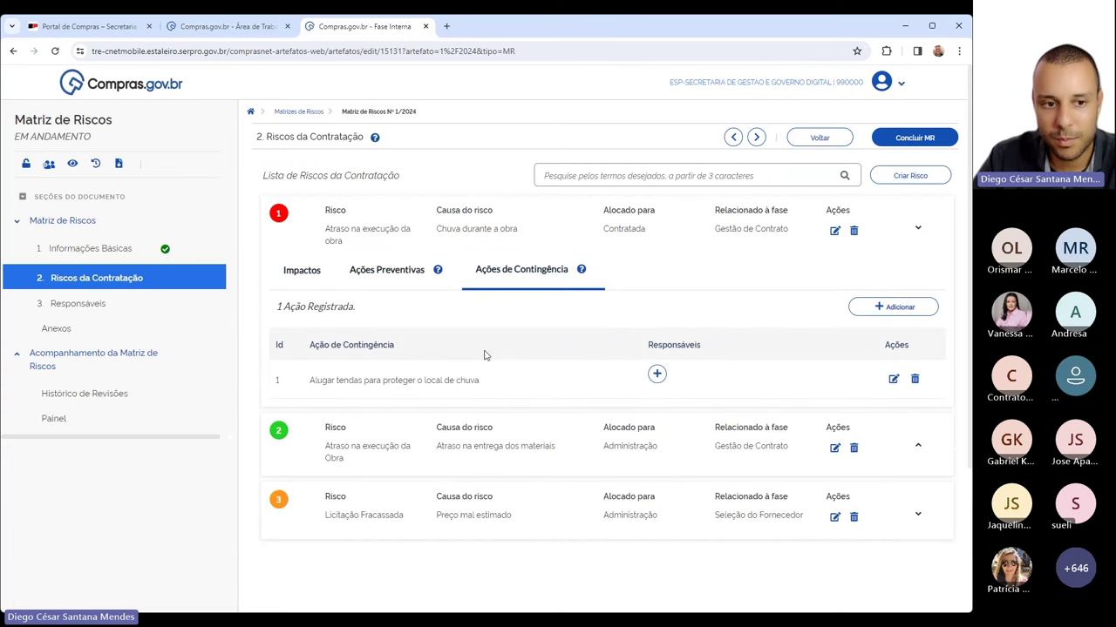
pyautogui.click(387, 270)
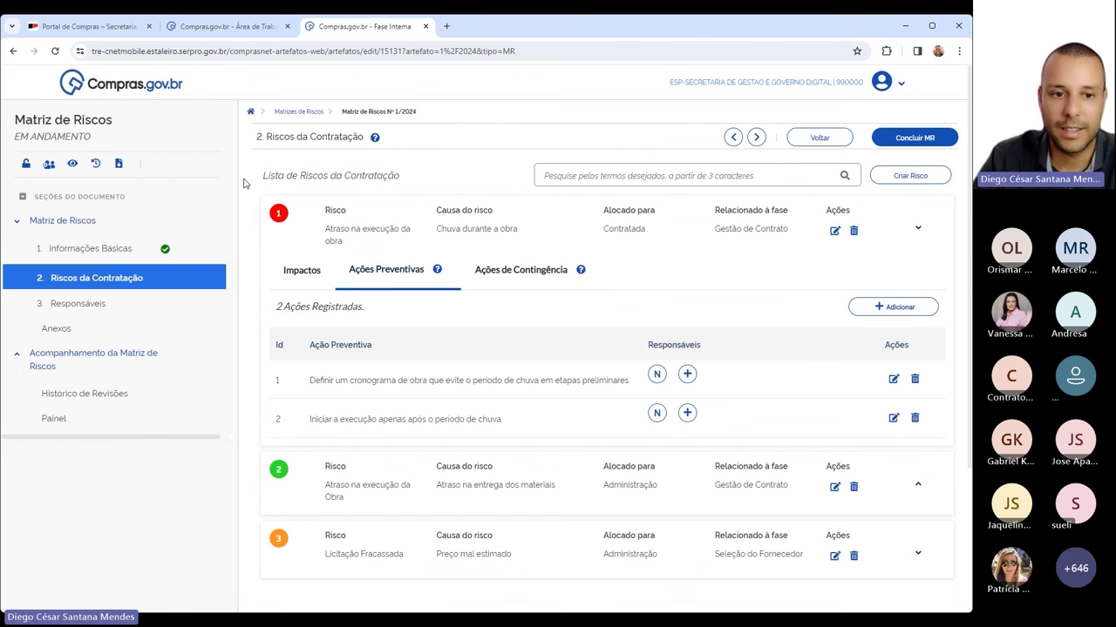
pyautogui.click(81, 305)
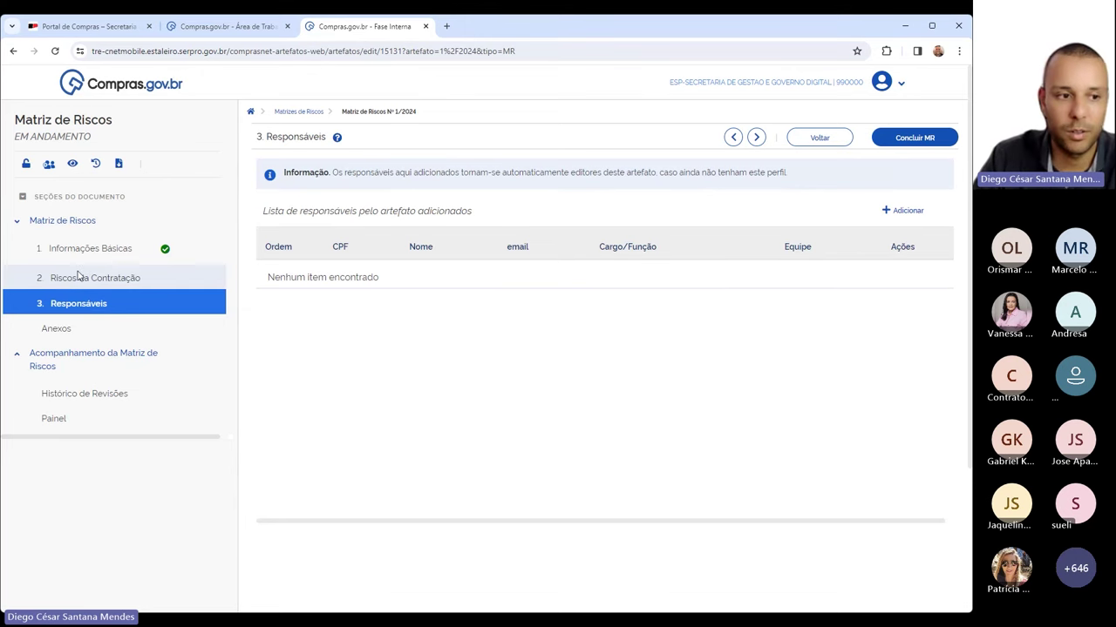
pyautogui.click(79, 277)
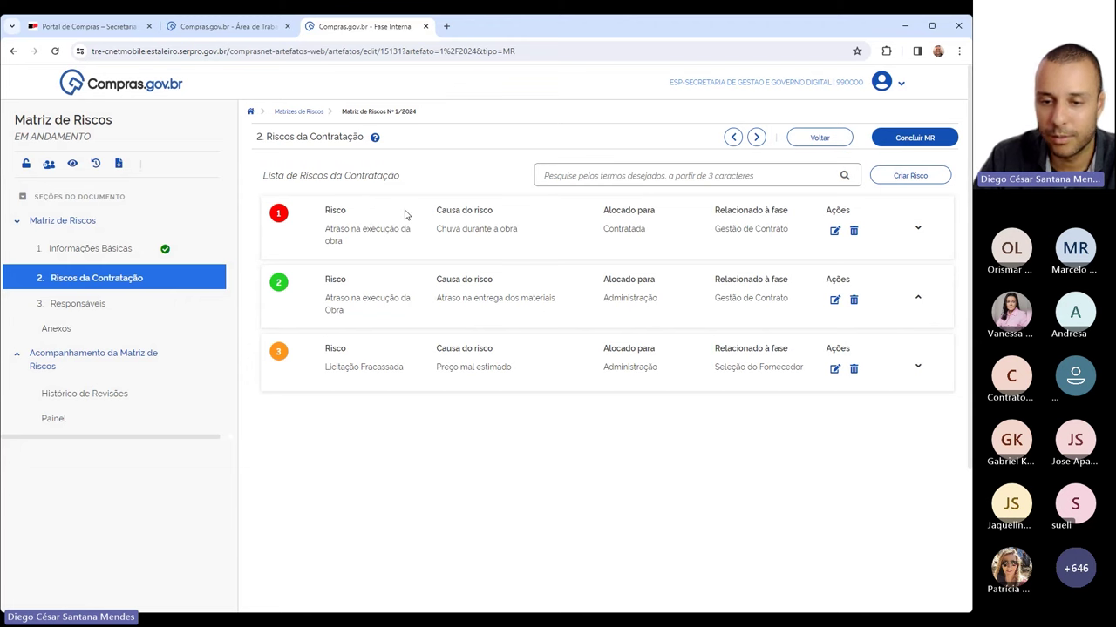
# - Start adding a responsible person to the matrix, entering the CPF, the Planejamento team and the person's e-mail
pyautogui.click(98, 305)
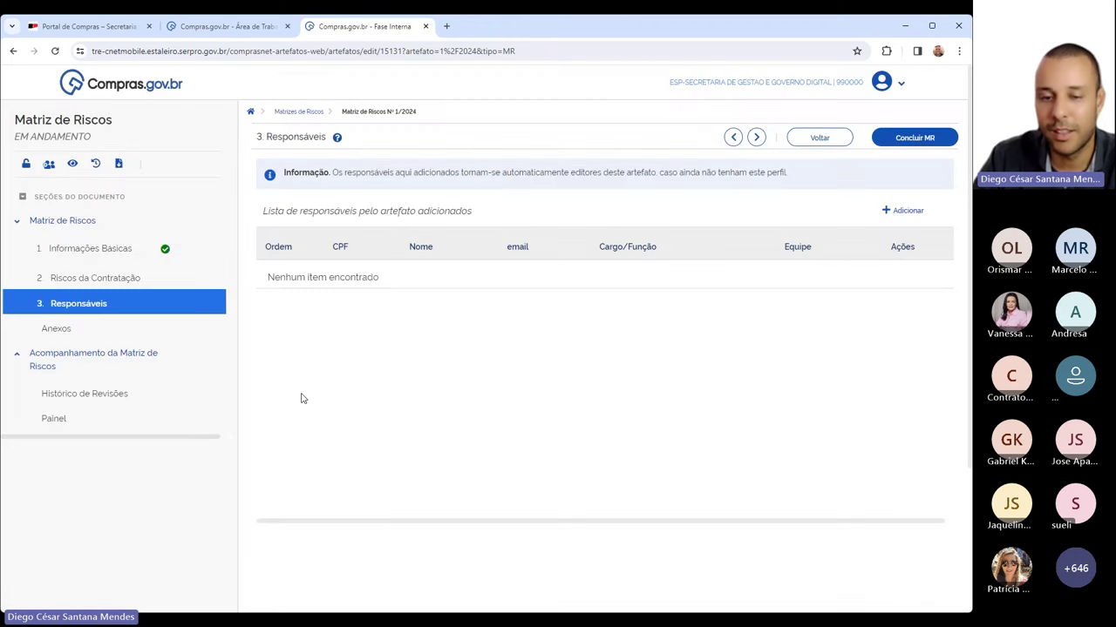
pyautogui.click(902, 213)
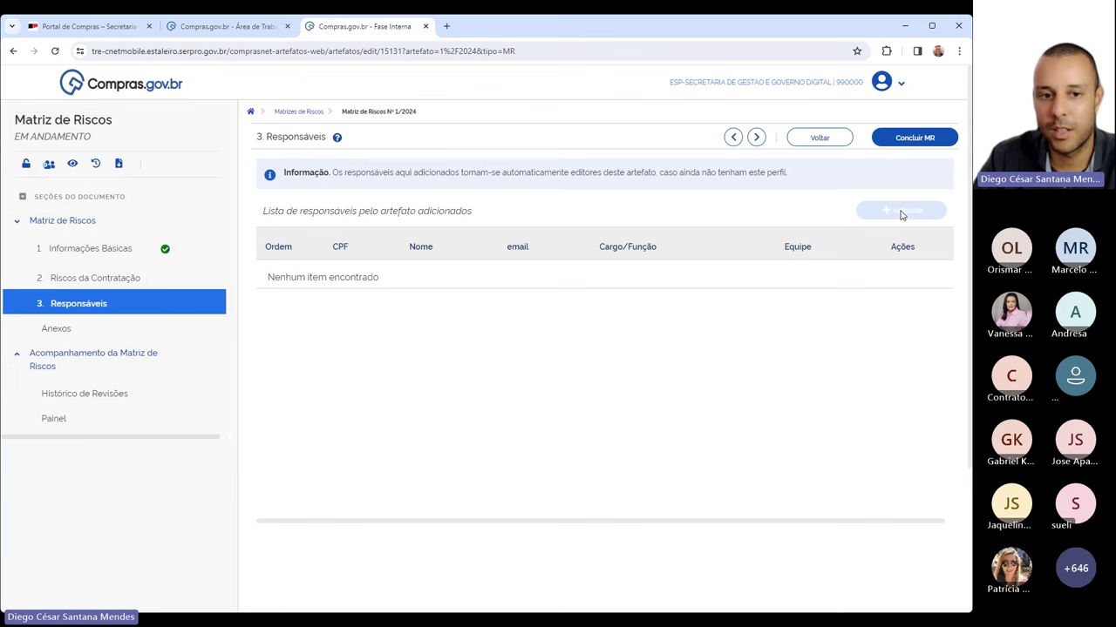
pyautogui.click(388, 150)
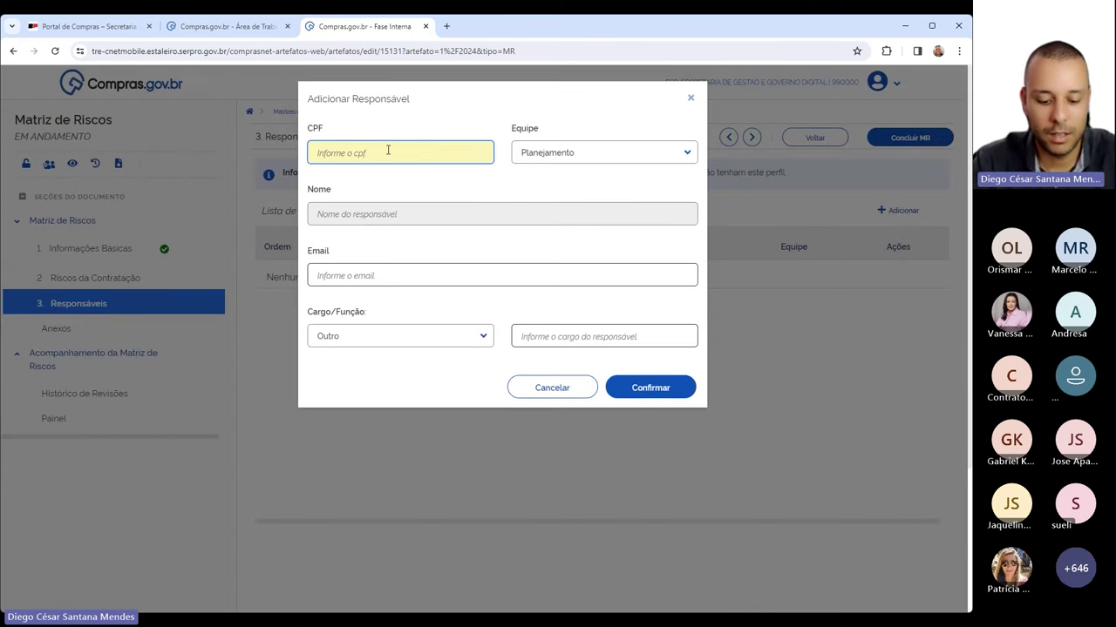
pyautogui.write('*******')
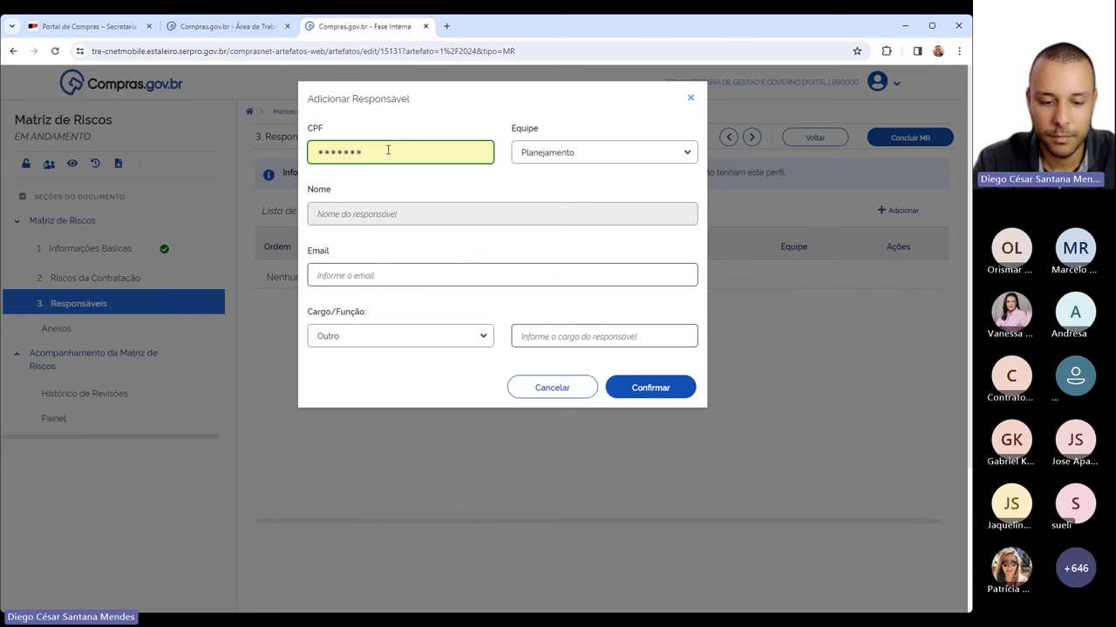
pyautogui.write('****')
pyautogui.click(679, 155)
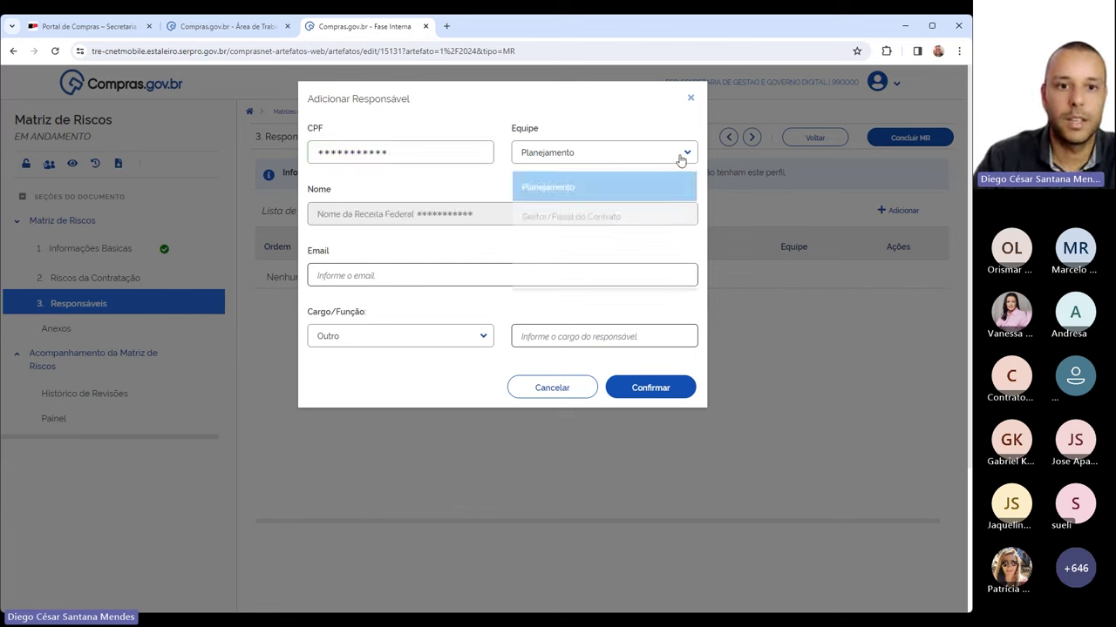
pyautogui.click(563, 185)
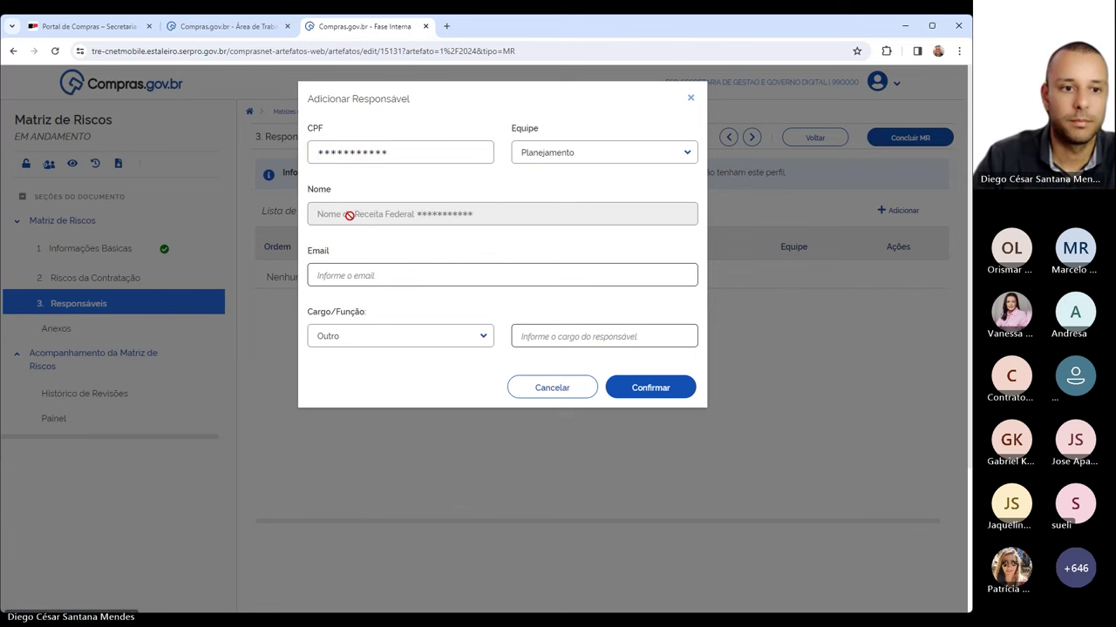
pyautogui.click(342, 275)
pyautogui.write('emai')
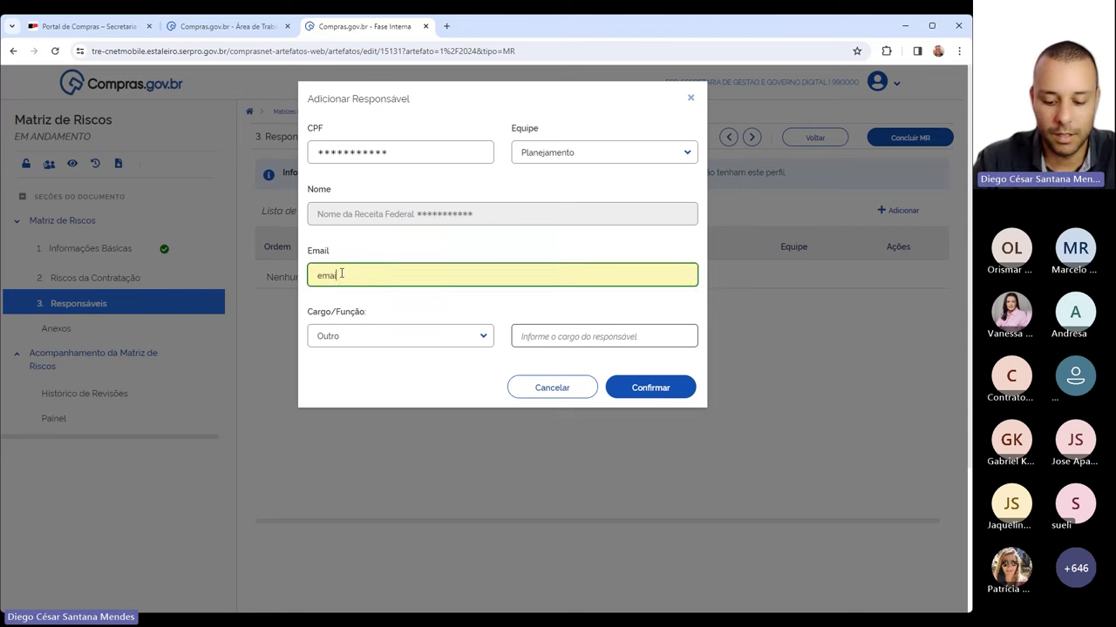
pyautogui.write('l@e')
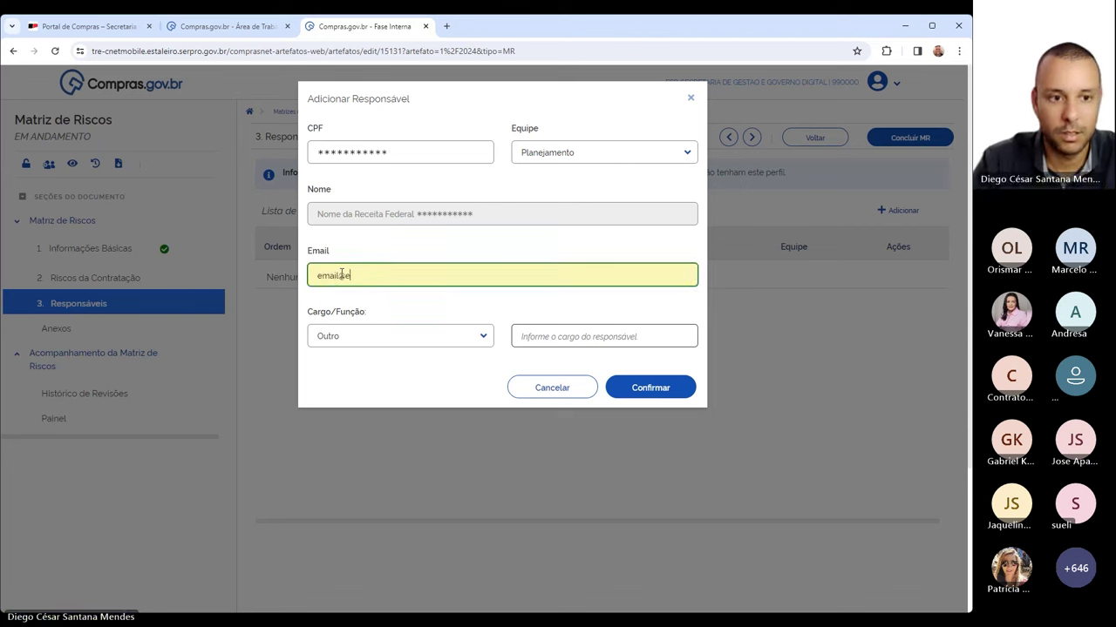
pyautogui.write('mail.com')
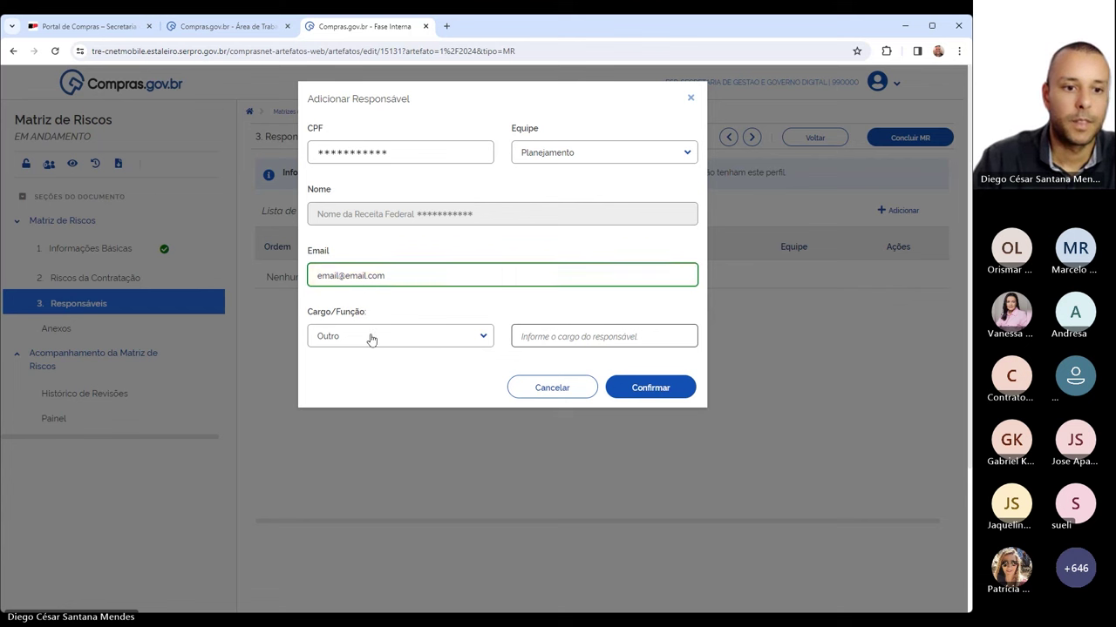
# - Keep the responsible person's role as Outro, describe it as "Membro da equipe de planejamento" and confirm the entry
pyautogui.click(370, 338)
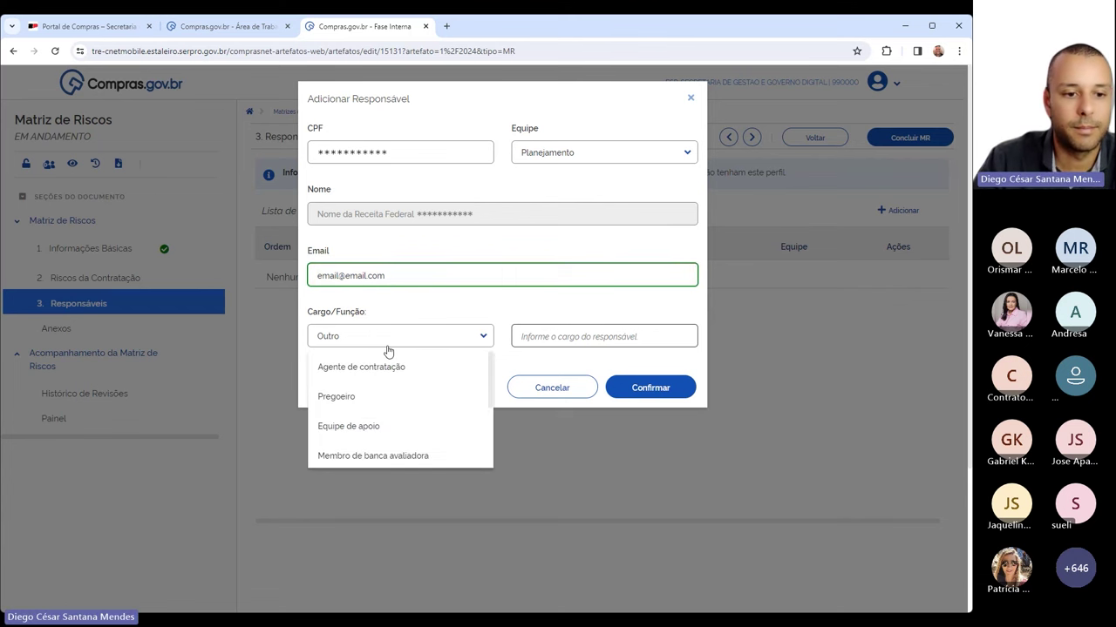
pyautogui.scroll(-3, 428, 388)
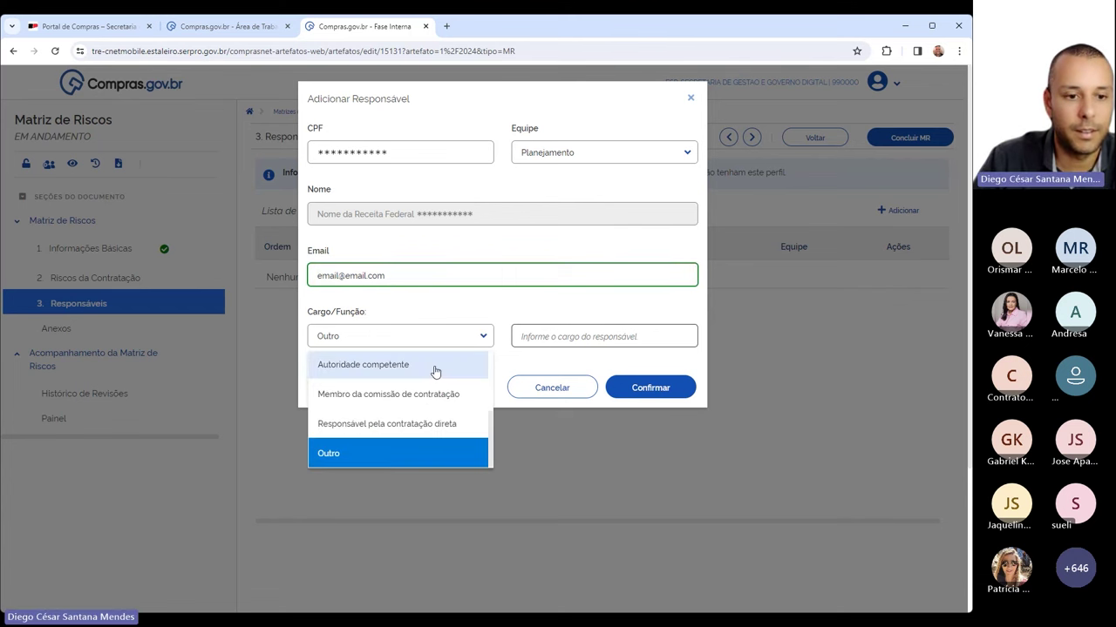
pyautogui.scroll(-1, 436, 372)
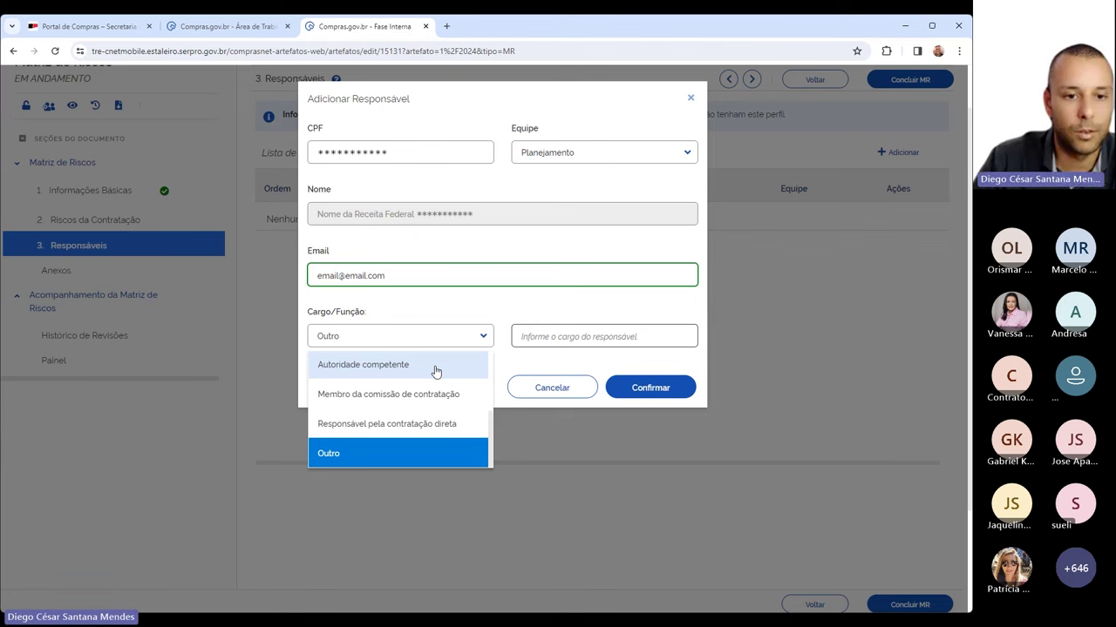
pyautogui.click(559, 362)
pyautogui.click(568, 341)
pyautogui.write('B')
pyautogui.press('BackSpace')
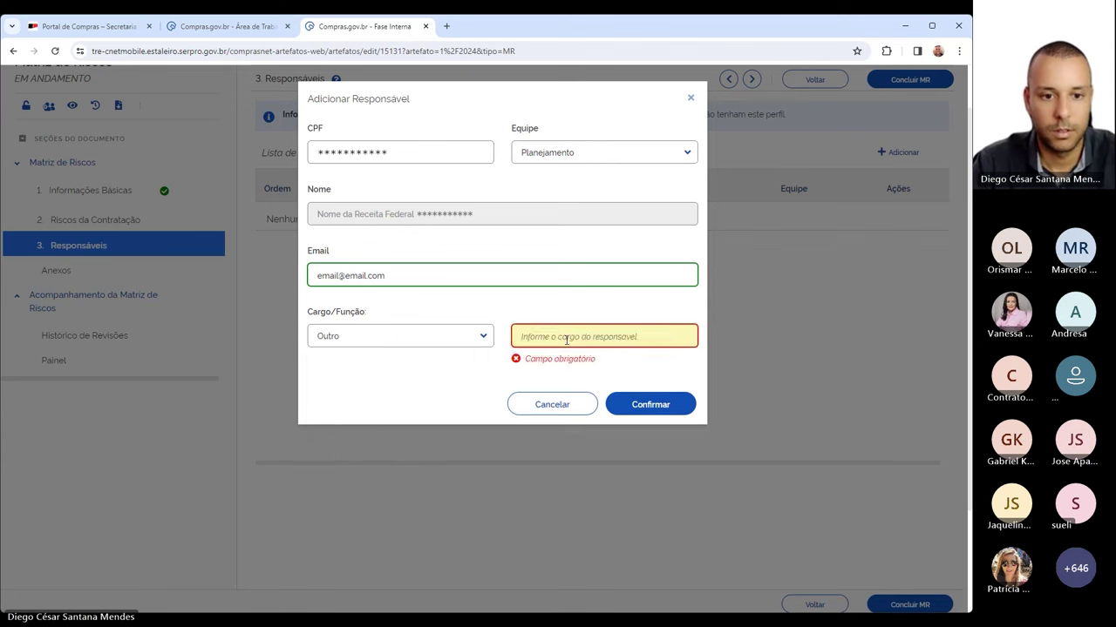
pyautogui.write('Membro da equipe de planejamento')
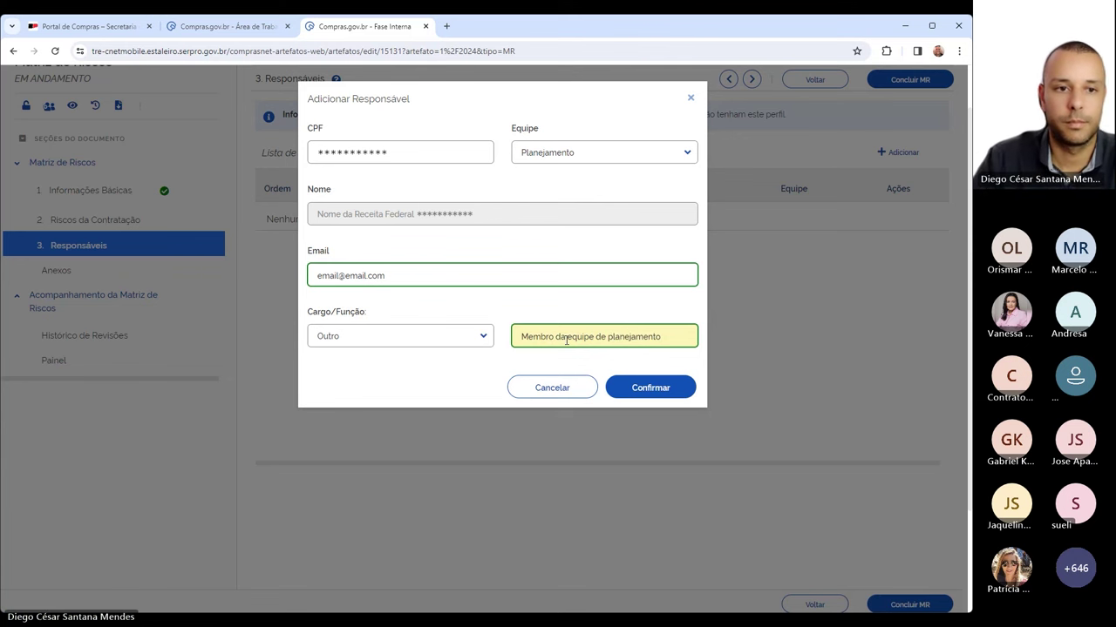
pyautogui.scroll(1, 653, 279)
pyautogui.click(665, 394)
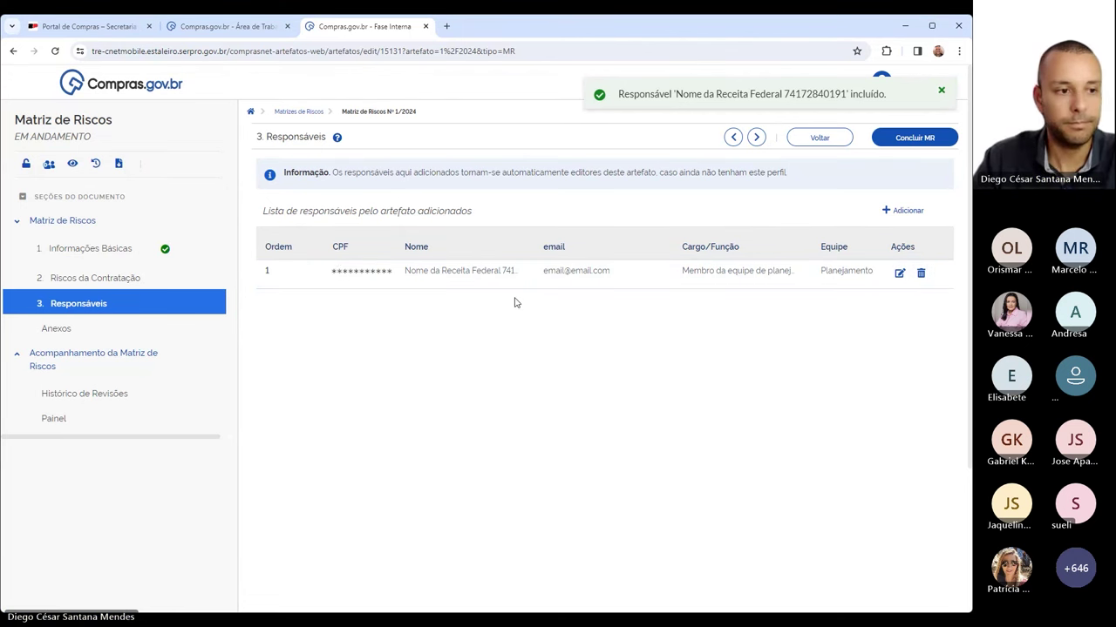
# - View the Anexos and Histórico de Revisões sections of the risk matrix
pyautogui.click(59, 331)
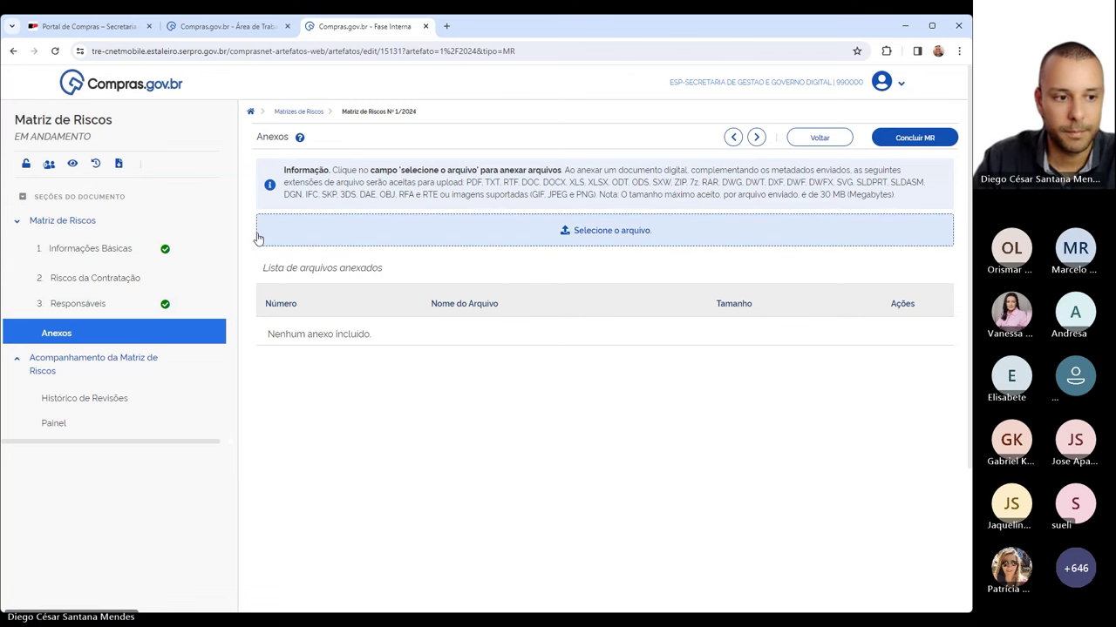
pyautogui.click(92, 397)
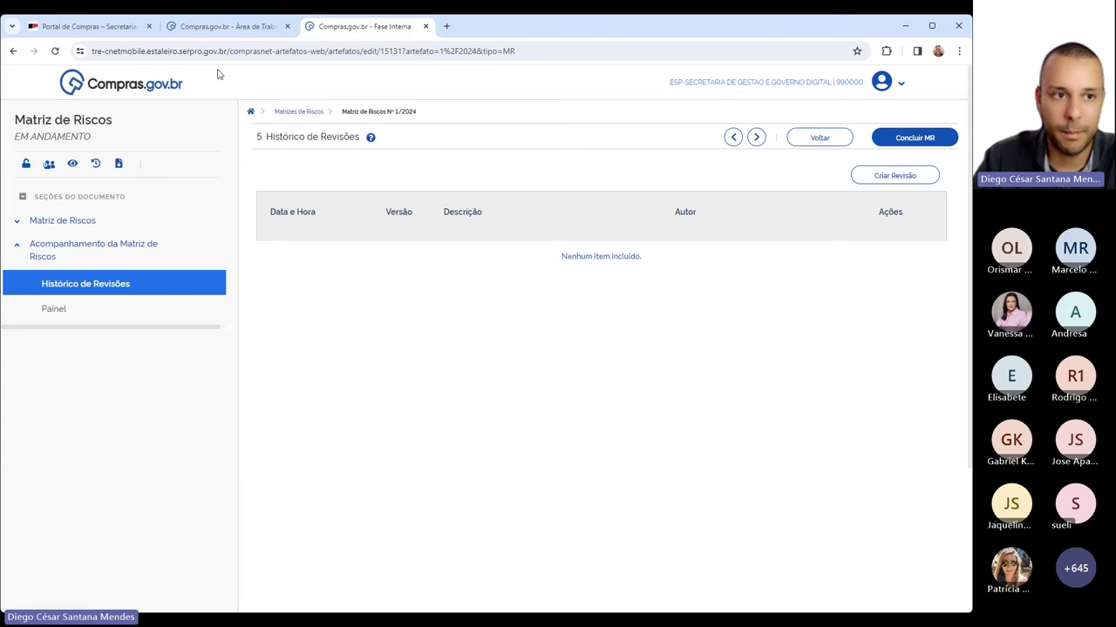
# - Switch to the Área de Trabalho and log back in under the Governo profile with the CPF and account password
pyautogui.click(221, 27)
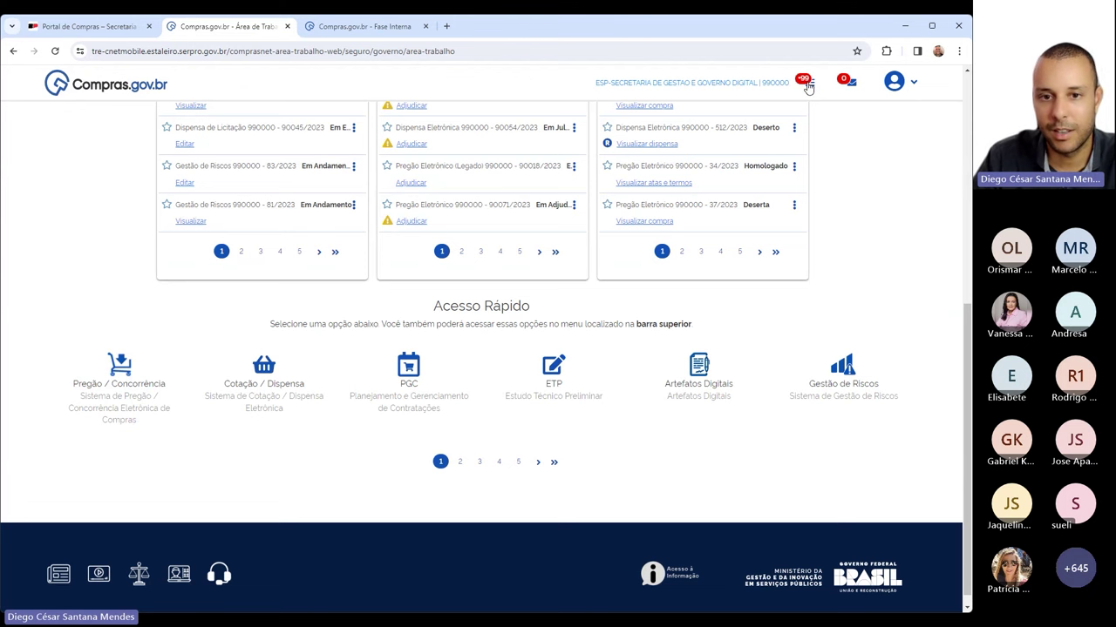
pyautogui.click(803, 83)
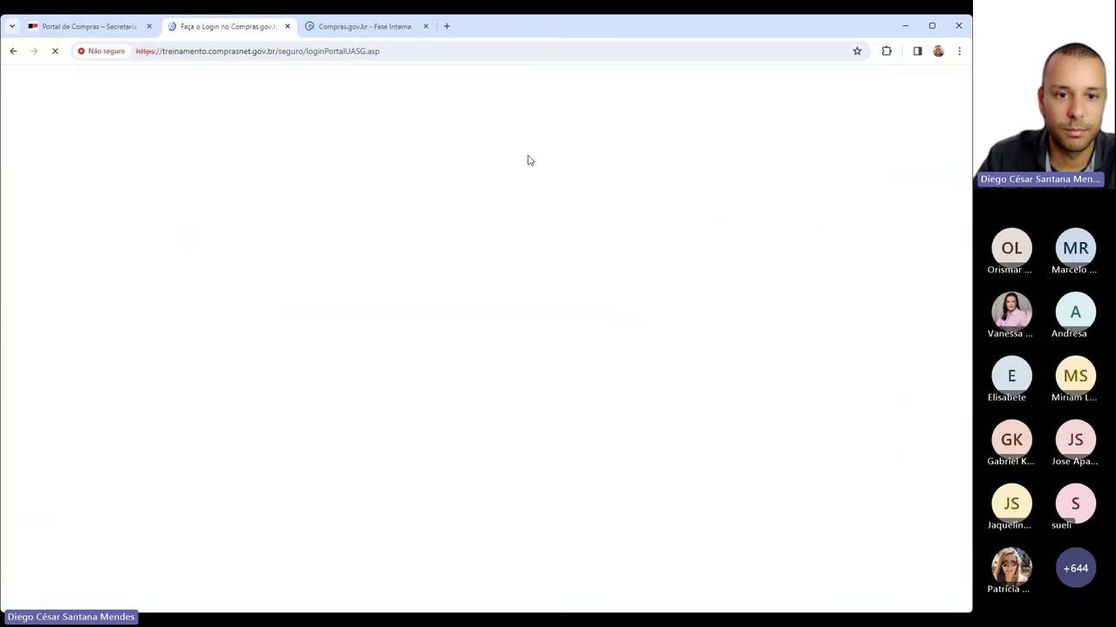
pyautogui.click(598, 366)
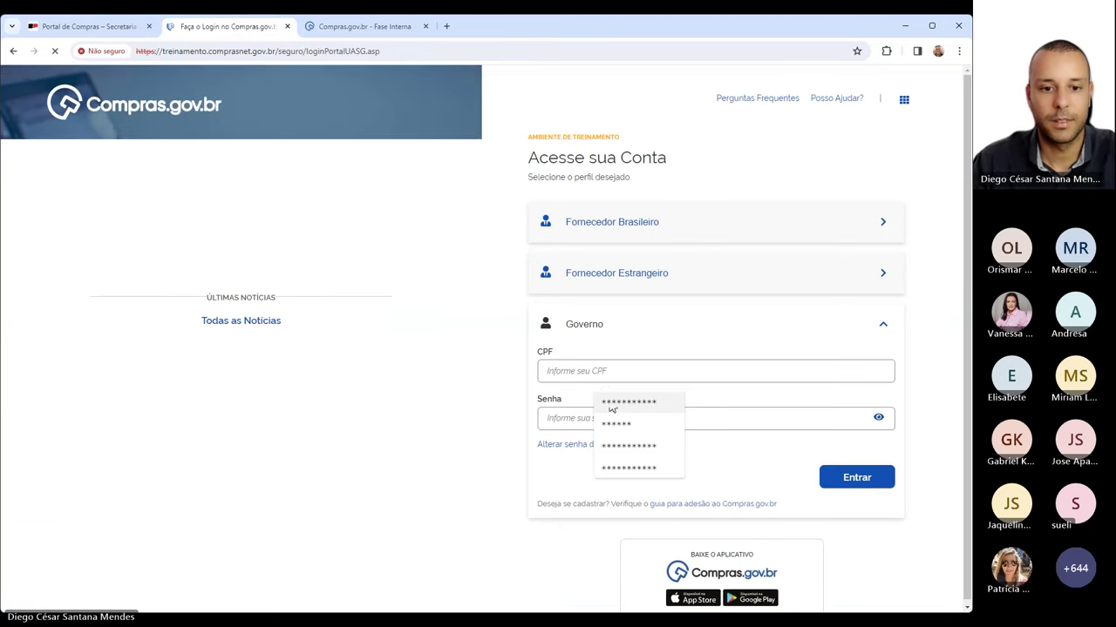
pyautogui.click(628, 402)
pyautogui.click(605, 421)
pyautogui.write('******')
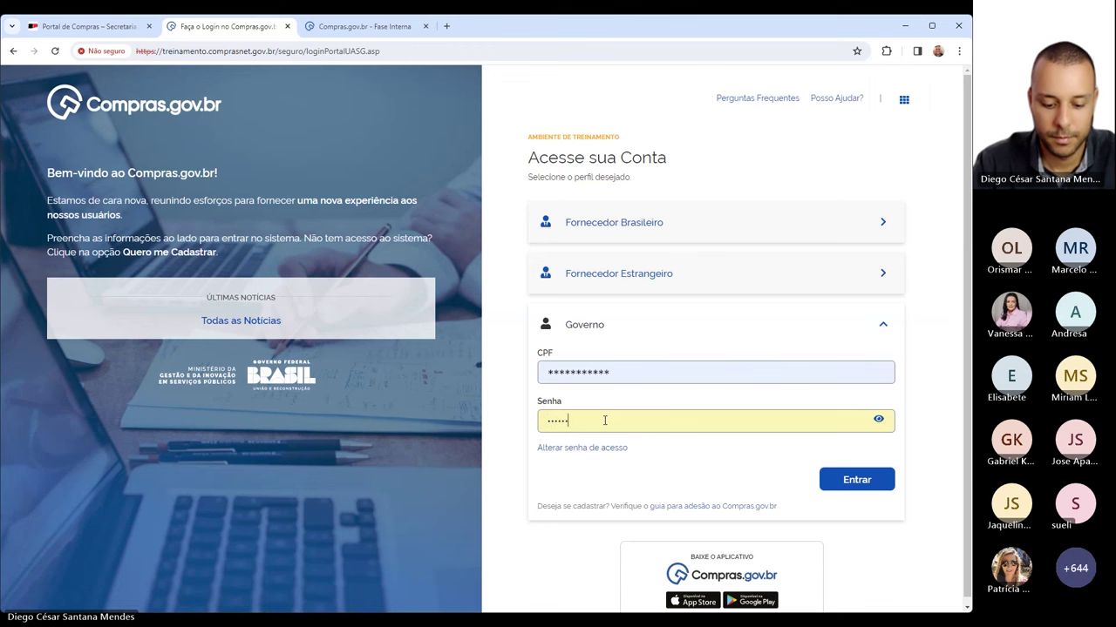
pyautogui.write('****')
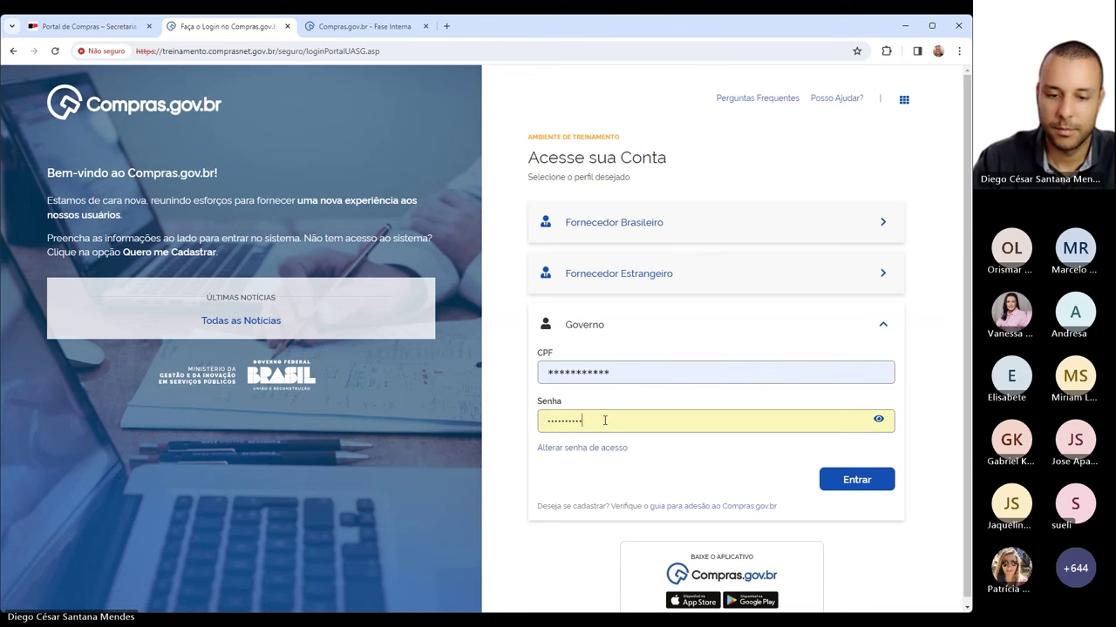
pyautogui.press('Return')
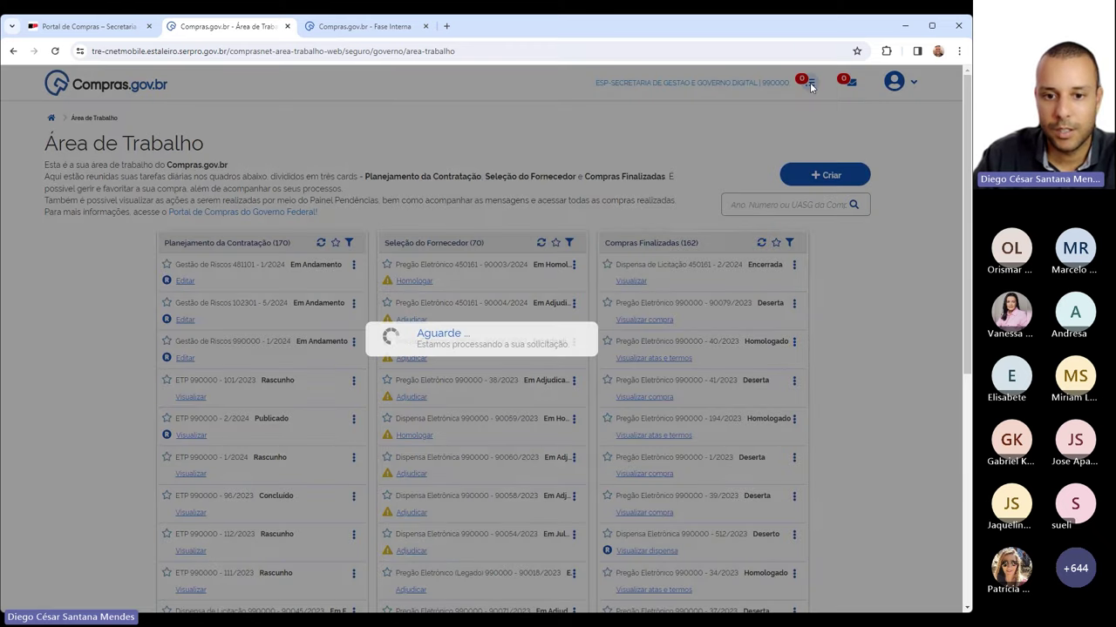
# - Check the Pendências list, close it, and mark the first Gestão de Riscos item under Planejamento da Contratação as a favourite
pyautogui.click(810, 84)
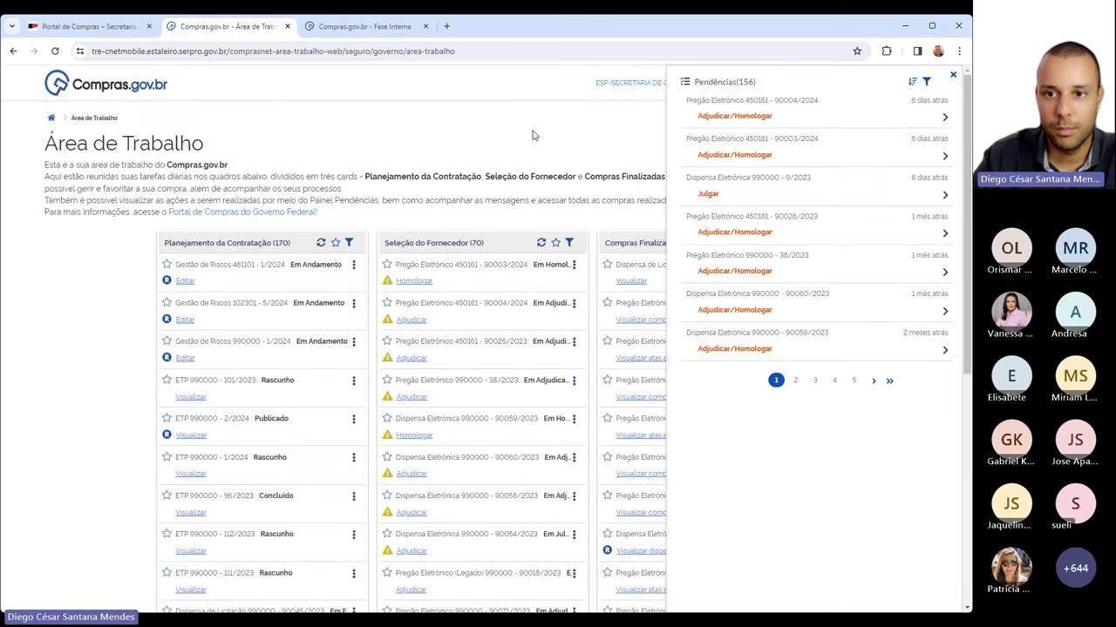
pyautogui.click(953, 77)
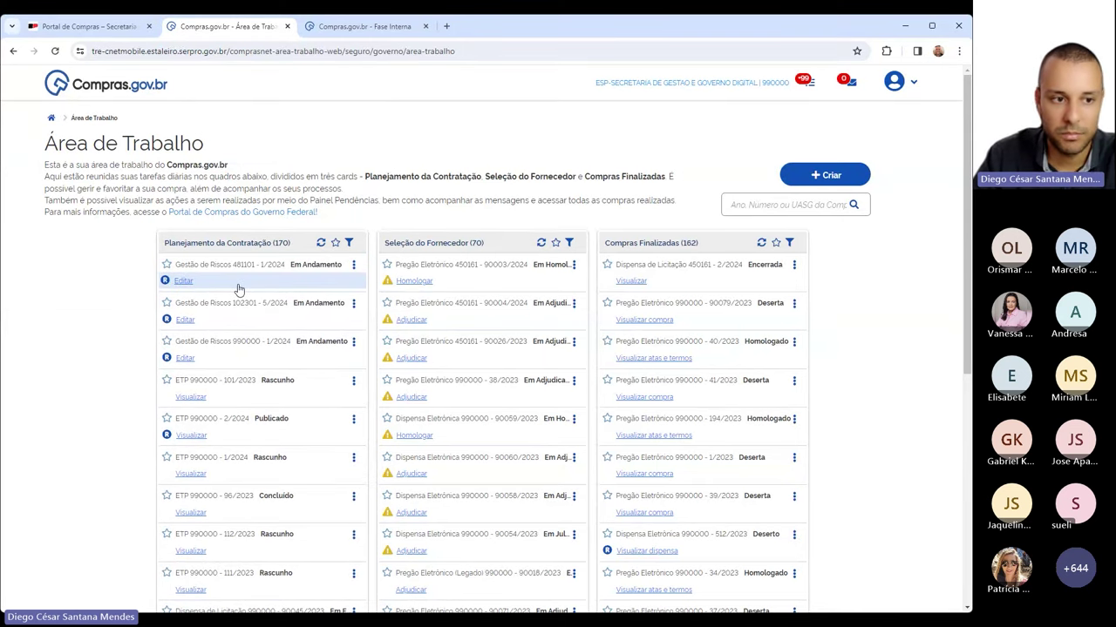
pyautogui.click(166, 263)
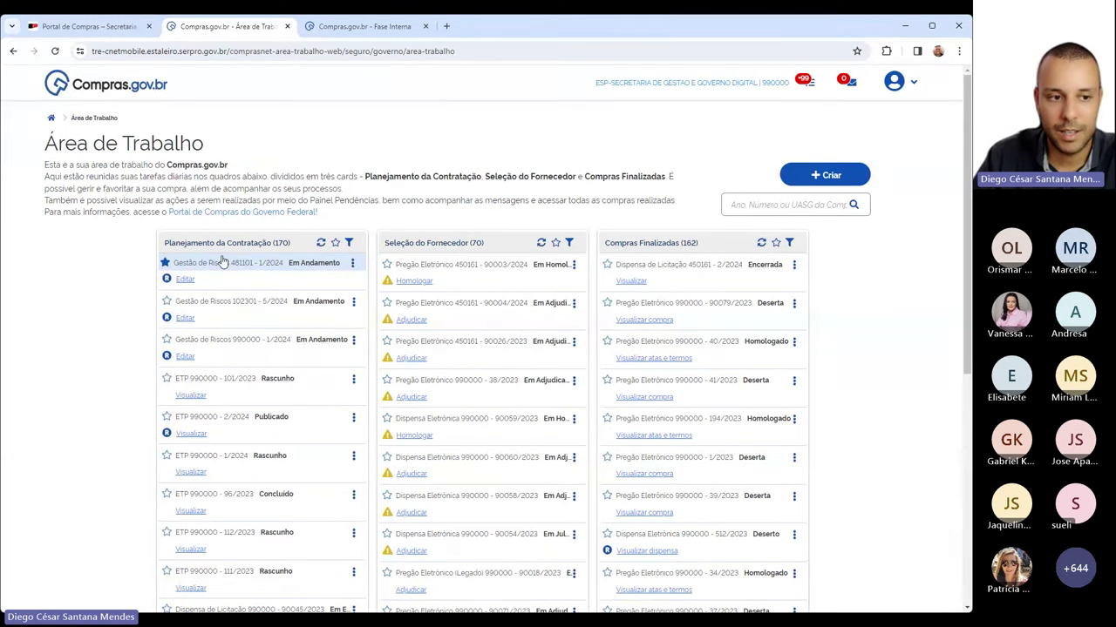
# - Create a revision in the risk matrix's Histórico de Revisões described as "Revisão da matriz após a publicação do edital"
pyautogui.click(351, 30)
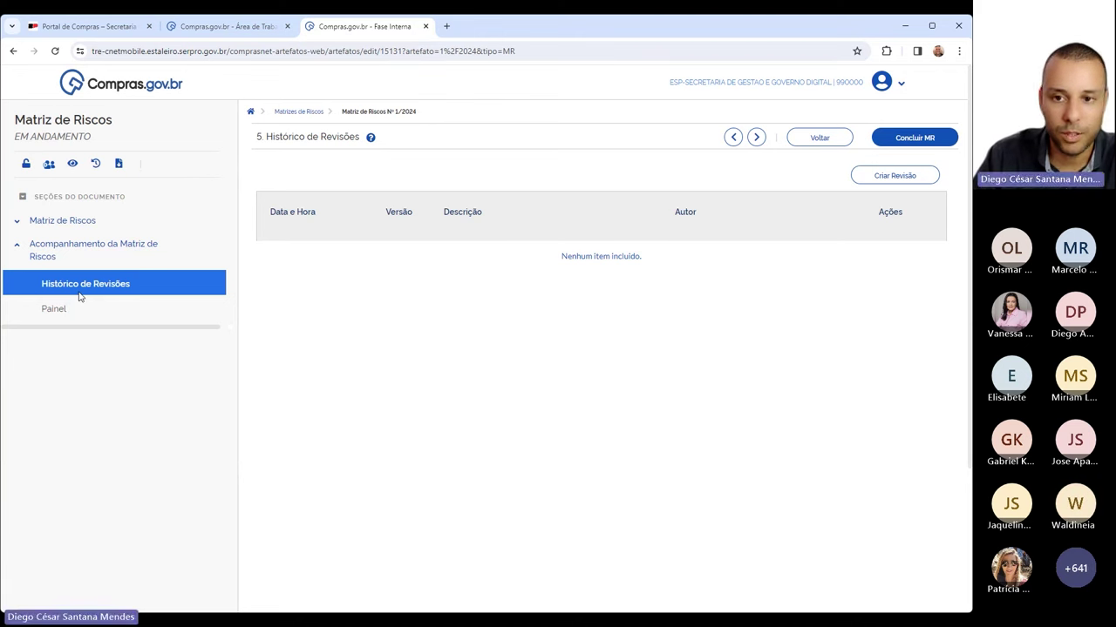
pyautogui.click(895, 175)
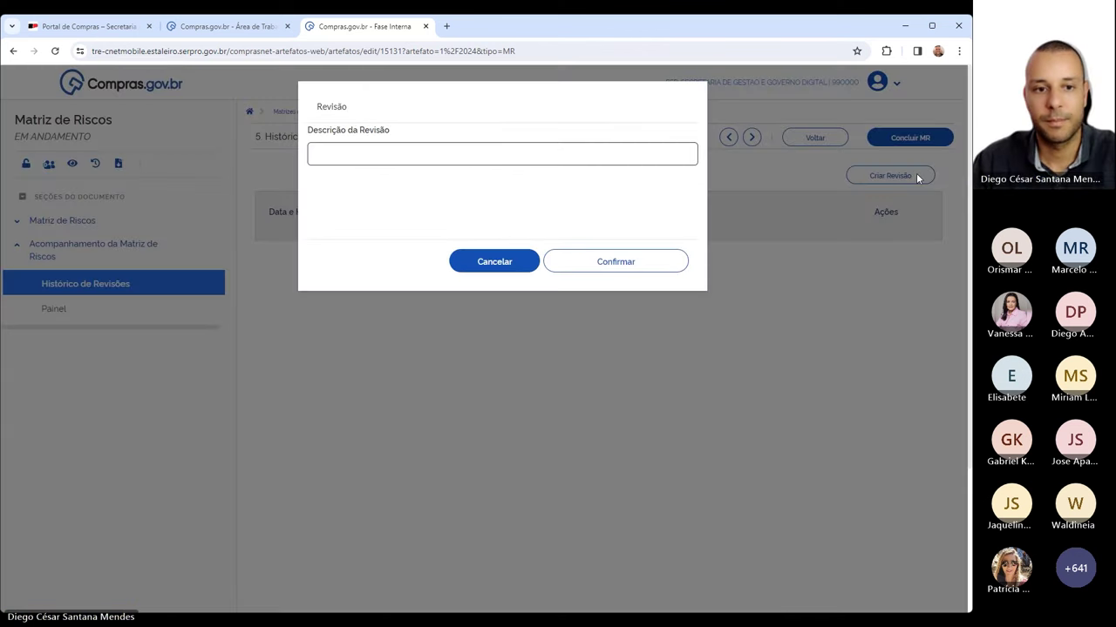
pyautogui.click(392, 155)
pyautogui.write('Revisão da ')
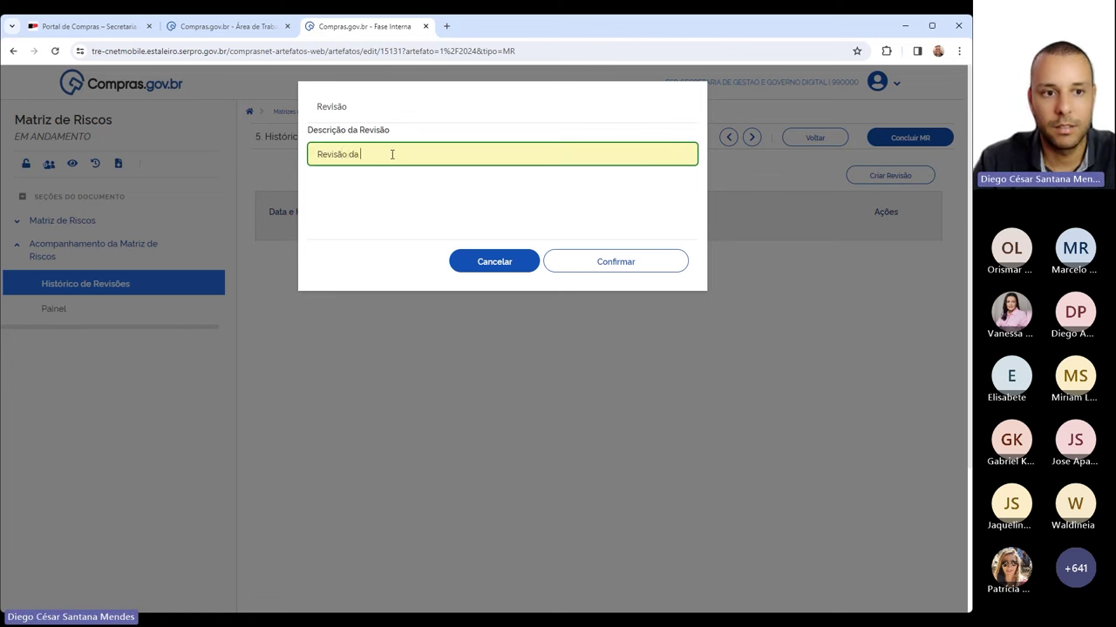
pyautogui.write('matriz após a')
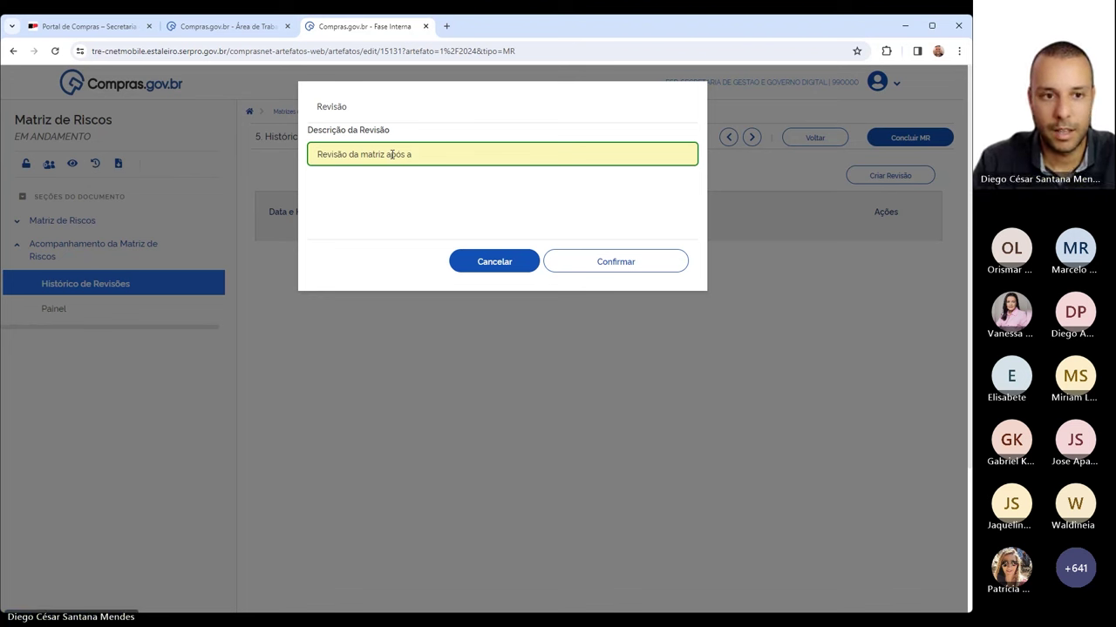
pyautogui.write(' publicação ')
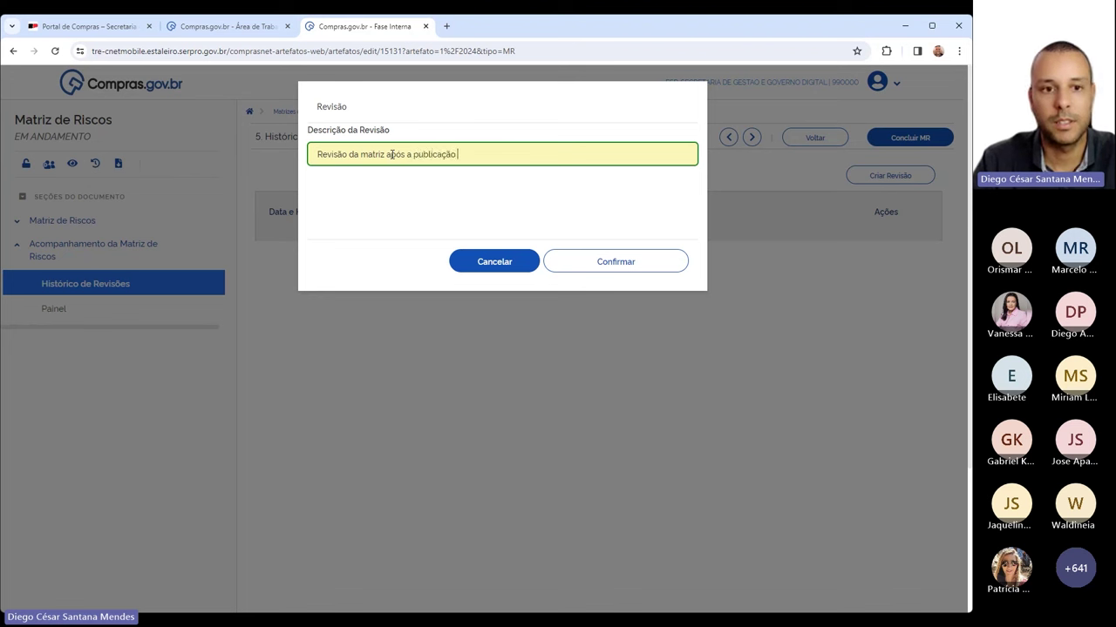
pyautogui.write('do edital')
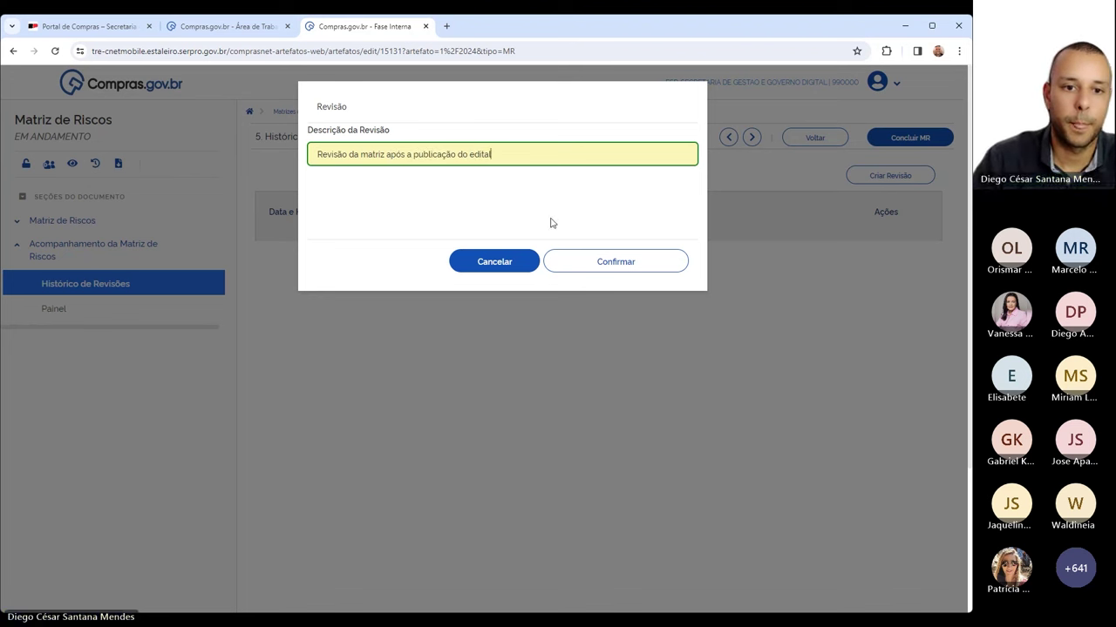
pyautogui.click(588, 260)
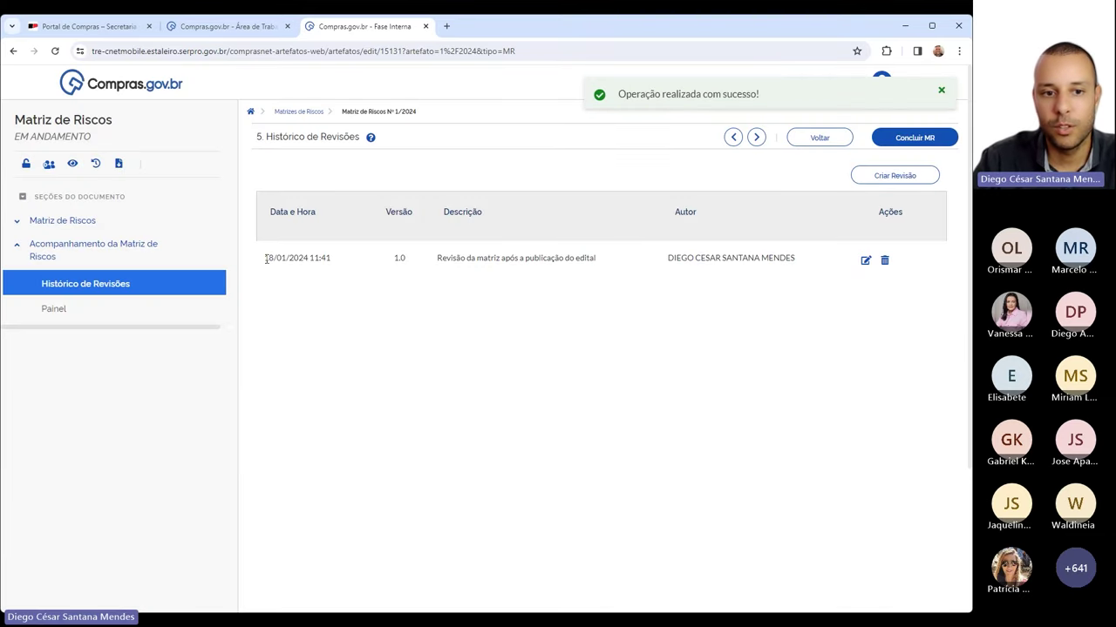
pyautogui.moveTo(265, 258); pyautogui.dragTo(760, 321)
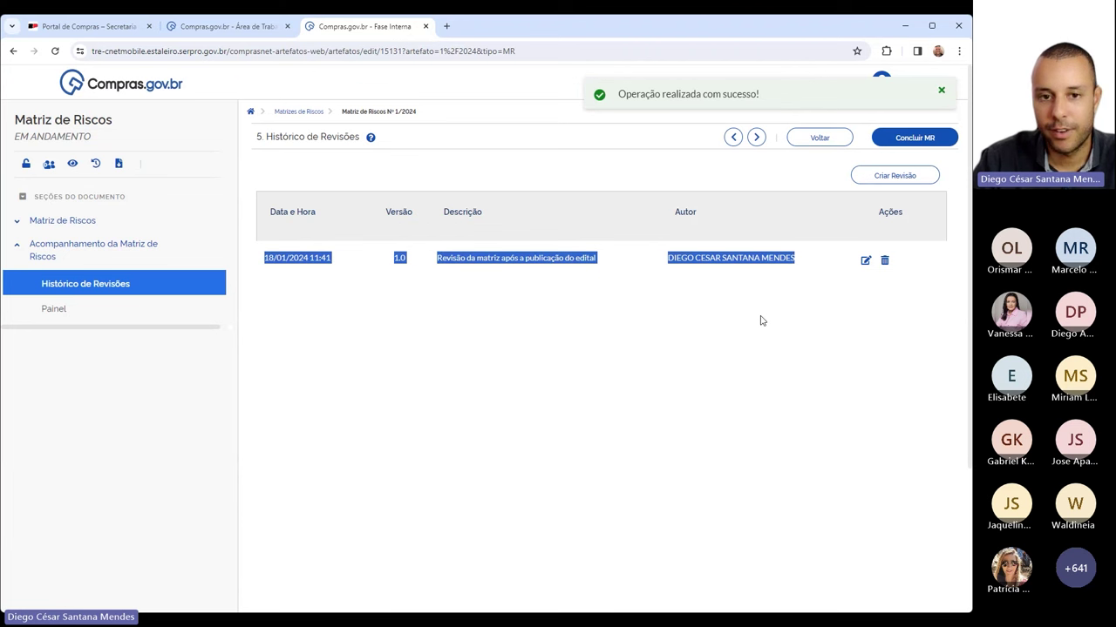
pyautogui.click(761, 320)
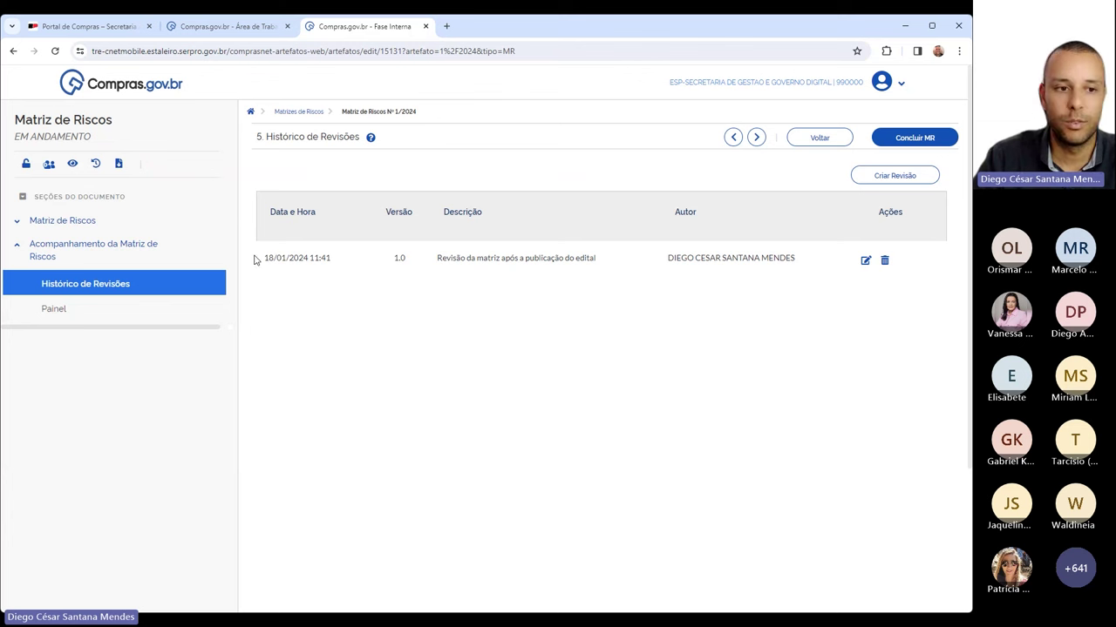
pyautogui.moveTo(263, 259); pyautogui.dragTo(295, 259)
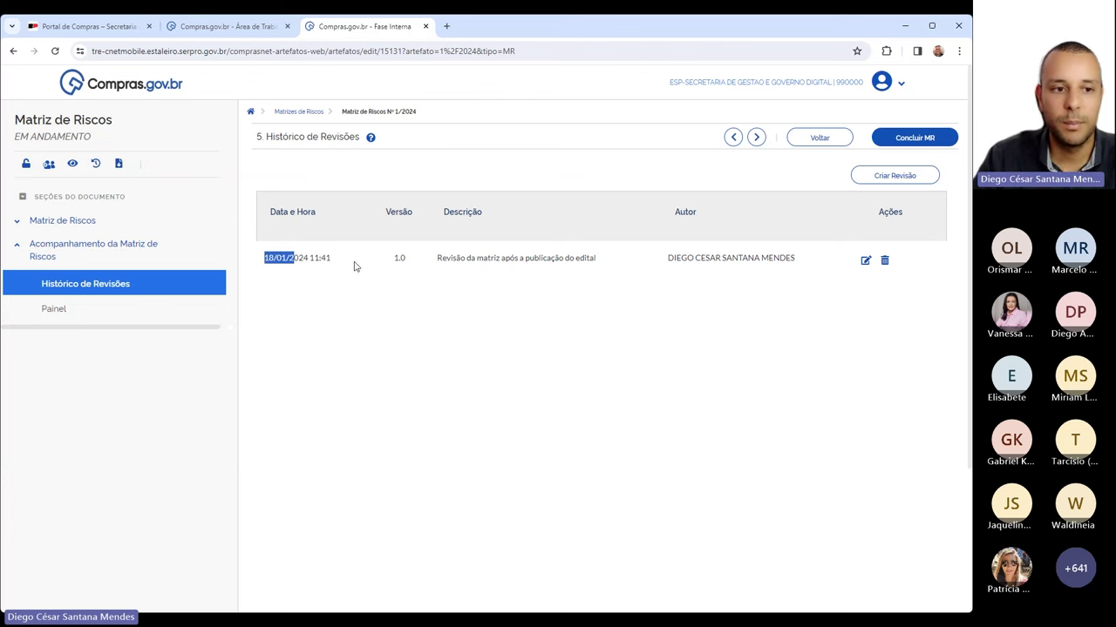
pyautogui.click(269, 283)
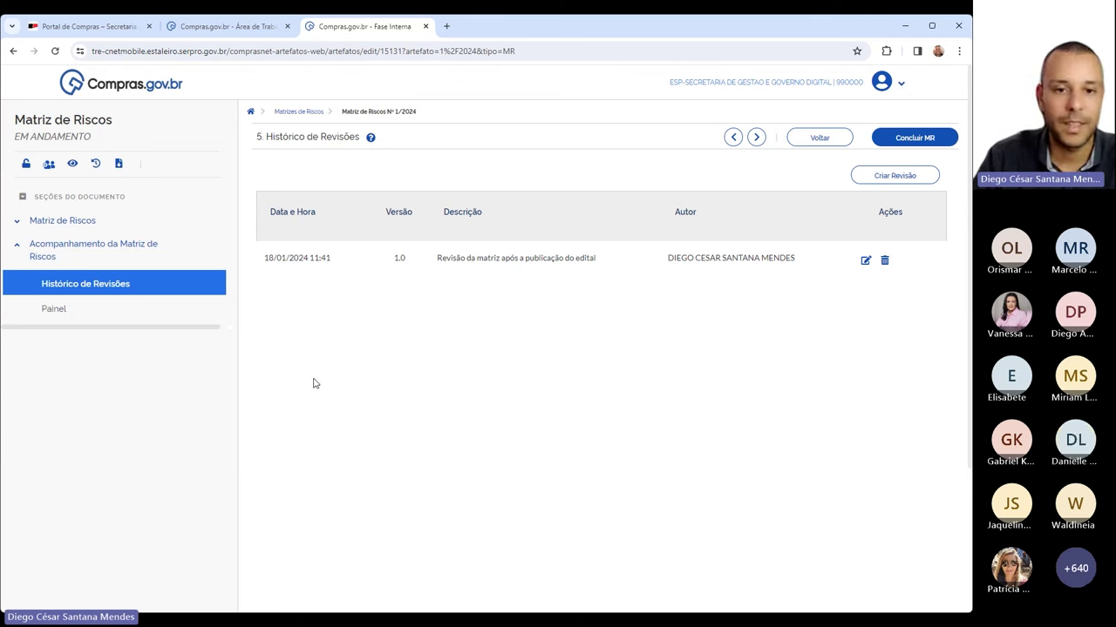
# - Preview the risk matrix document, review its revision history, identified risks and responsible signatories, and close the preview
pyautogui.click(73, 163)
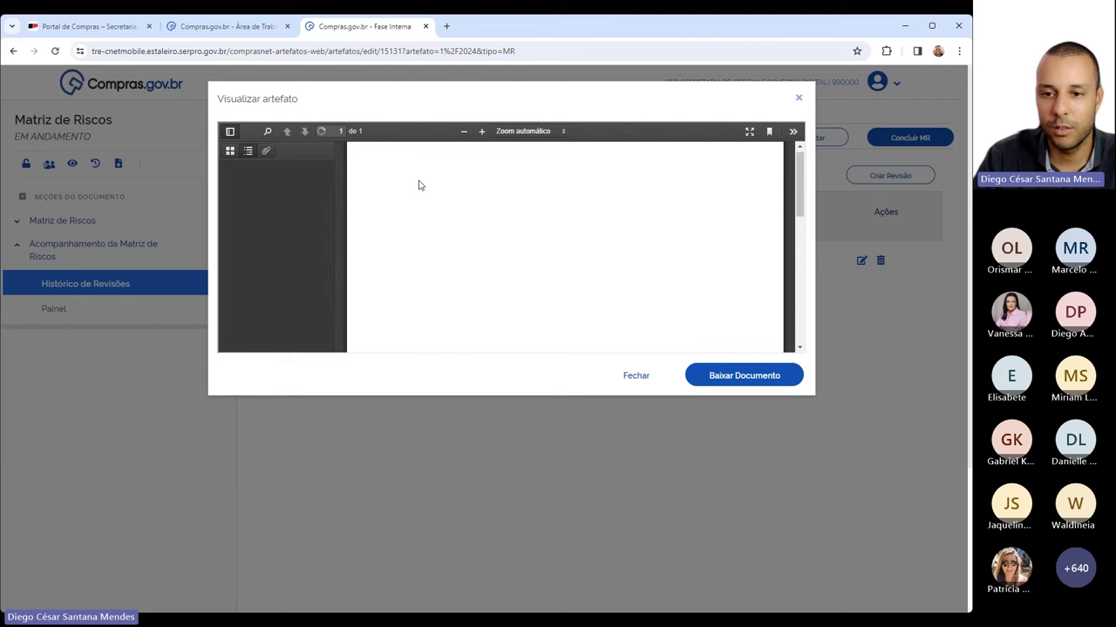
pyautogui.scroll(-10, 567, 244)
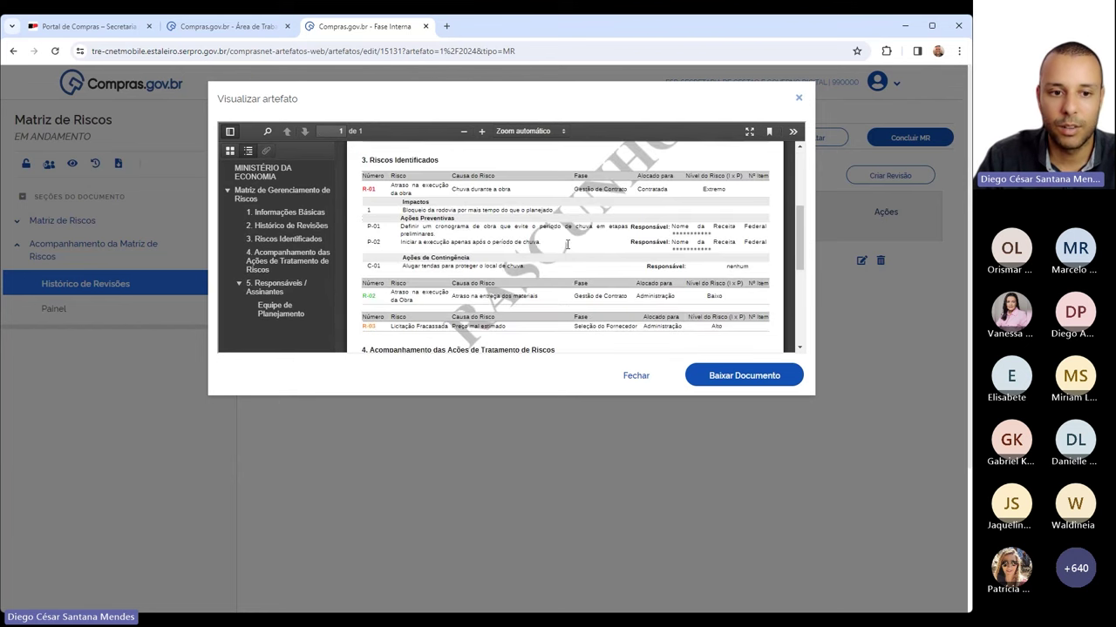
pyautogui.scroll(3, 567, 244)
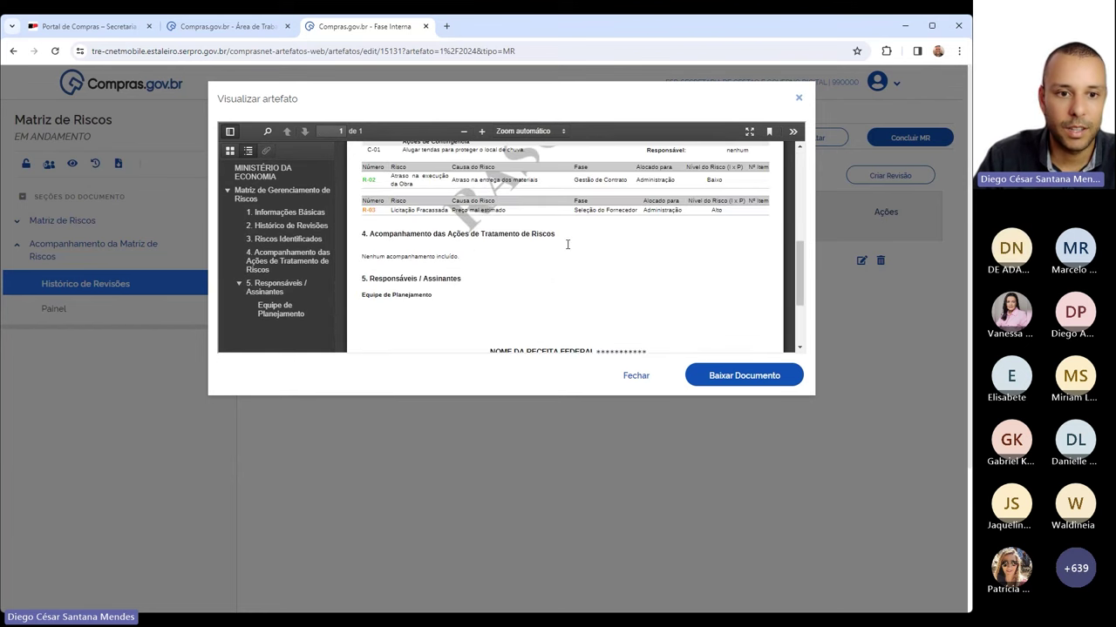
pyautogui.scroll(-3, 586, 254)
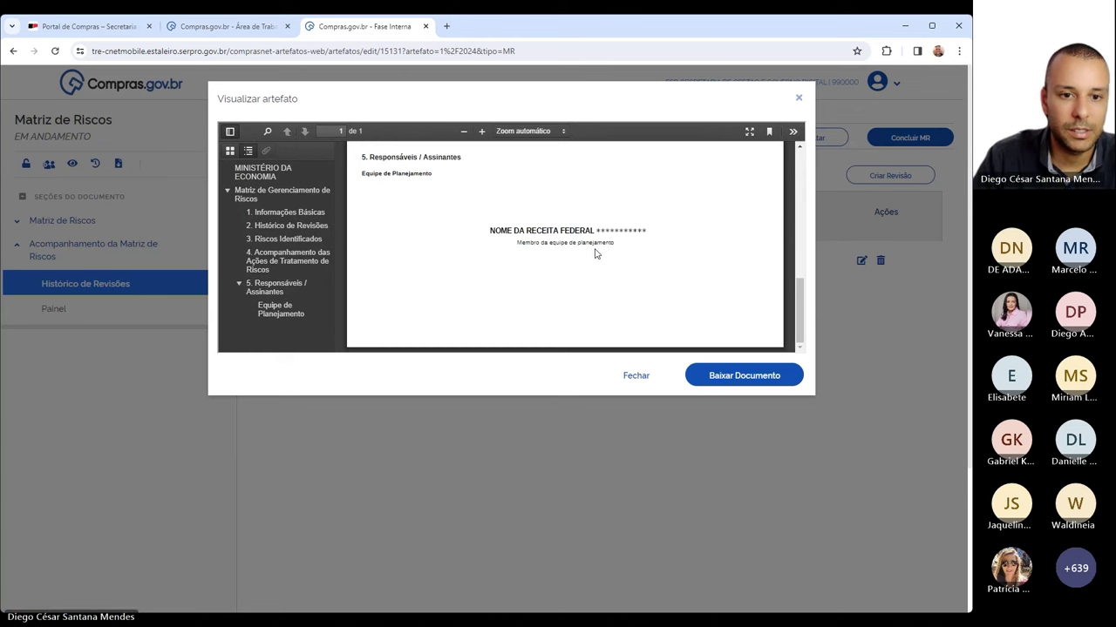
pyautogui.scroll(15, 596, 253)
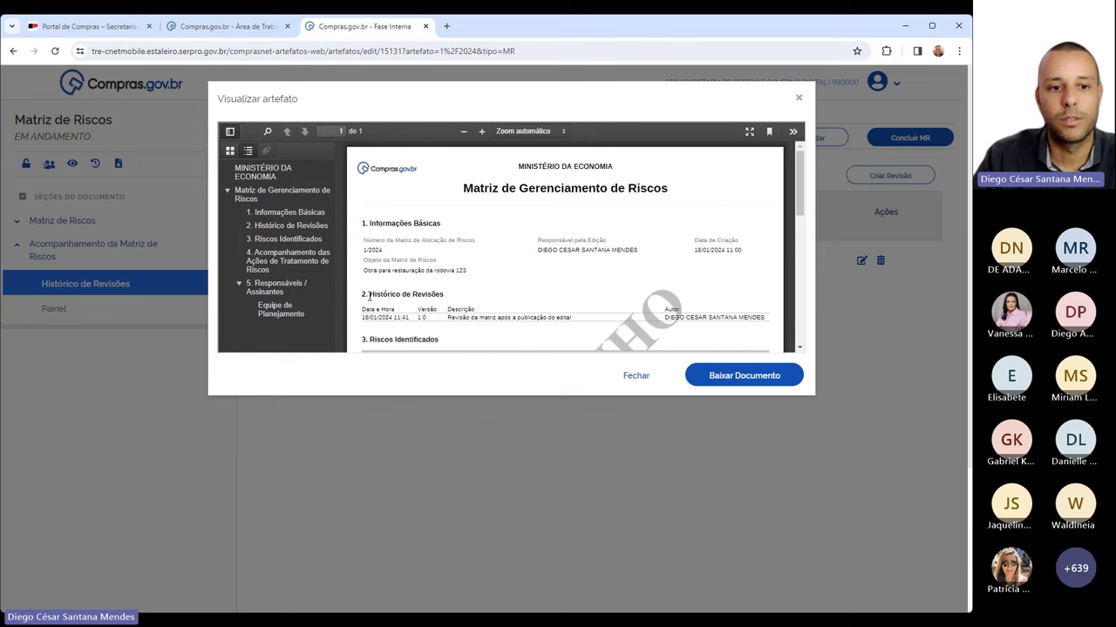
pyautogui.scroll(-1, 512, 242)
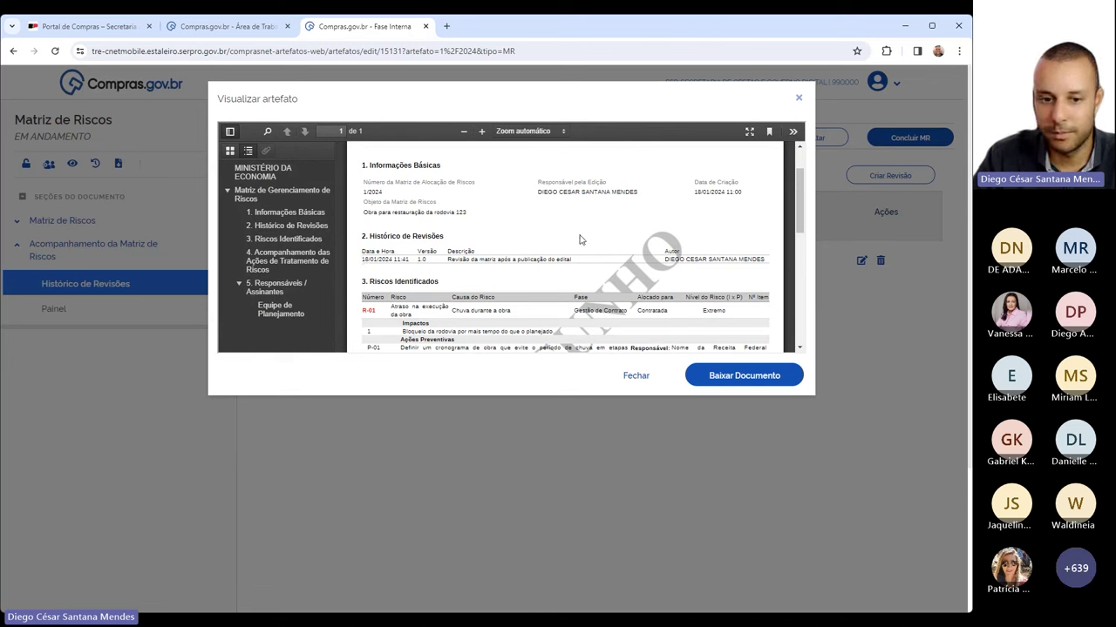
pyautogui.click(632, 378)
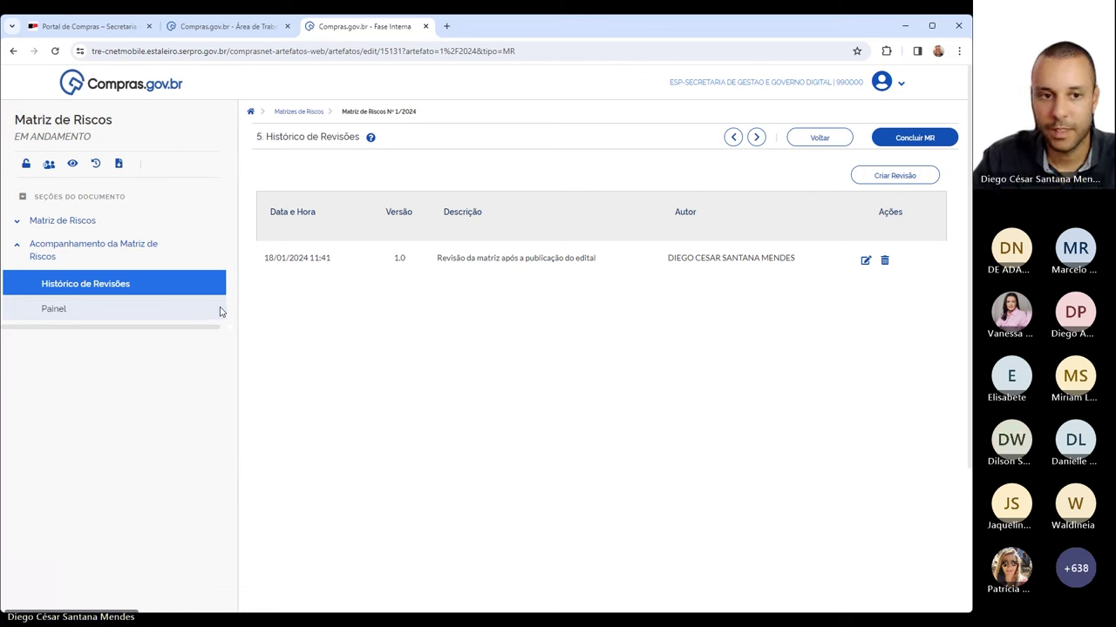
pyautogui.scroll(-1, 174, 174)
pyautogui.scroll(1, 543, 216)
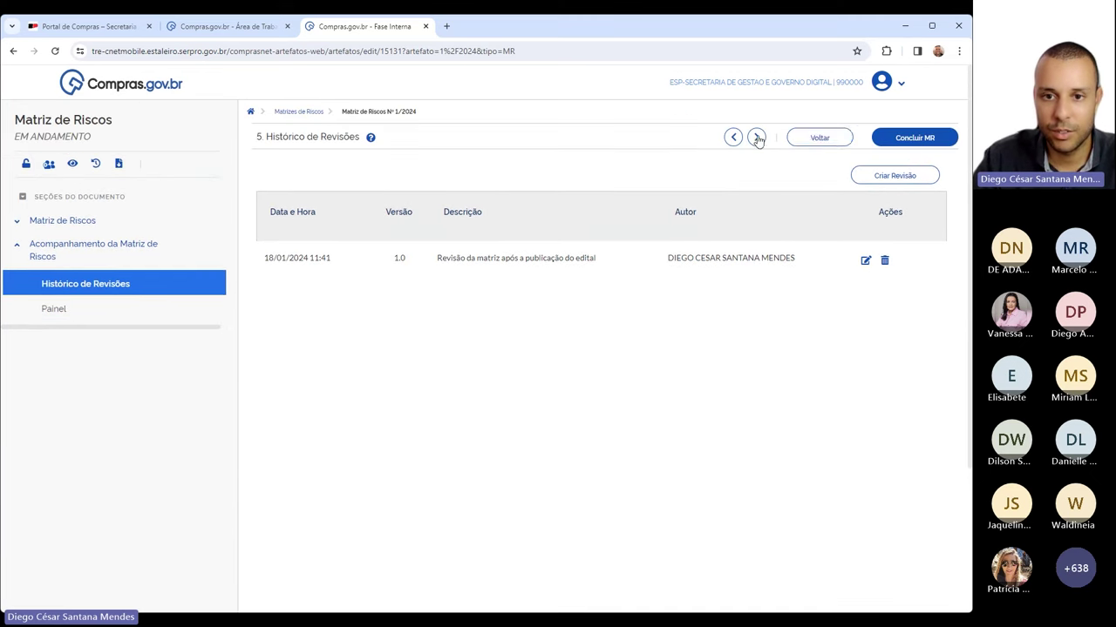
# - Return to the Gestão de Riscos list and open the action follow-up of matrix 1/2024 from Minhas MRs
pyautogui.click(817, 139)
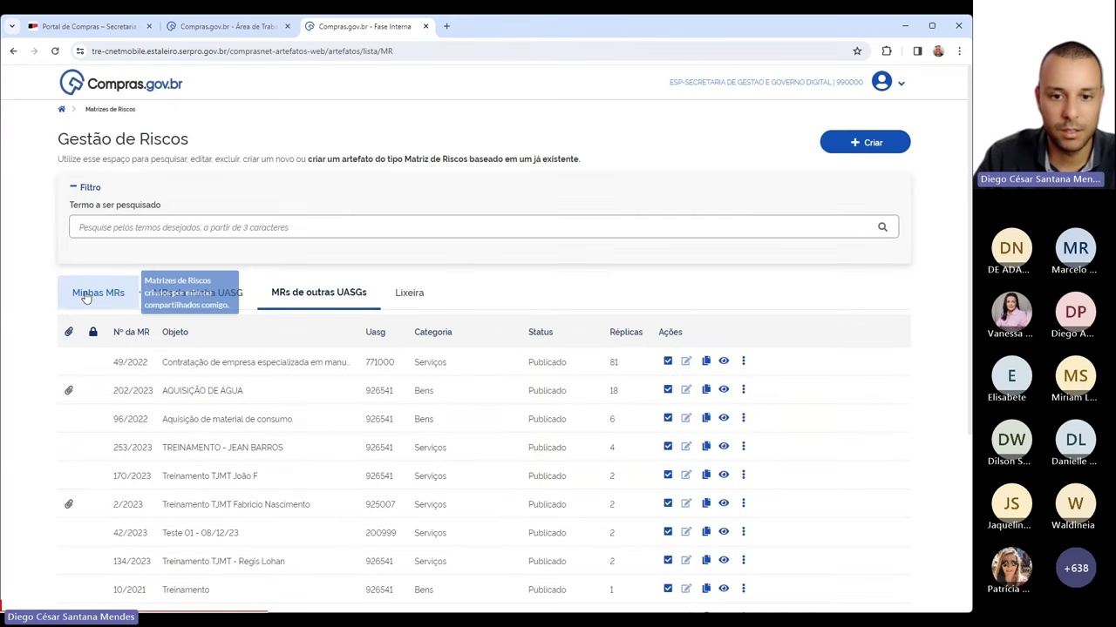
pyautogui.click(100, 293)
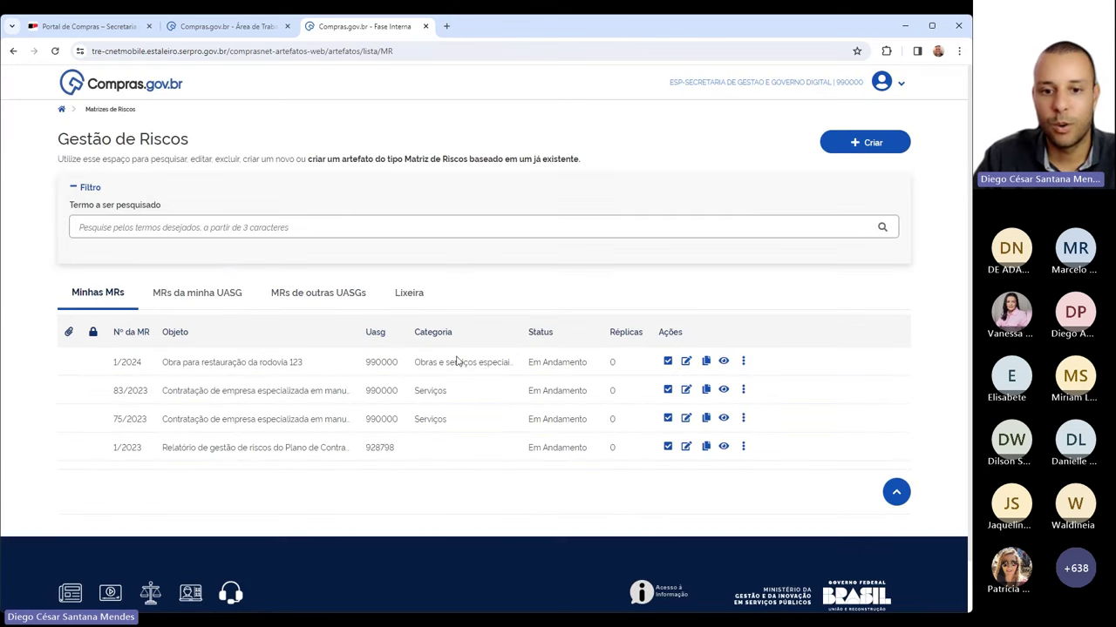
pyautogui.click(668, 362)
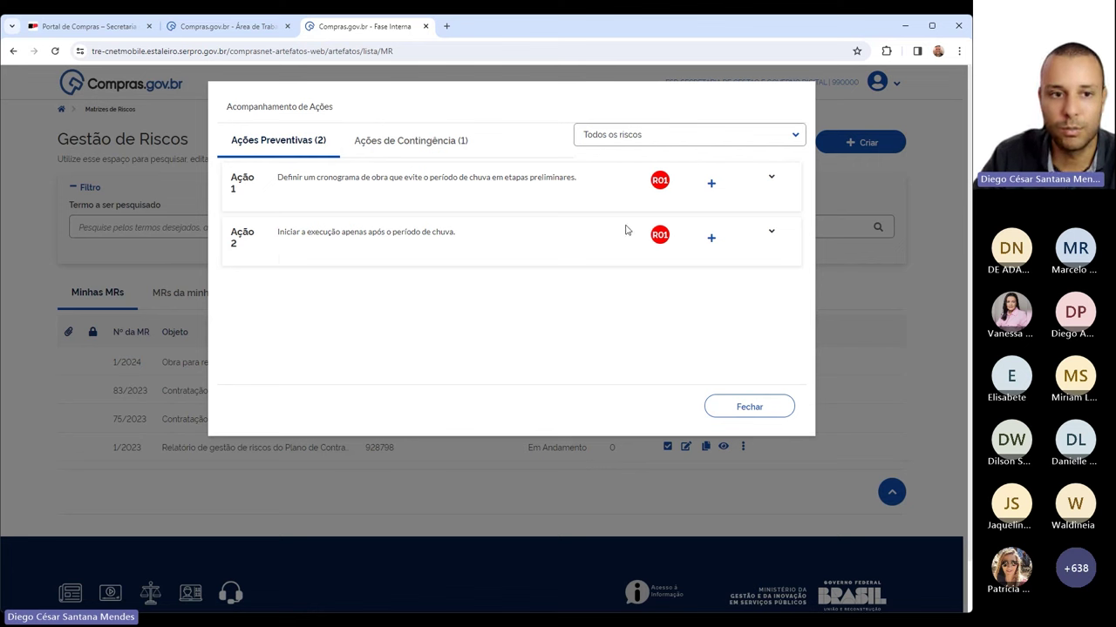
# - View the contingency actions and the existing follow-up of preventive Ação 1
pyautogui.click(376, 143)
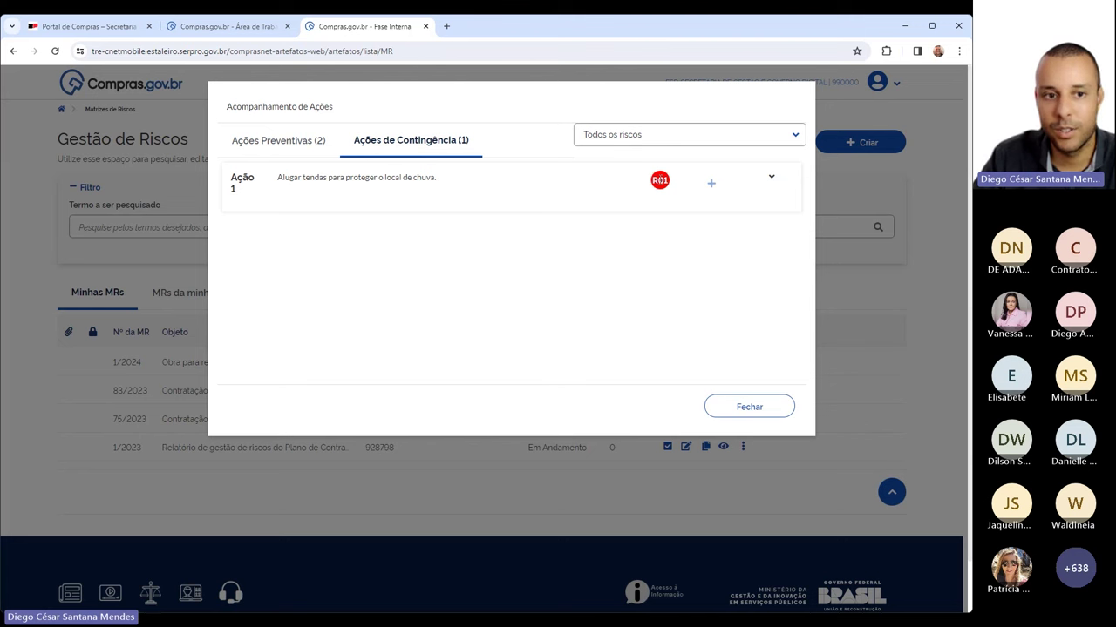
pyautogui.click(279, 146)
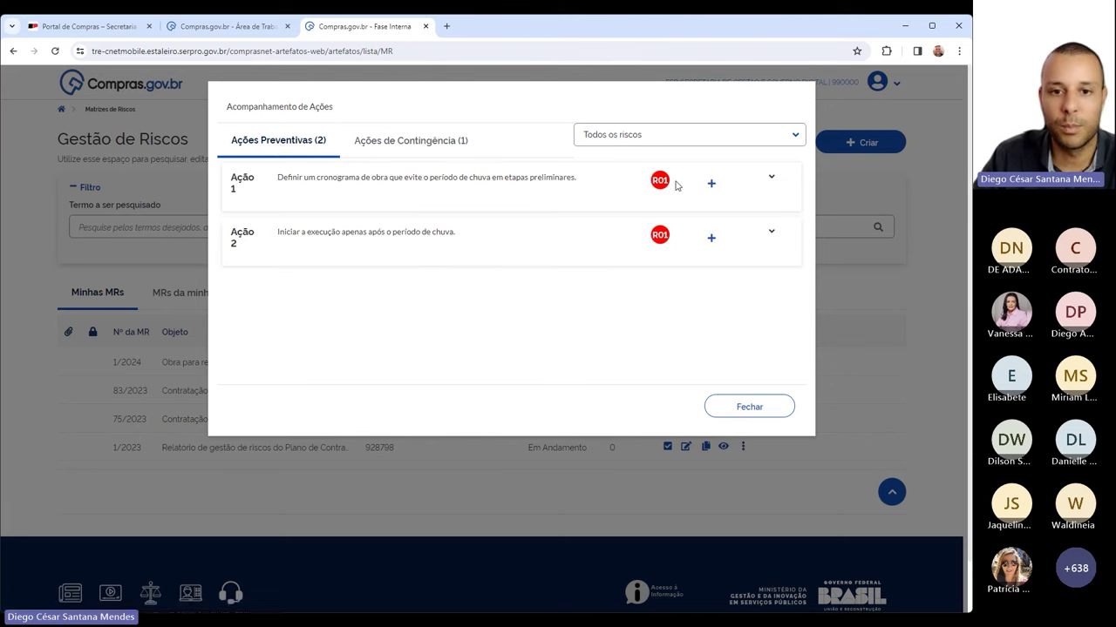
pyautogui.click(771, 178)
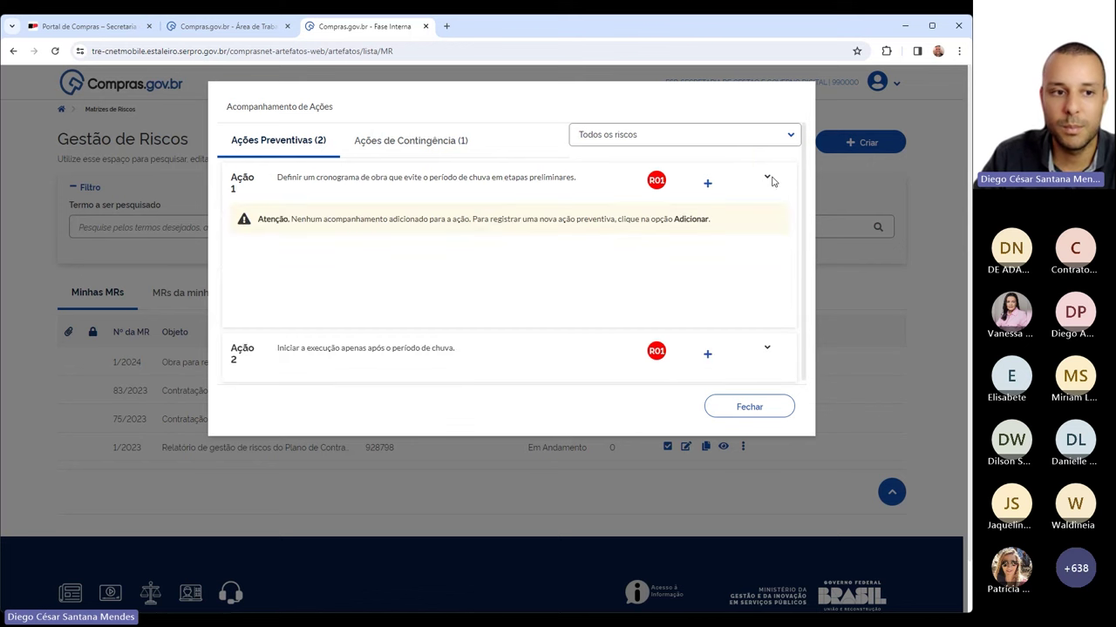
# - Add a follow-up to preventive Ação 1 beginning "Foi criado um cronograma de obra, contendo a execução mais arrojada durante os 3 primeiros meses de"
pyautogui.click(708, 185)
pyautogui.click(398, 143)
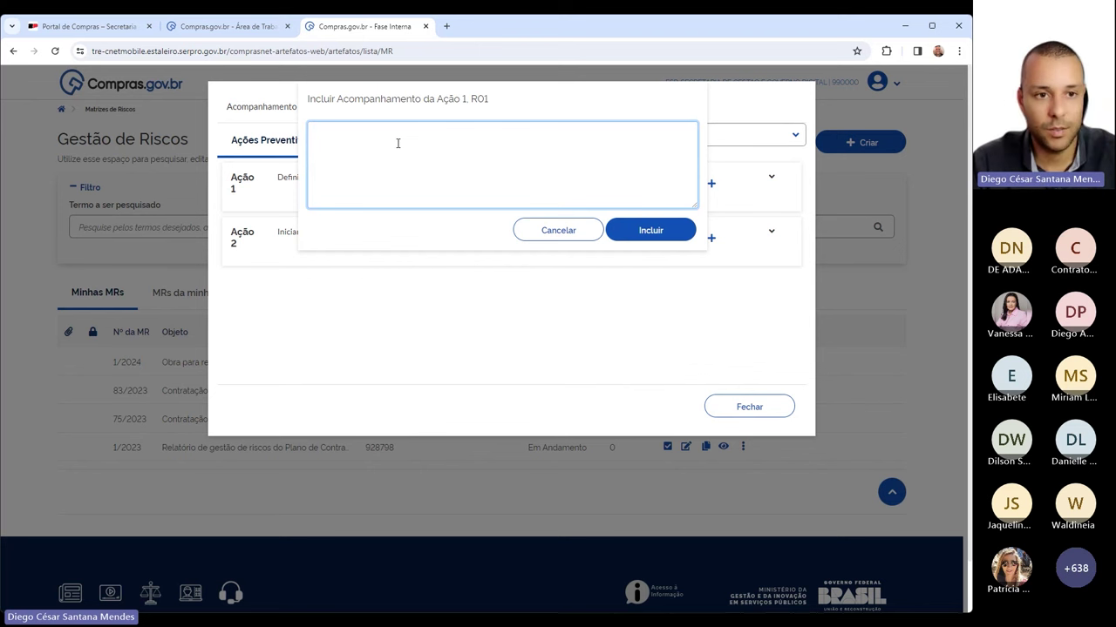
pyautogui.write('F')
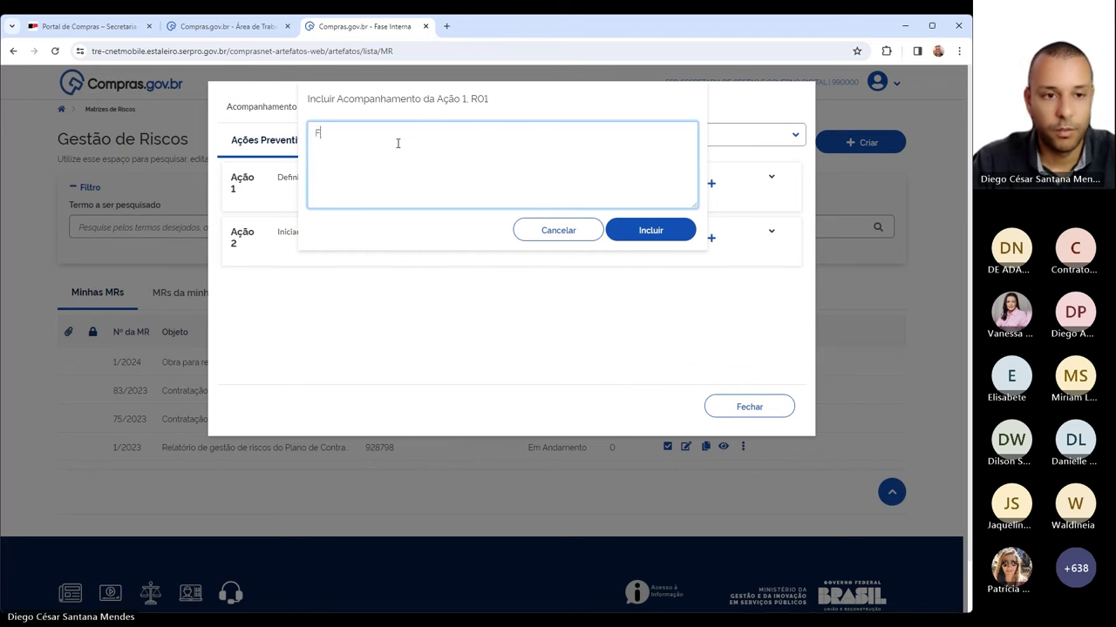
pyautogui.write('oi criado um cronoga')
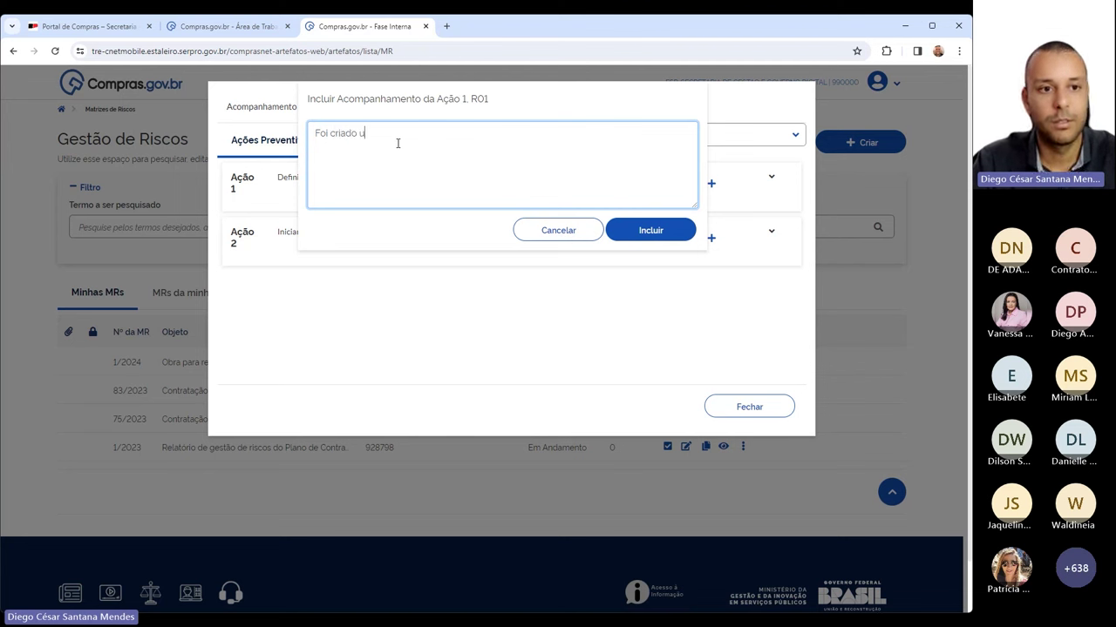
pyautogui.press('BackSpace')
pyautogui.press('BackSpace')
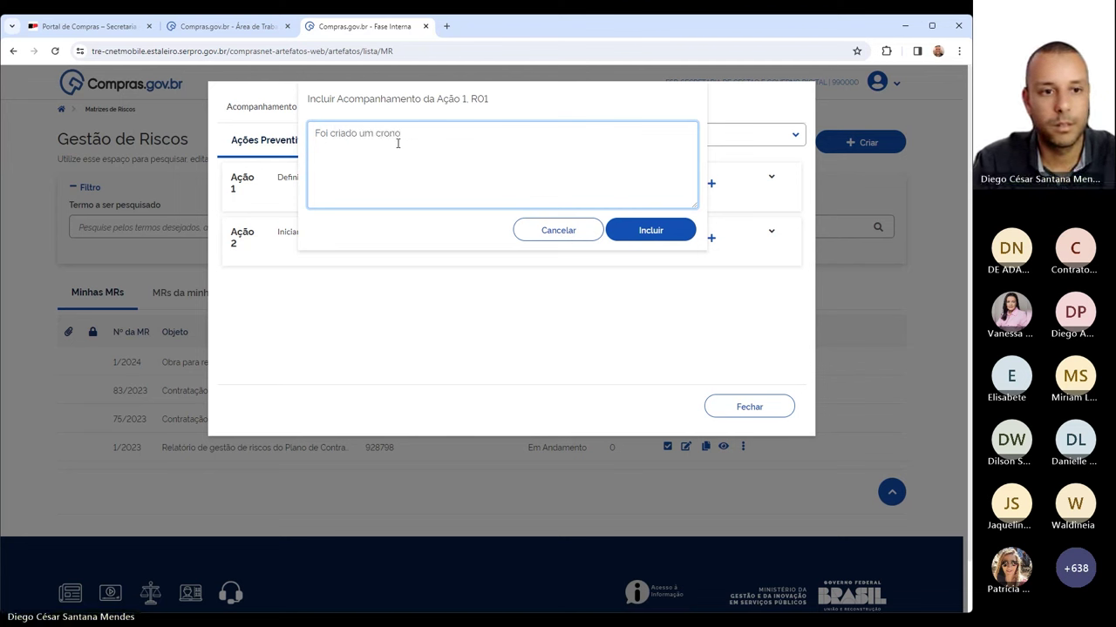
pyautogui.write('grama de obr')
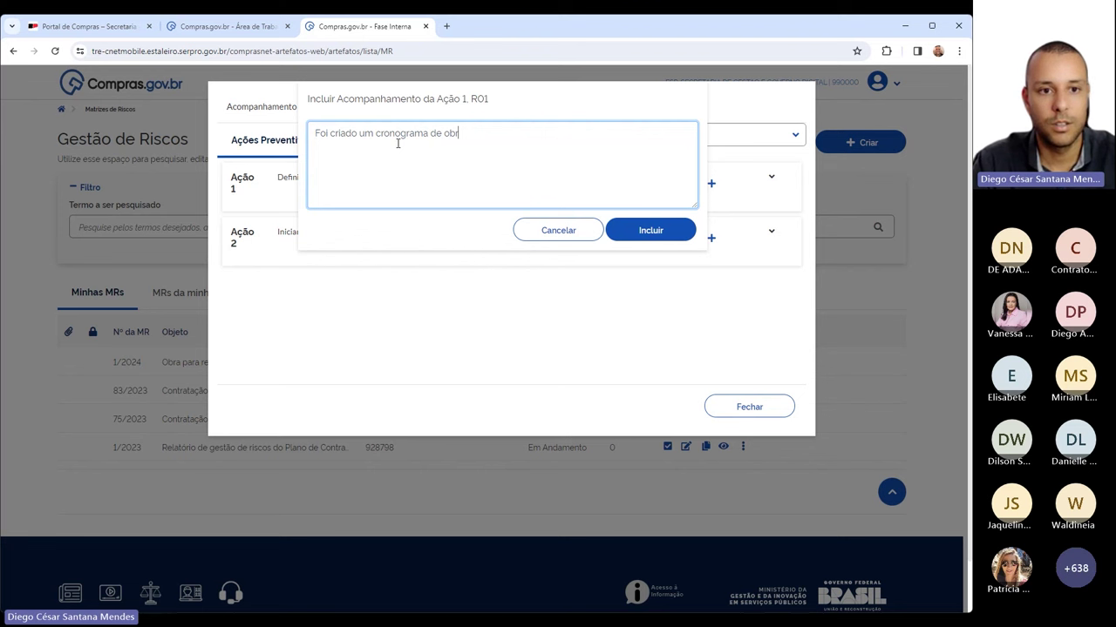
pyautogui.write('a, contendo ')
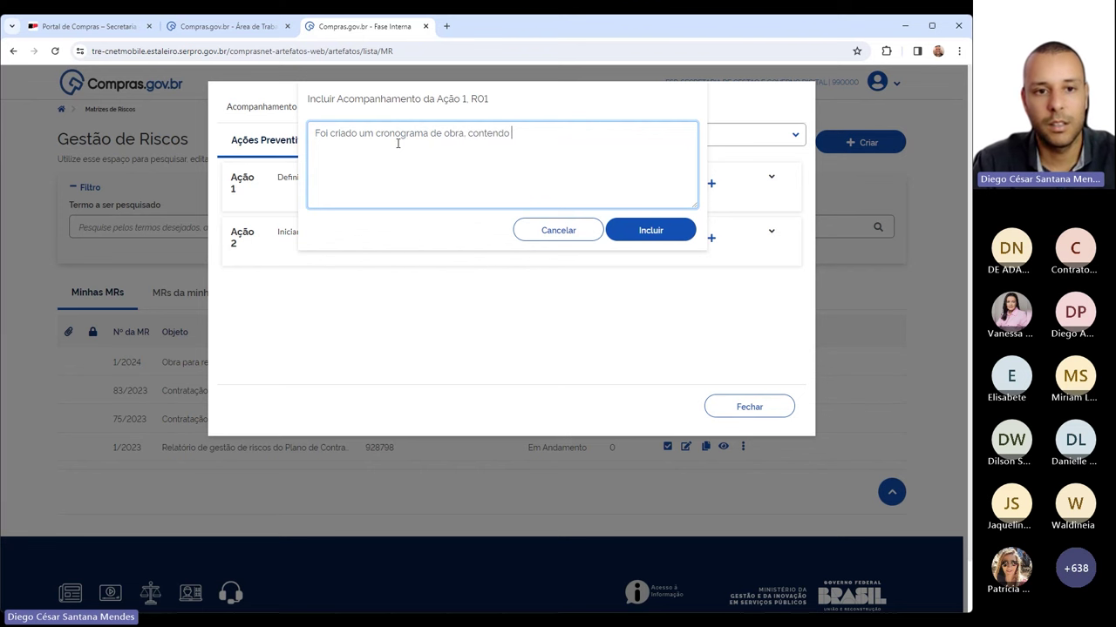
pyautogui.write('a execução ')
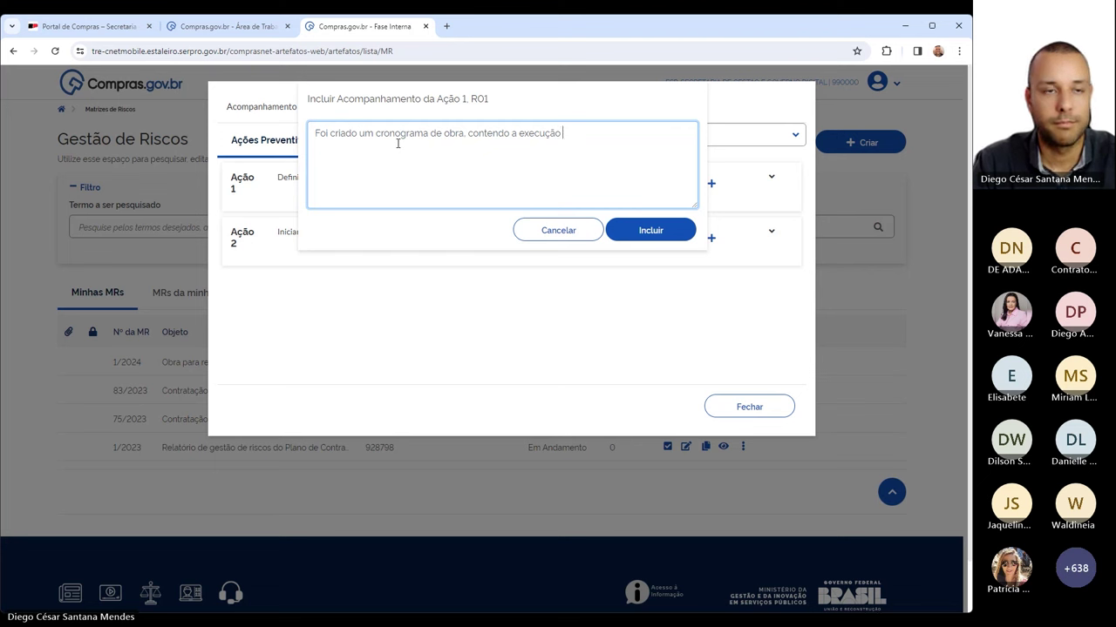
pyautogui.write('mais arro')
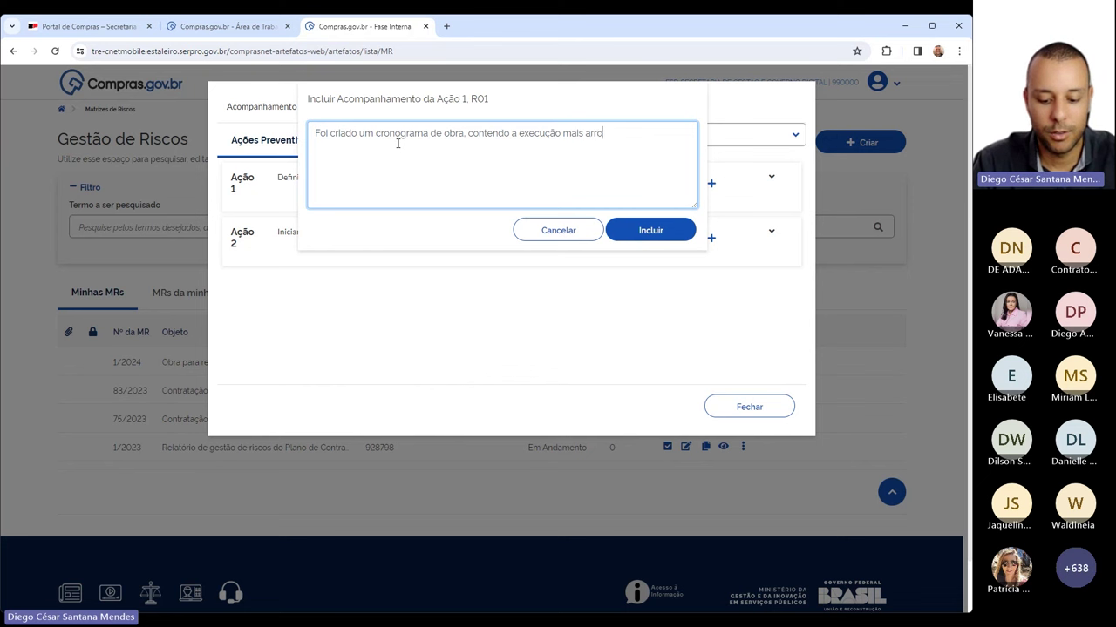
pyautogui.write('jada durant')
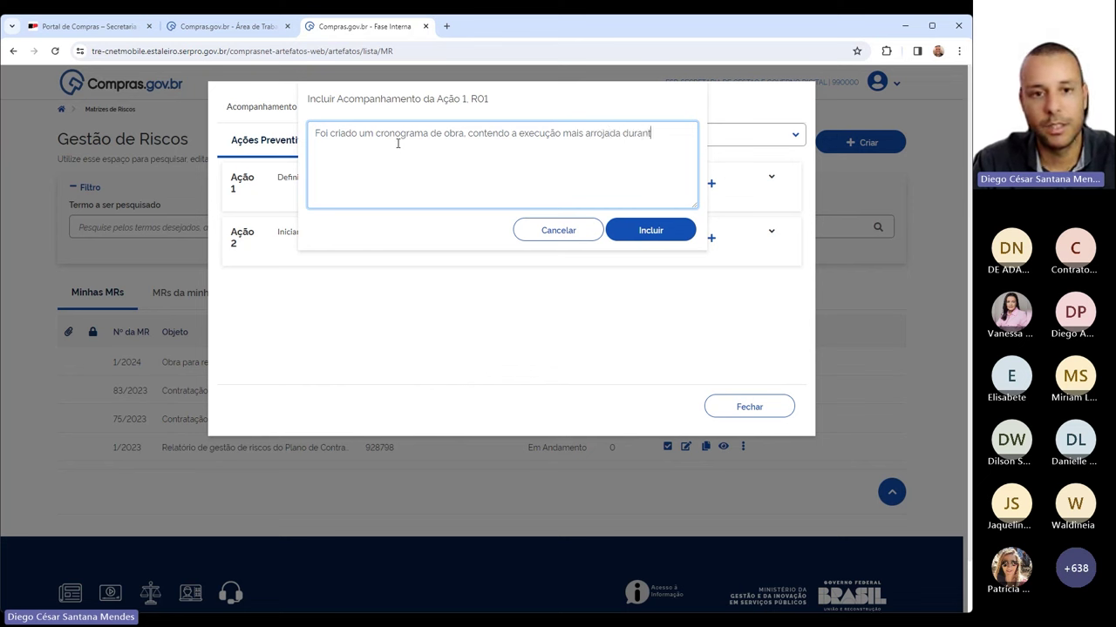
pyautogui.write('e o')
pyautogui.write('s ')
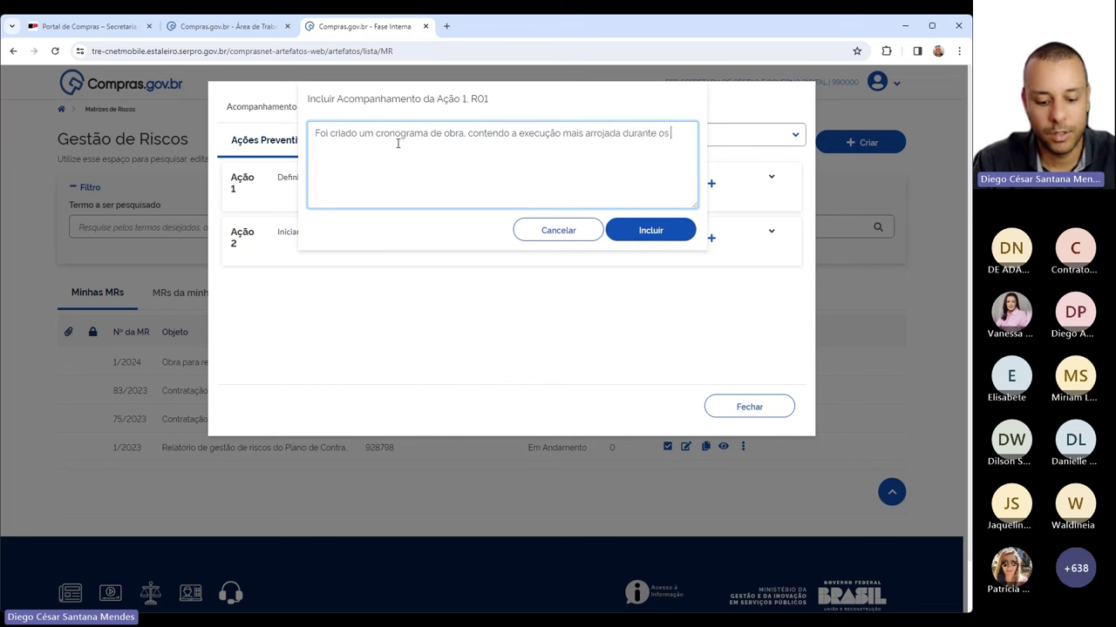
pyautogui.write('3 primeiros ')
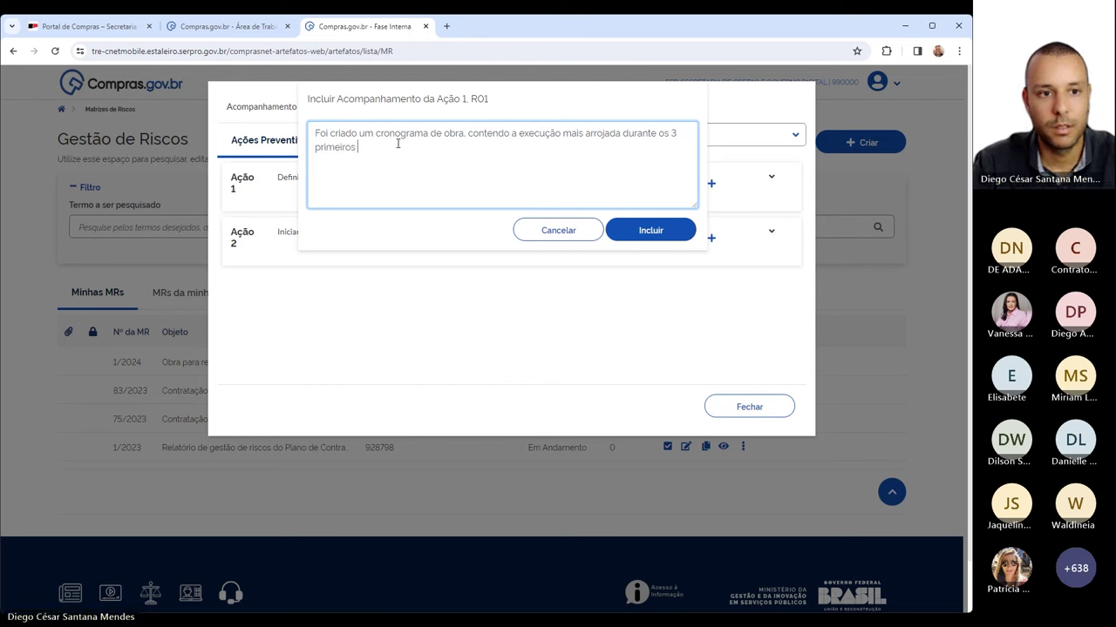
pyautogui.write('meses de')
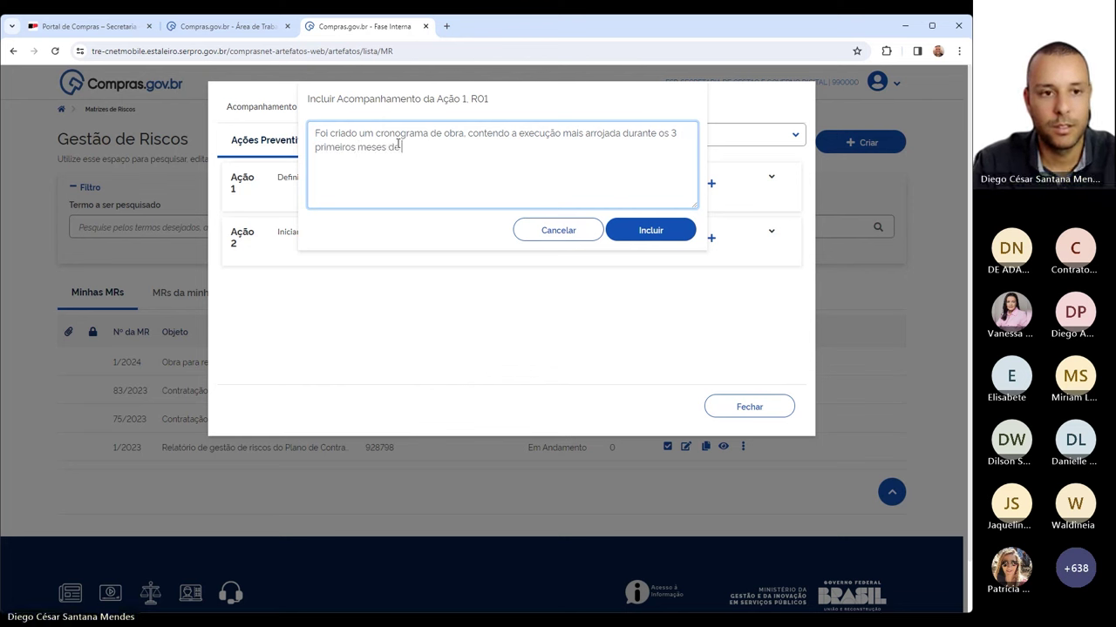
# - Complete the Ação 1 follow-up text with "obra, garantindo o adiantamento da etapa preliminar durante a fase de chuvas." and include it
pyautogui.write(' obra, garanti')
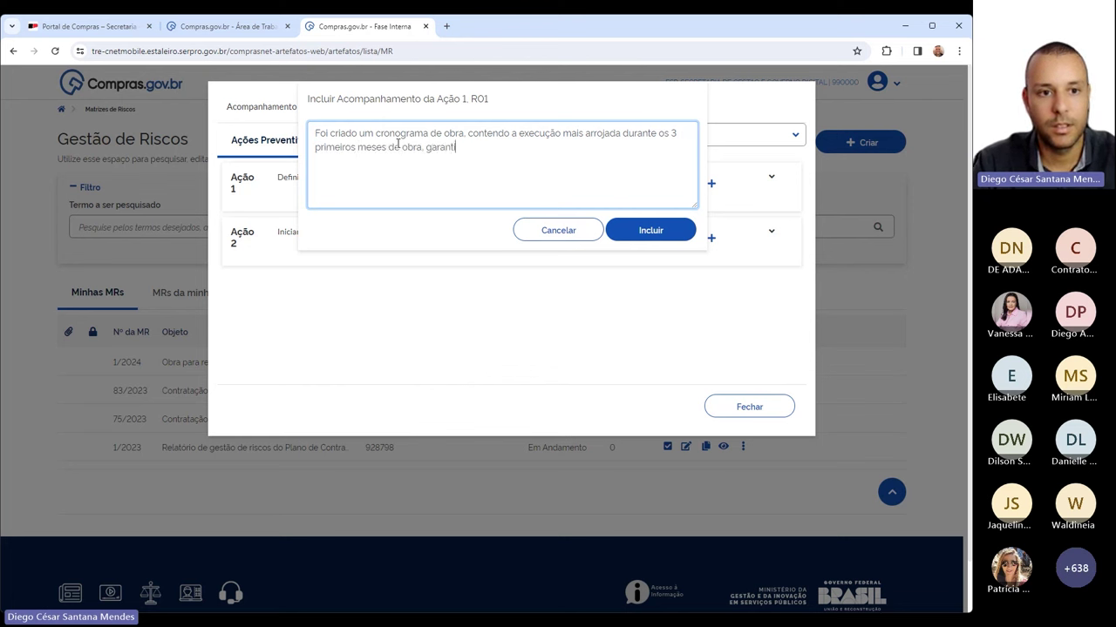
pyautogui.write('ndo o')
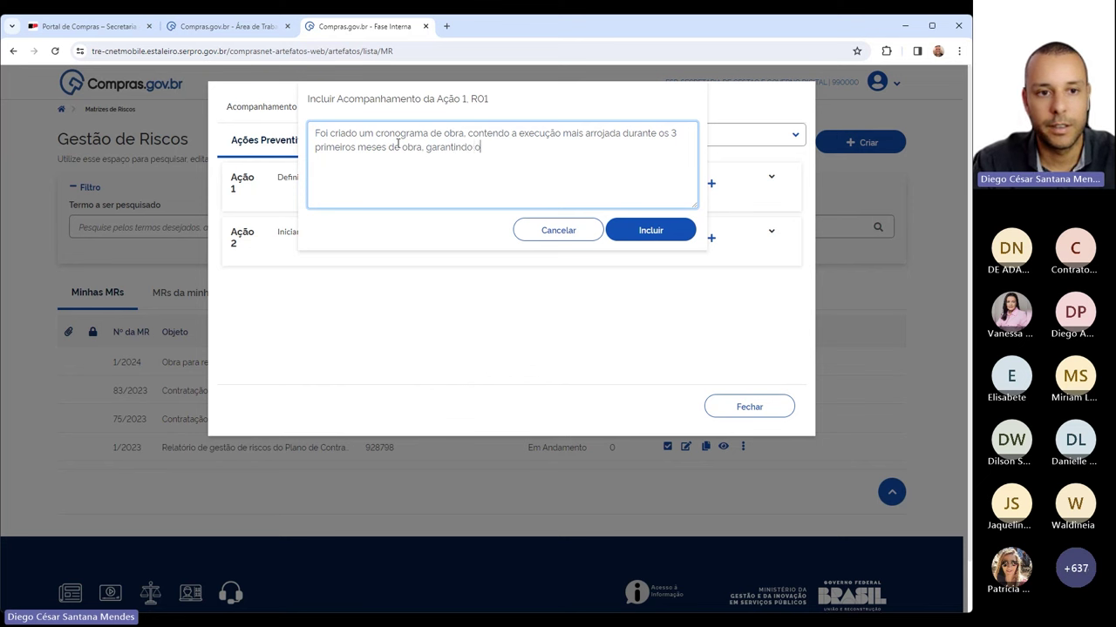
pyautogui.write(' adiantamento d')
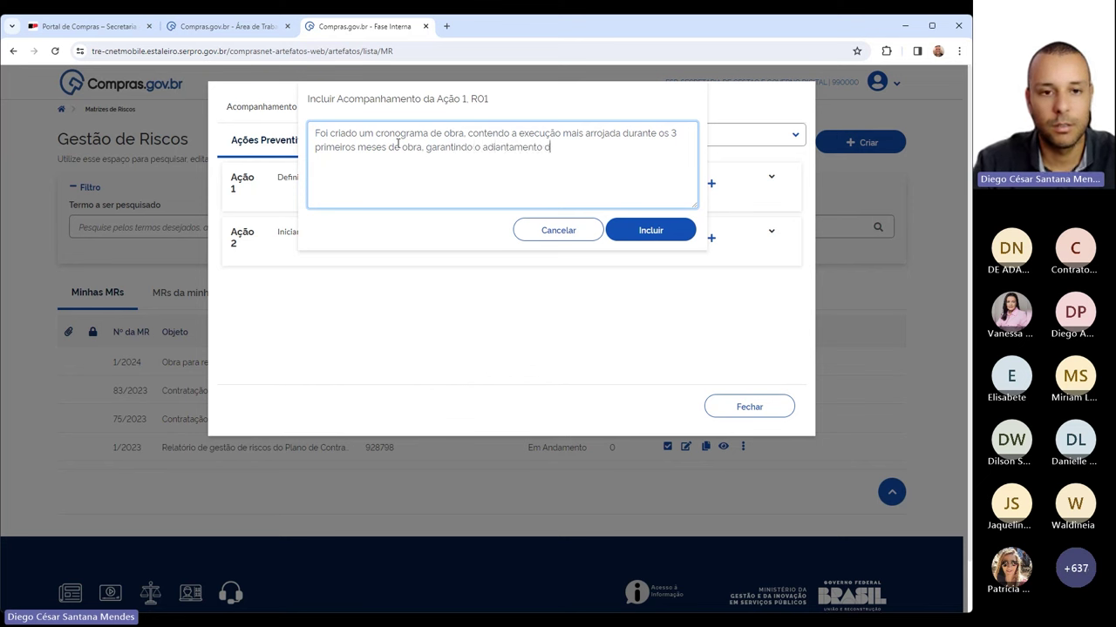
pyautogui.write('a etapa ')
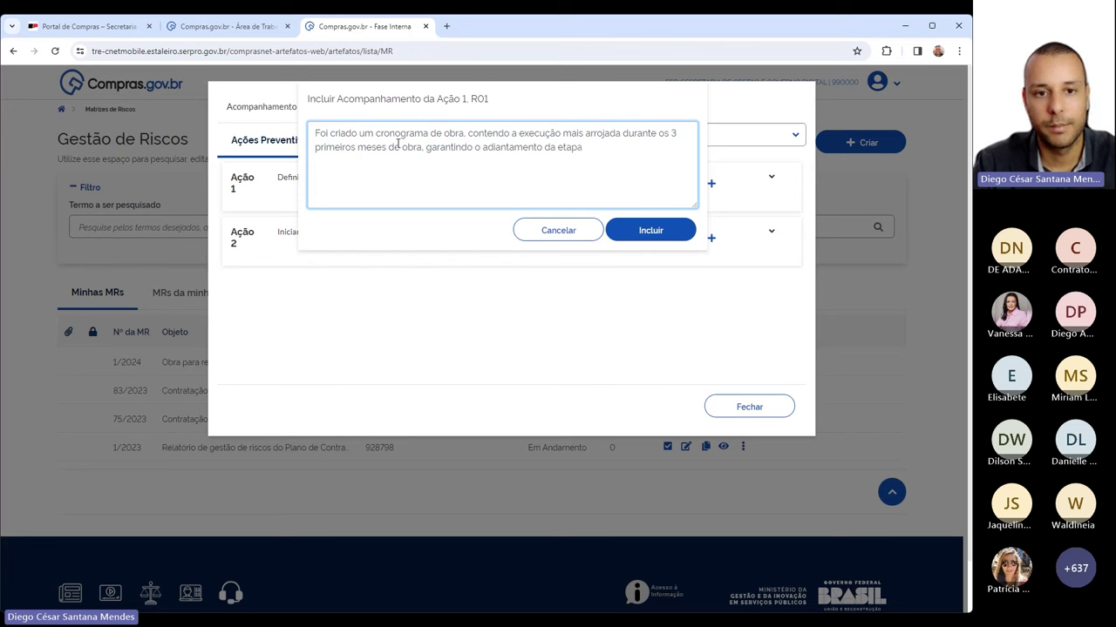
pyautogui.write('preço')
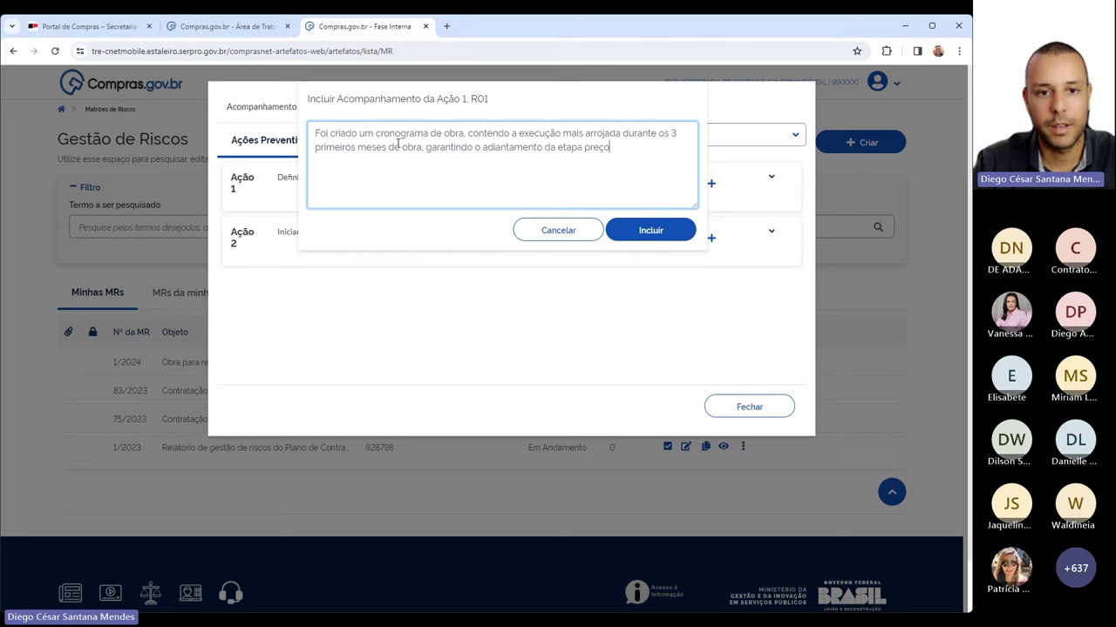
pyautogui.press('BackSpace')
pyautogui.press('BackSpace')
pyautogui.write('liminar')
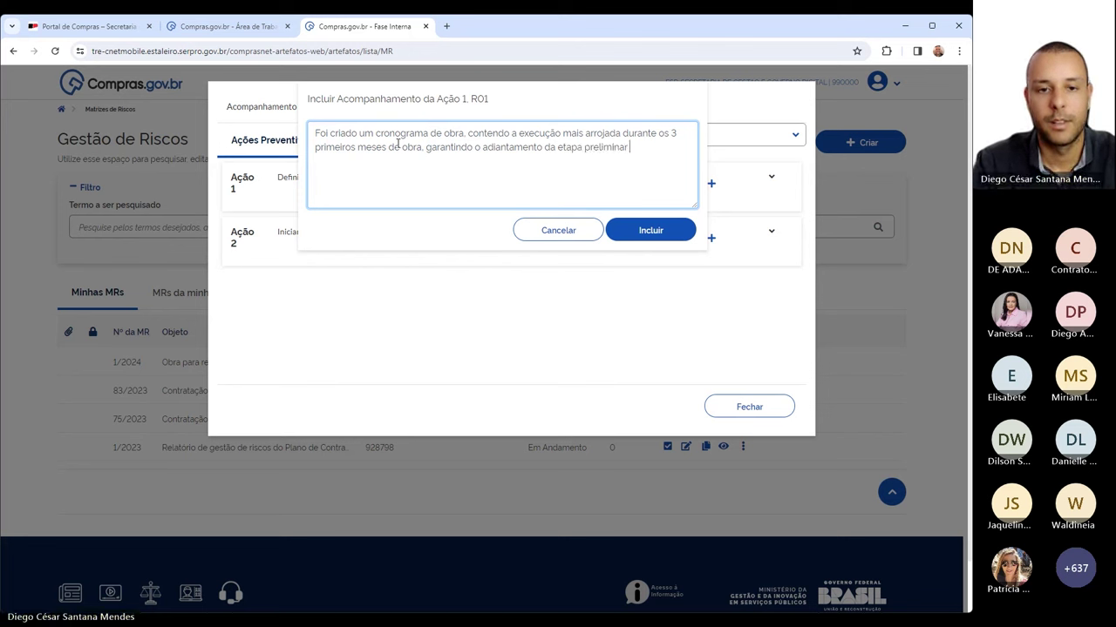
pyautogui.write(' dur')
pyautogui.write('ante a fa')
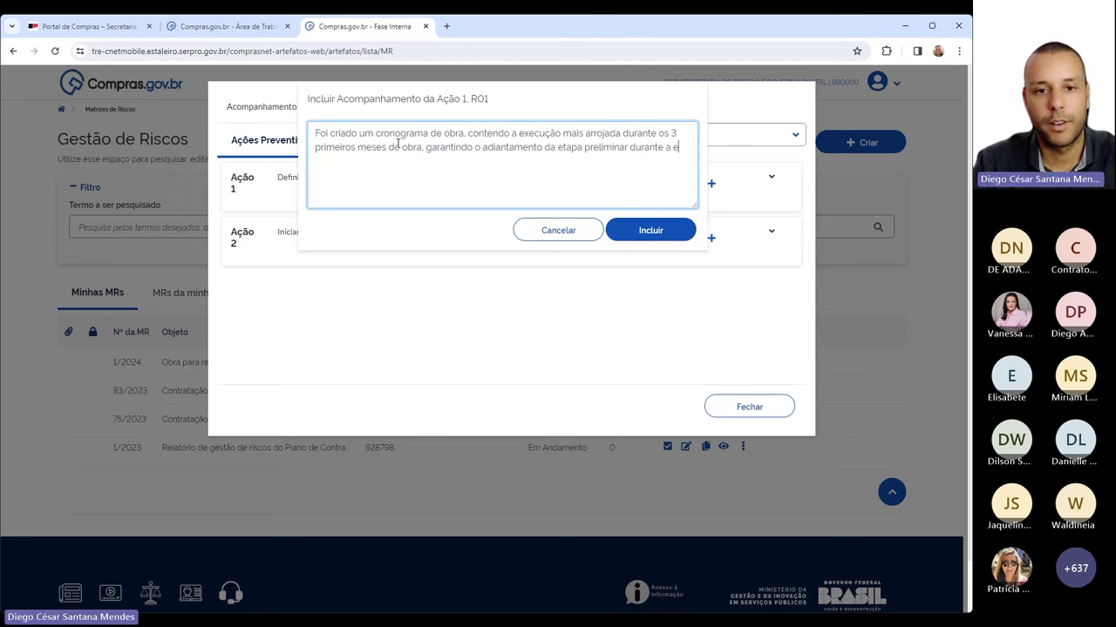
pyautogui.write('se de chi')
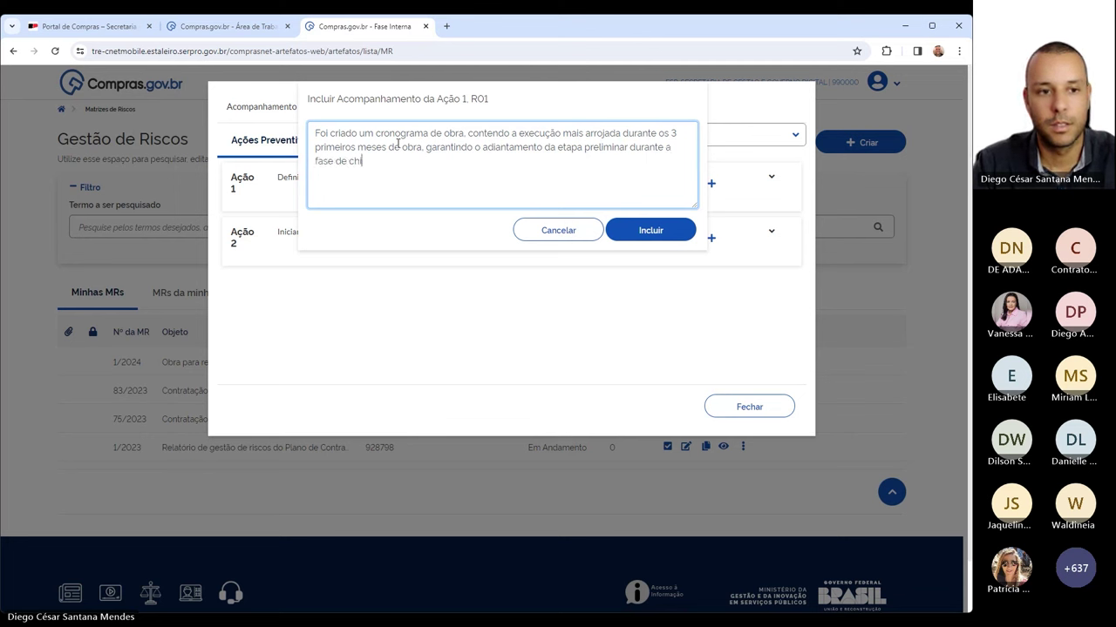
pyautogui.press('BackSpace')
pyautogui.write('uvas.')
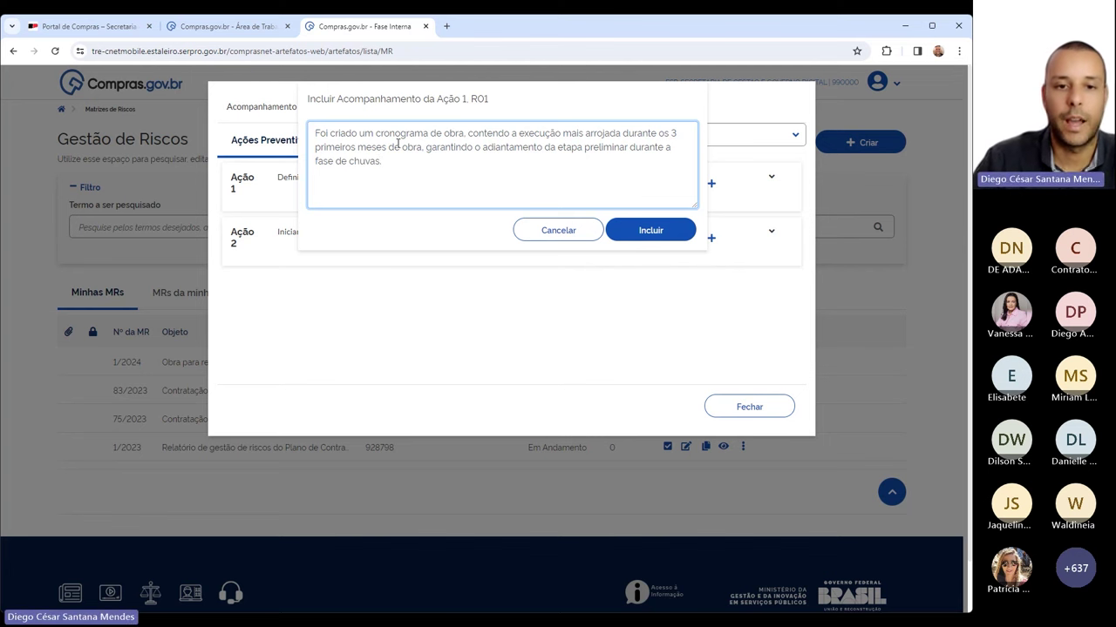
pyautogui.click(659, 235)
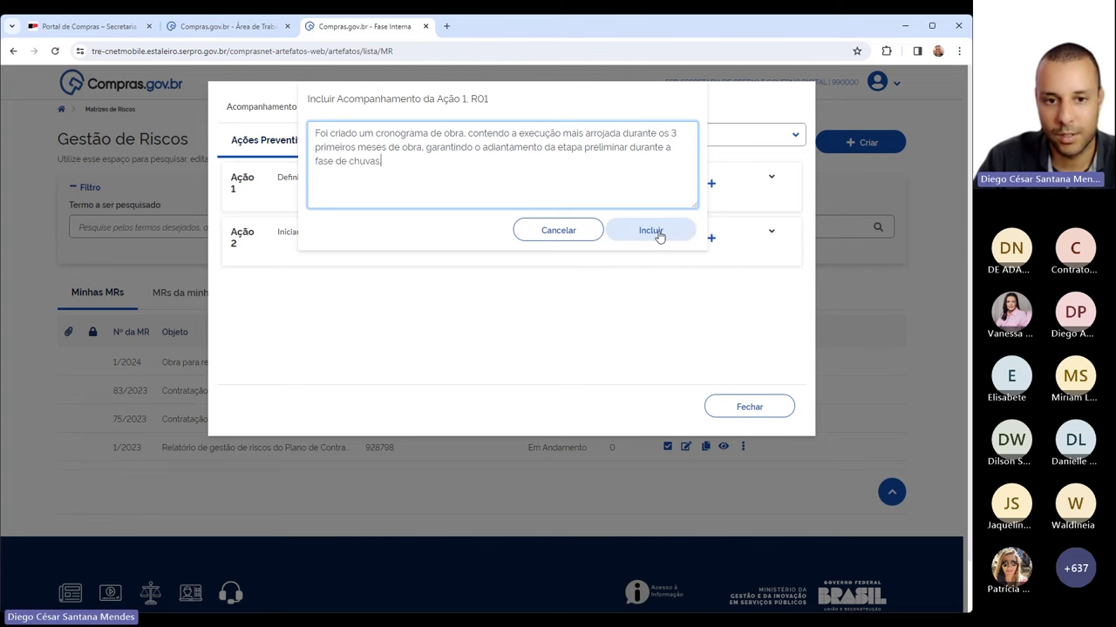
pyautogui.click(659, 233)
pyautogui.click(659, 233)
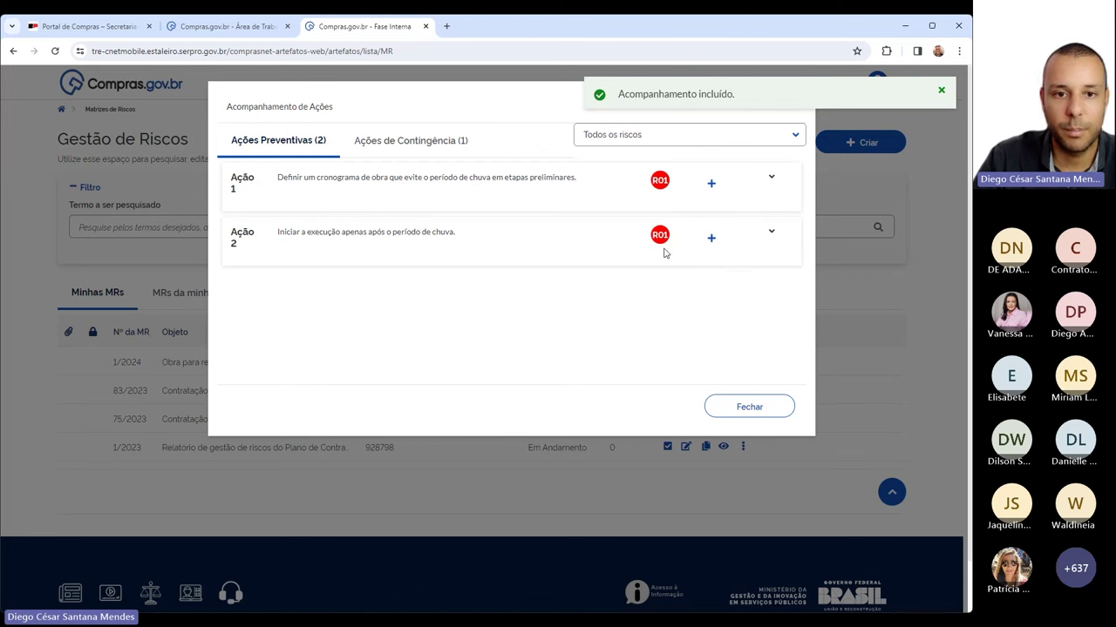
# - View the risks available for filtering the follow-up actions, keeping all risks selected
pyautogui.click(720, 139)
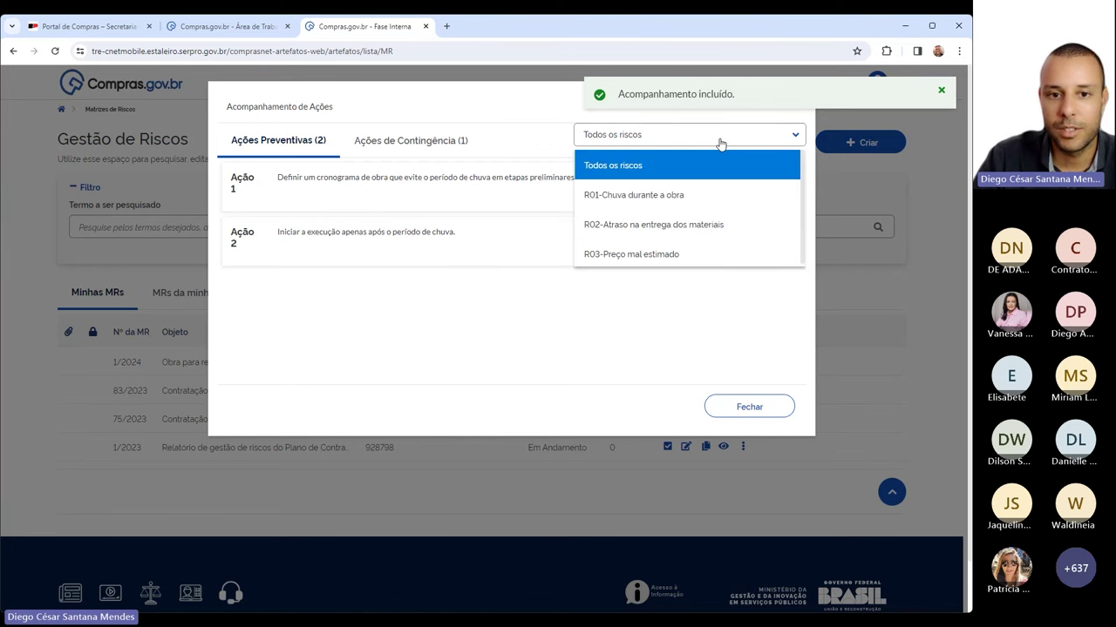
pyautogui.click(245, 120)
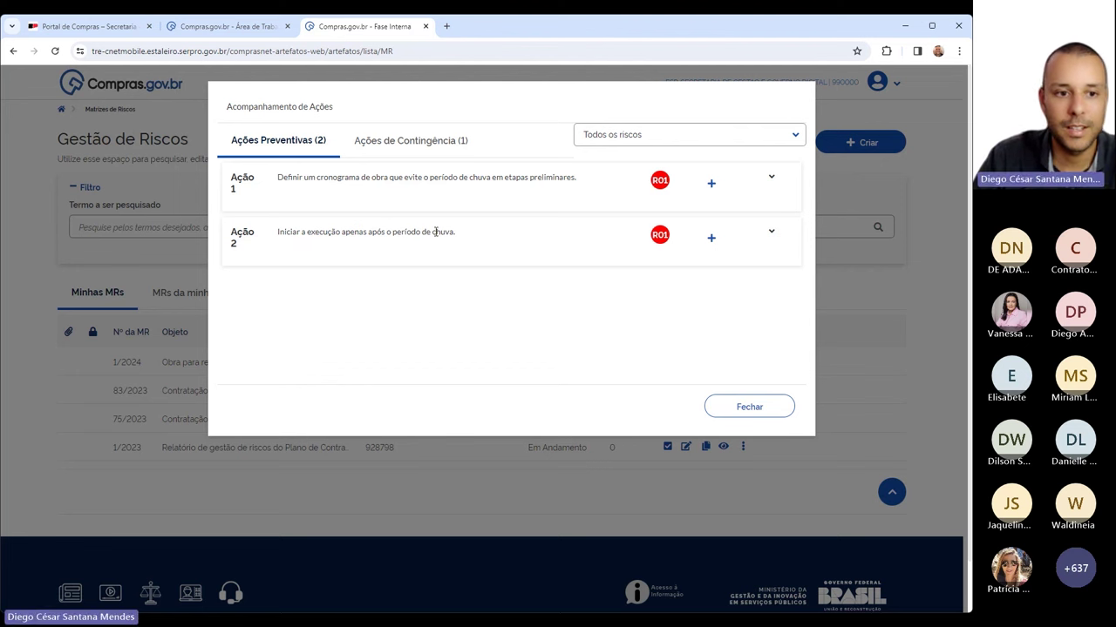
# - Write a follow-up for preventive Ação 2 reading "Durante a revisão do cronograma, foi previsto o inicio durante o mês de abril."
pyautogui.click(710, 238)
pyautogui.write('Durante ')
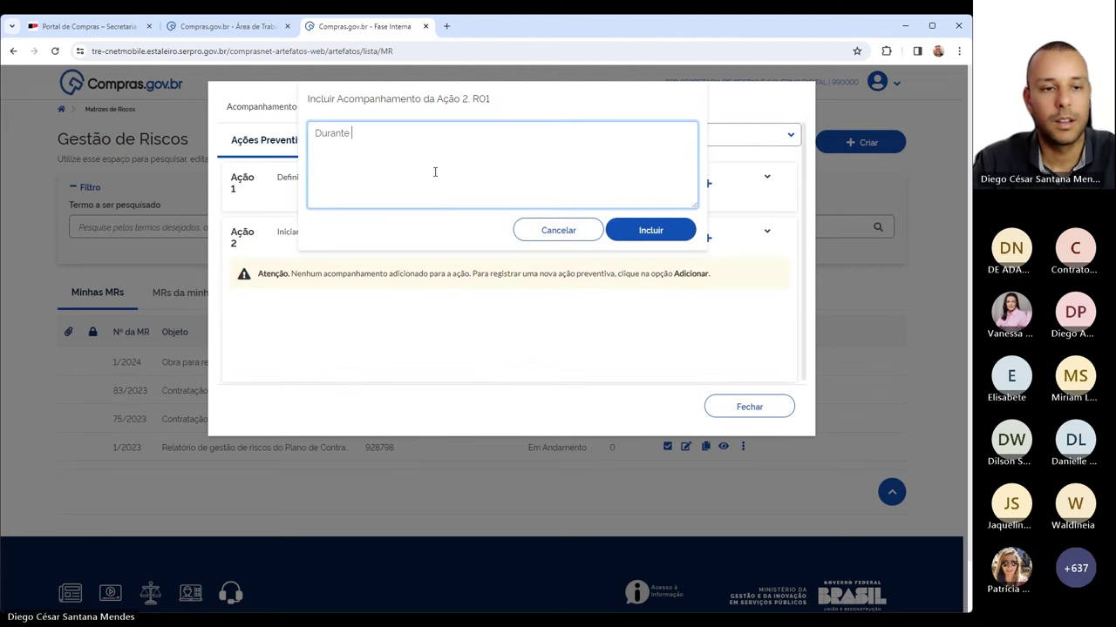
pyautogui.write('a r')
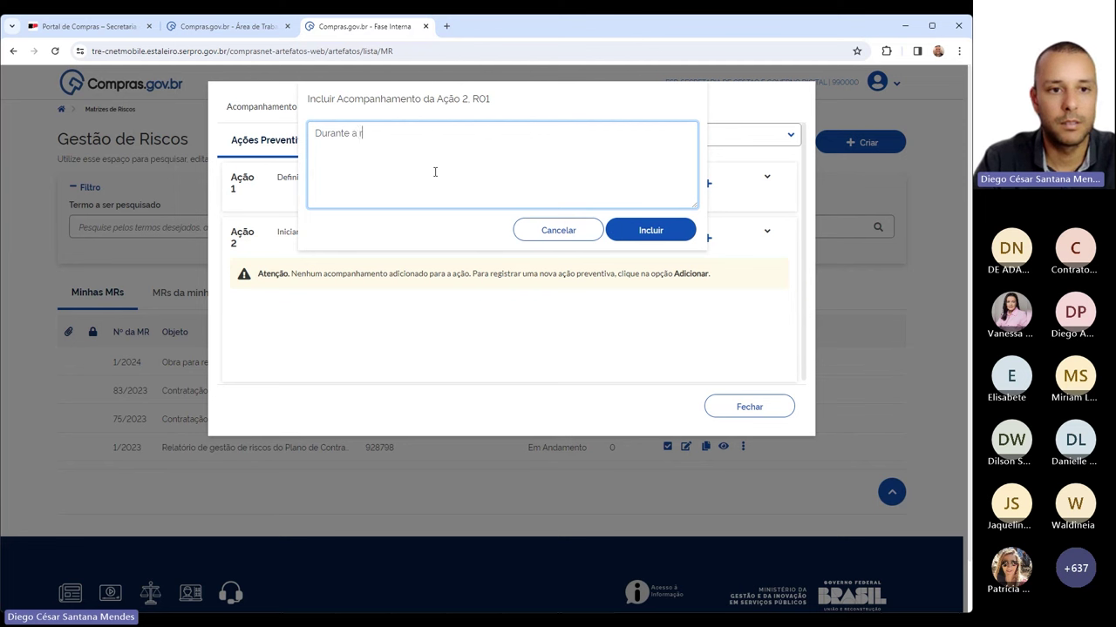
pyautogui.write('r')
pyautogui.press('BackSpace')
pyautogui.press('BackSpace')
pyautogui.write('revi')
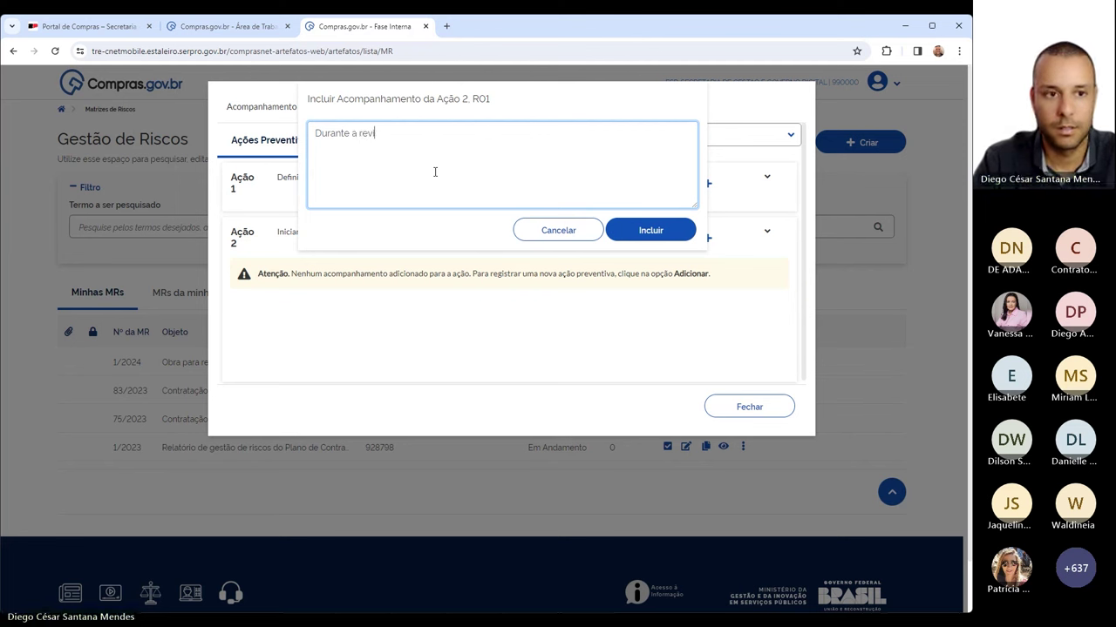
pyautogui.write('são do cronog')
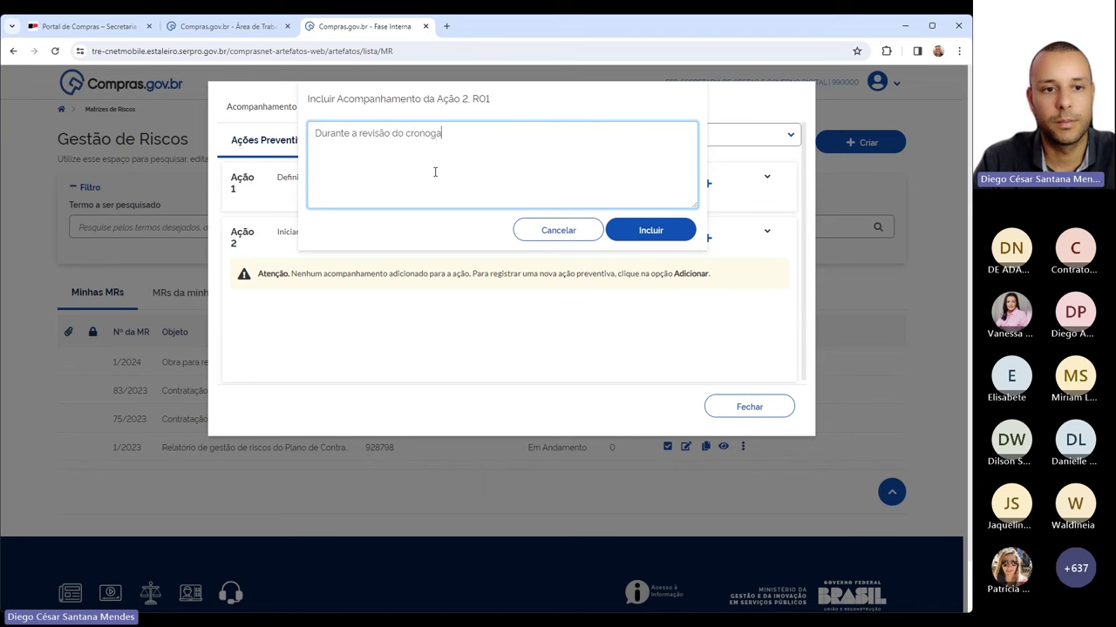
pyautogui.write('rama. fo')
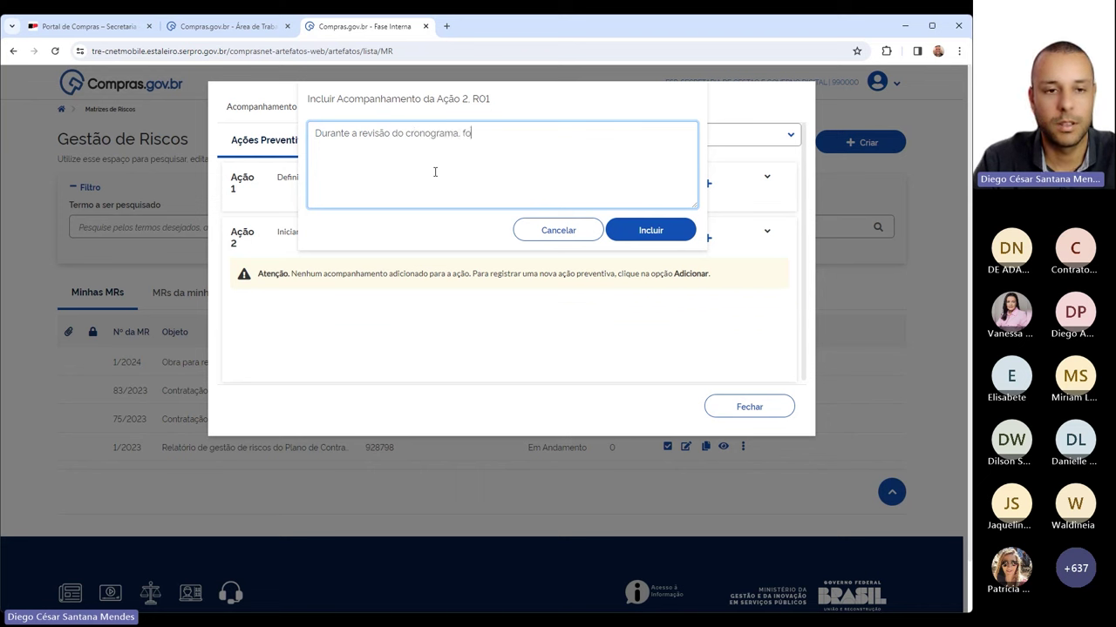
pyautogui.write('i previsto')
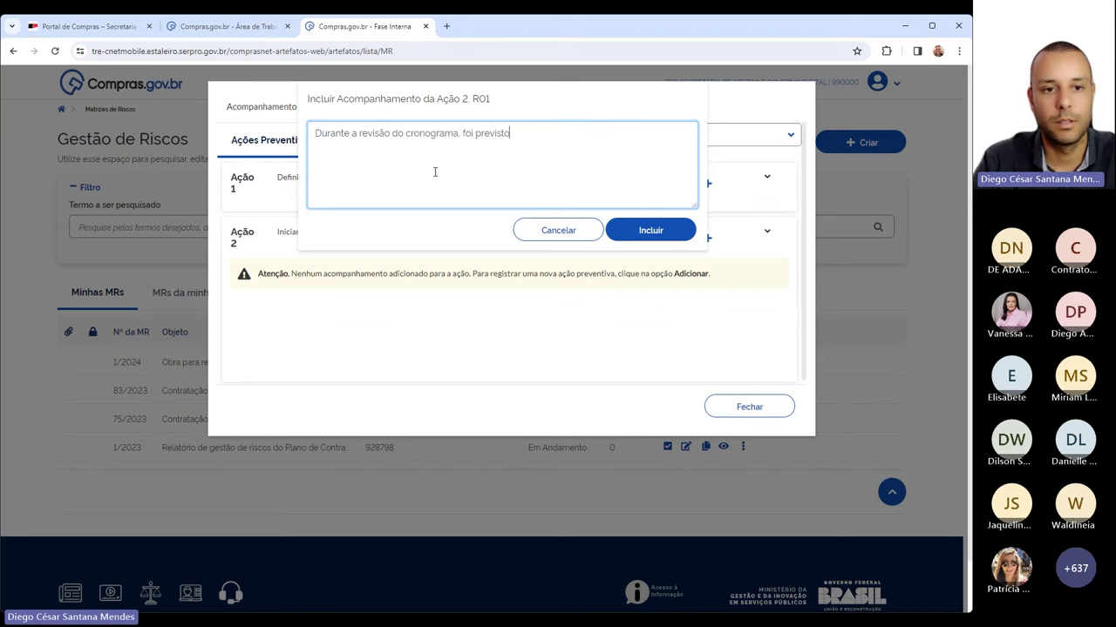
pyautogui.write(' o inicio')
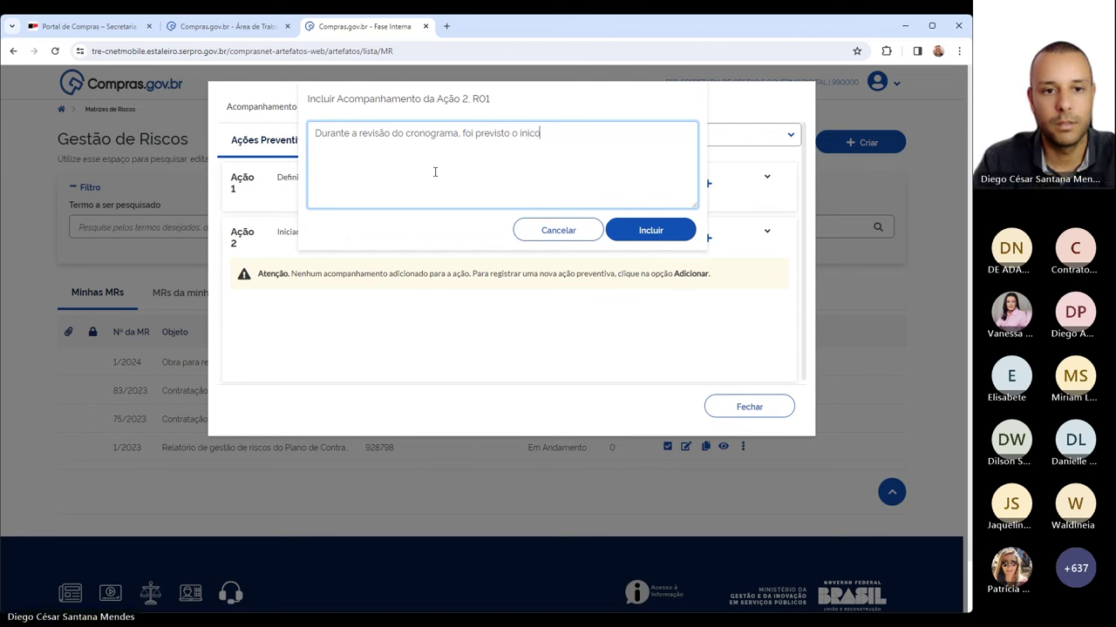
pyautogui.write(' durante o m')
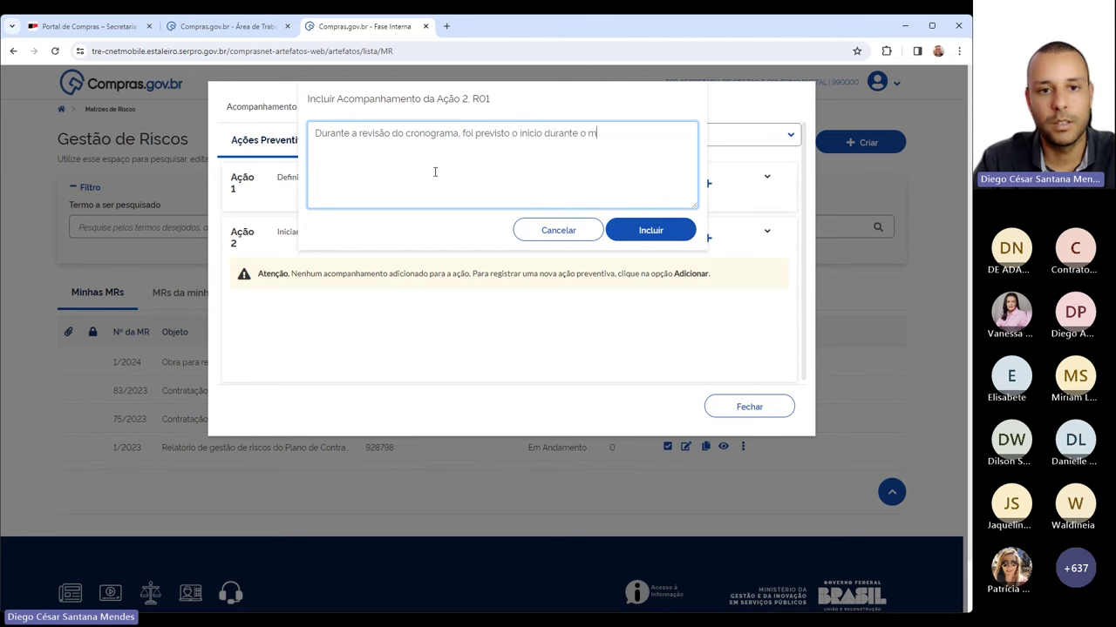
pyautogui.write('ês de abril.')
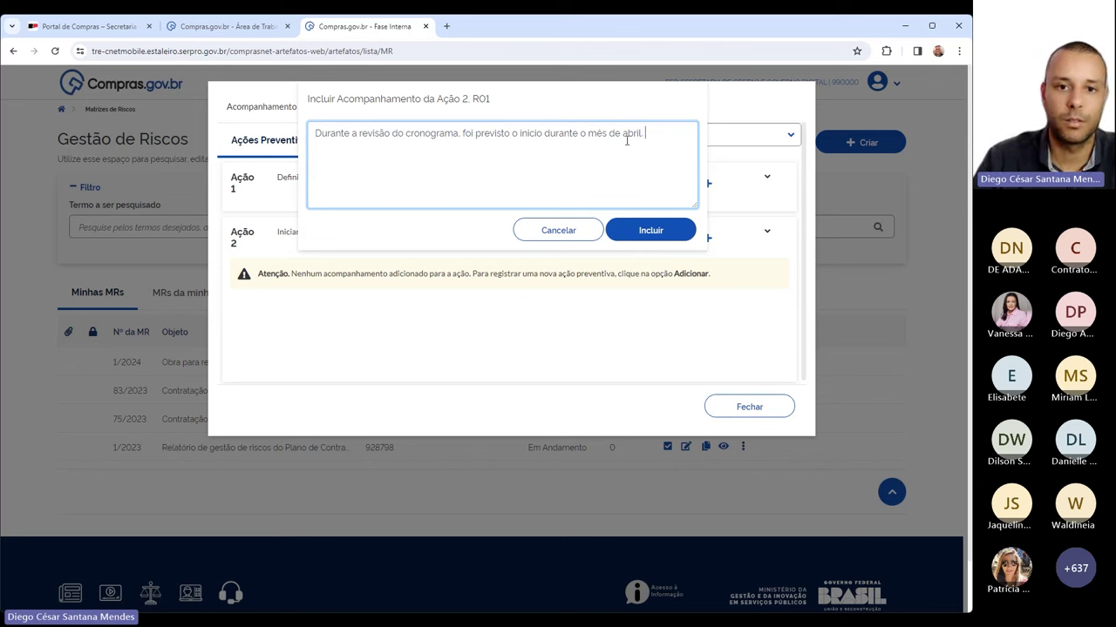
# - Replace the month in the Ação 2 follow-up text with "maio" and include the follow-up
pyautogui.doubleClick(629, 132)
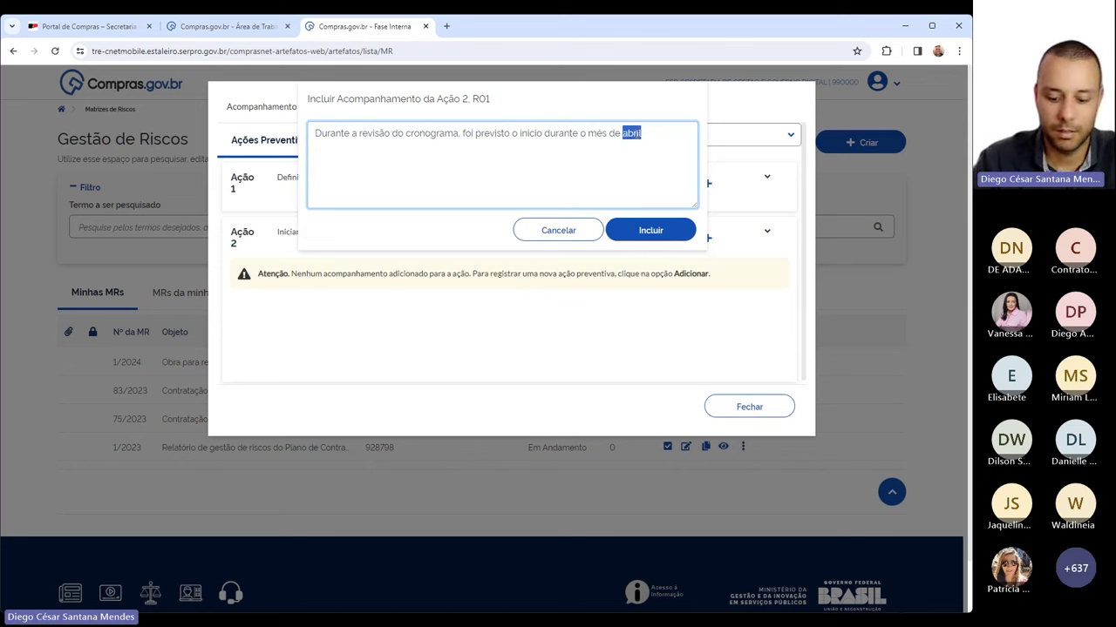
pyautogui.write('maio.')
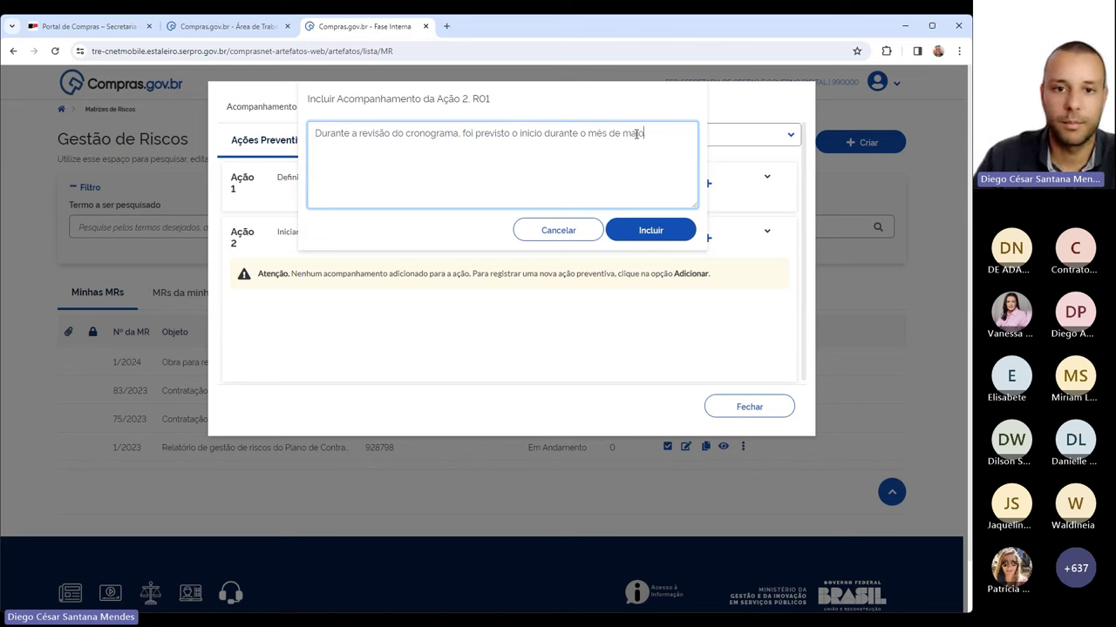
pyautogui.click(651, 228)
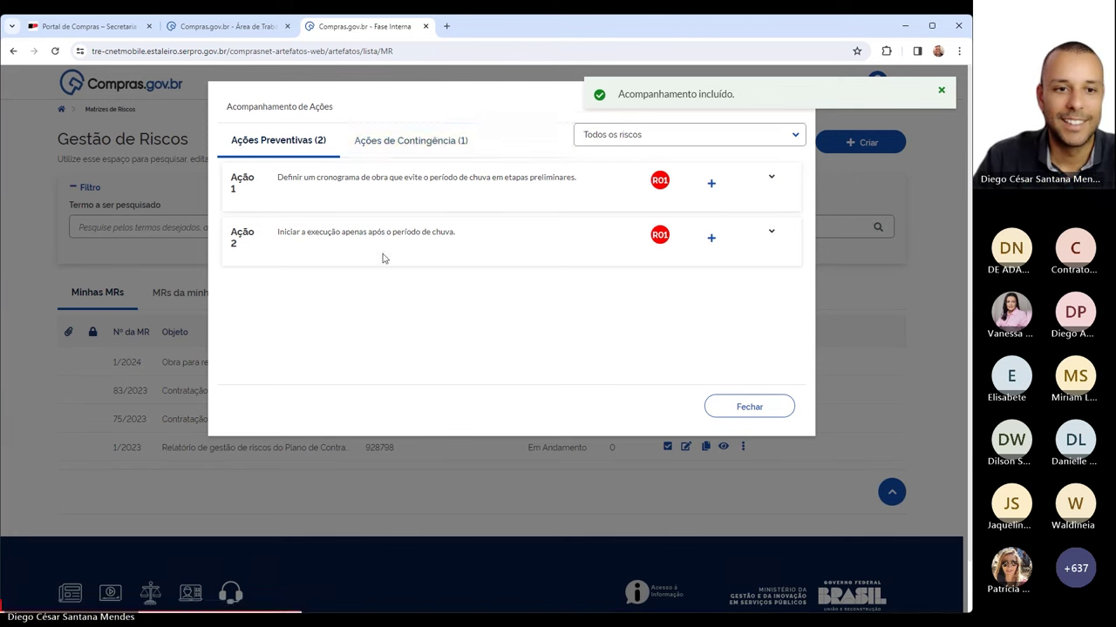
# - Review the contingency and preventive actions in the follow-up window, closing it when done
pyautogui.click(410, 140)
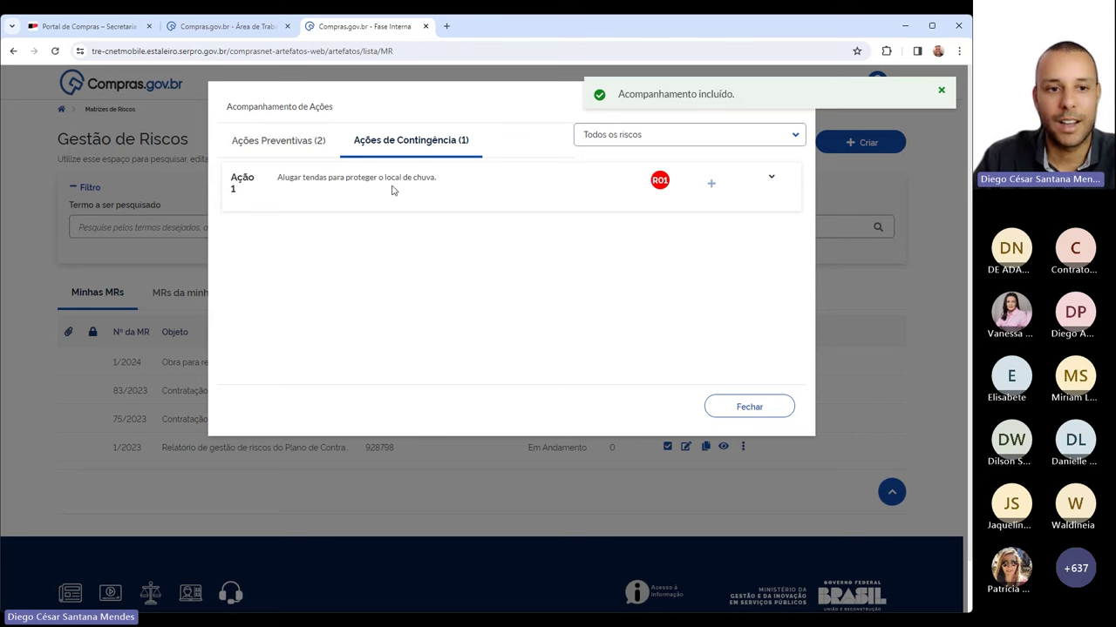
pyautogui.click(279, 141)
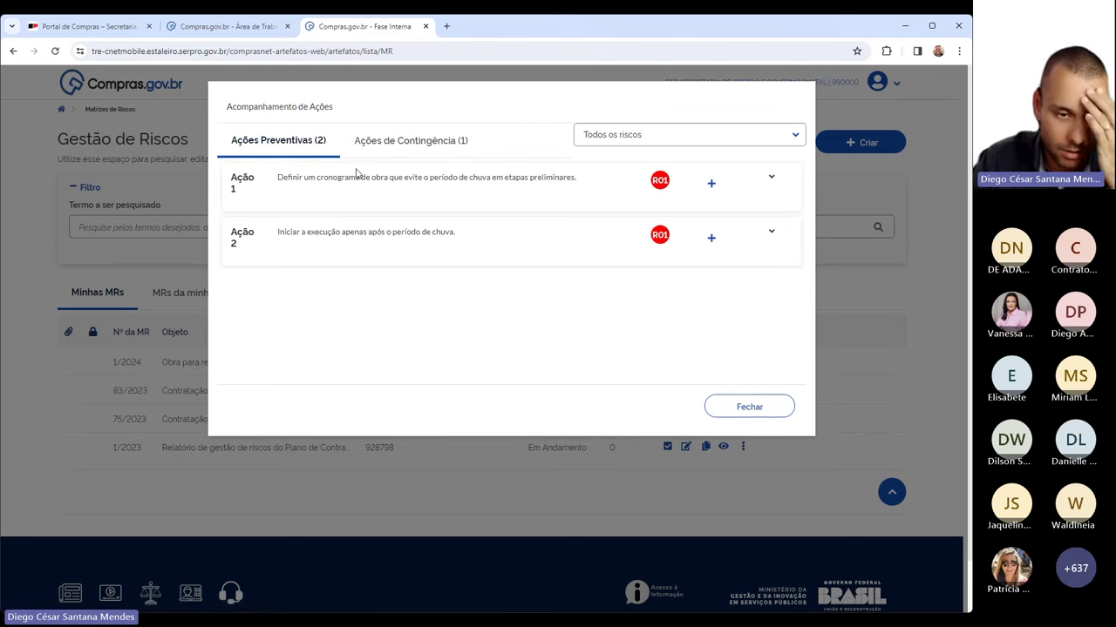
pyautogui.click(408, 146)
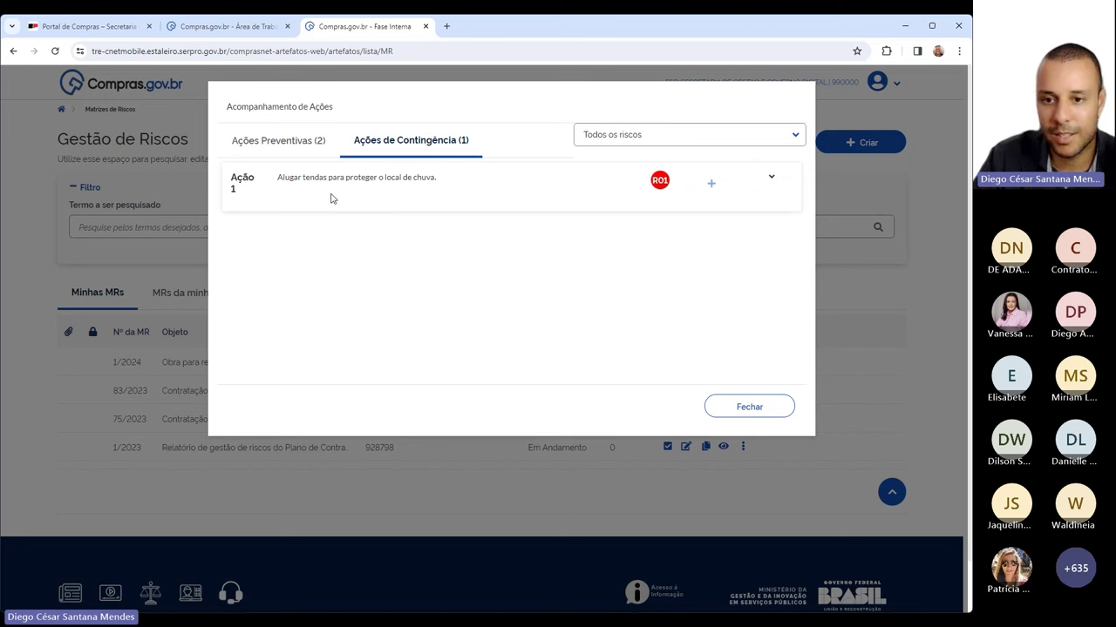
pyautogui.click(309, 149)
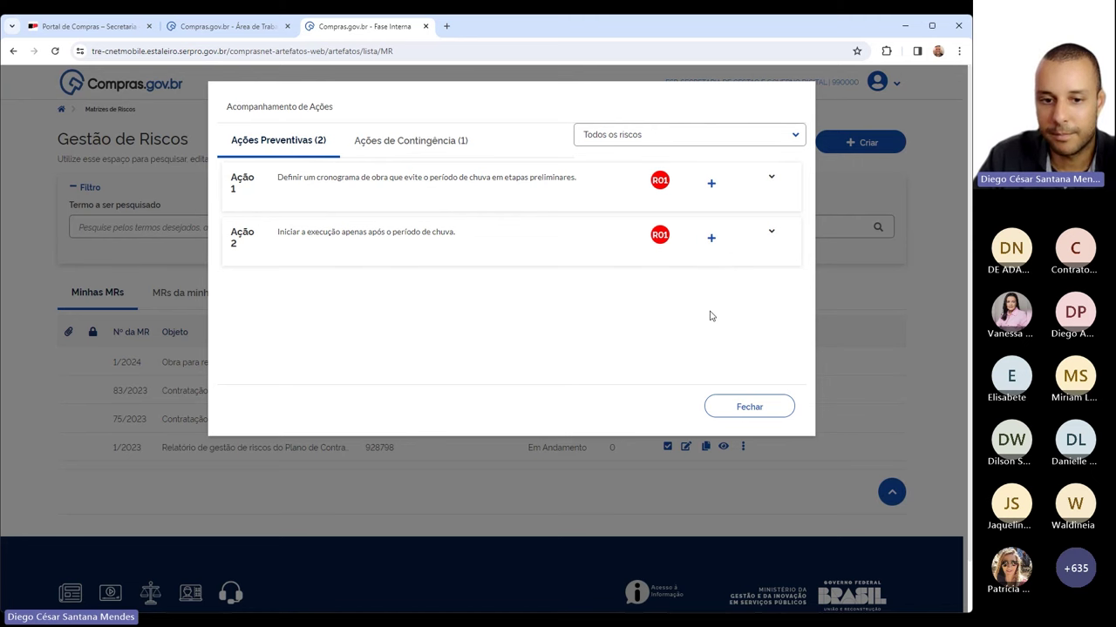
pyautogui.click(752, 407)
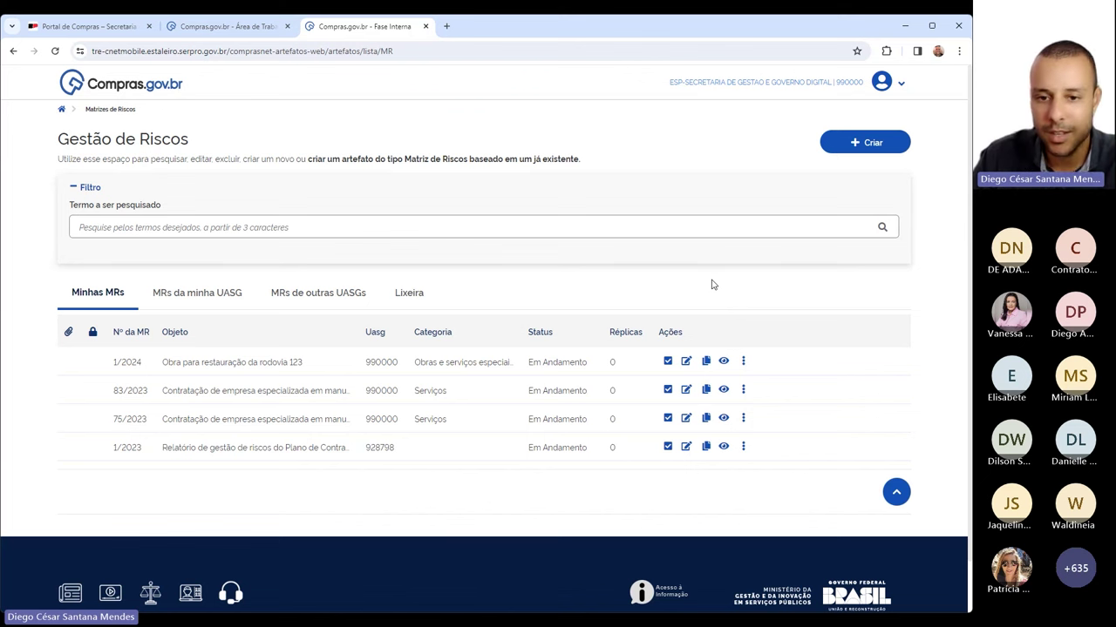
# - Examine the Painel of risk matrix 1/2024, including its risk map, risk distribution and risk list, and return to the matrix list
pyautogui.click(686, 362)
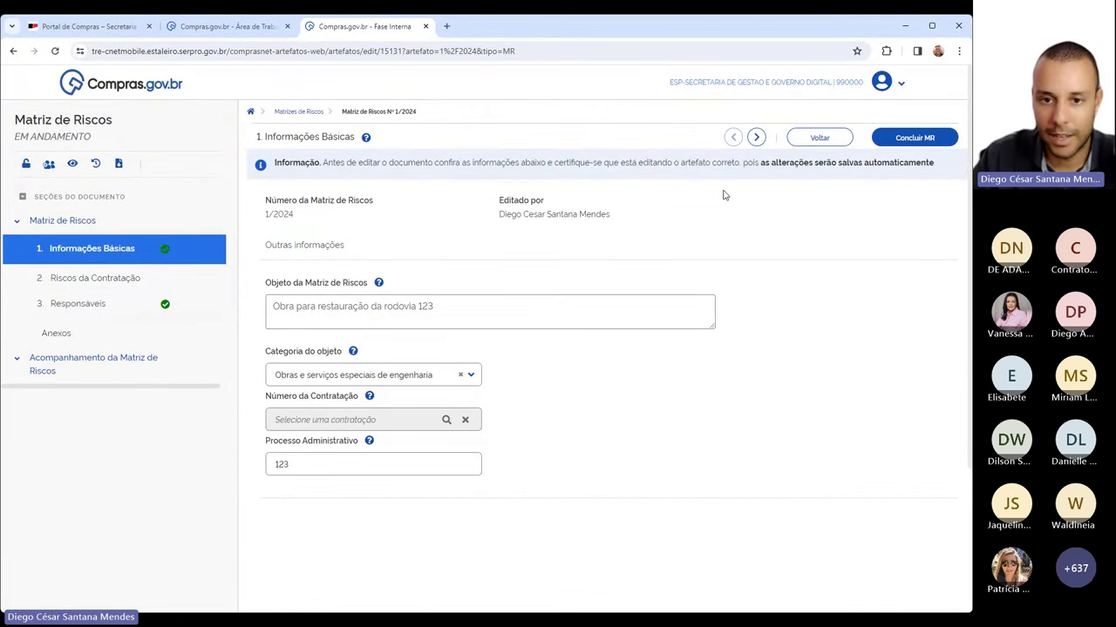
pyautogui.click(47, 364)
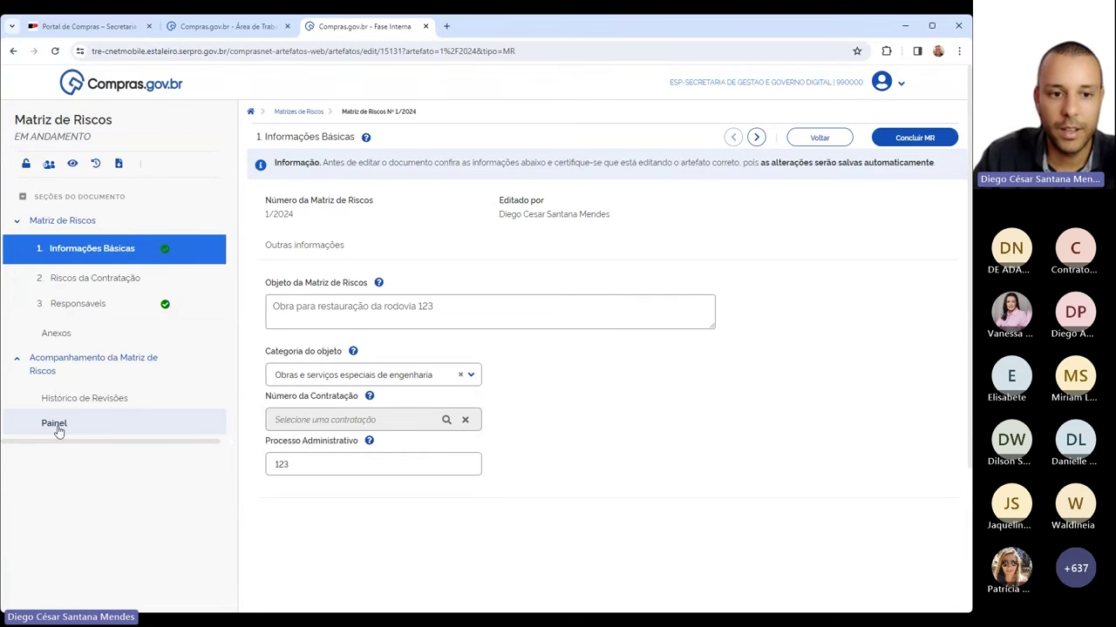
pyautogui.click(54, 423)
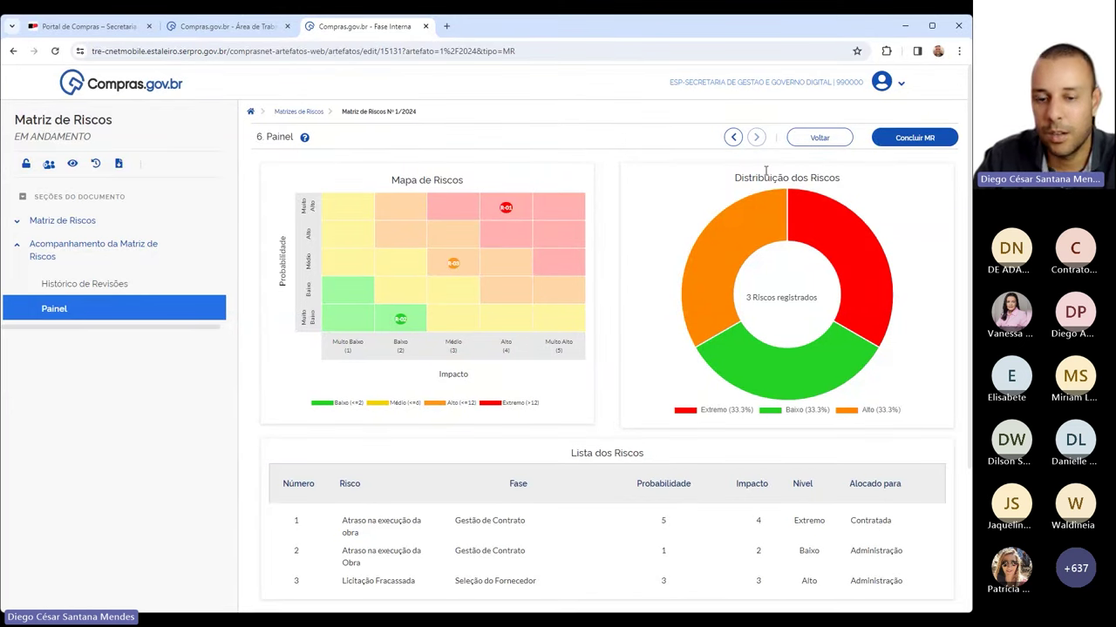
pyautogui.moveTo(841, 240)
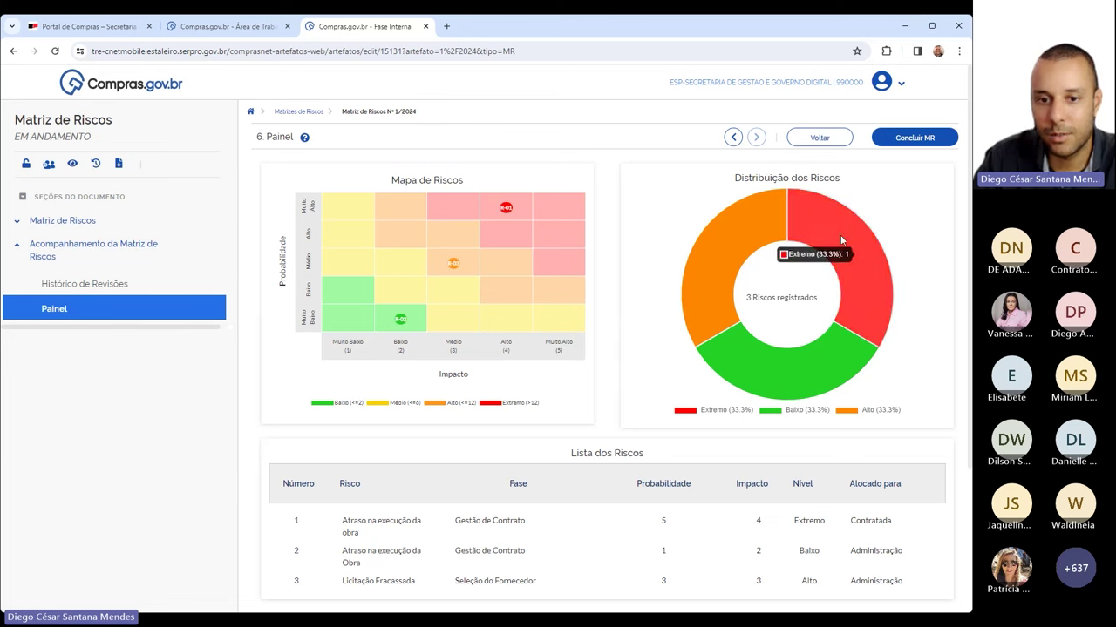
pyautogui.moveTo(705, 258)
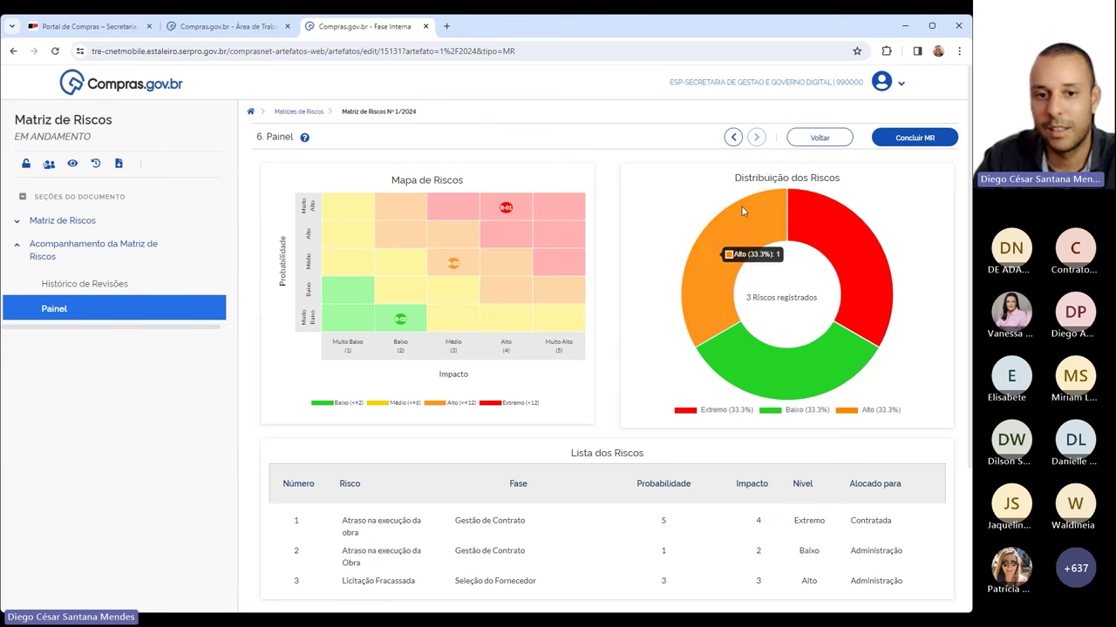
pyautogui.moveTo(824, 204)
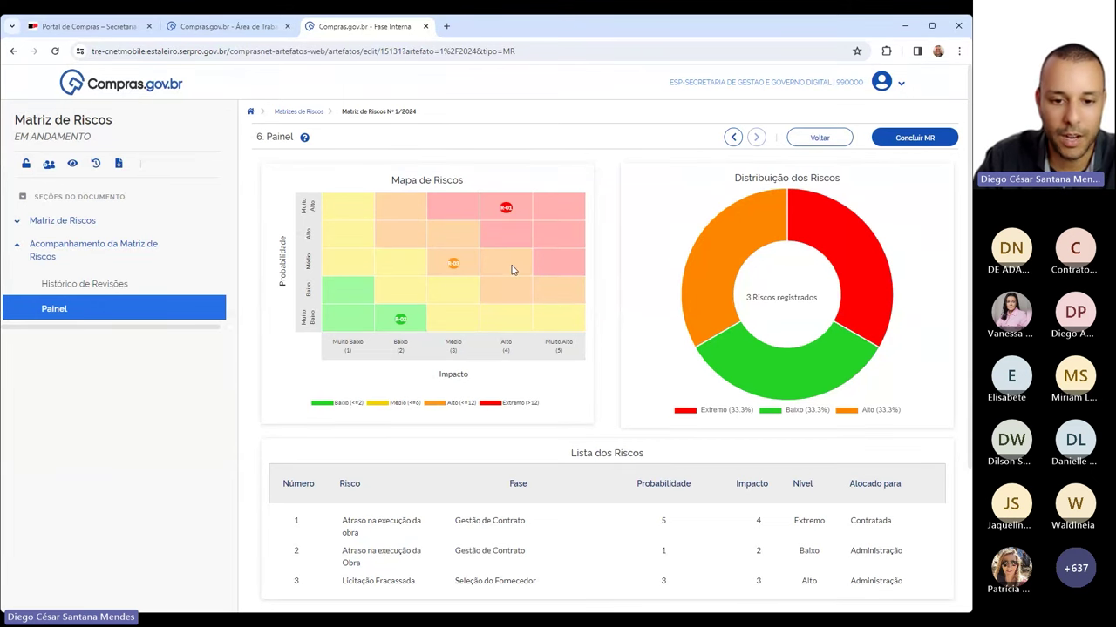
pyautogui.scroll(-3, 613, 271)
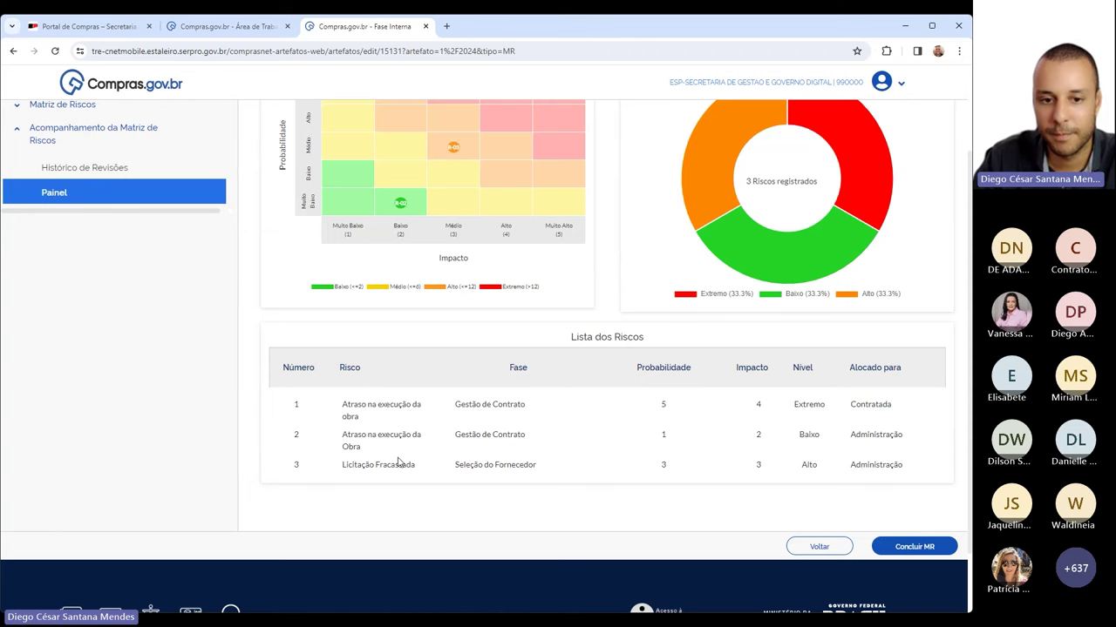
pyautogui.scroll(3, 399, 462)
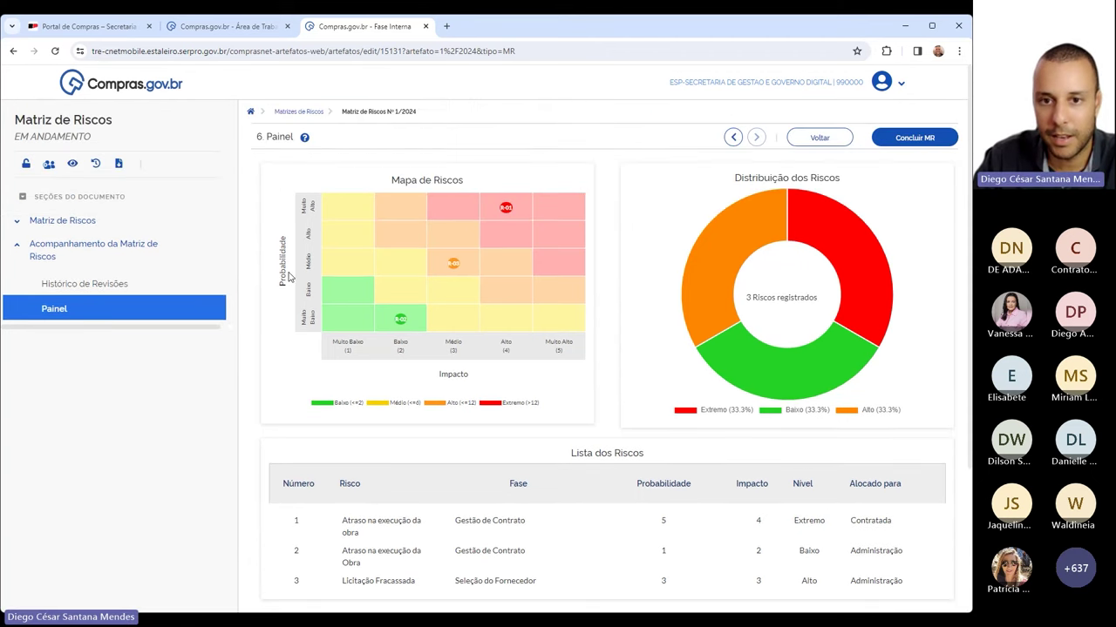
pyautogui.scroll(-3, 551, 254)
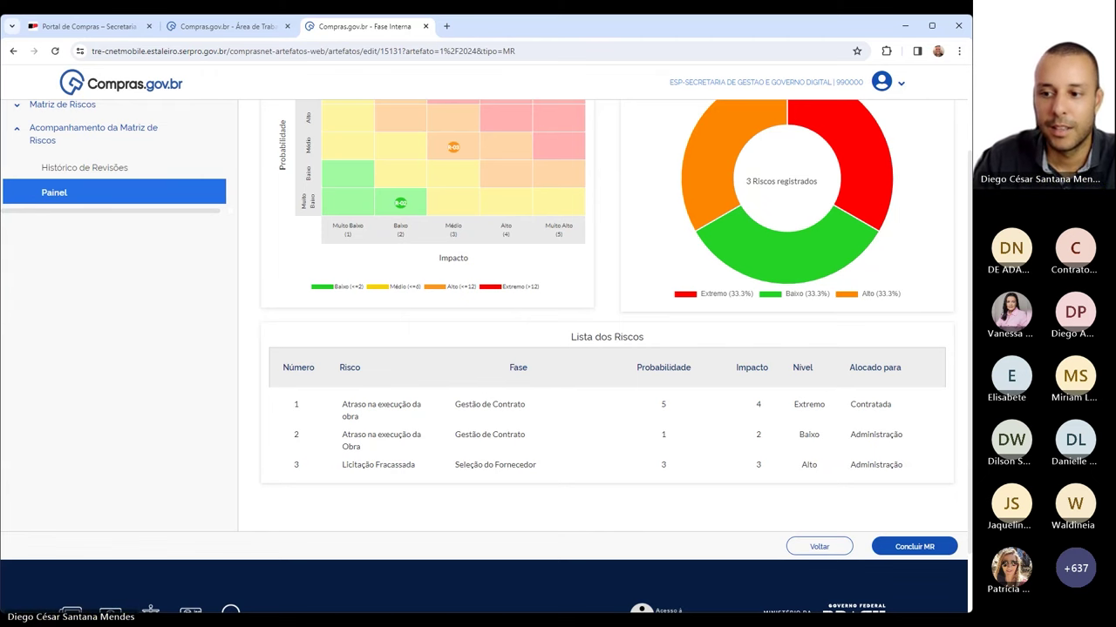
pyautogui.scroll(3, 525, 391)
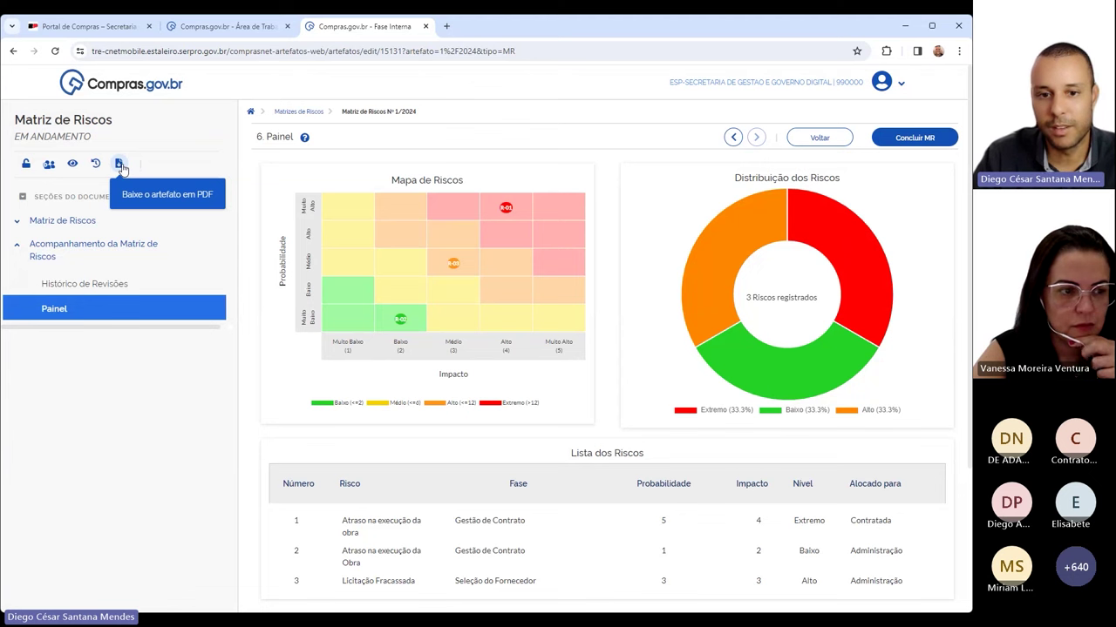
pyautogui.click(799, 142)
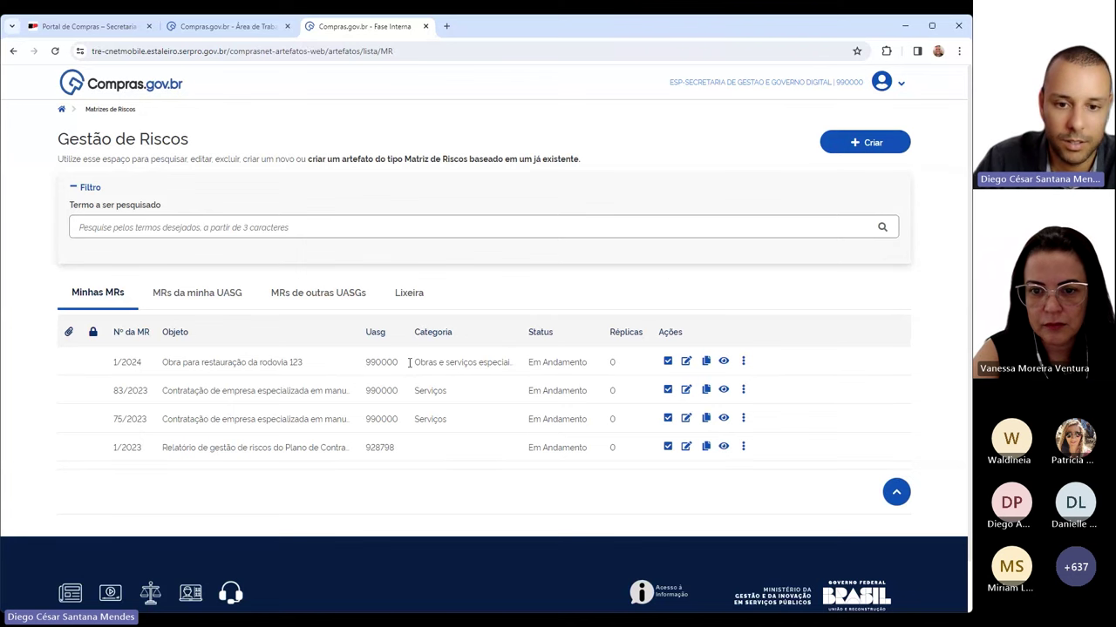
# - Open risk matrix 1/2024 for editing and try to conclude it
pyautogui.click(688, 370)
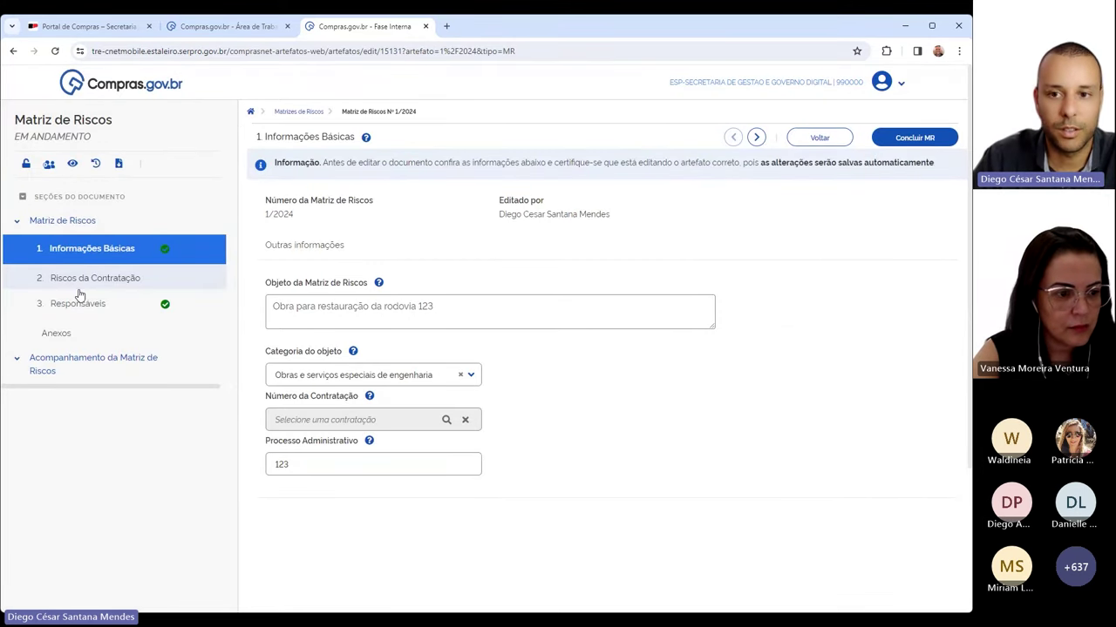
pyautogui.click(888, 142)
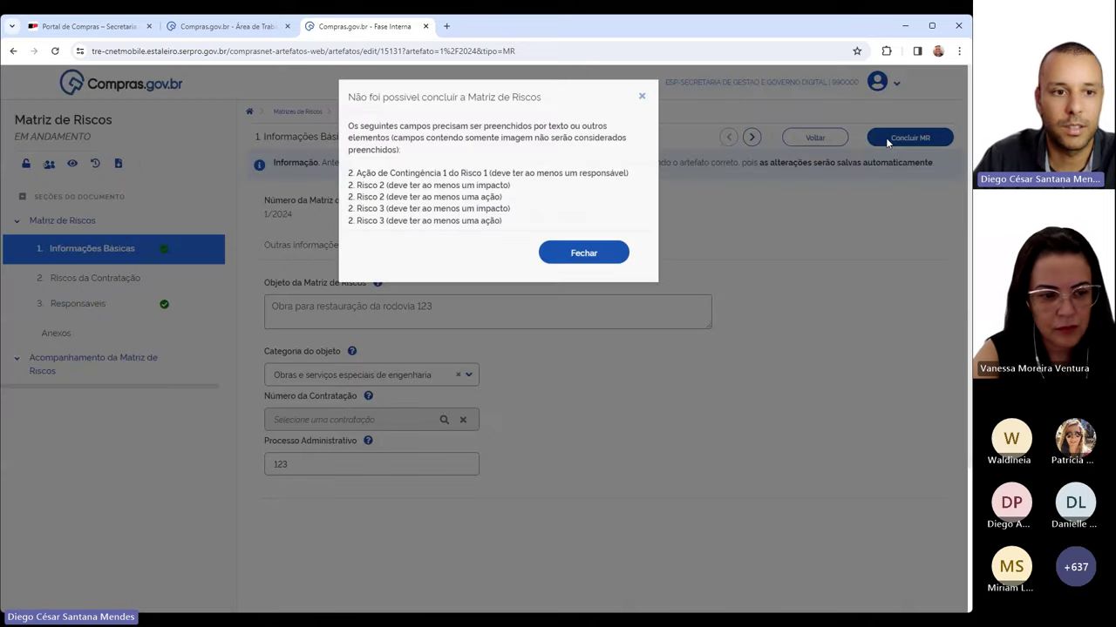
pyautogui.click(584, 254)
# - Delete risk 2 "Atraso na execução da Obra" and risk 3 "Licitação Fracassada" from the Riscos da Contratação section
pyautogui.click(77, 278)
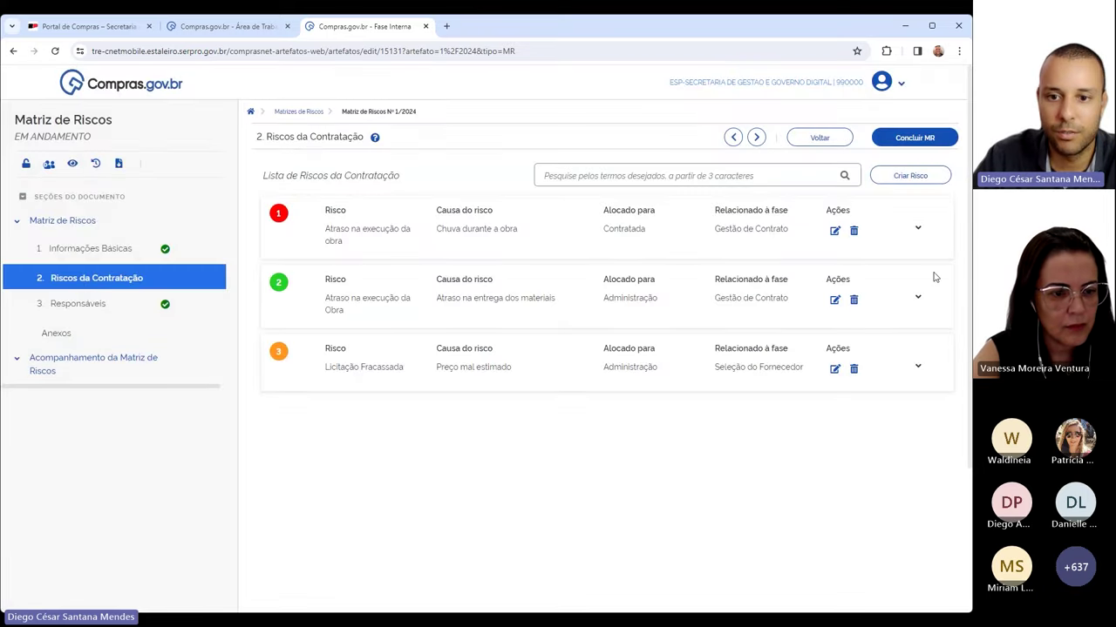
pyautogui.click(855, 299)
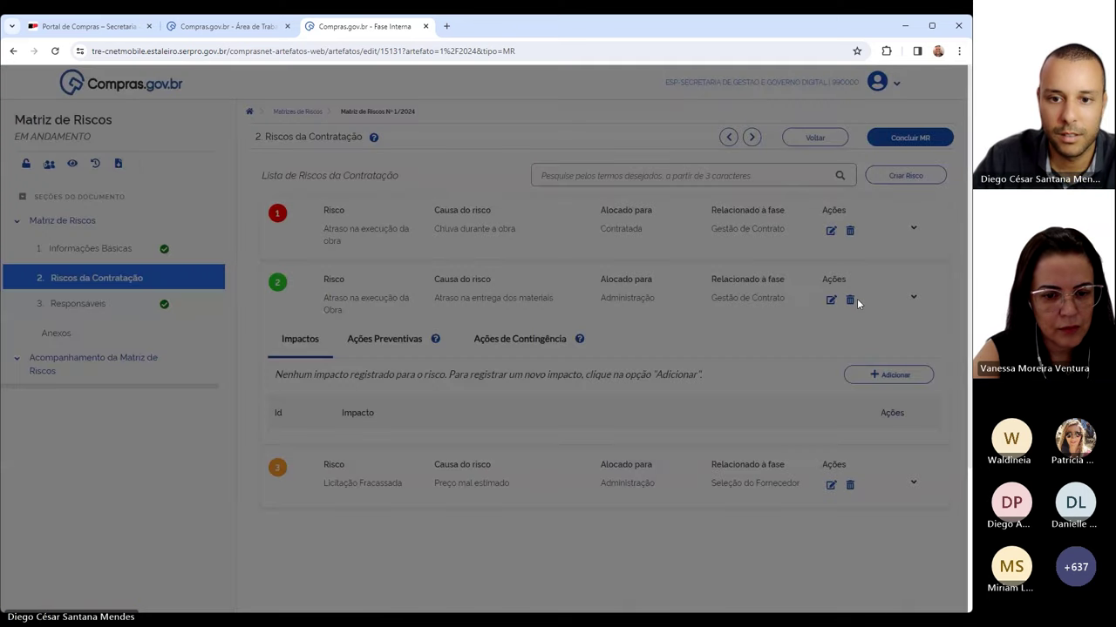
pyautogui.click(624, 155)
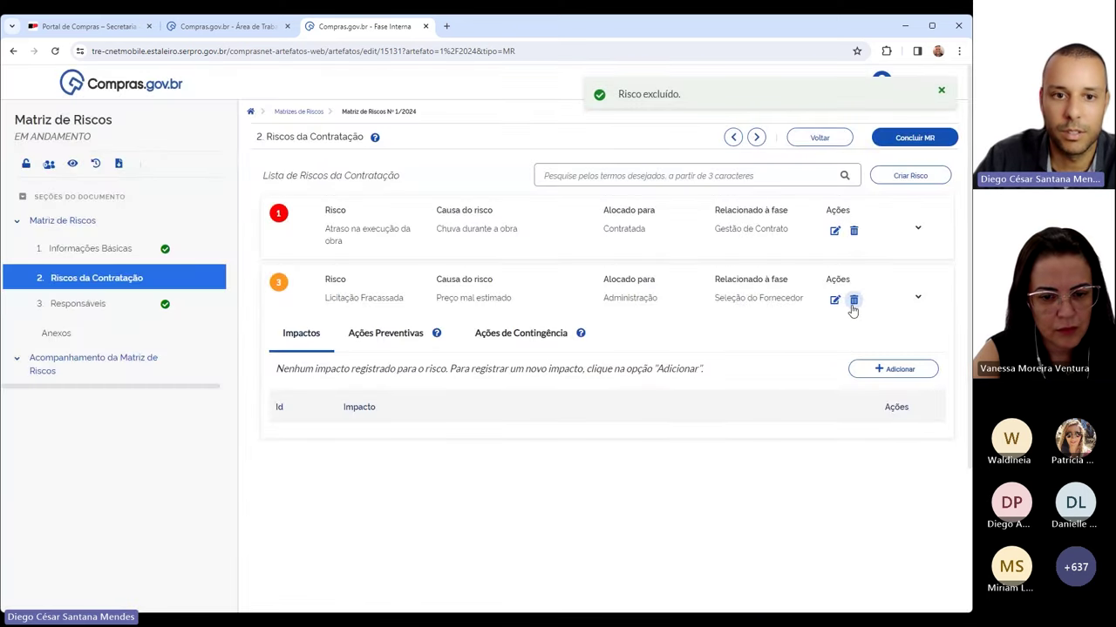
pyautogui.click(853, 302)
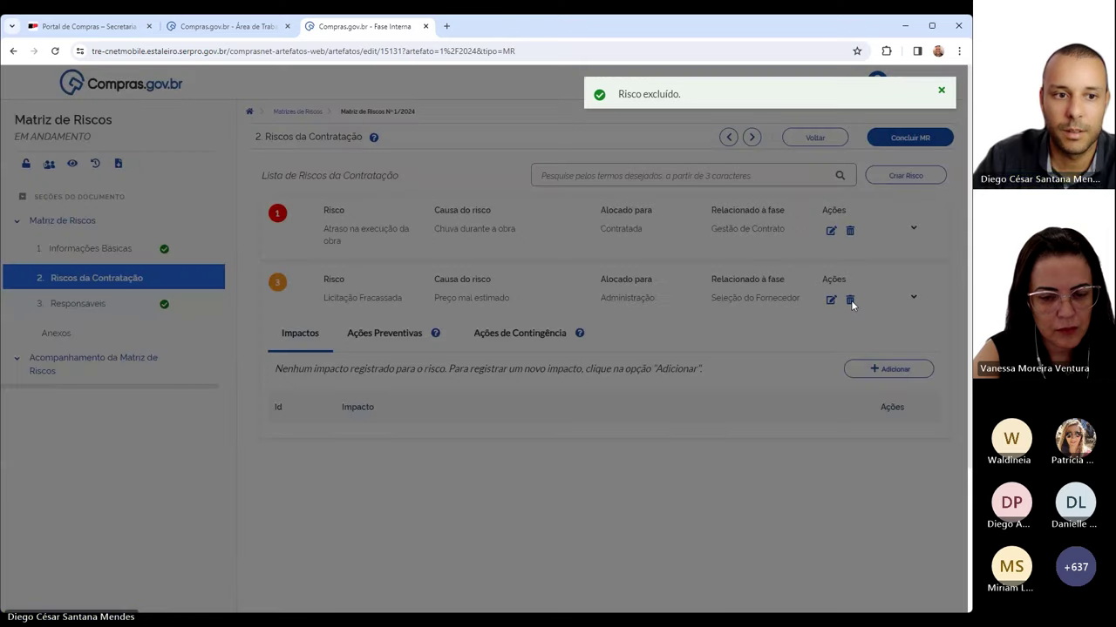
pyautogui.click(603, 155)
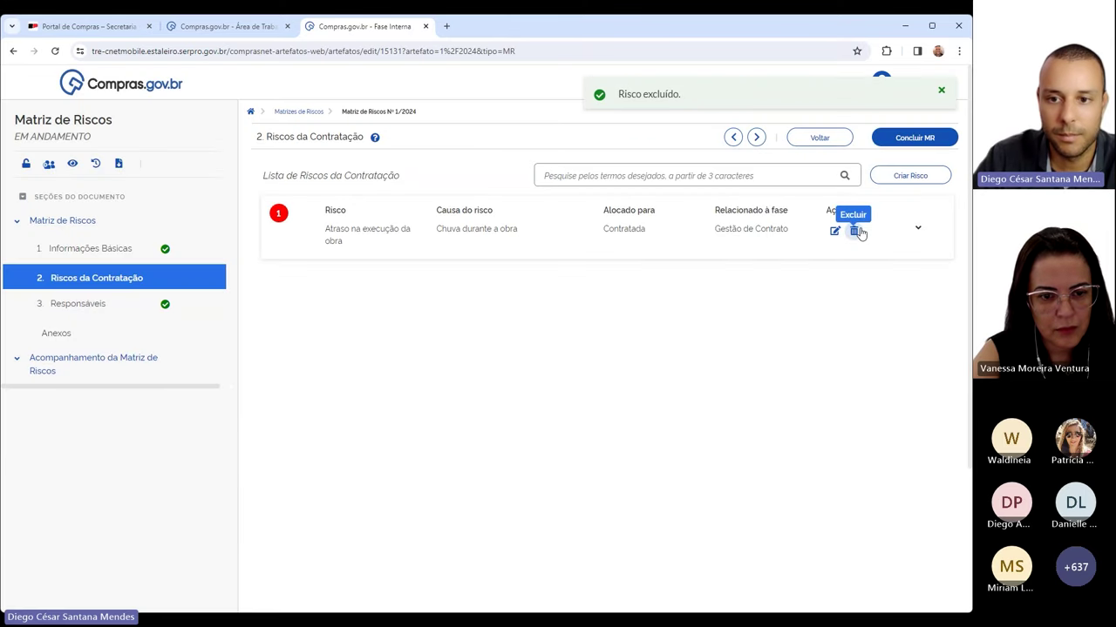
# - Show the contingency actions of the risk "Atraso na execução da obra" and try to conclude the matrix, dismissing the resulting notice
pyautogui.click(916, 228)
pyautogui.click(519, 269)
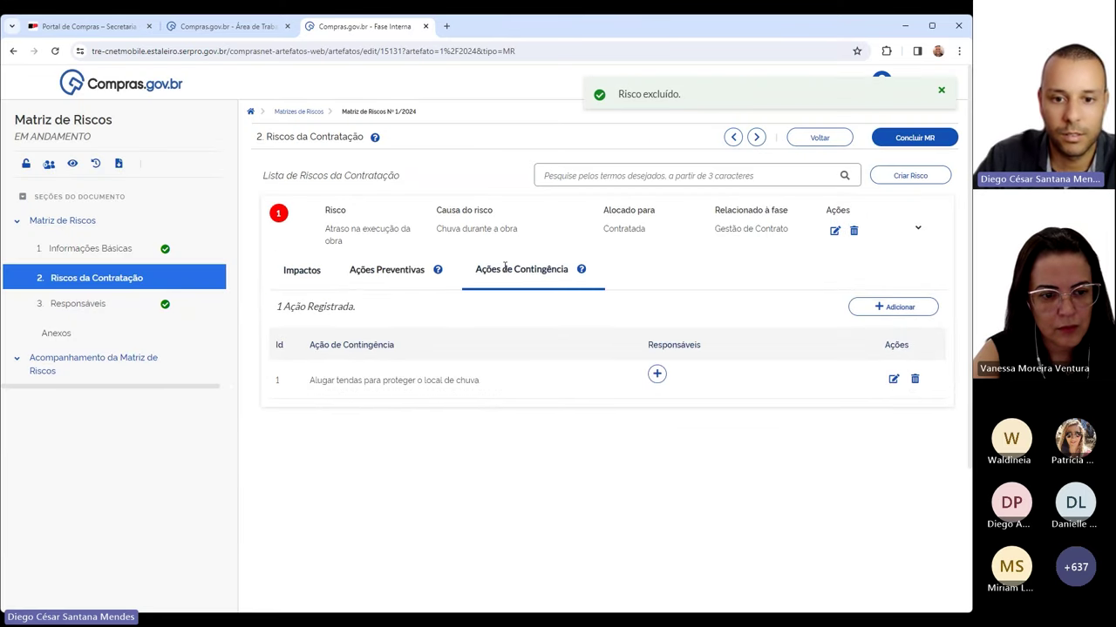
pyautogui.click(914, 138)
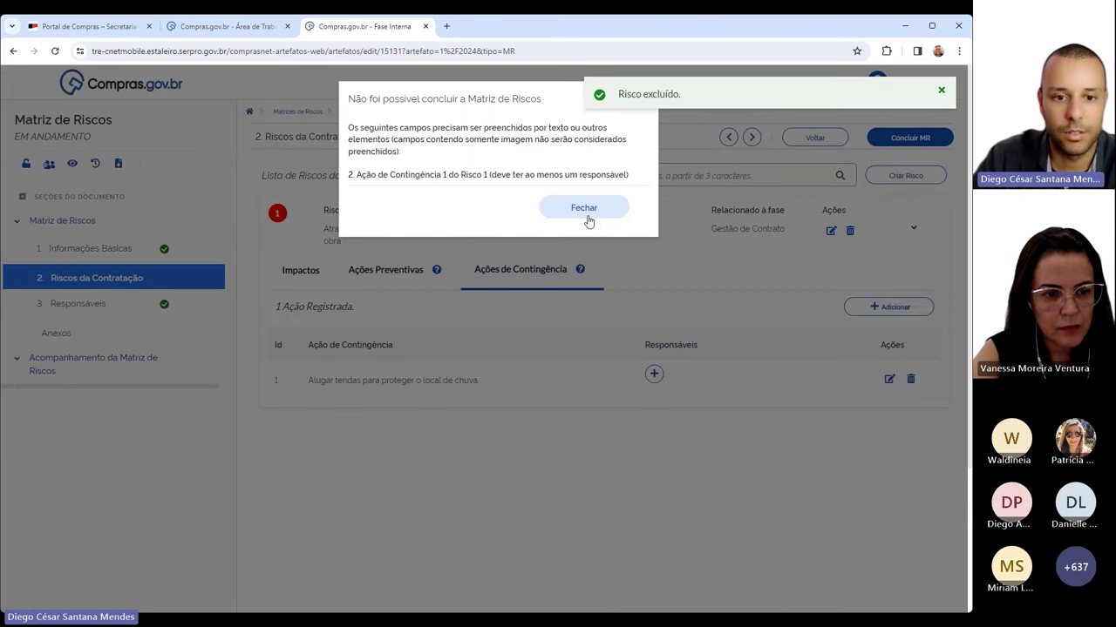
pyautogui.click(584, 207)
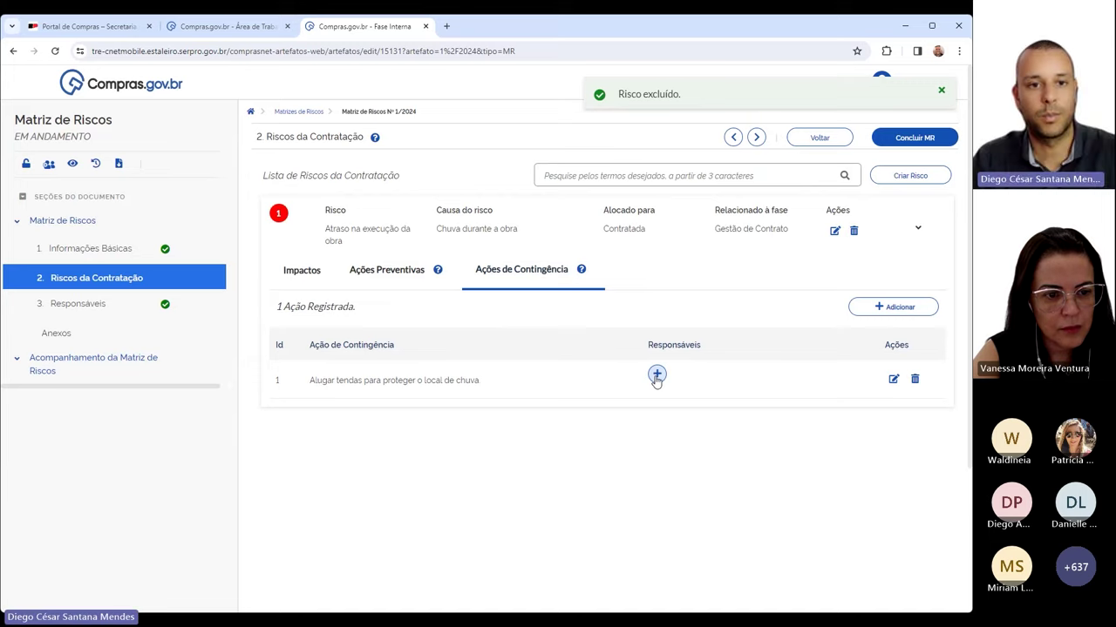
# - Add a responsible person to the contingency action "Alugar tendas para proteger o local de chuva" by entering the person's CPF
pyautogui.click(654, 374)
pyautogui.write('****')
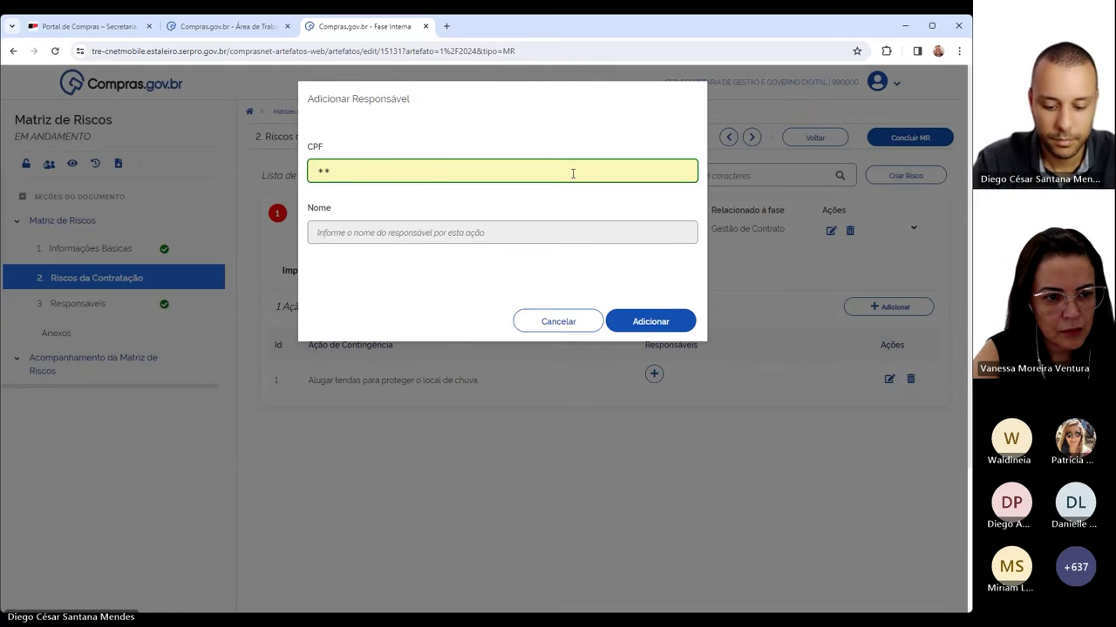
pyautogui.write('*******')
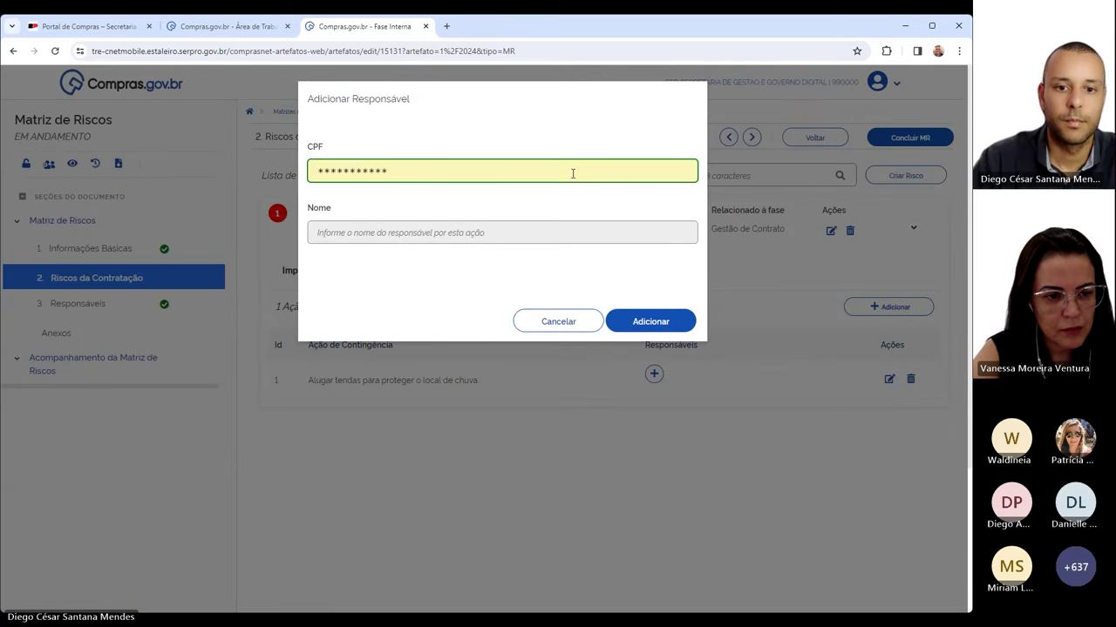
pyautogui.click(682, 325)
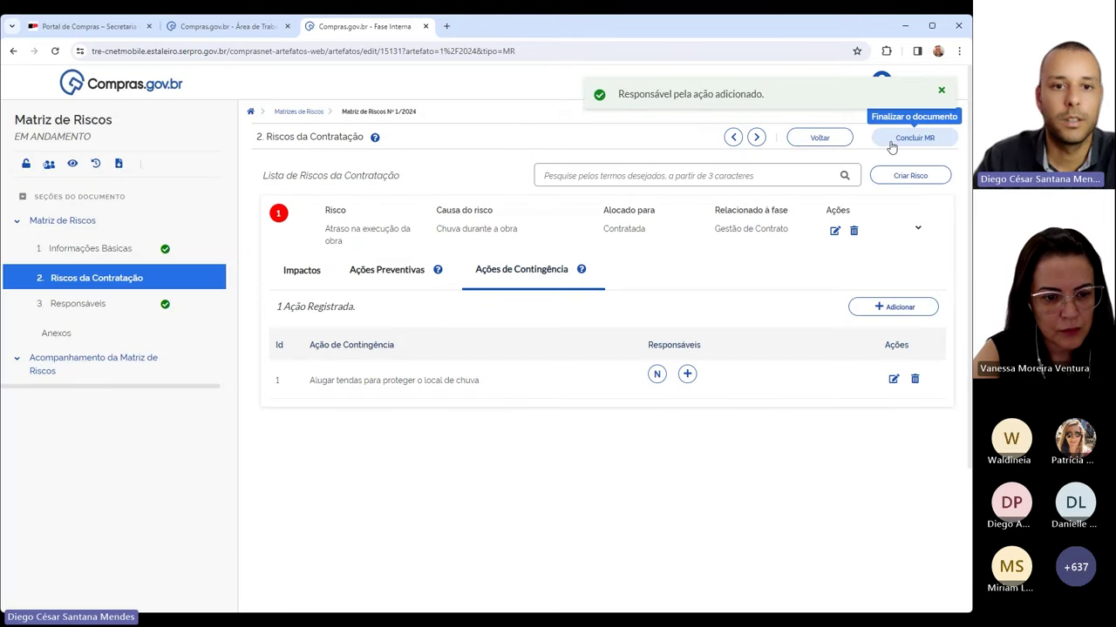
# - Conclude risk matrix 1/2024 and publish it, confirming both operations
pyautogui.click(911, 138)
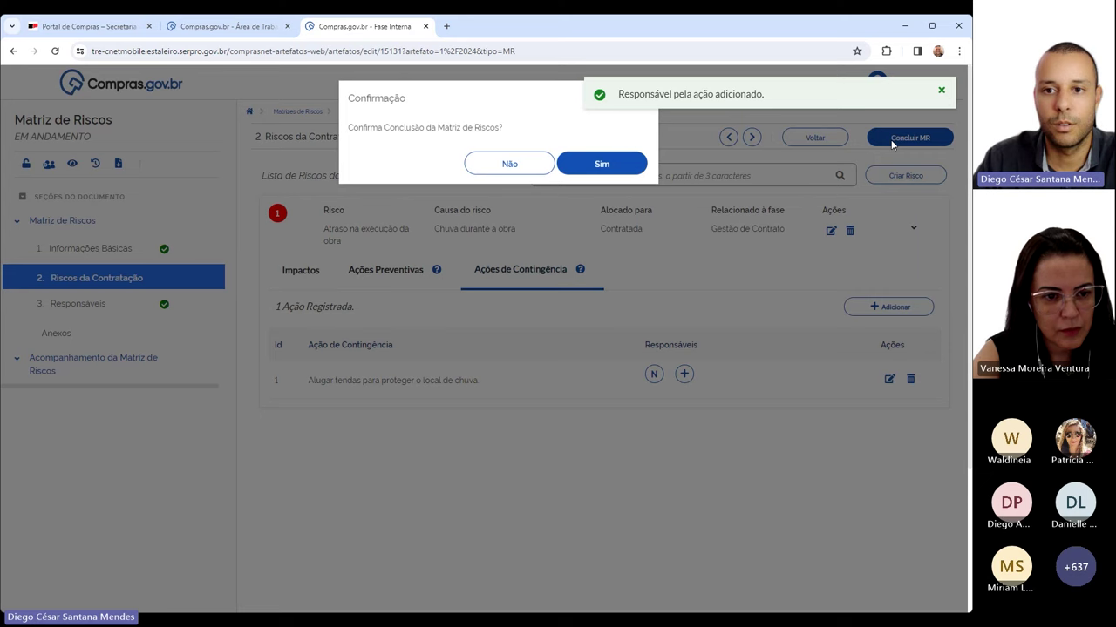
pyautogui.click(586, 165)
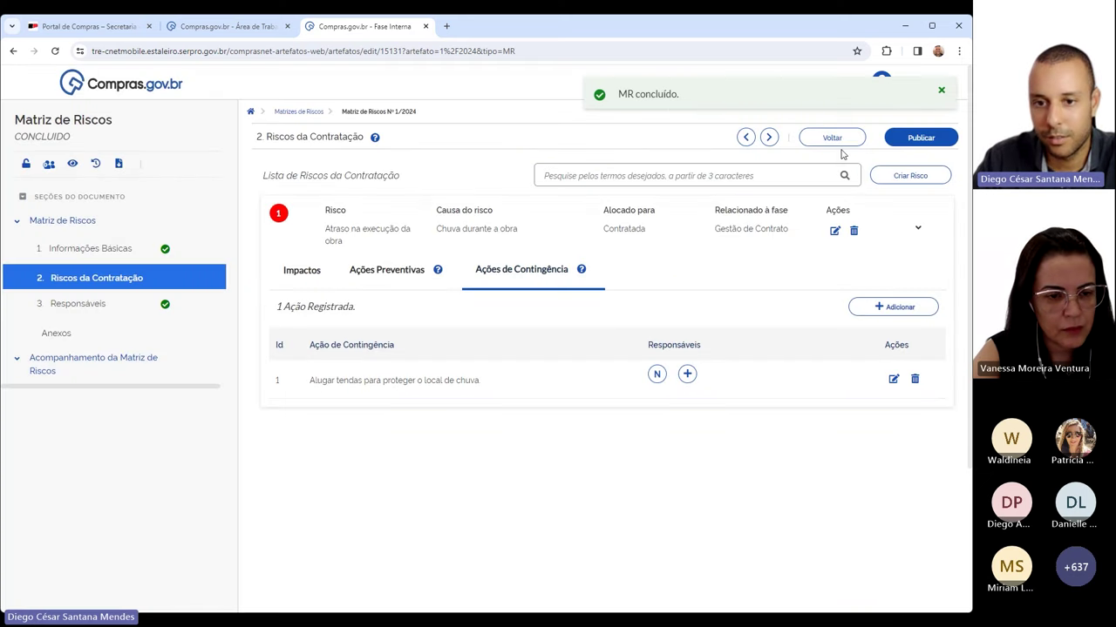
pyautogui.click(926, 139)
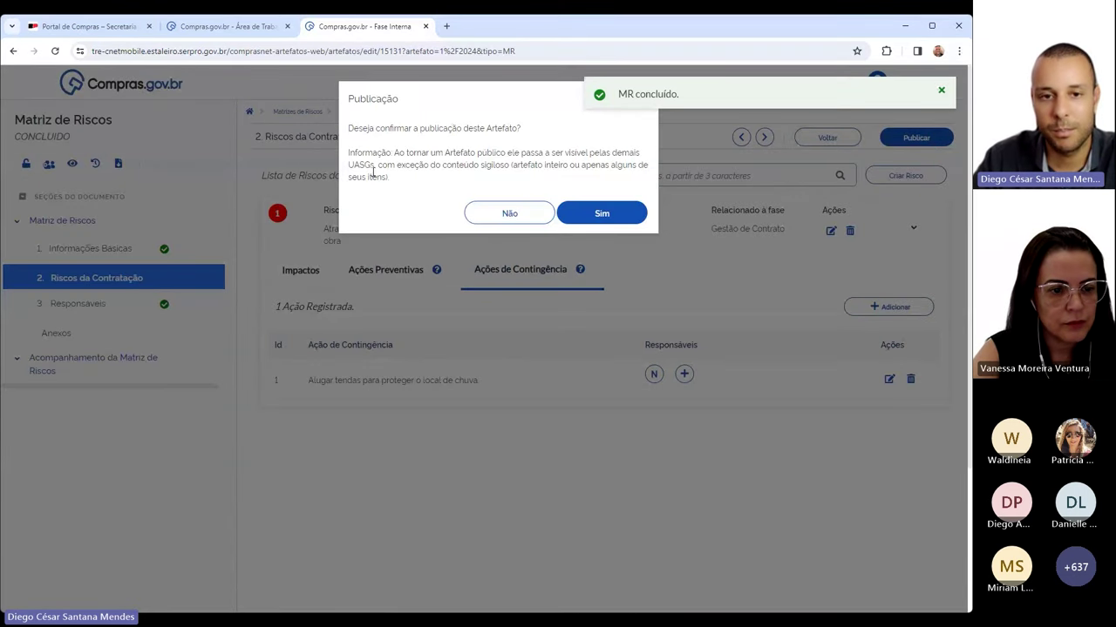
pyautogui.click(592, 216)
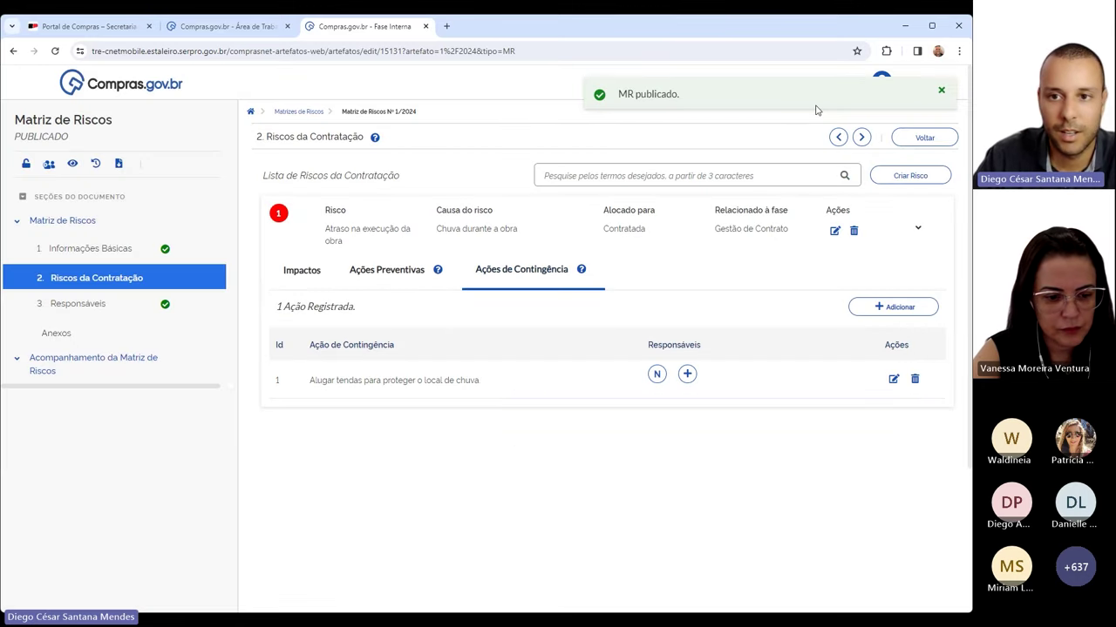
pyautogui.click(939, 90)
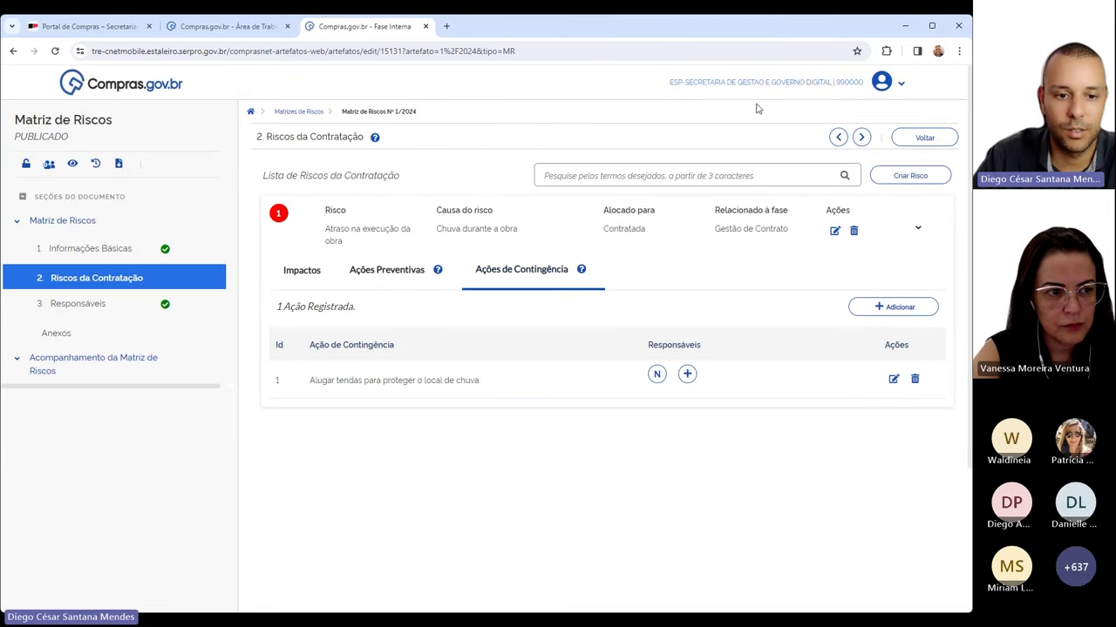
pyautogui.scroll(-1, 486, 404)
pyautogui.scroll(1, 486, 404)
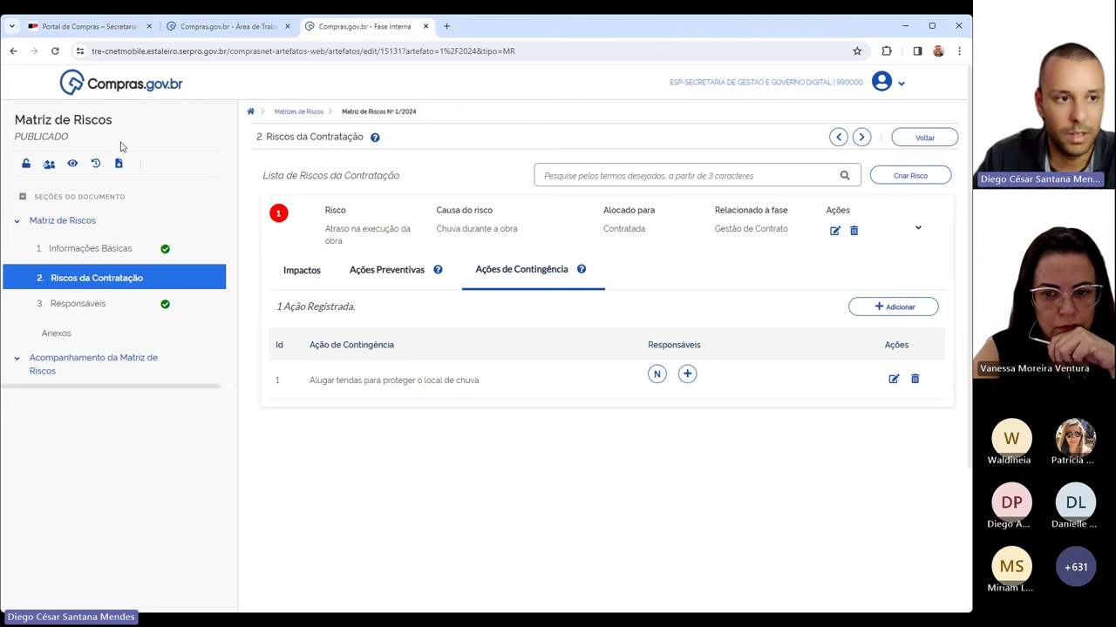
# - Examine the user and permission options for sharing risk matrix 1/2024, leave without sharing, and return to the matrix list
pyautogui.click(48, 165)
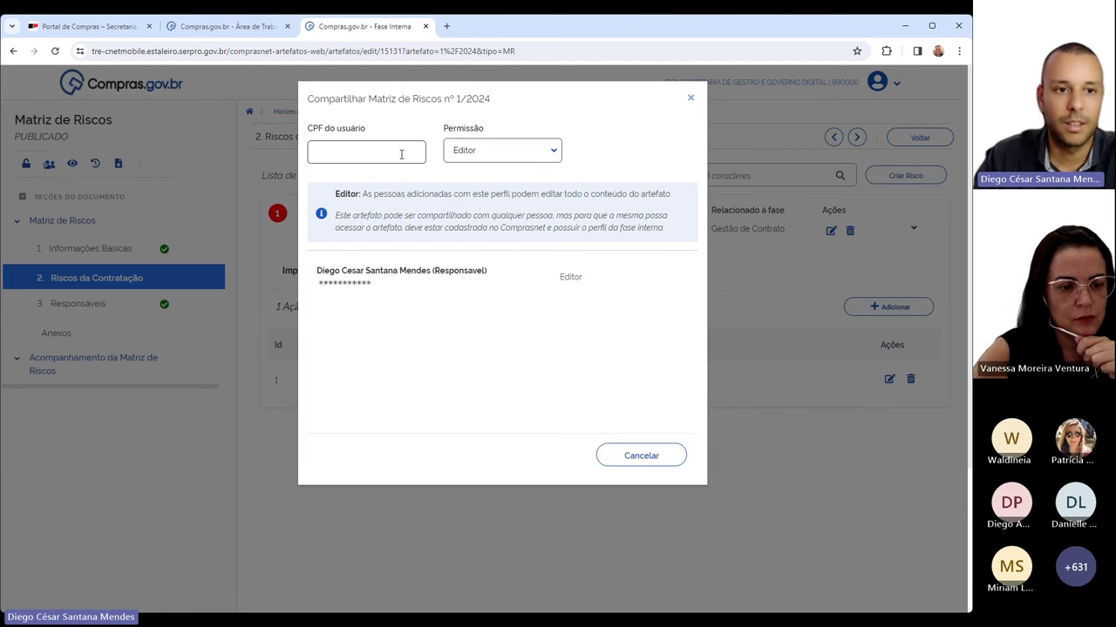
pyautogui.click(342, 152)
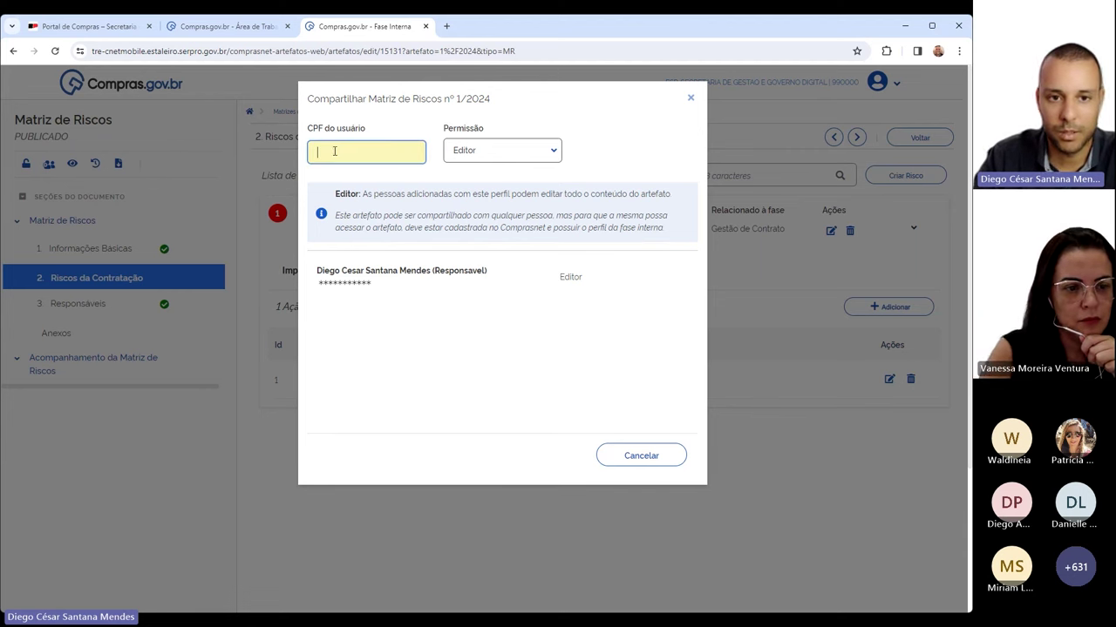
pyautogui.click(551, 154)
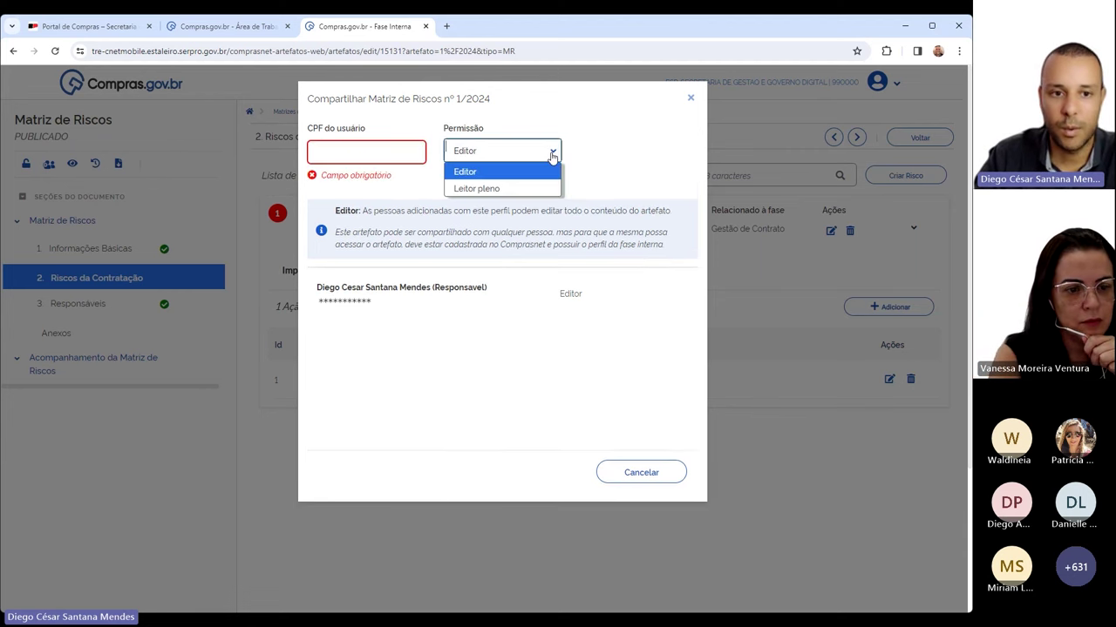
pyautogui.click(616, 155)
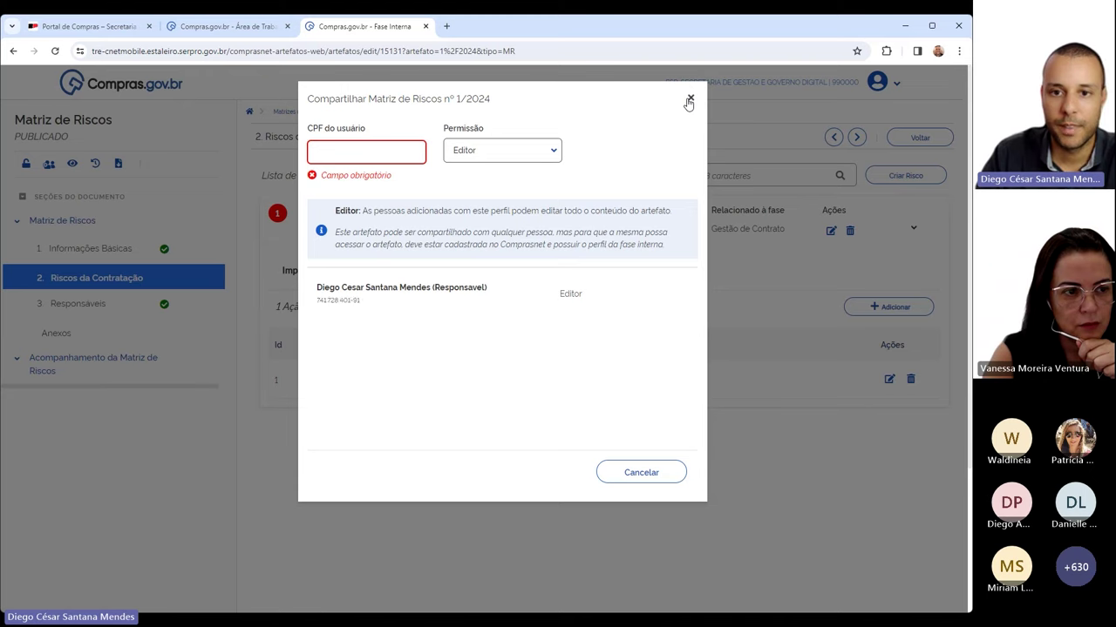
pyautogui.click(688, 101)
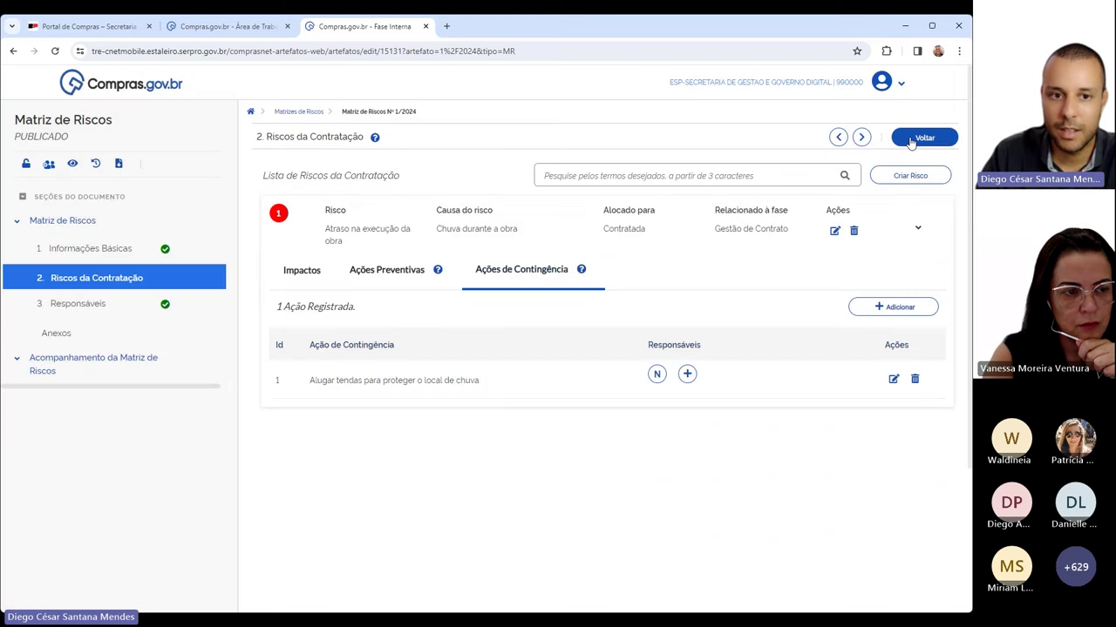
pyautogui.click(911, 139)
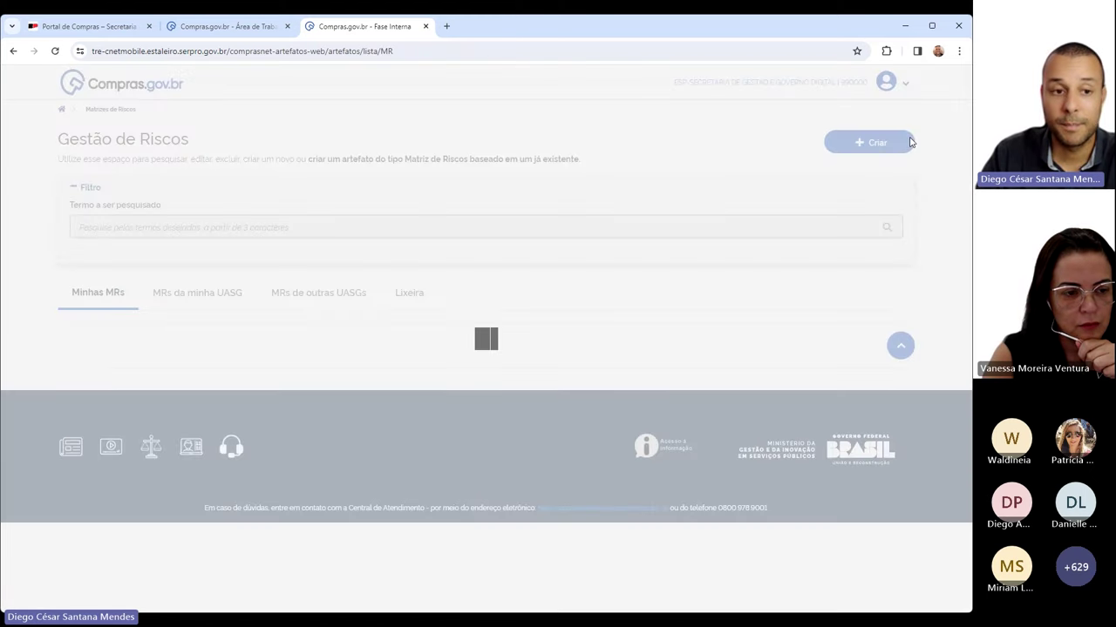